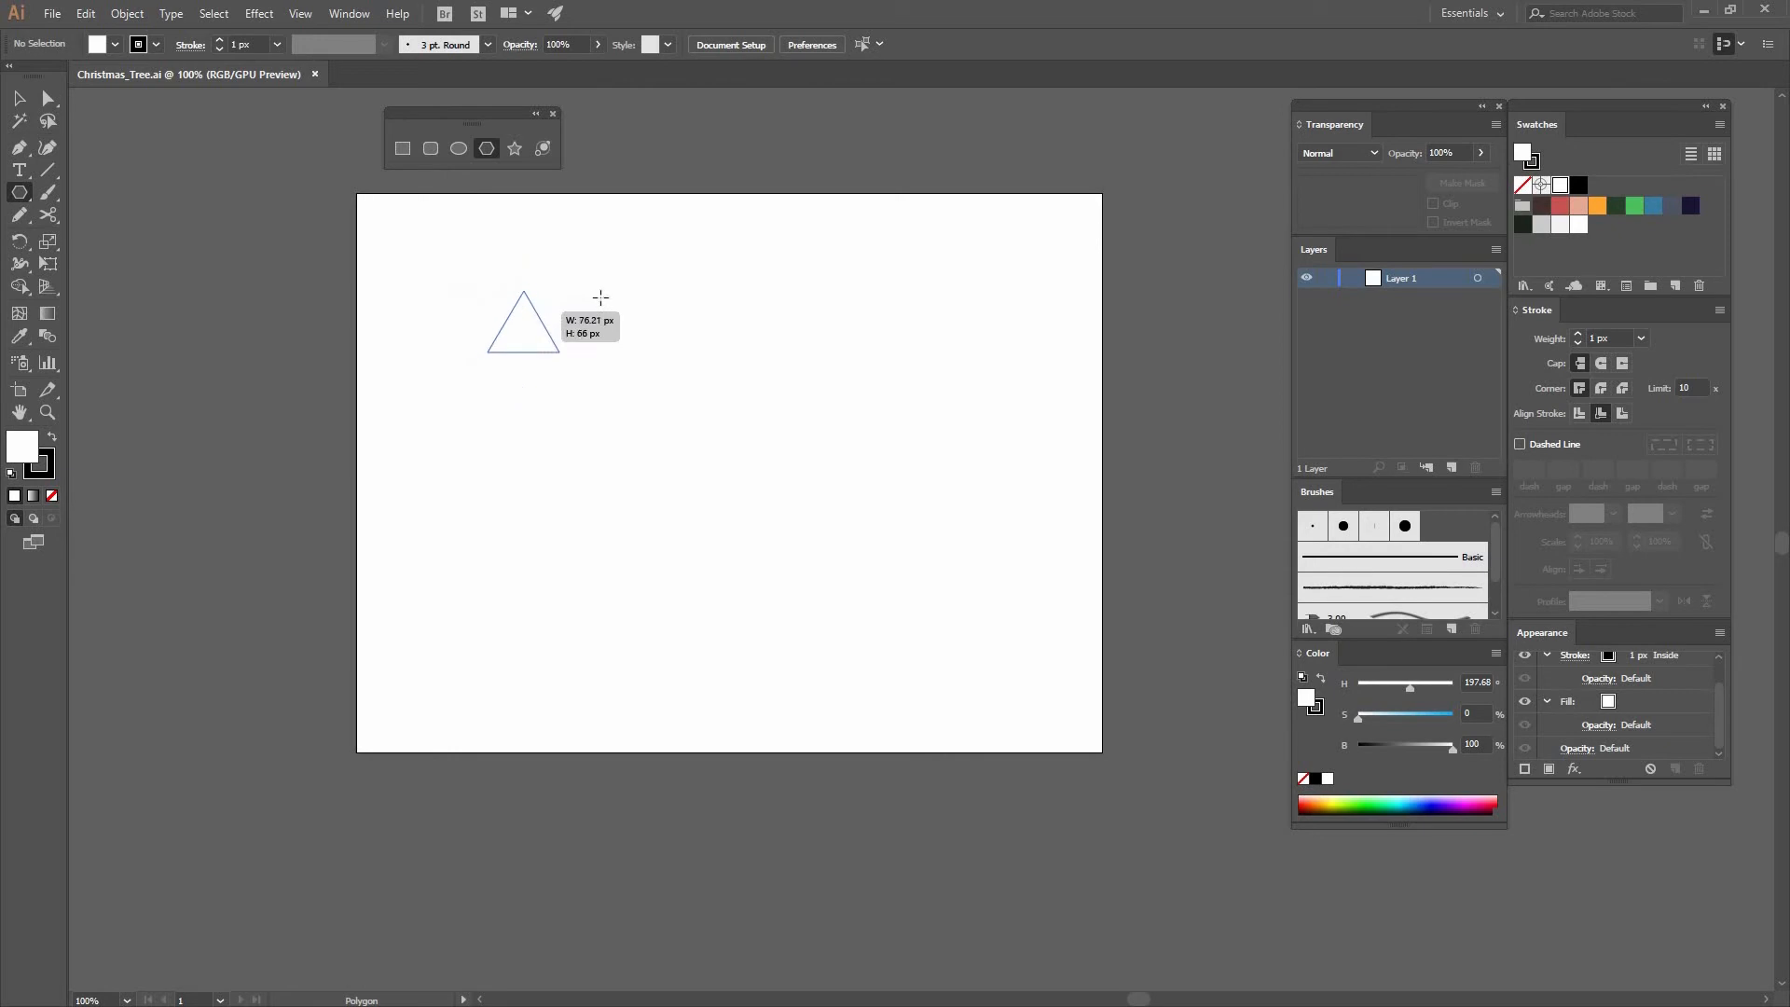
Resize the triangle to 140 px wide and 108 px high
left_click(1296, 43)
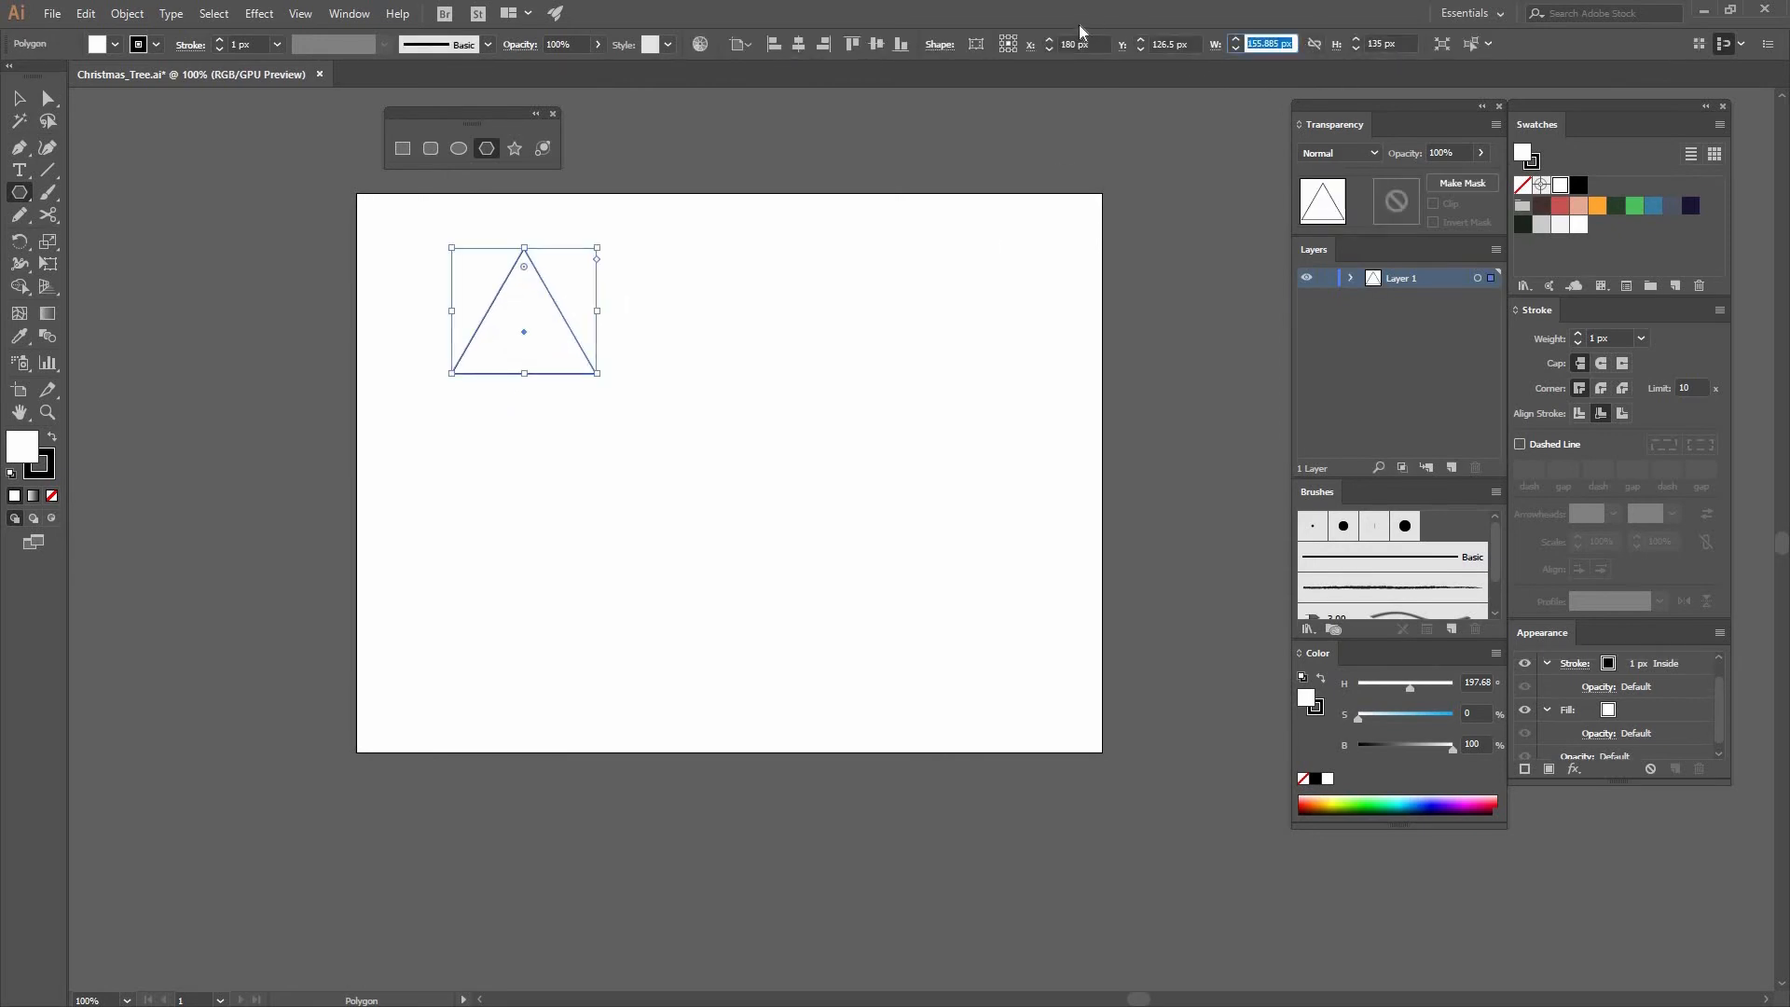
type("140")
key("Tab")
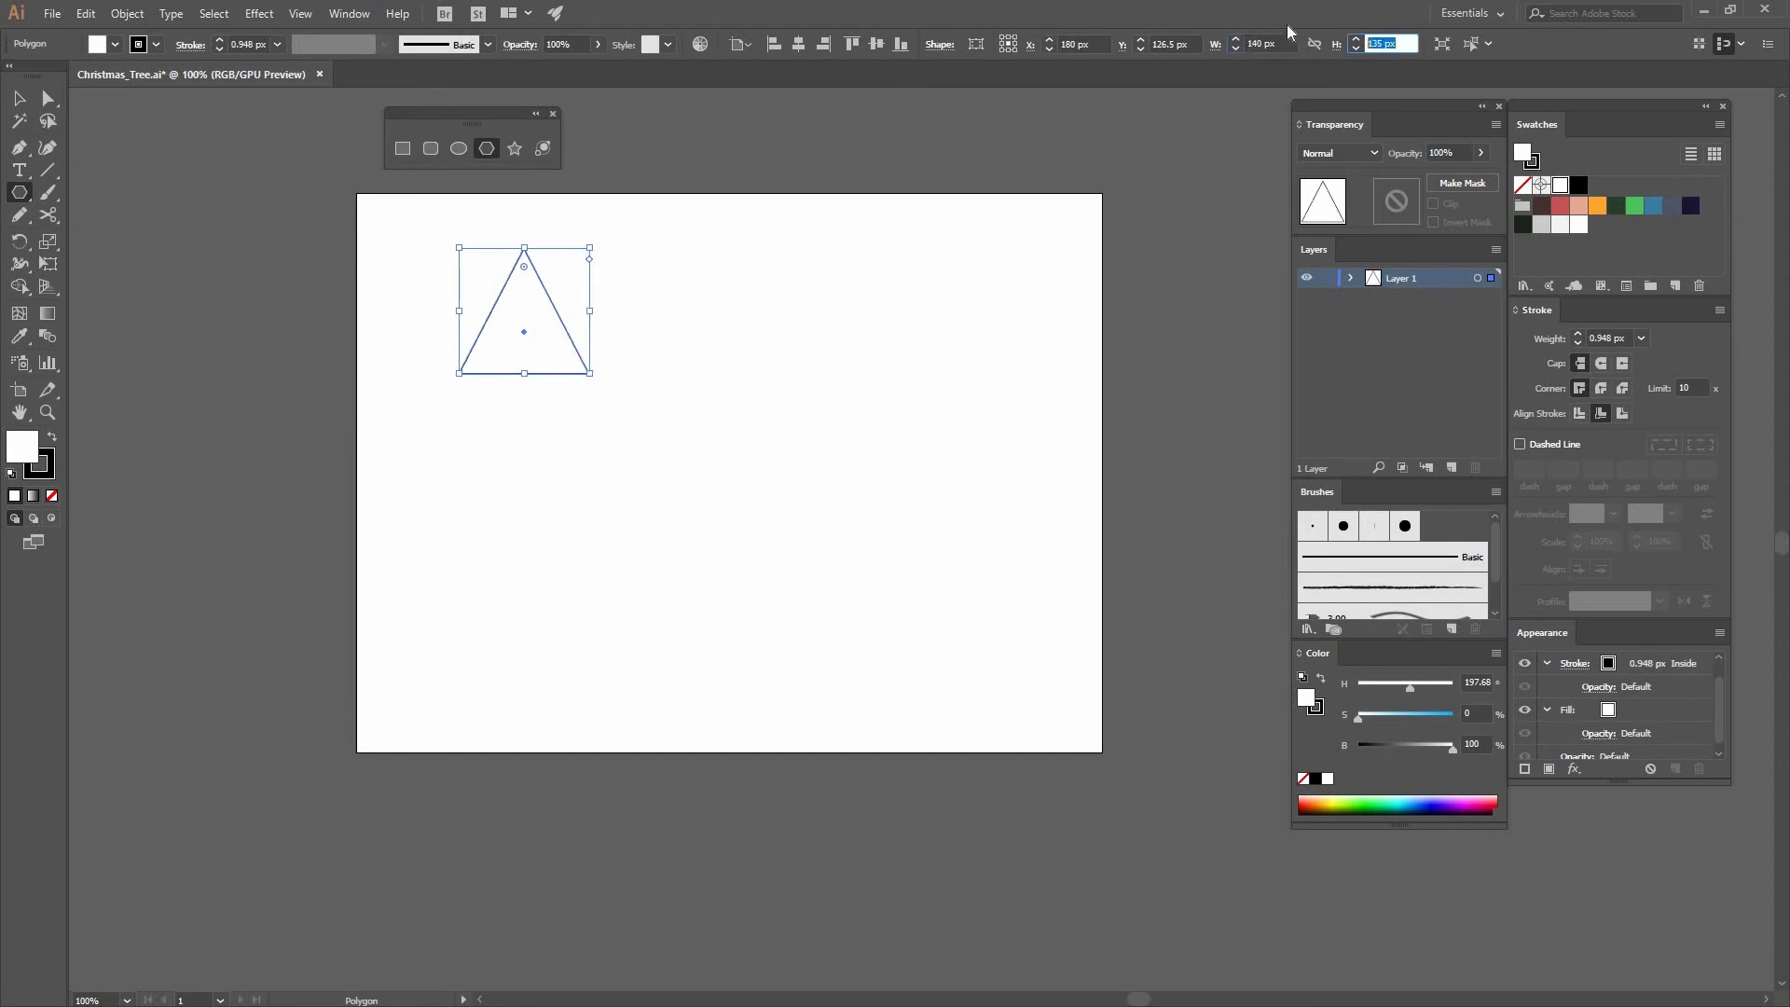
type("108")
key("Return")
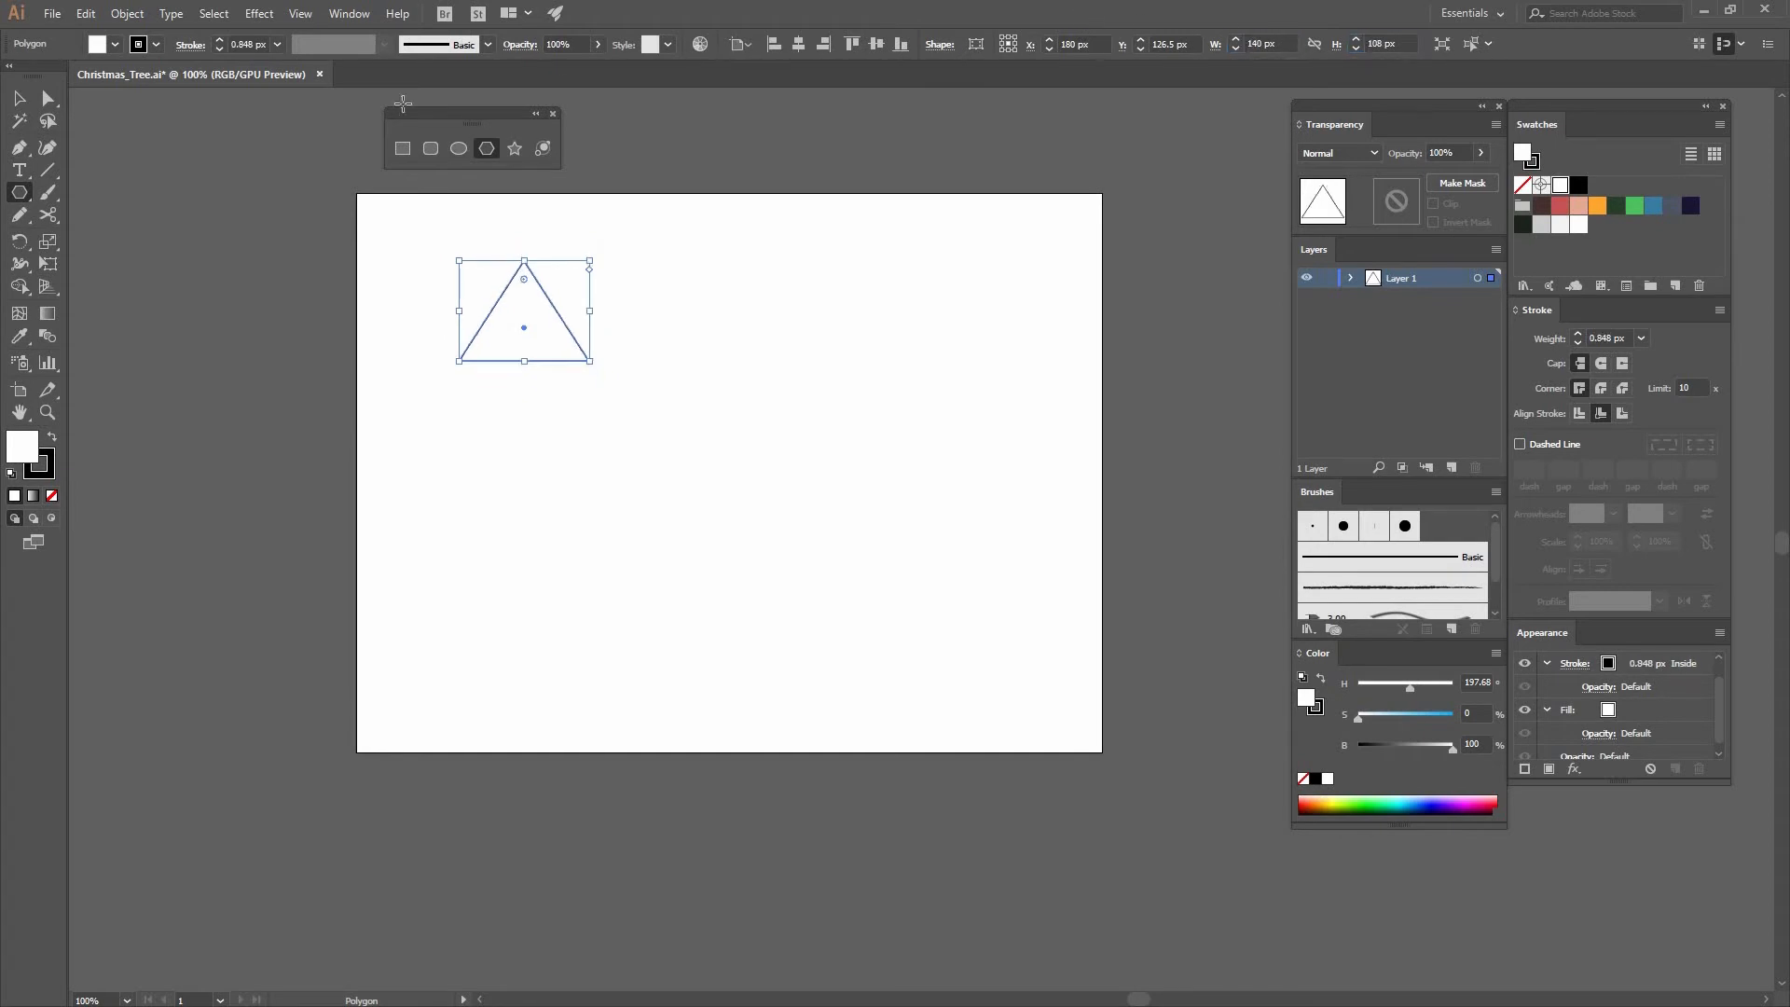
Duplicate the triangle twice at equal horizontal spacing to make a row of three
left_click(28, 98)
left_click_drag(572, 336, 729, 331)
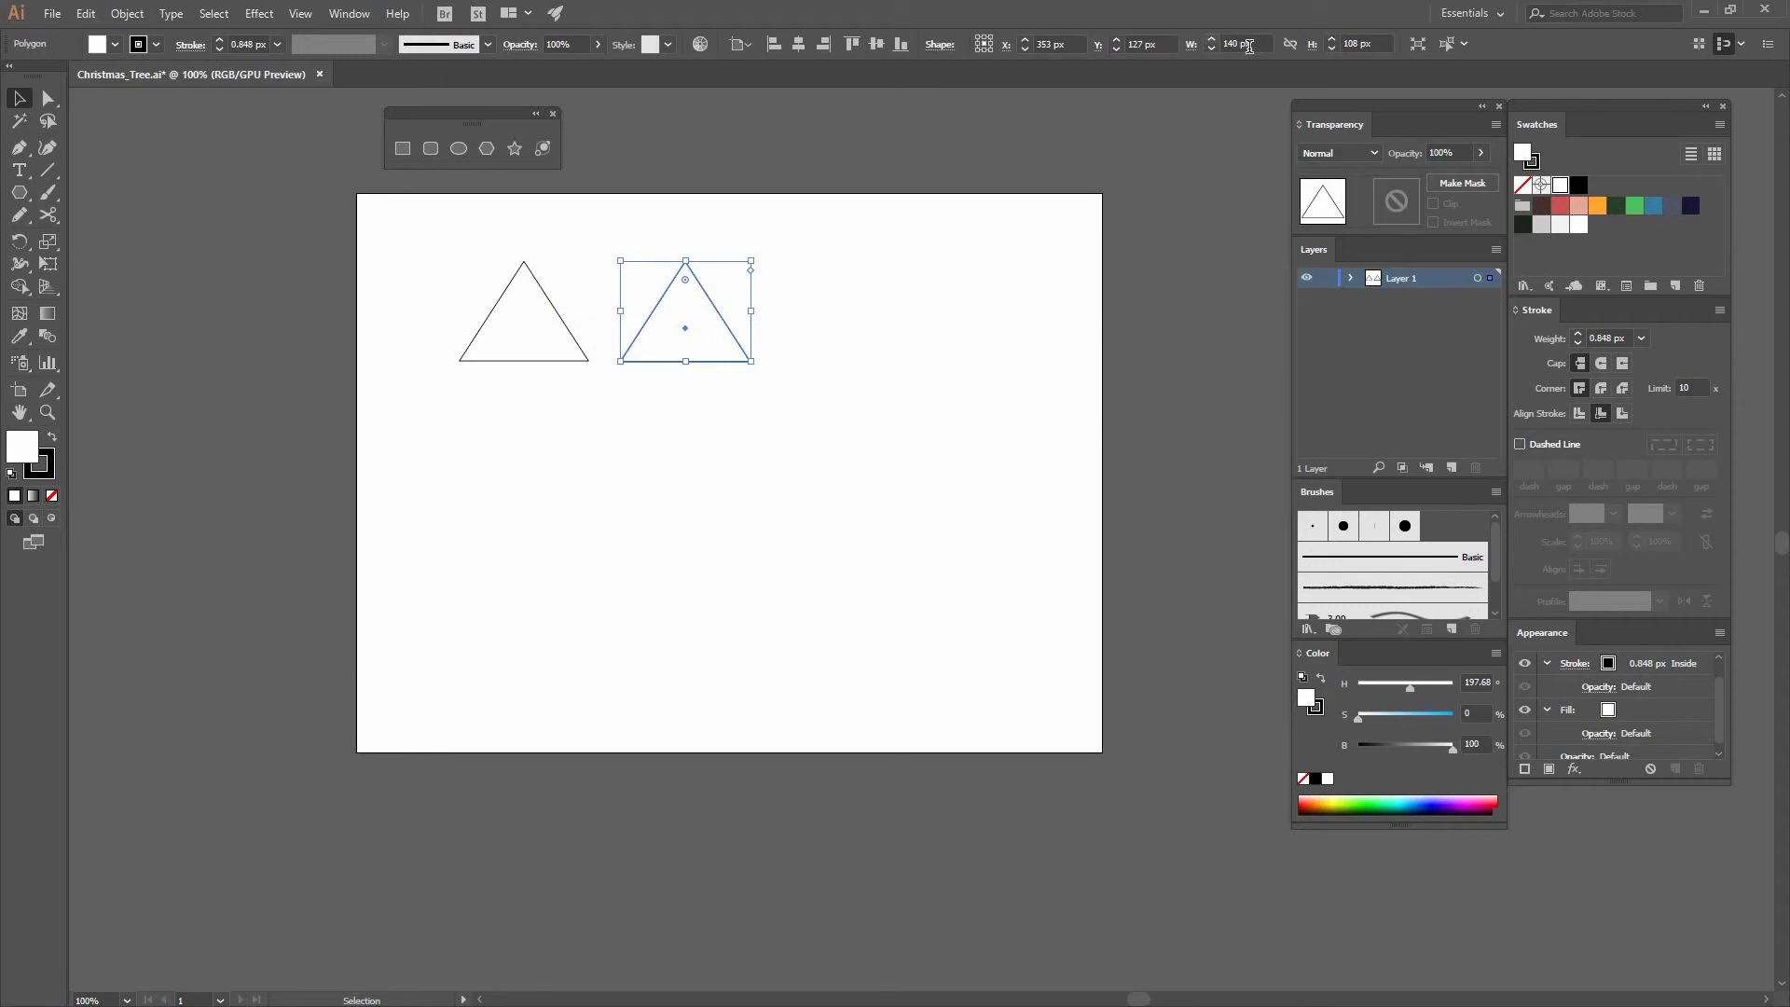
key("ctrl+d")
key("ctrl+z")
Set the middle triangle's width to 213 px, link its proportions, and set its height to 165 px
key("Tab")
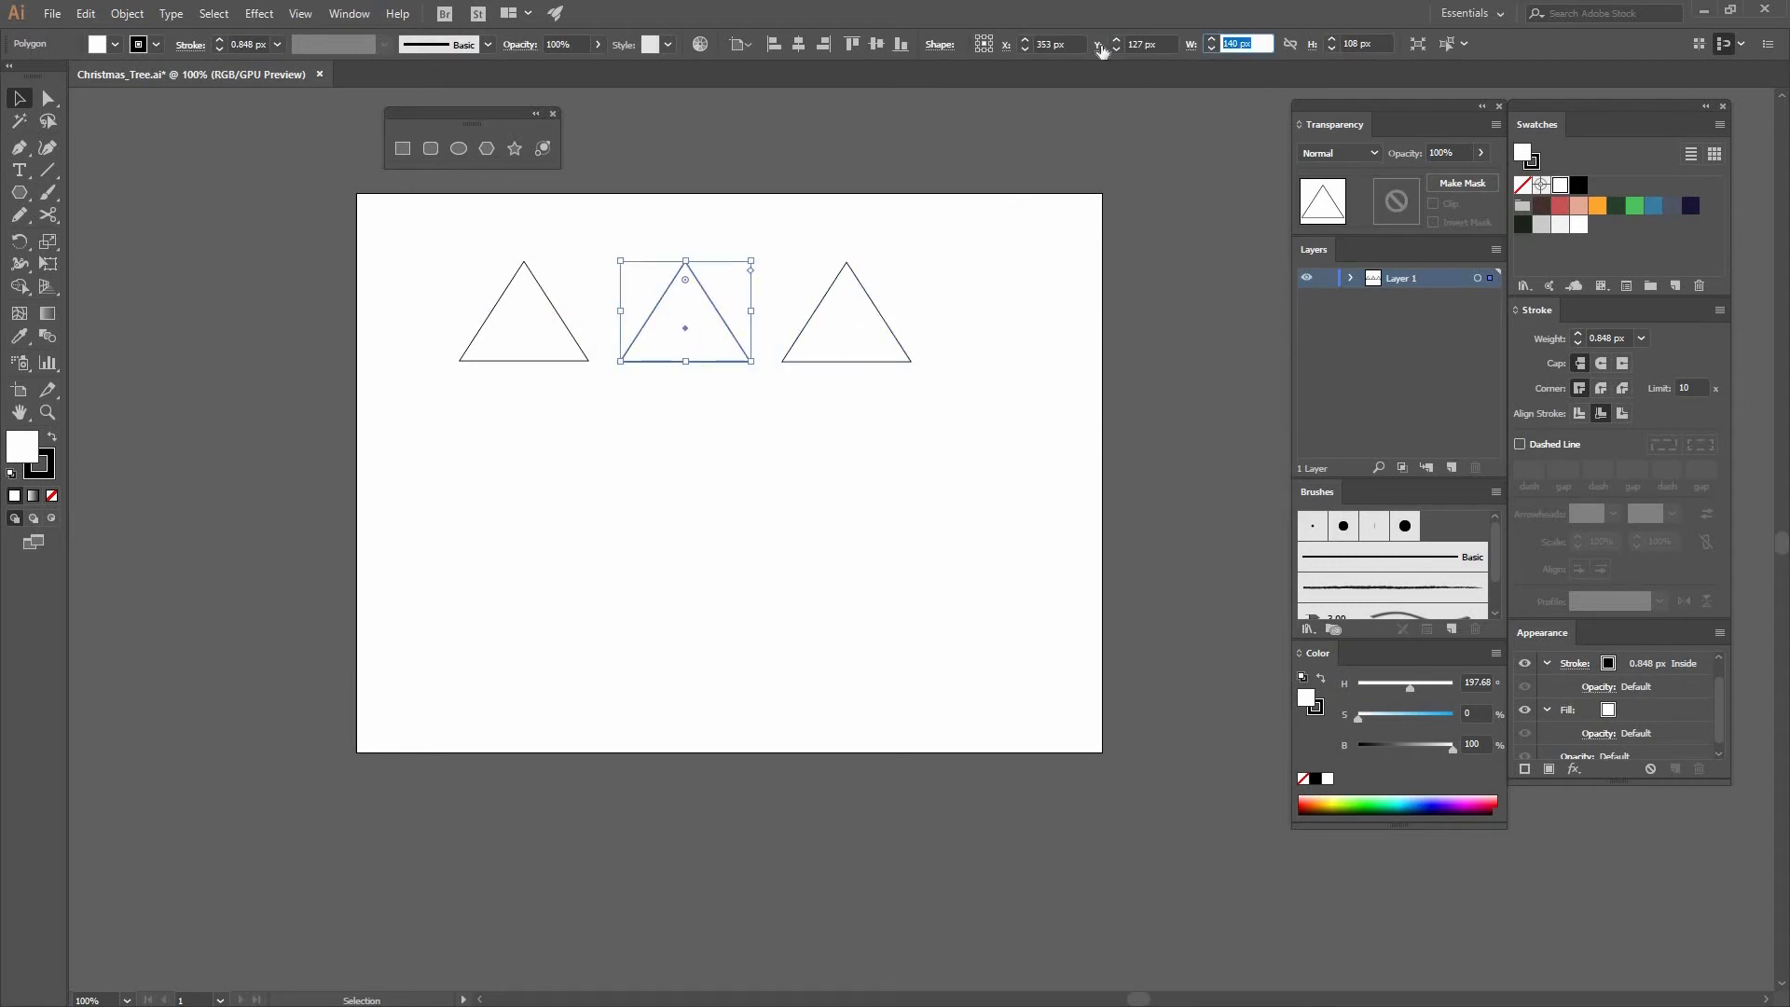
type("213")
key("Return")
left_click(1145, 43)
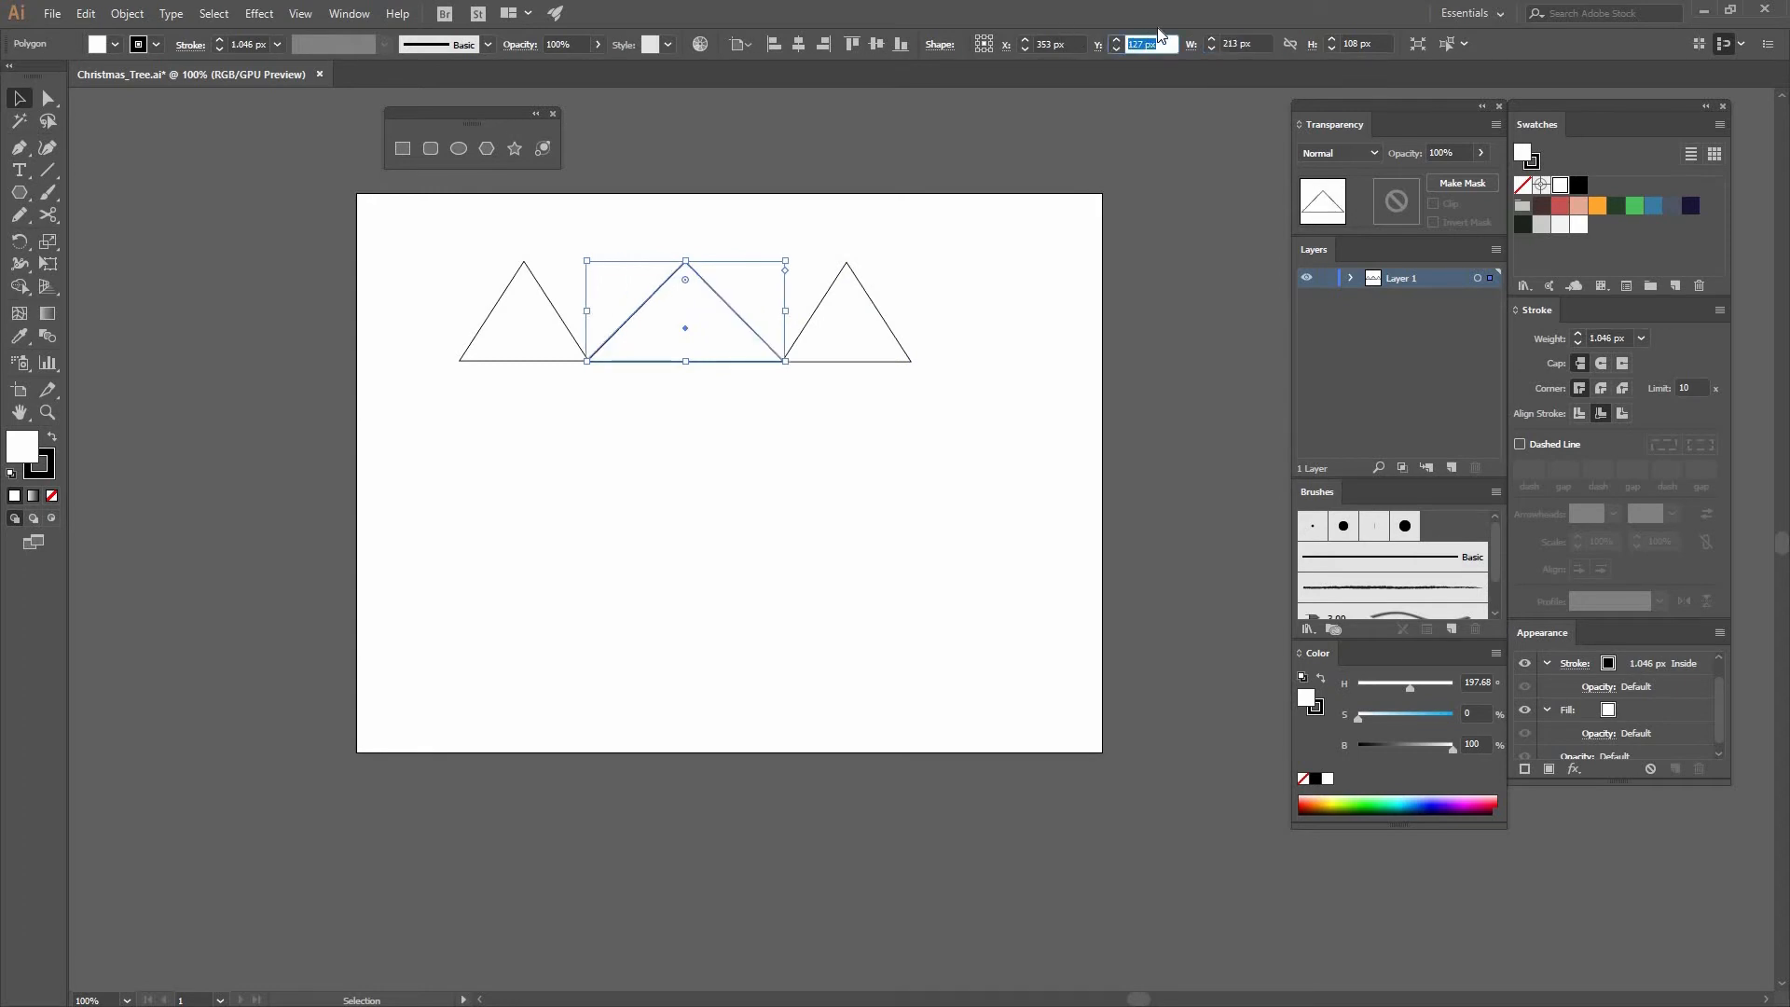
left_click(1289, 43)
left_click(1352, 44)
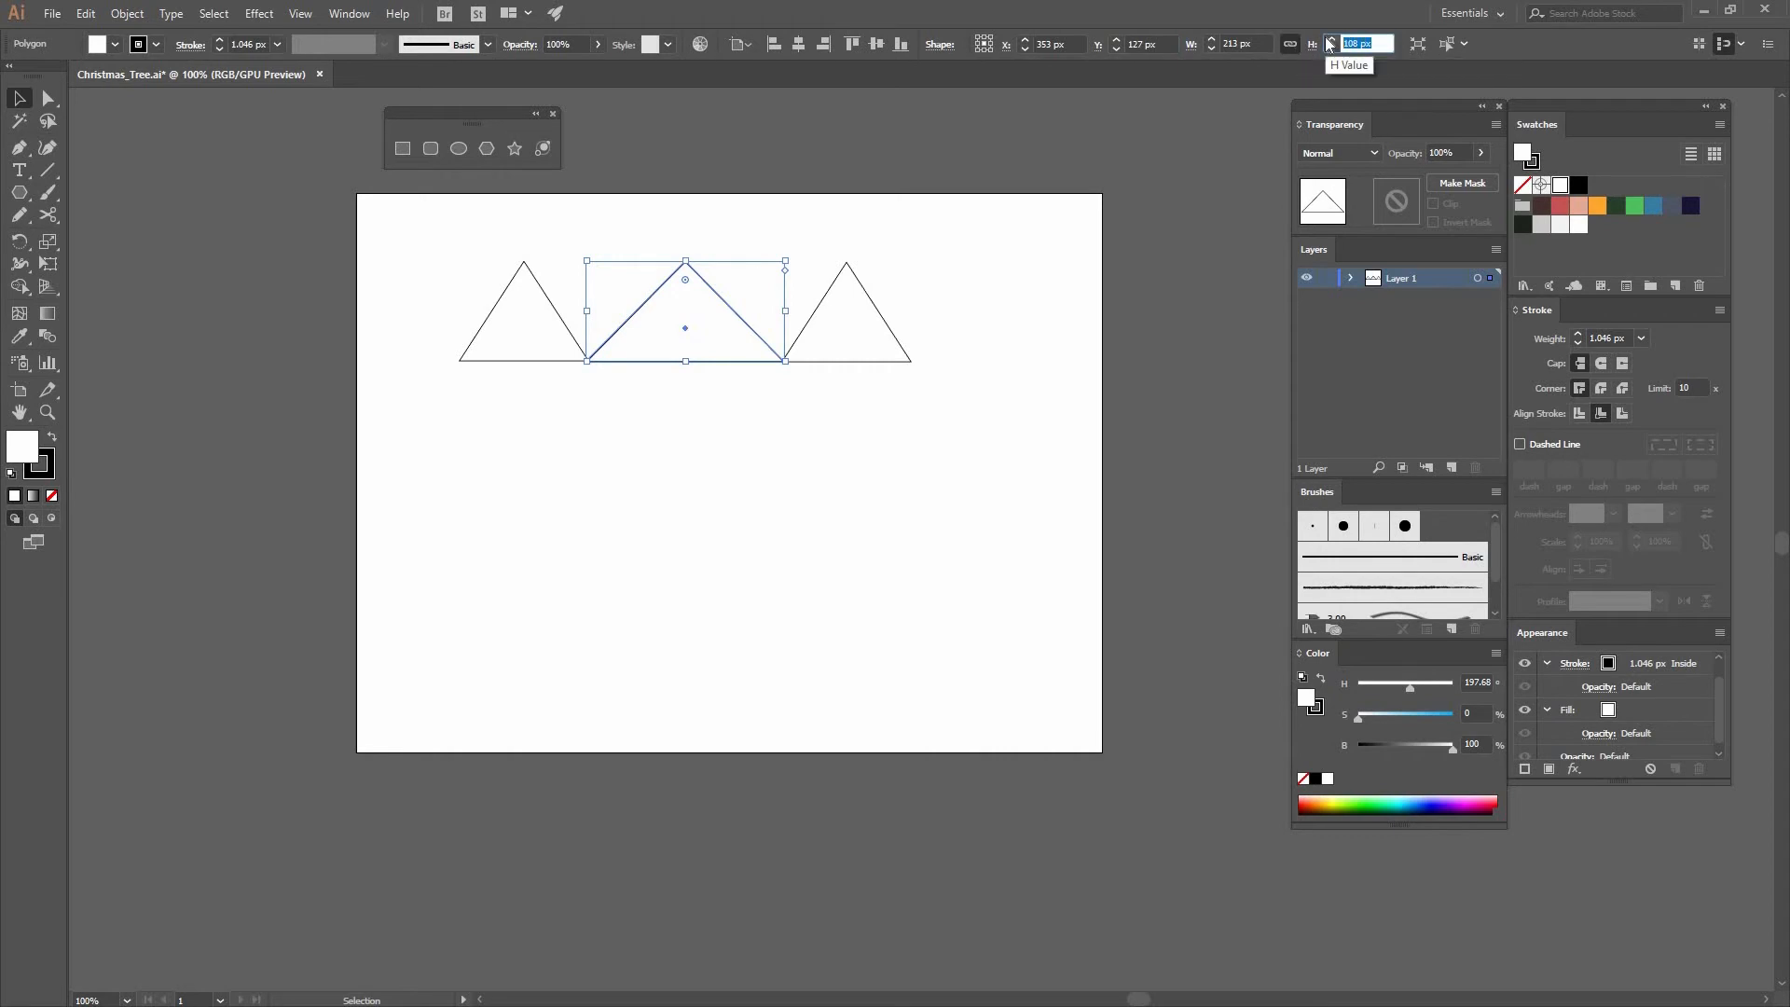
type("165")
key("Return")
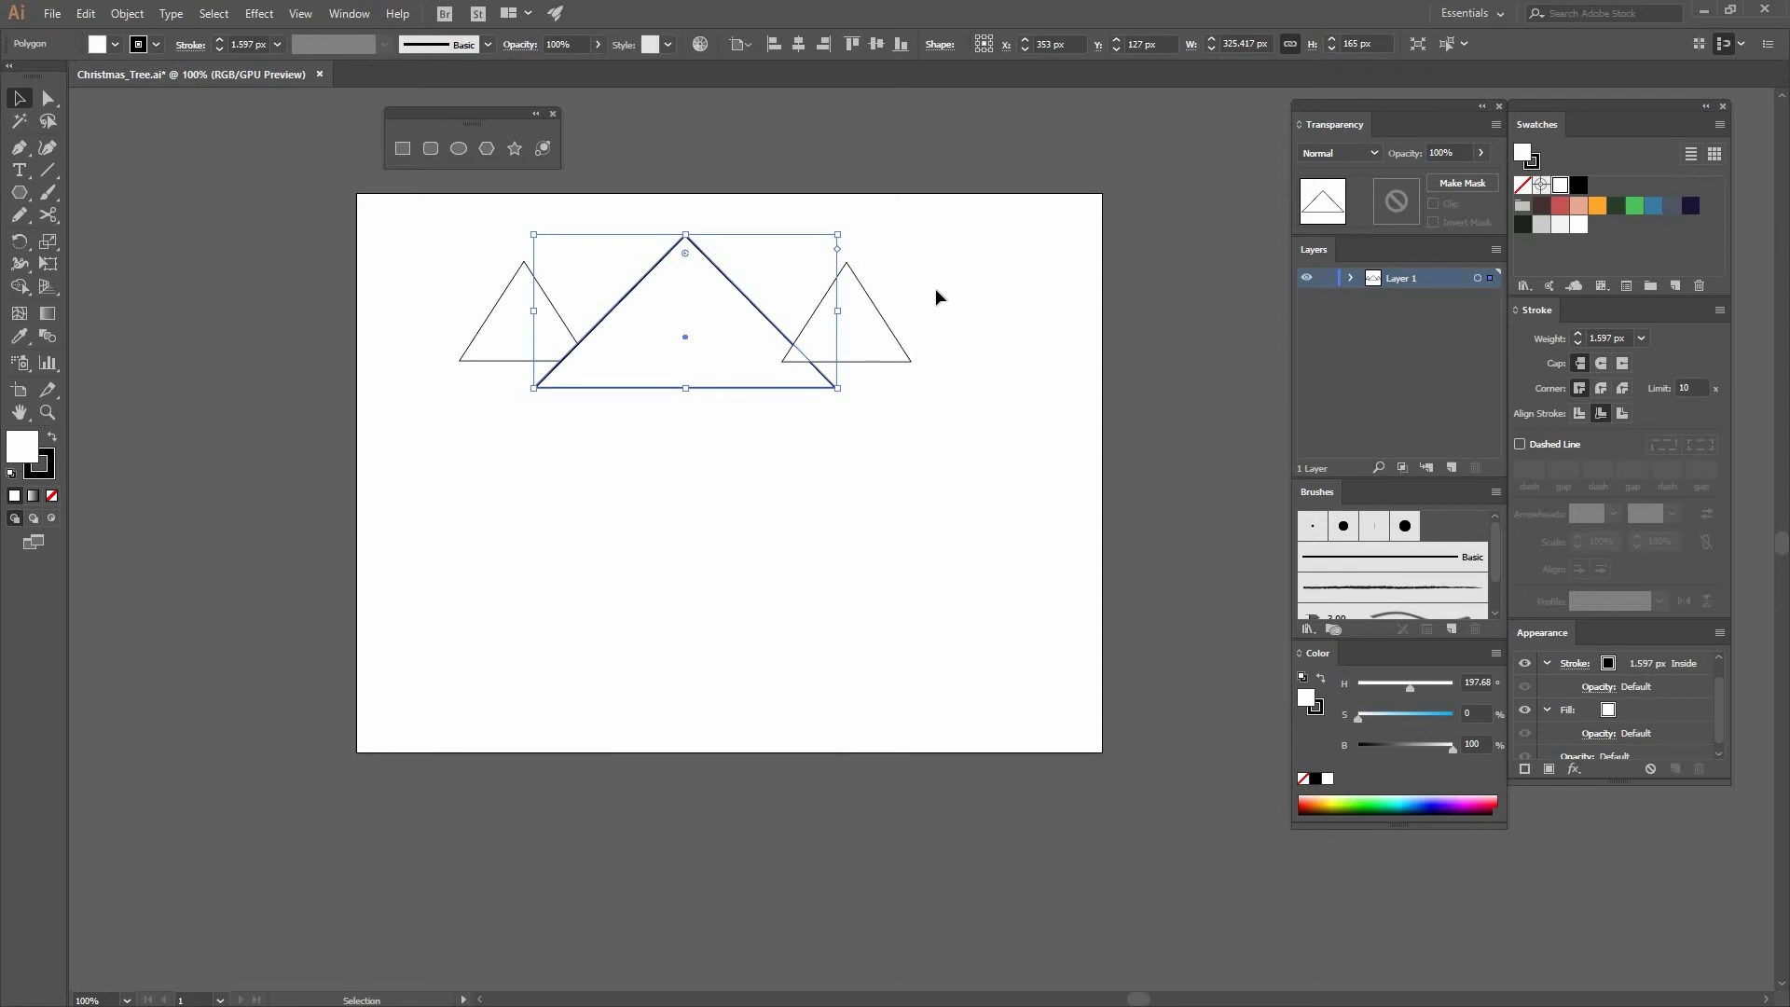
Unlink the middle triangle's proportions and set its width back to 213 px
left_click(1285, 45)
left_click(1244, 44)
type("213")
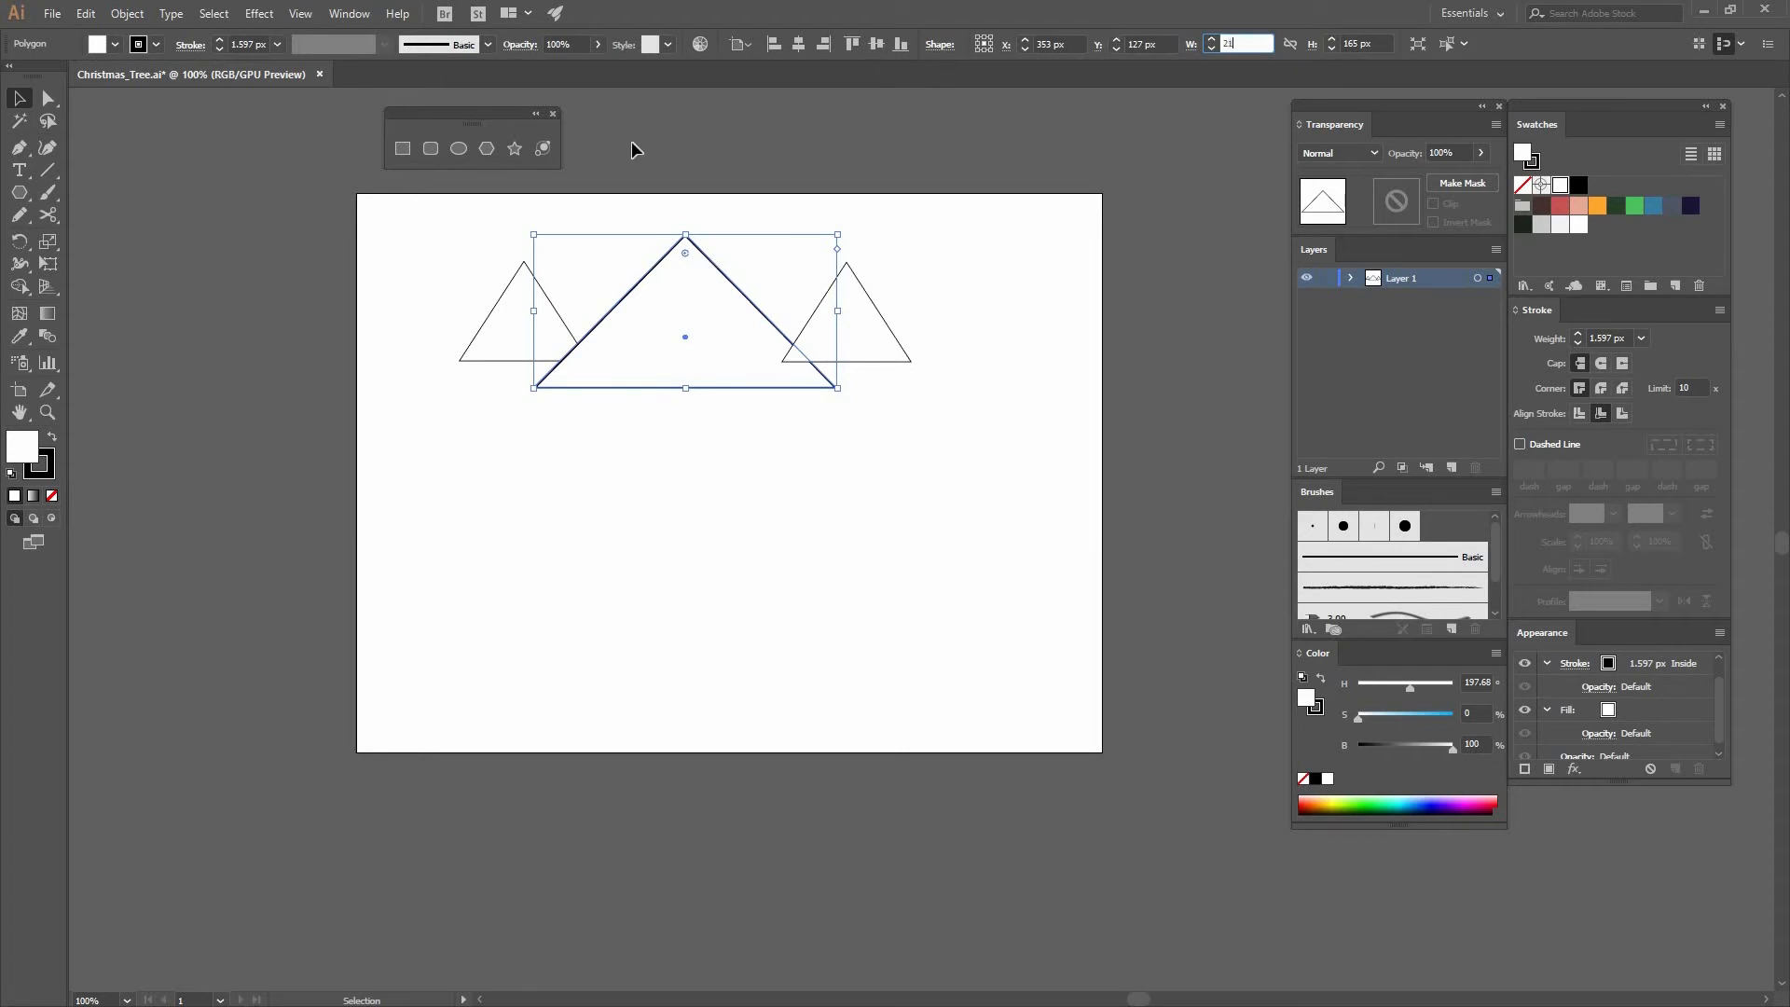
key("Return")
Resize the third triangle in the row to 277 px wide and 212 px high
left_click(536, 284)
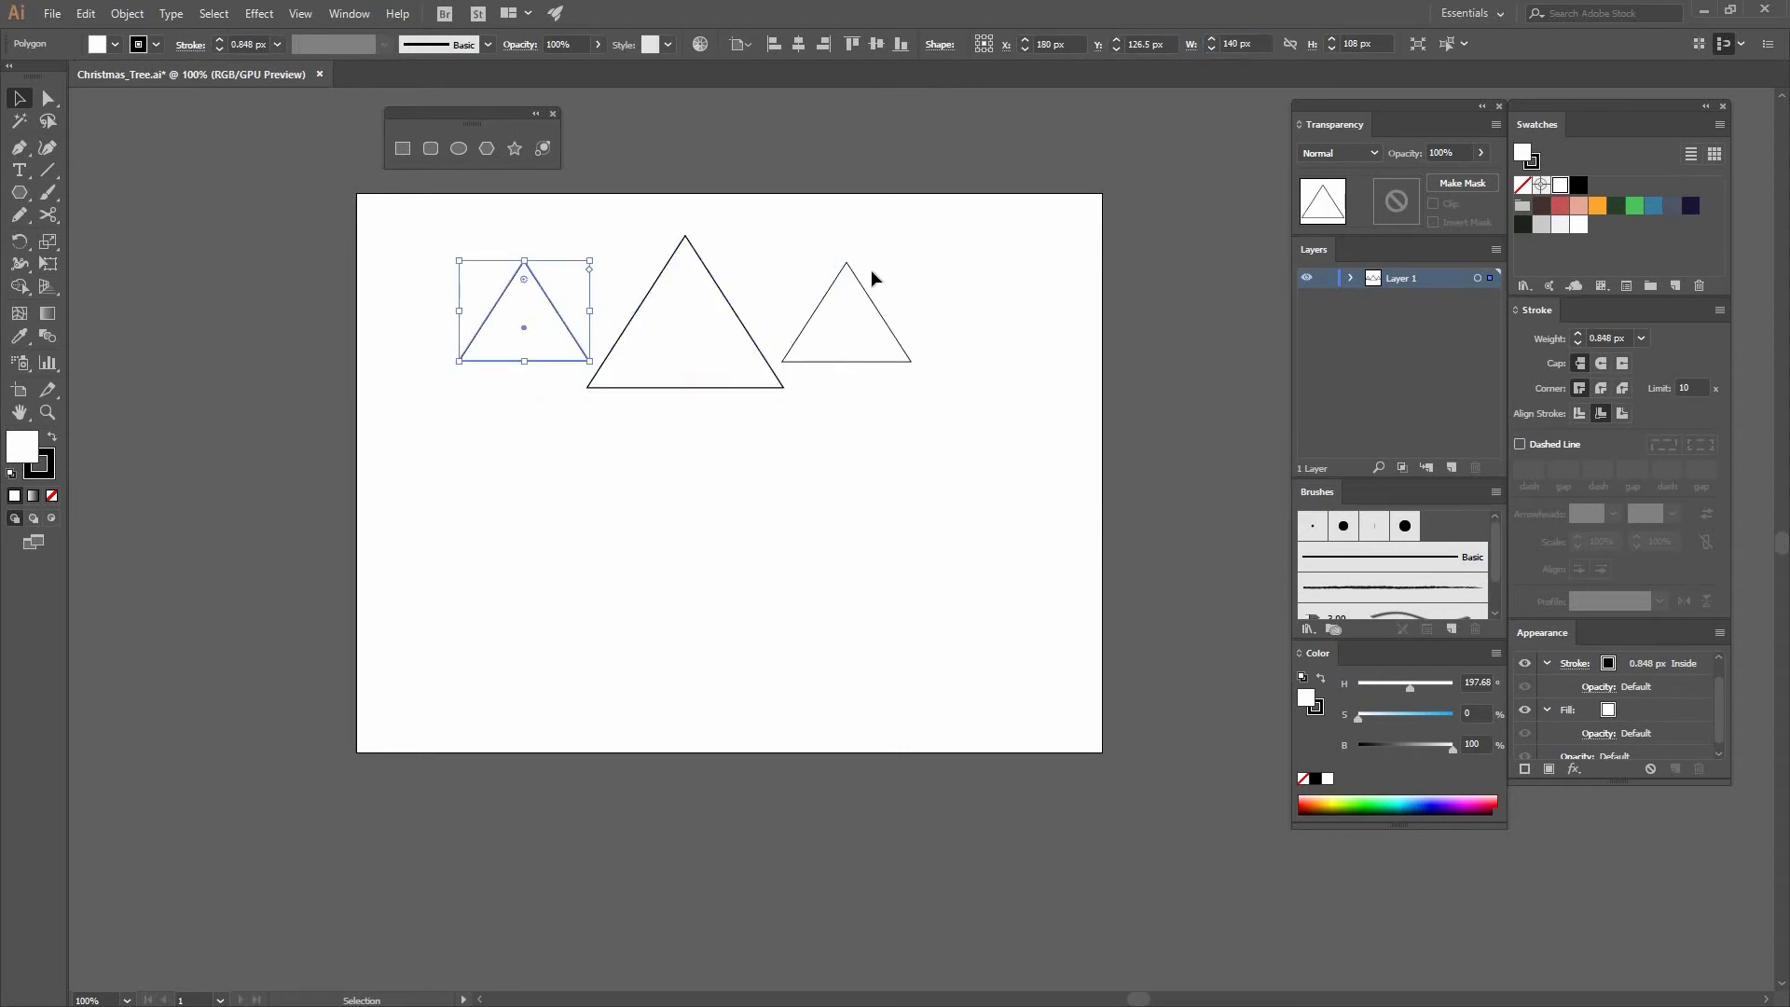
left_click(853, 303)
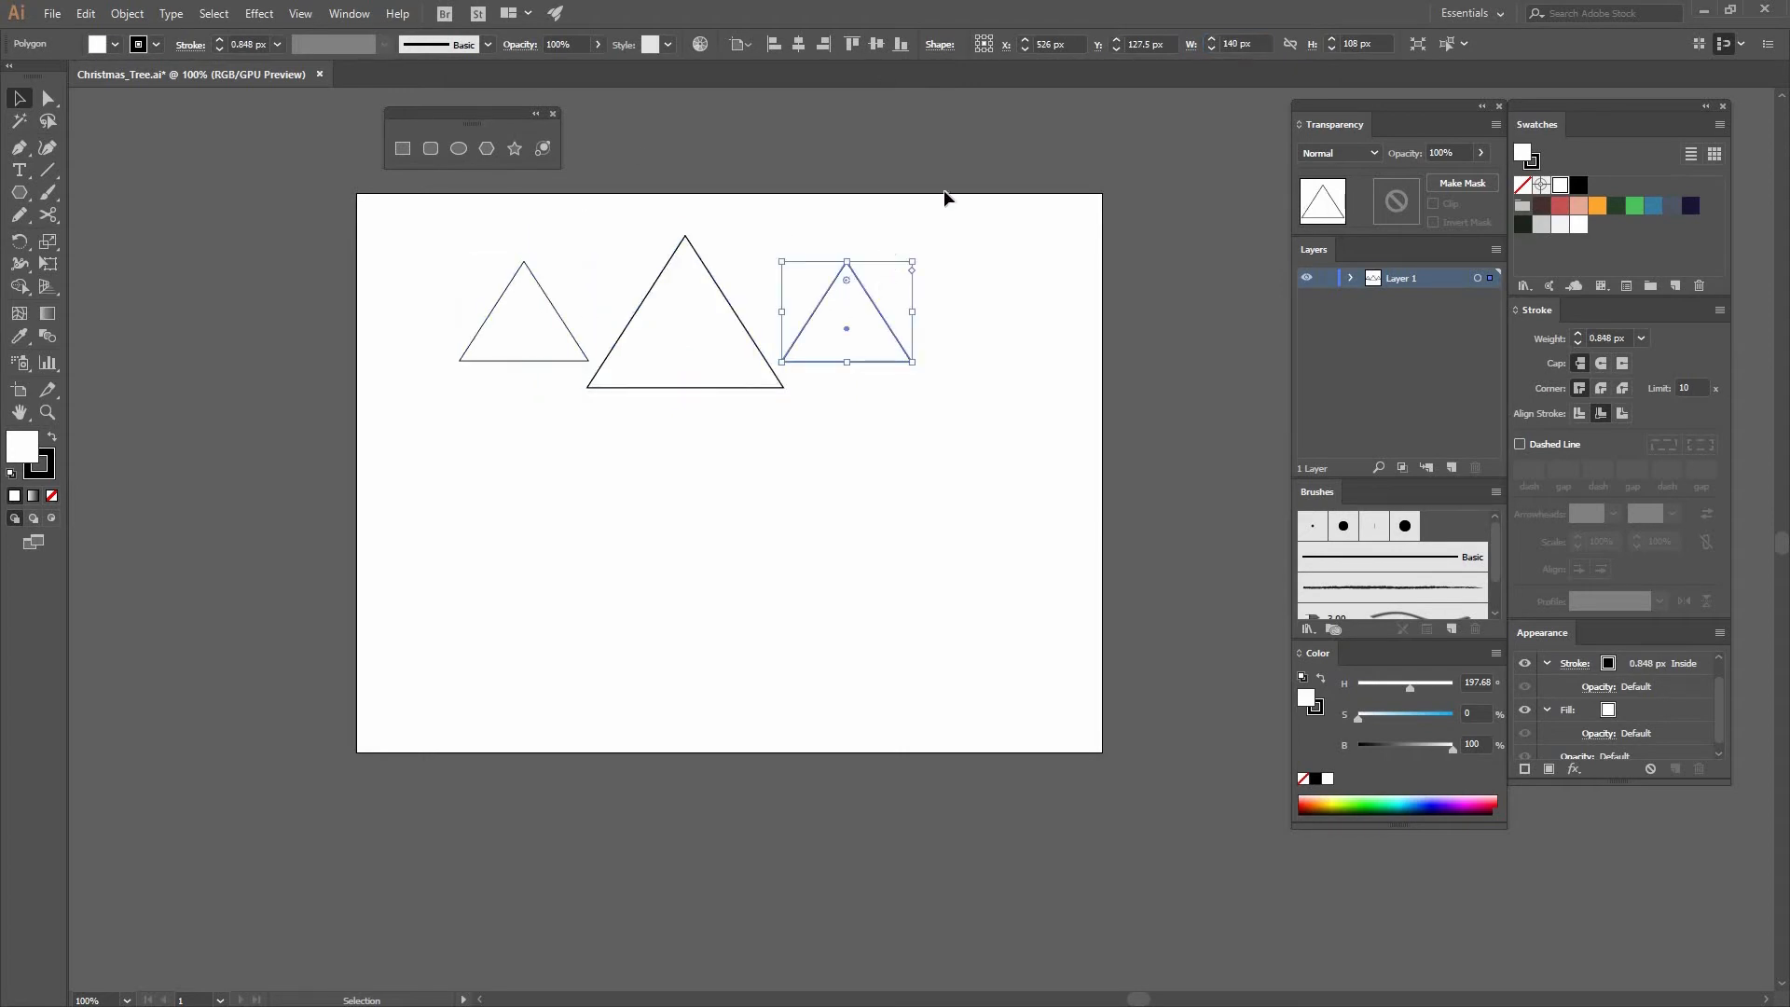
left_click(1258, 43)
type("277")
key("Return")
key("Tab")
type("212")
key("Return")
left_click(1004, 248)
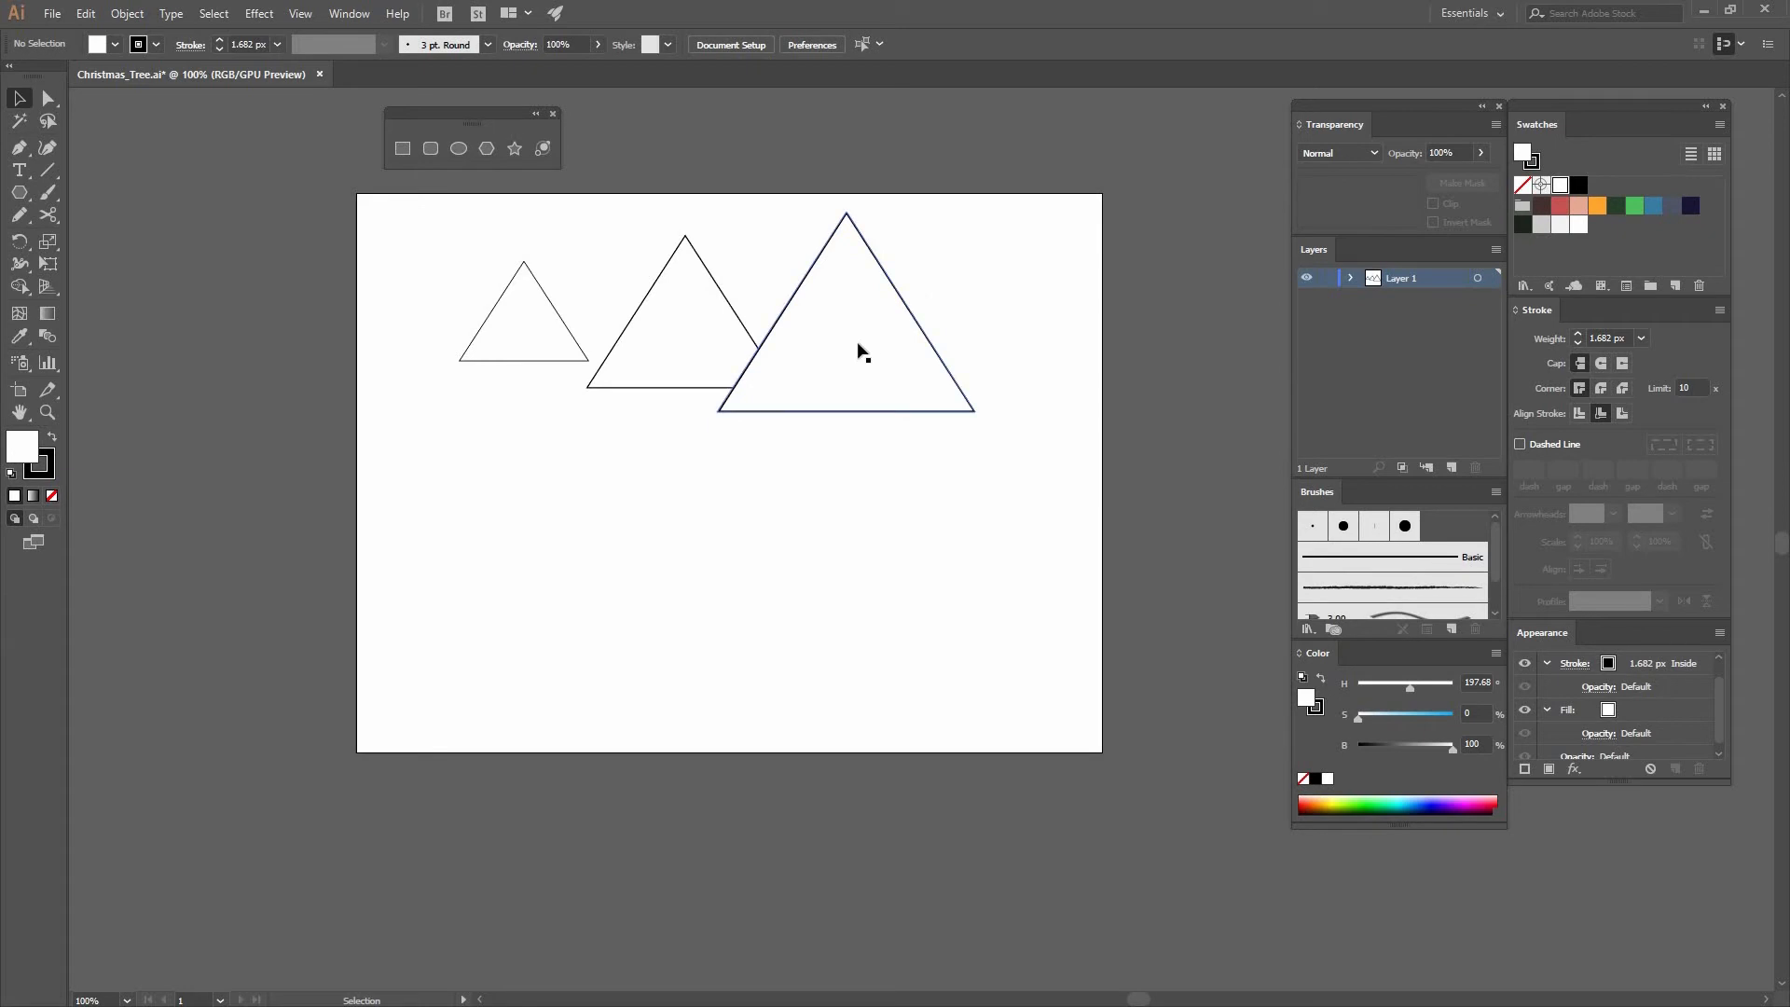
Move the largest triangle below the other two and centre all three horizontally on the artboard
left_click_drag(871, 298, 784, 487)
left_click(737, 335)
key("ctrl+a")
left_click(745, 52)
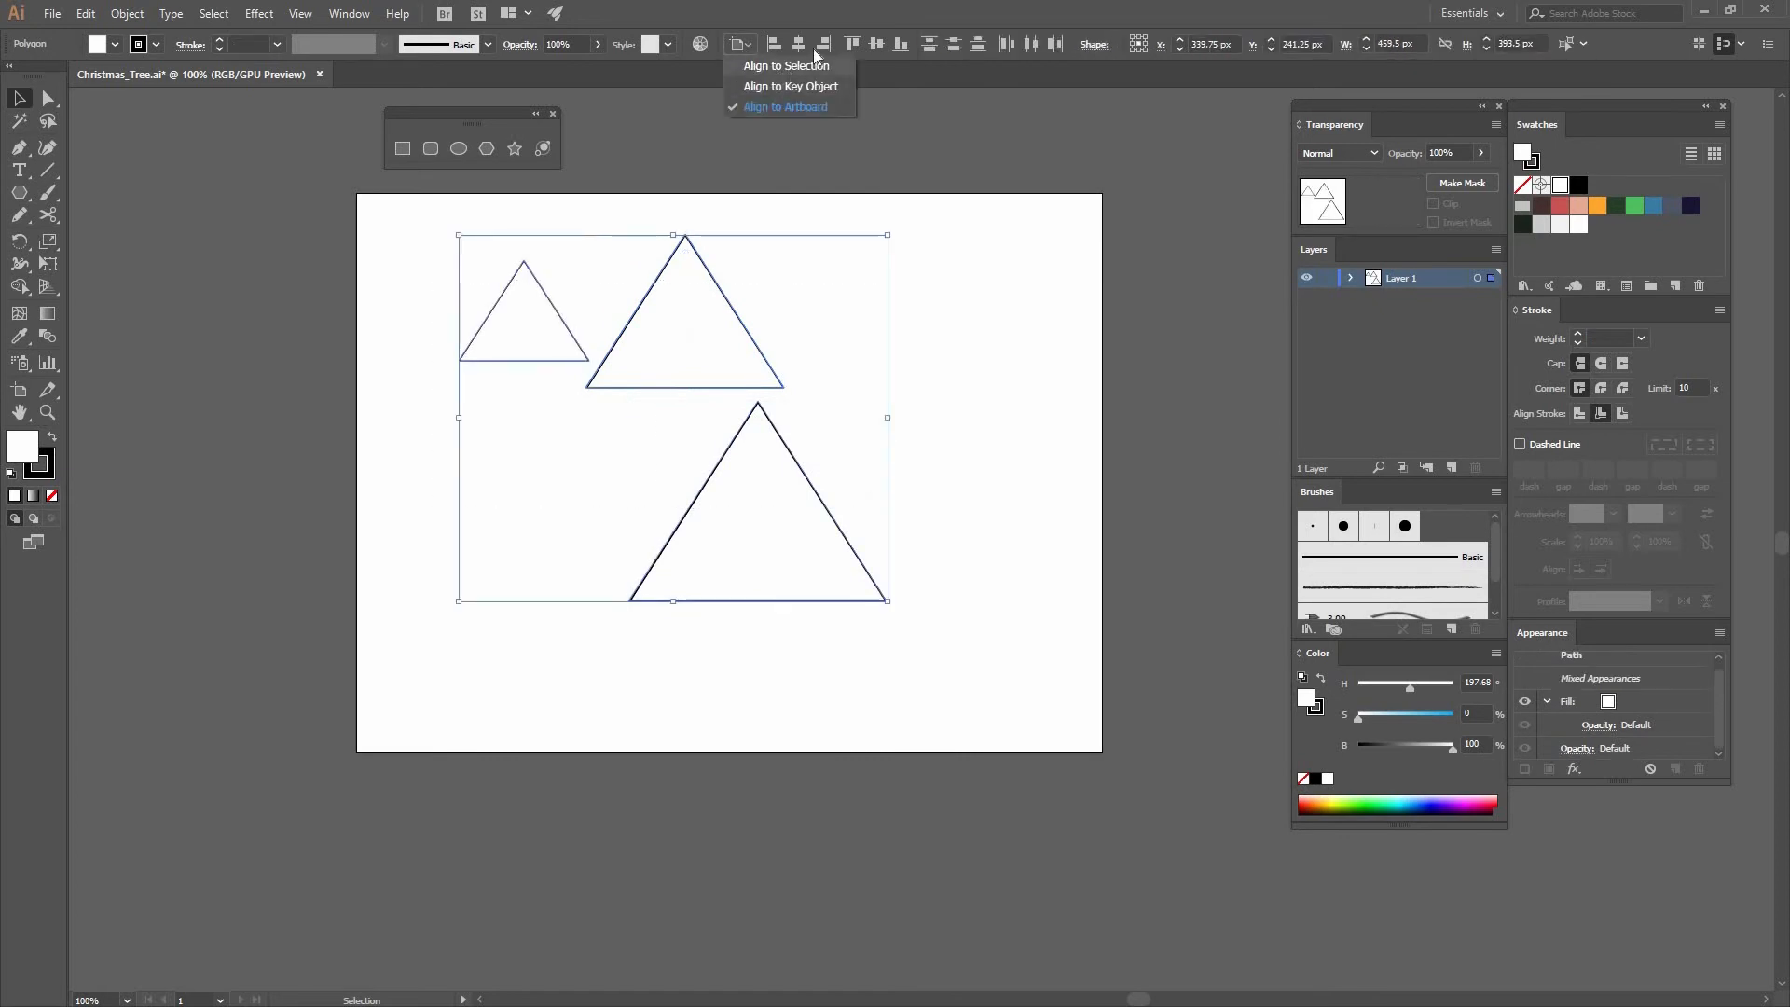
left_click(801, 44)
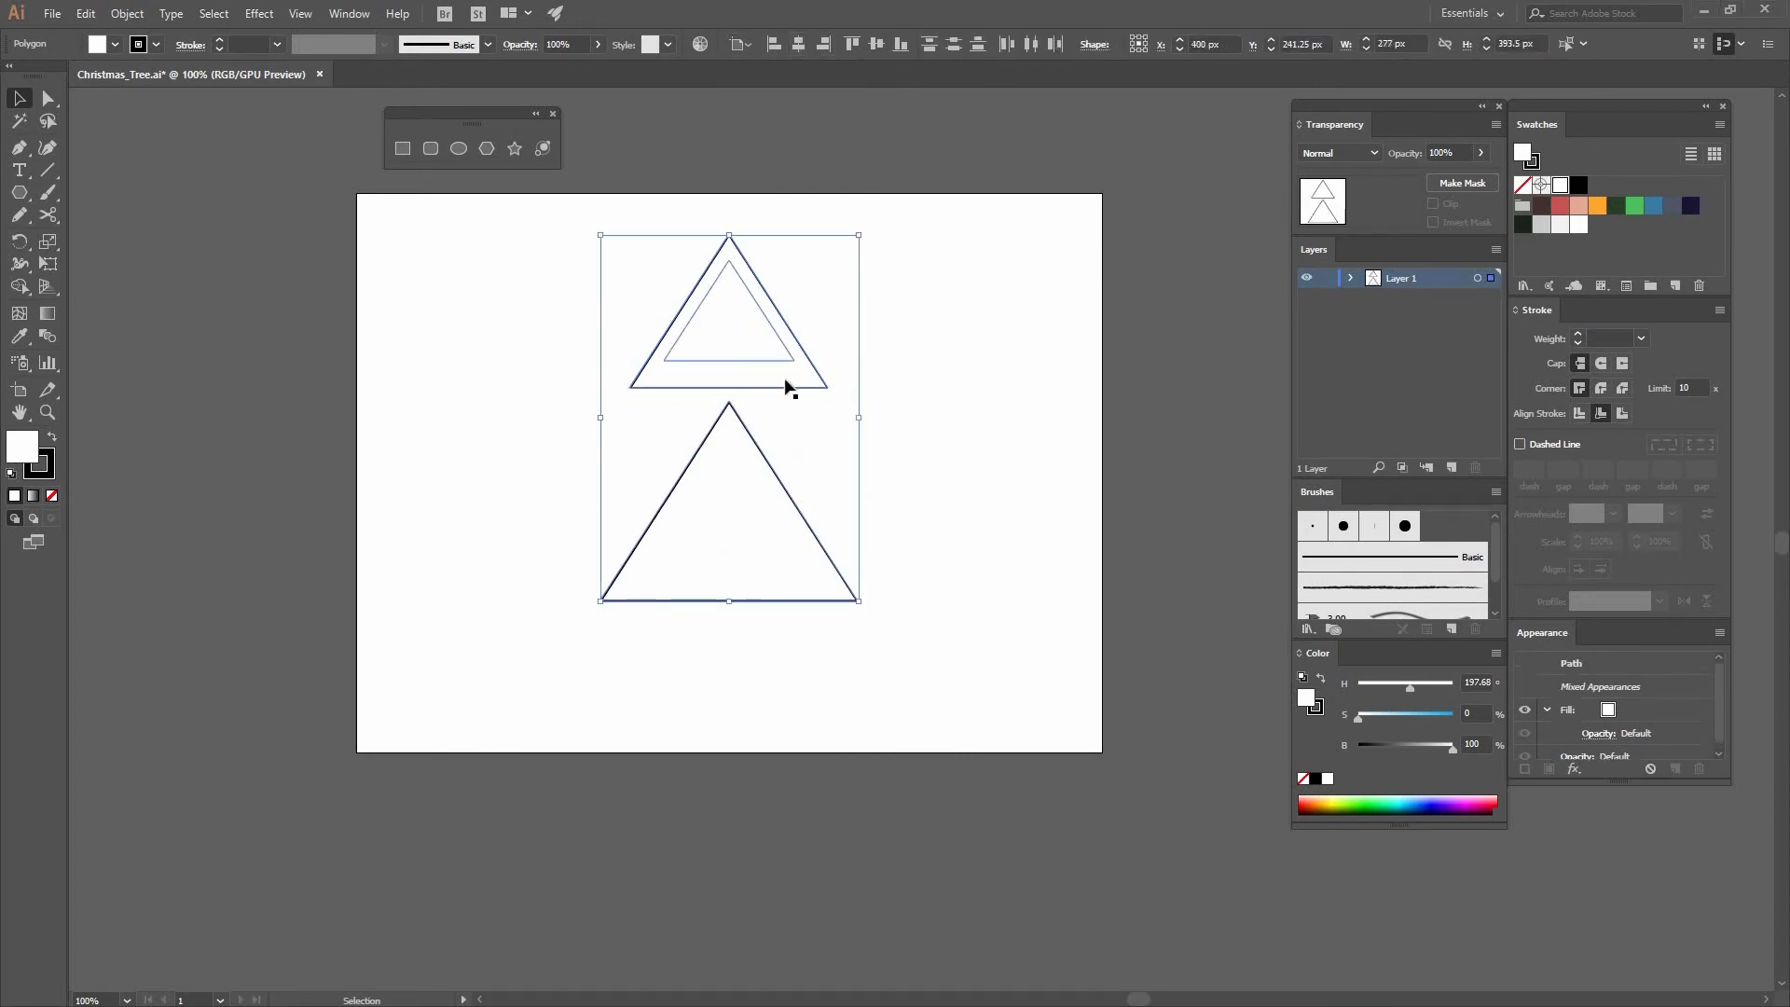
Move the medium triangle down so it overlaps the small and large ones, and send it to the back
left_click(788, 401)
left_click_drag(776, 417, 776, 512)
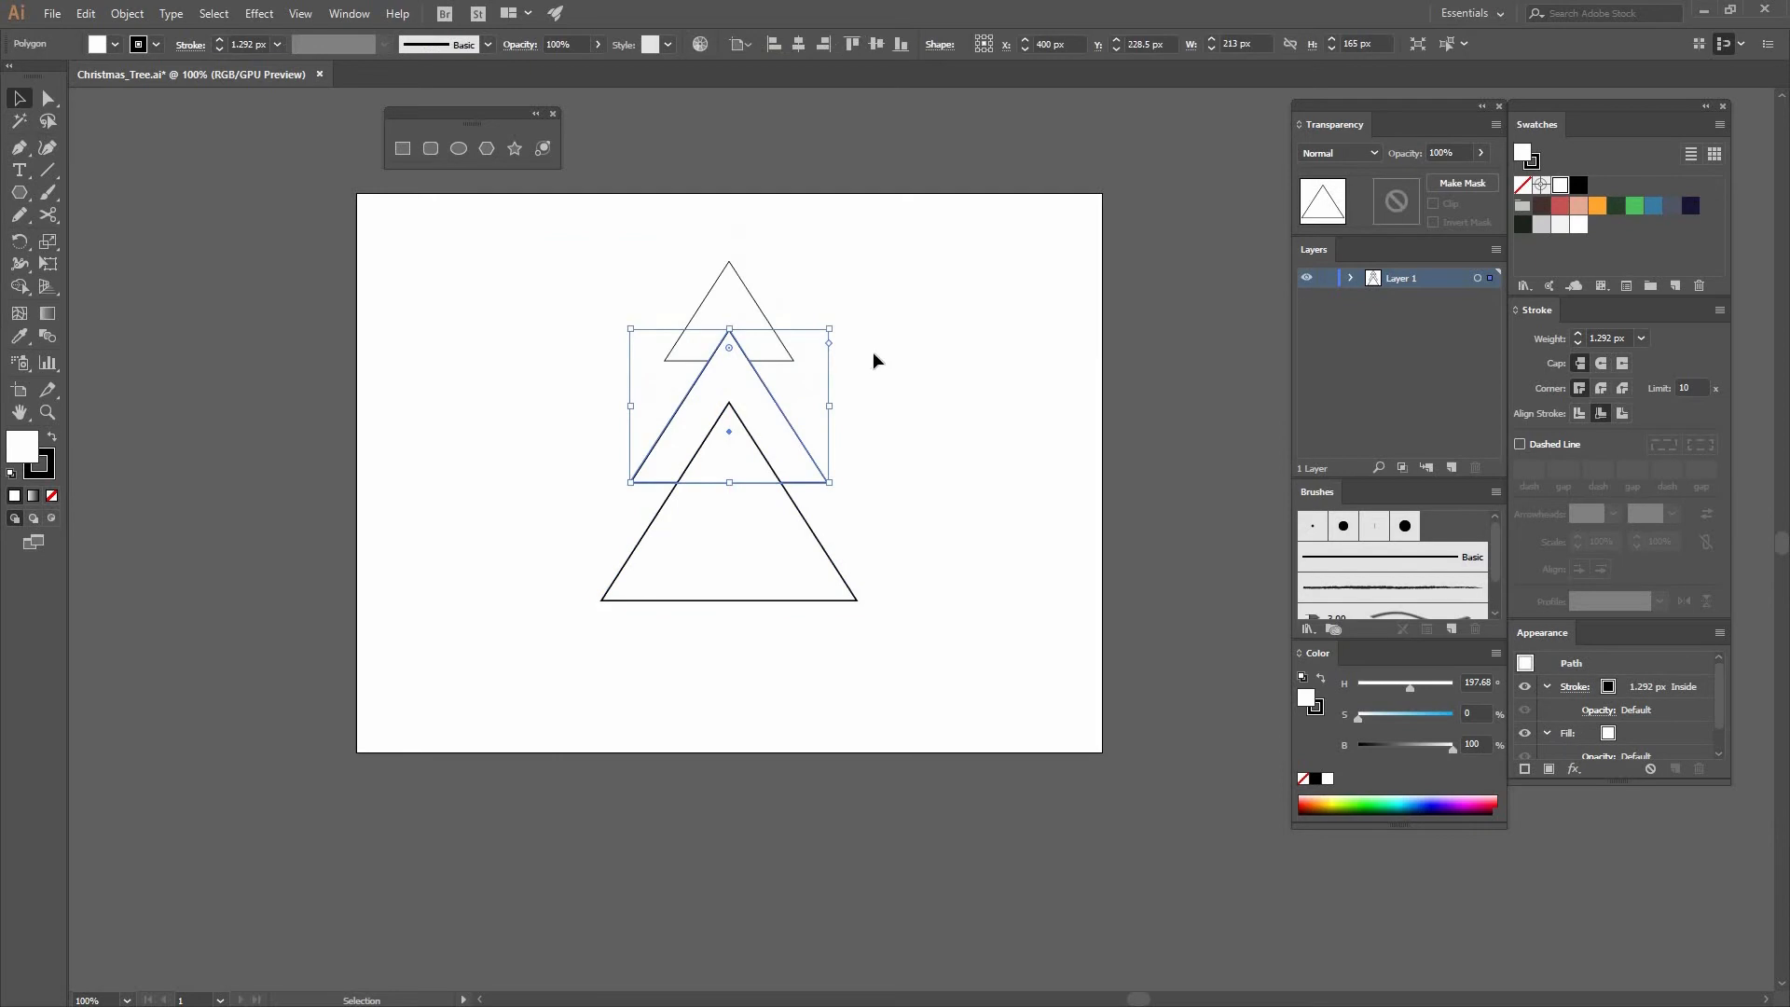
right_click(763, 421)
key("Escape")
right_click(746, 387)
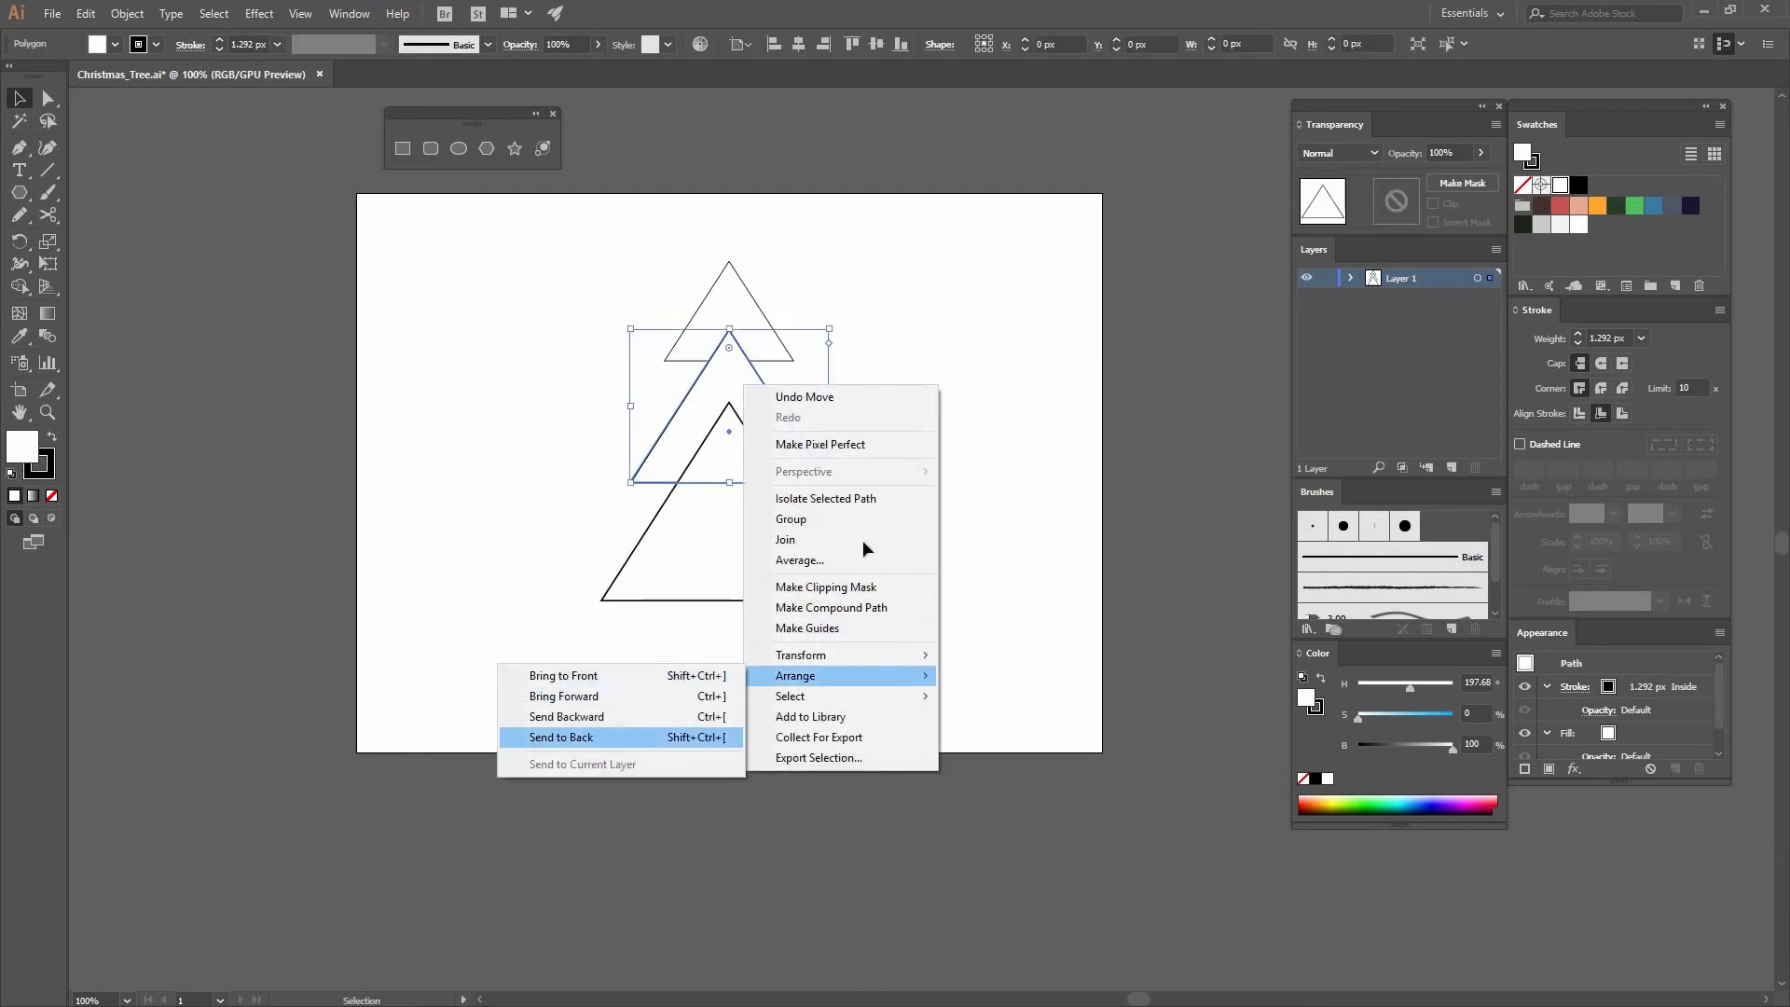
left_click(695, 736)
Send the largest triangle behind the other two
right_click(734, 530)
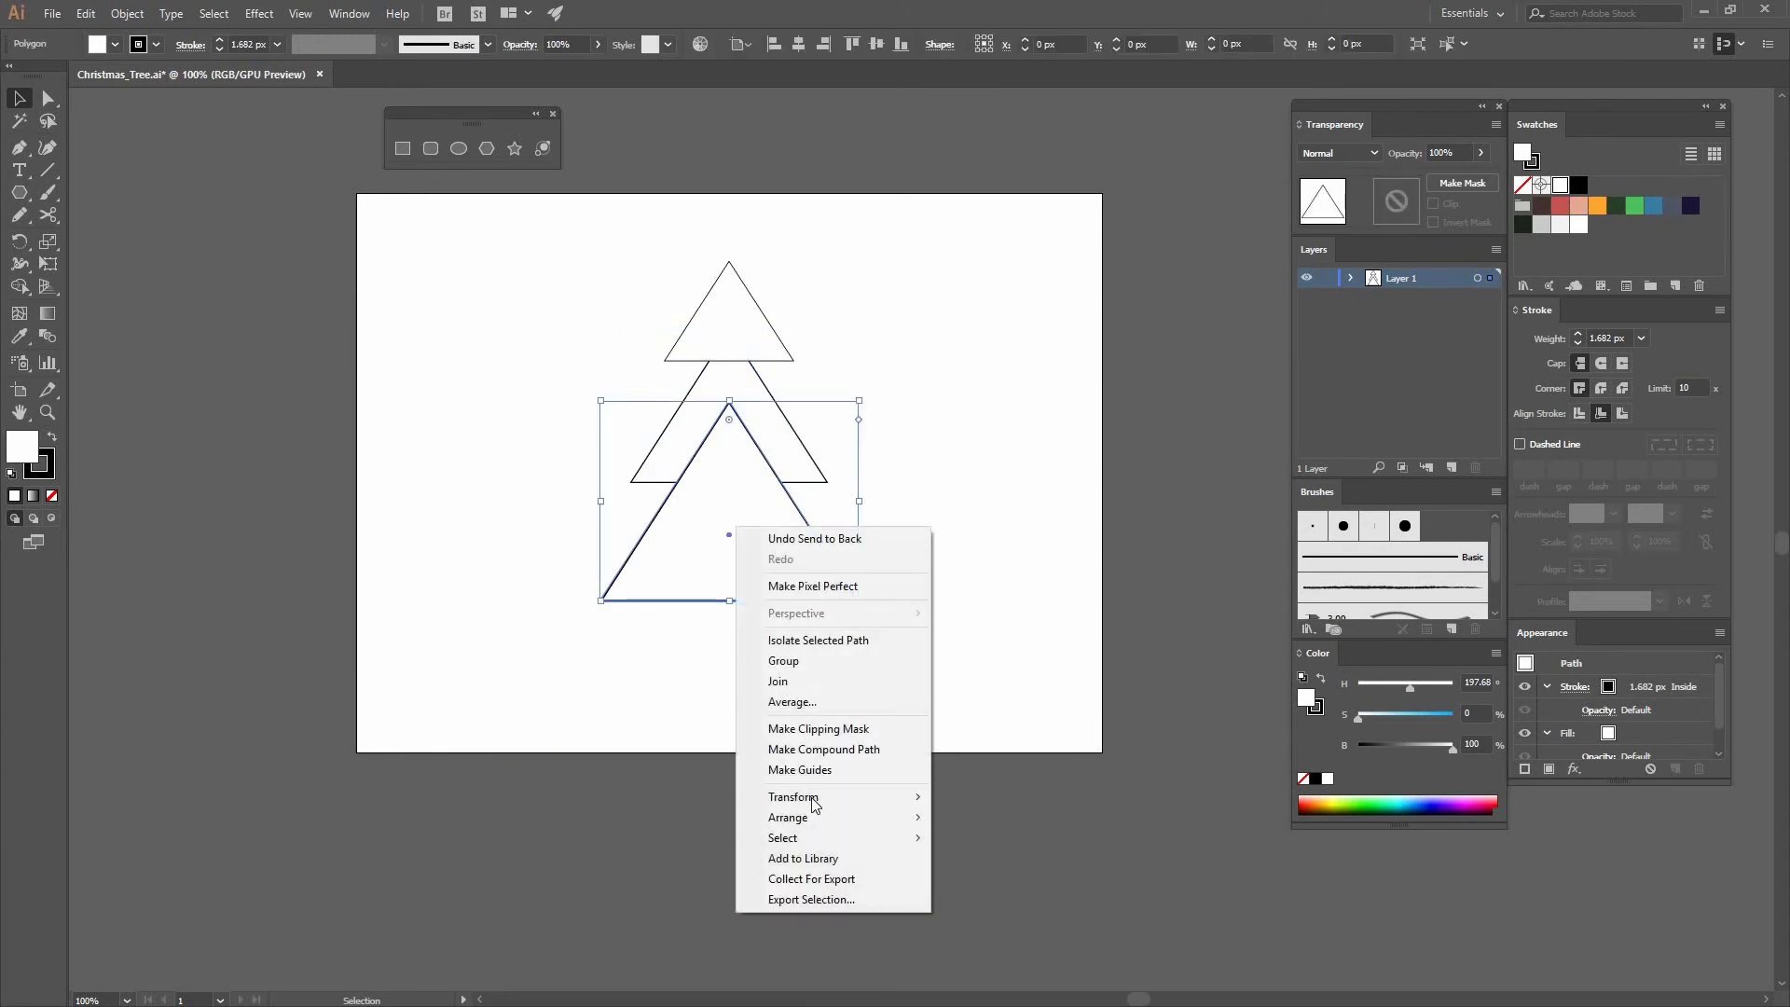
mouse_move(792, 818)
left_click(602, 880)
left_click(775, 571)
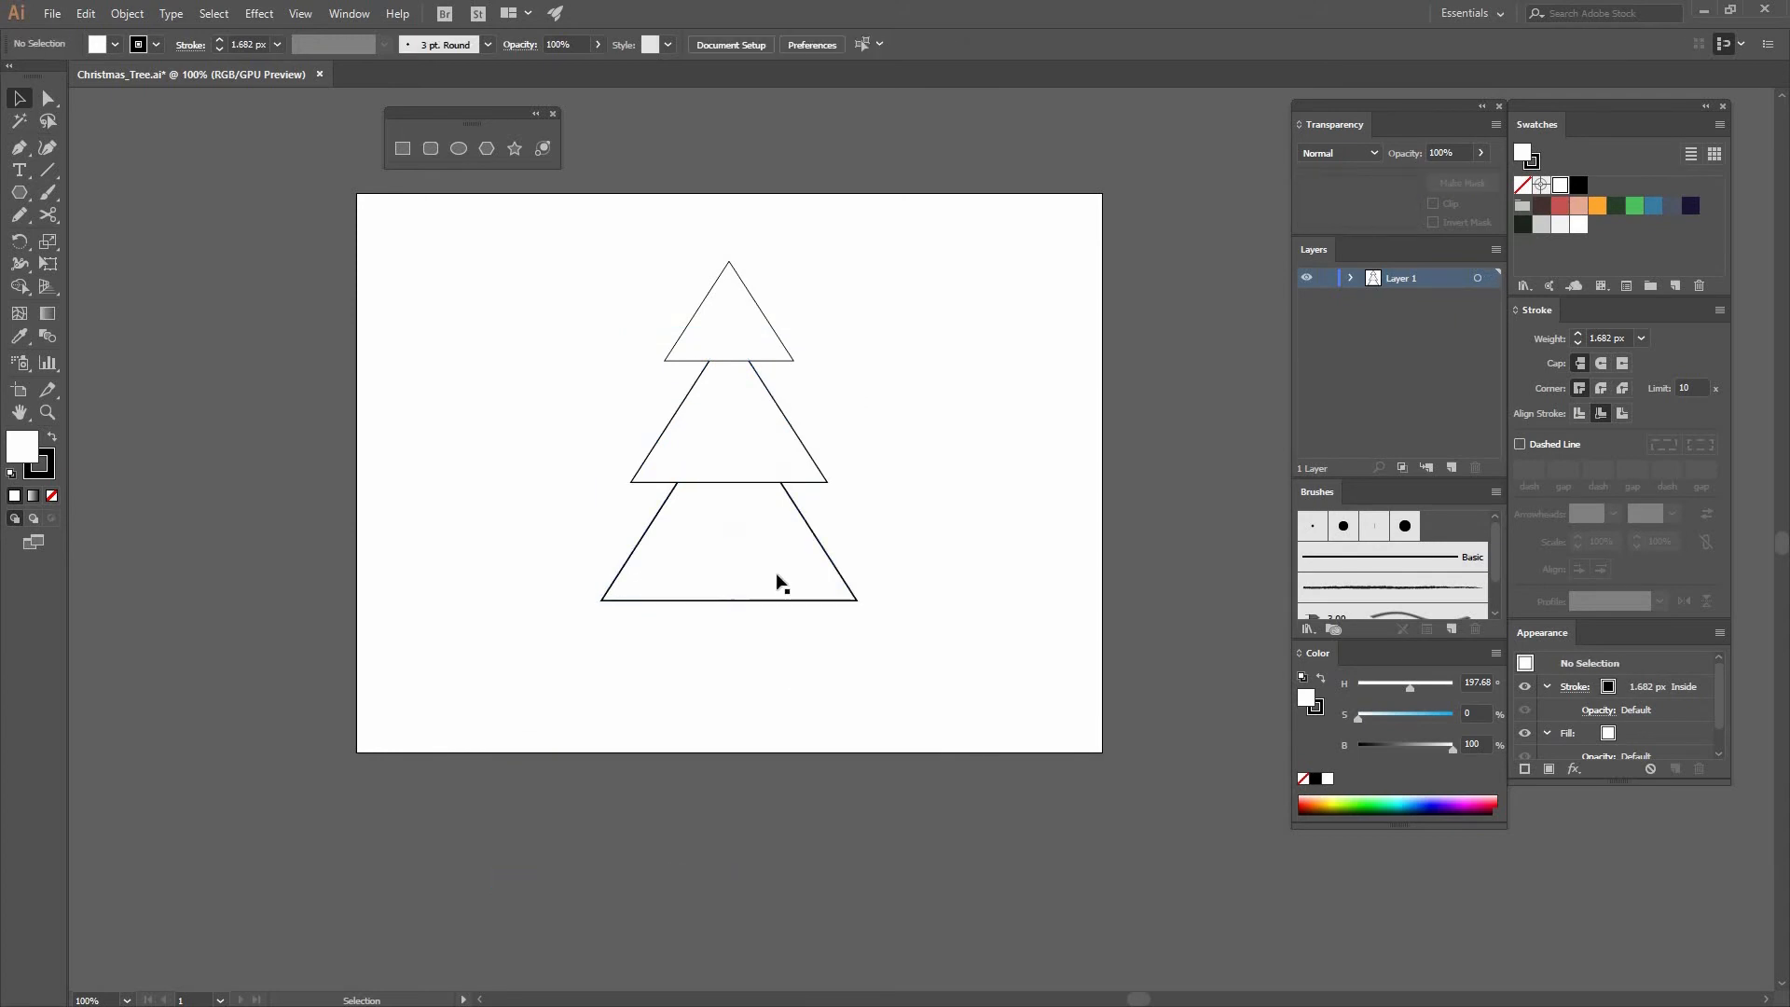
left_click_drag(775, 562, 774, 553)
left_click(849, 522)
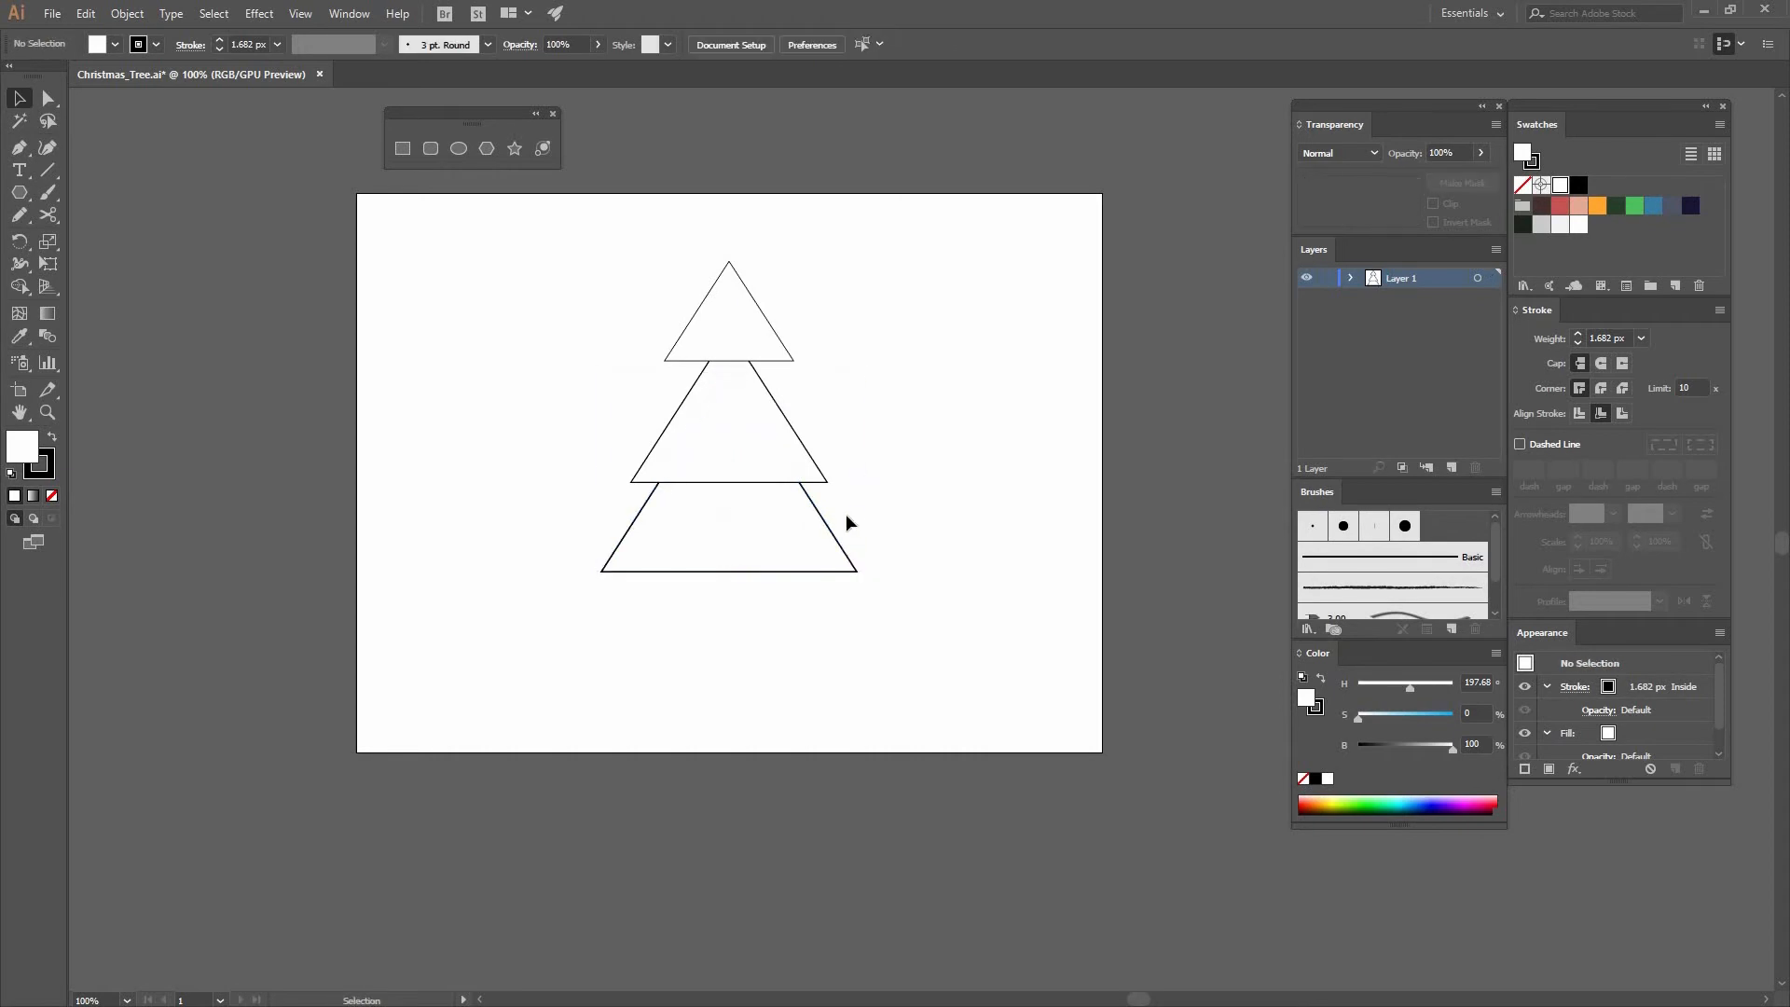
key("ctrl+z")
Move the largest triangle slightly up and distribute the three triangles by their vertical centres, aligned to the selection
left_click_drag(759, 527, 775, 514)
left_click_drag(600, 336, 912, 540)
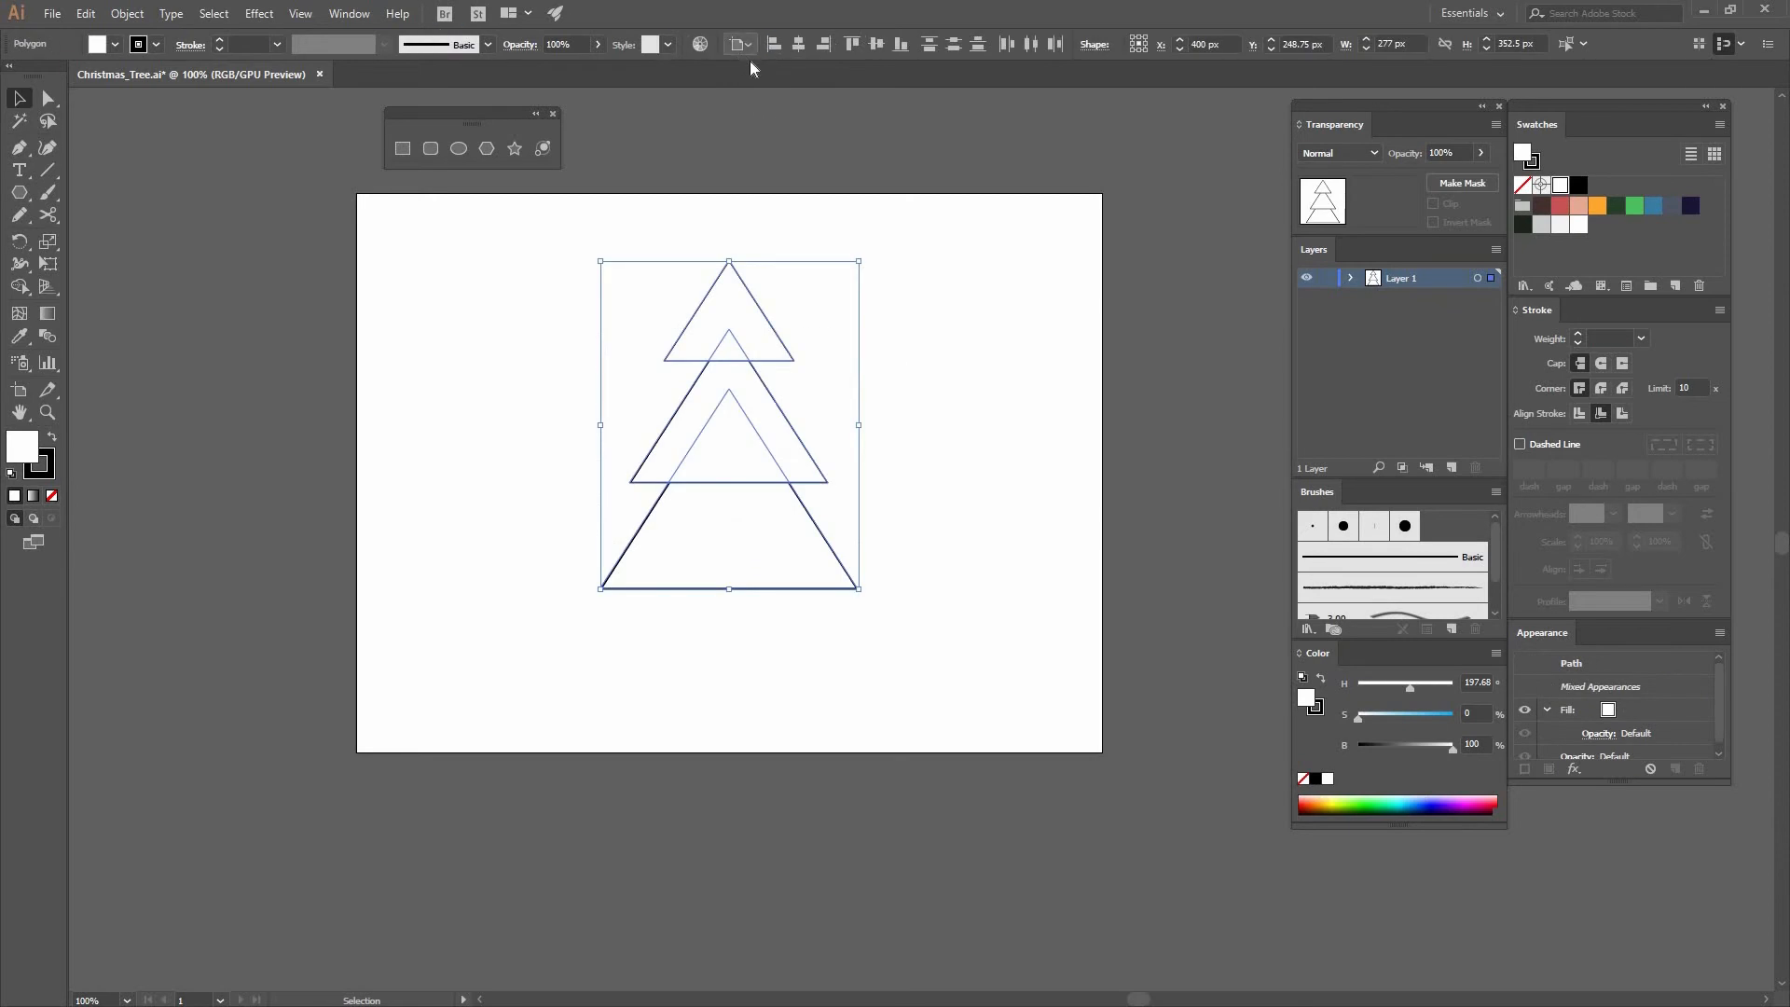
left_click(741, 53)
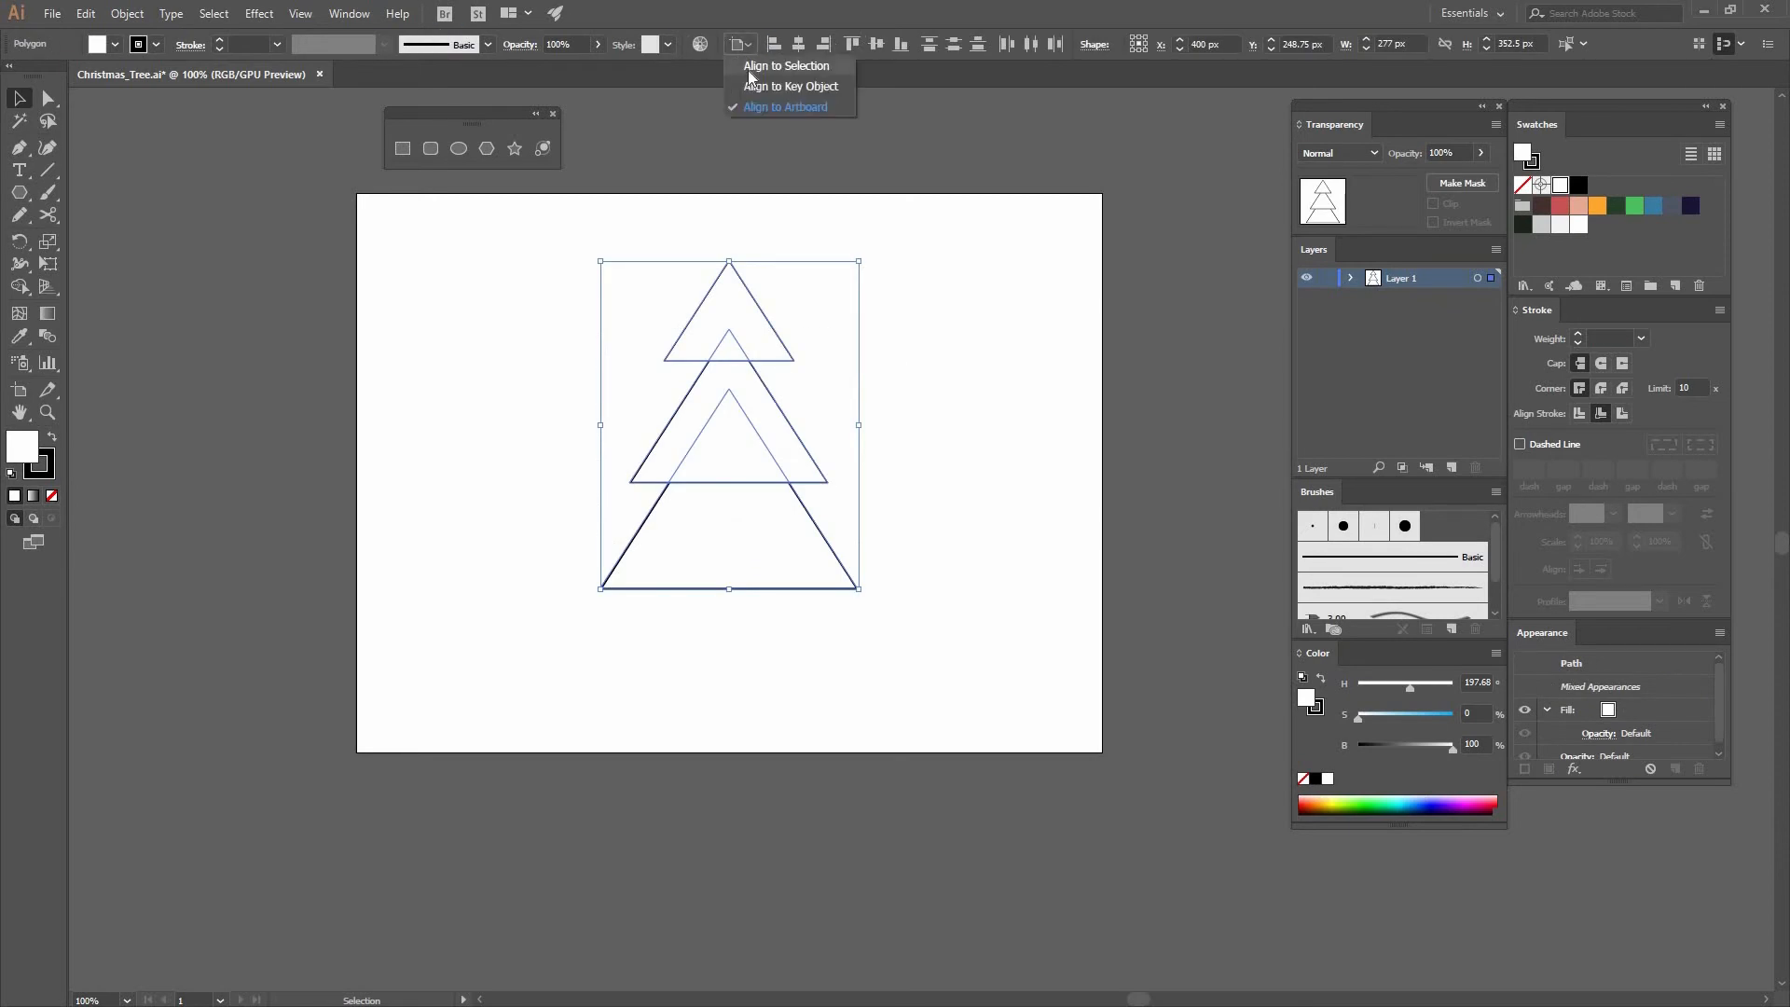
left_click(954, 43)
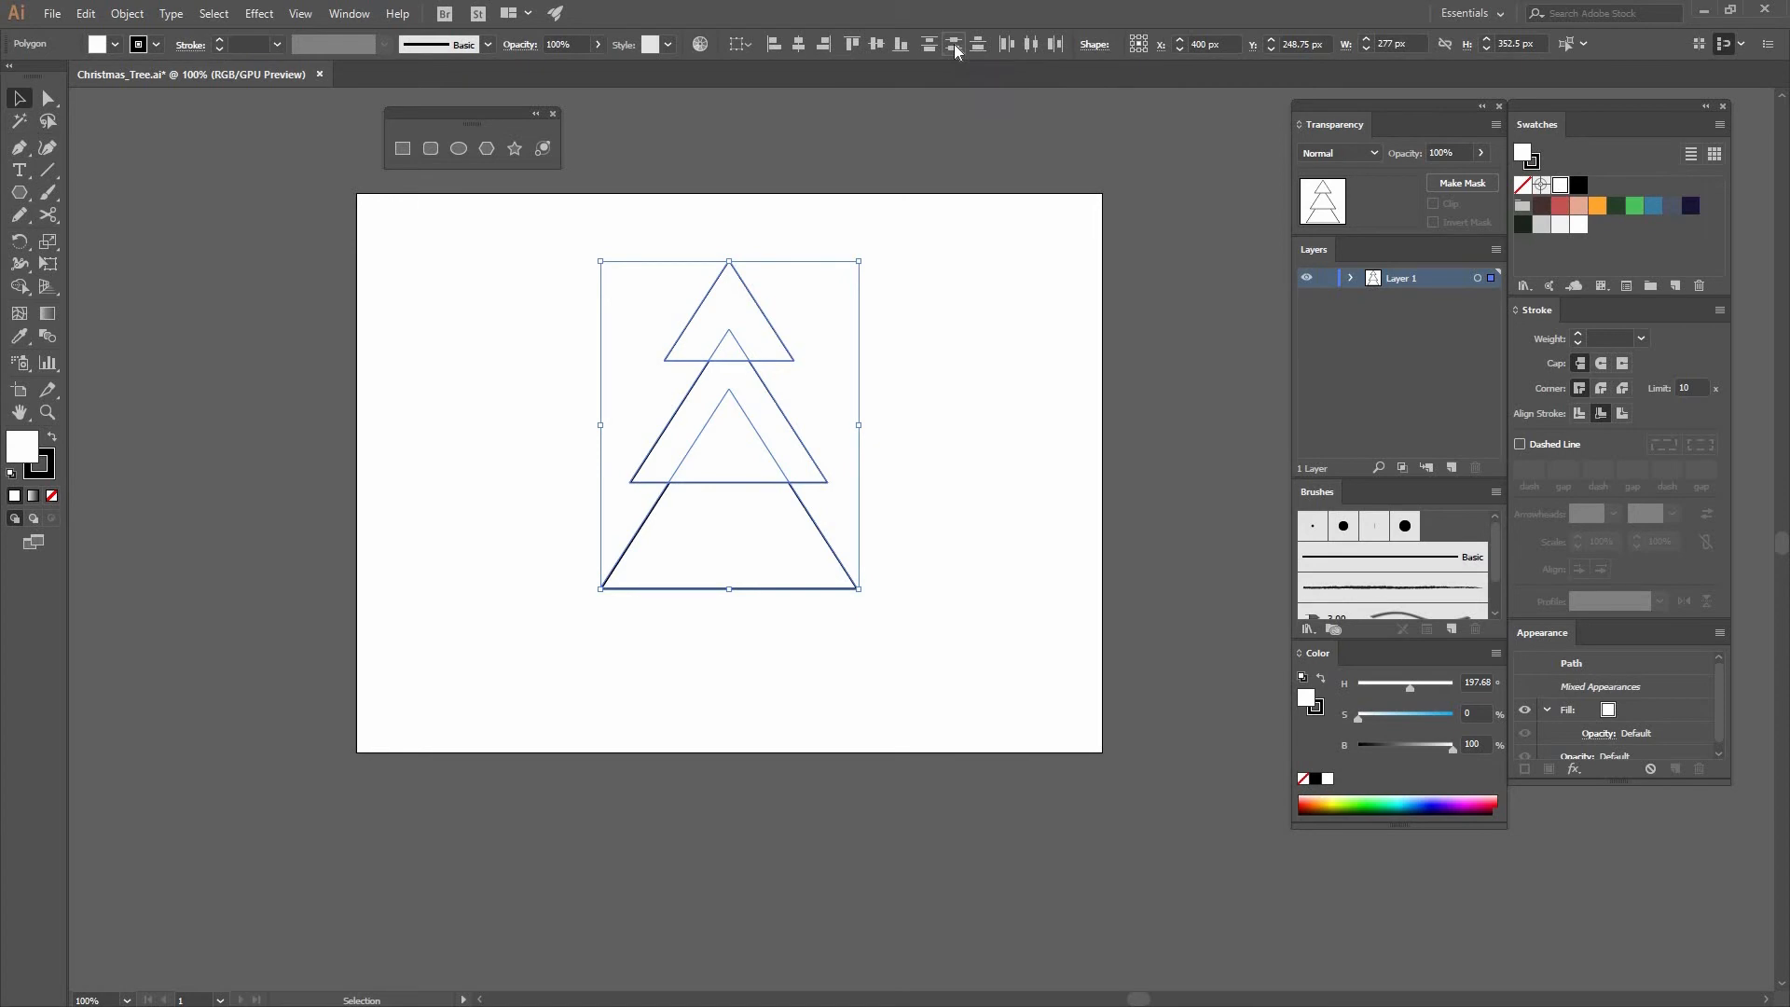
left_click(895, 378)
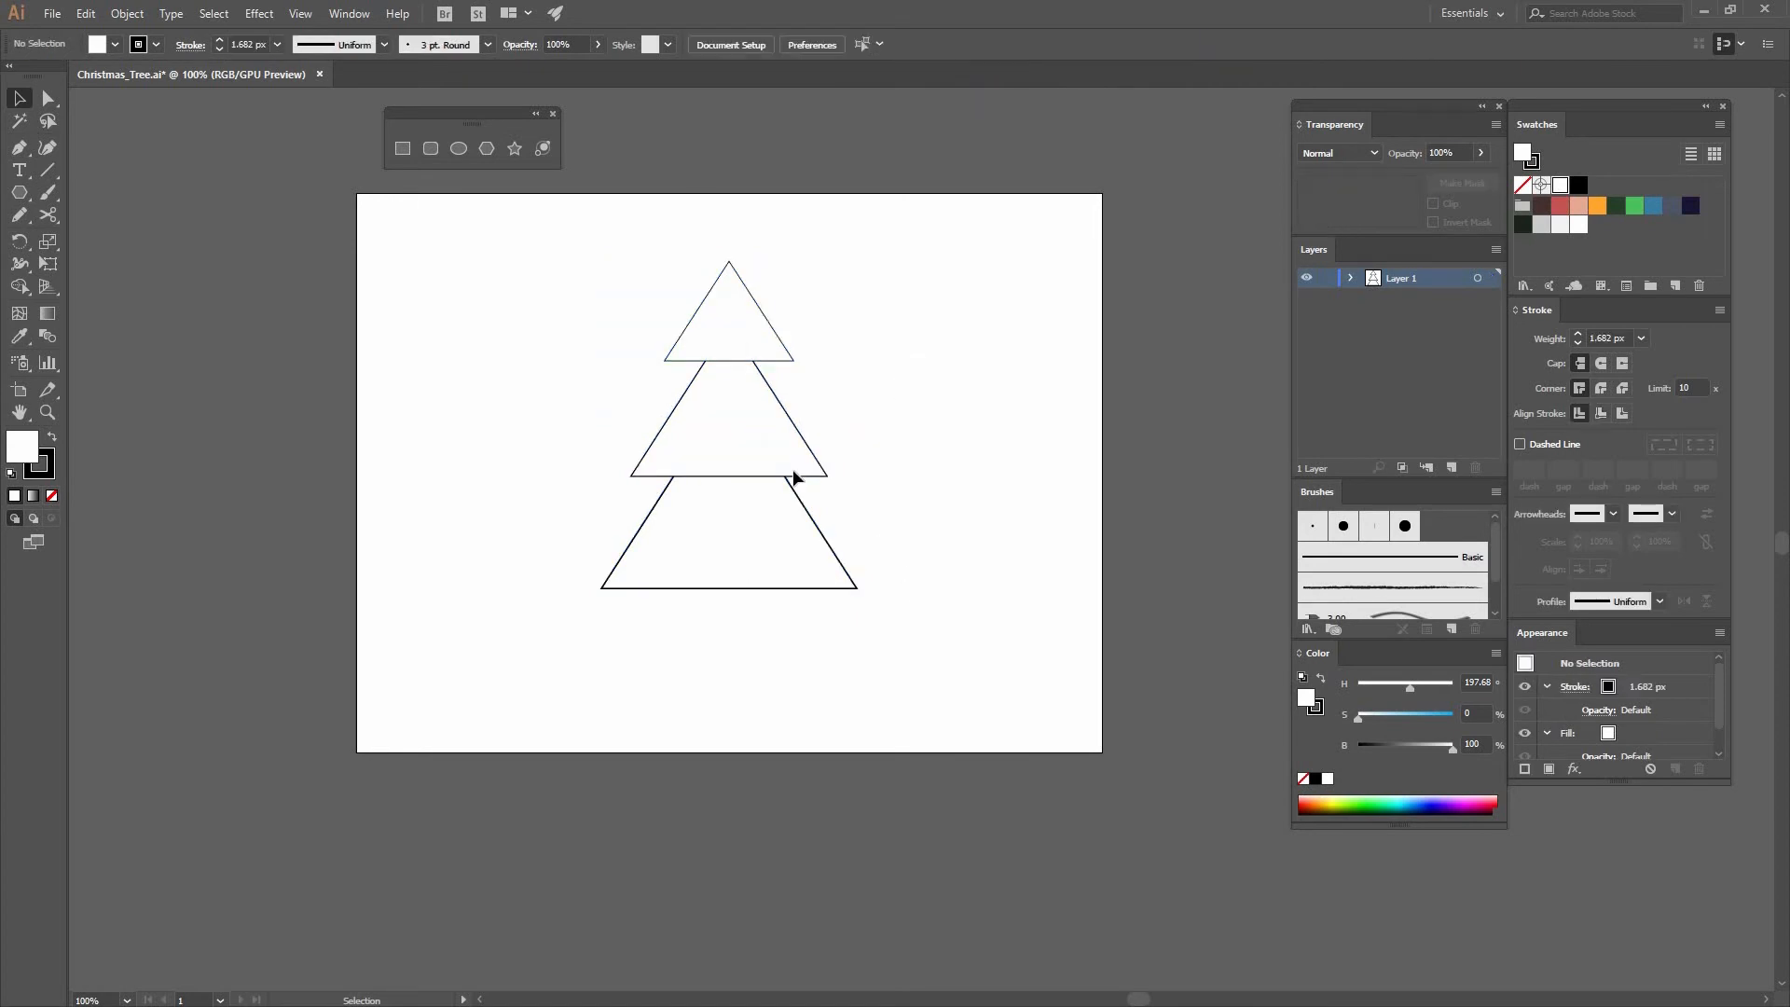
Remove the stroke from all three triangles and fill them with the bright green swatch
key("ctrl+a")
left_click(52, 496)
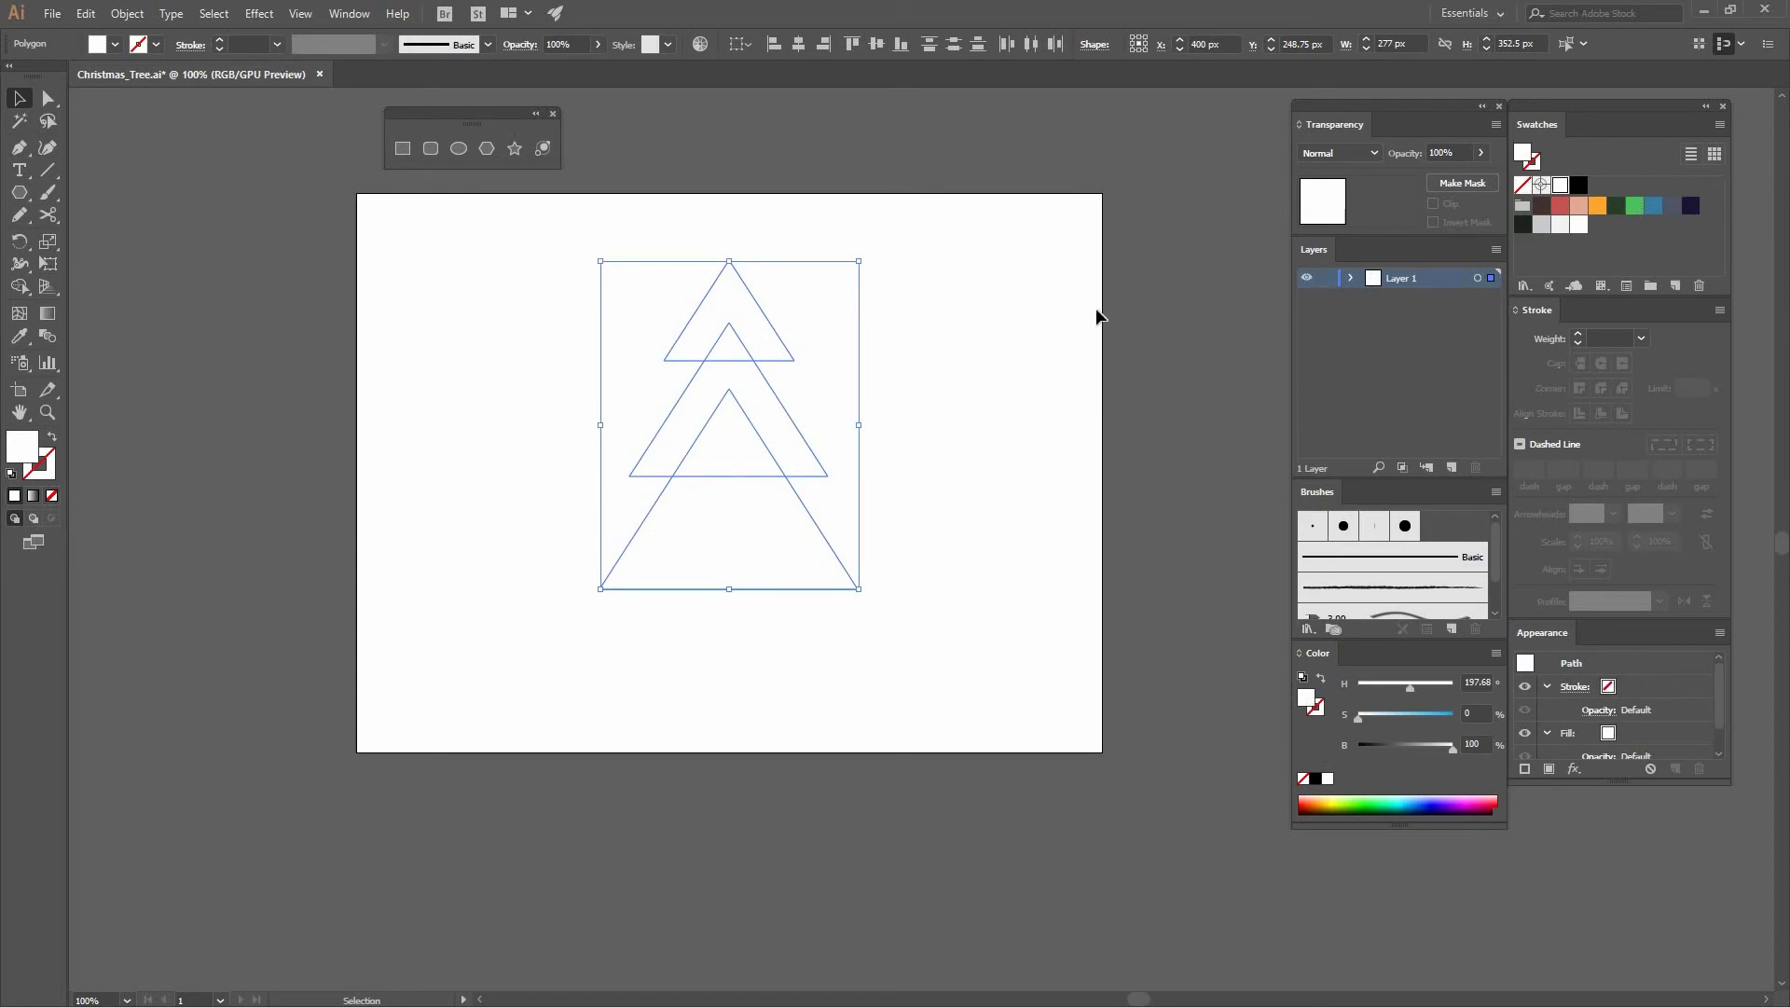
left_click(1073, 276)
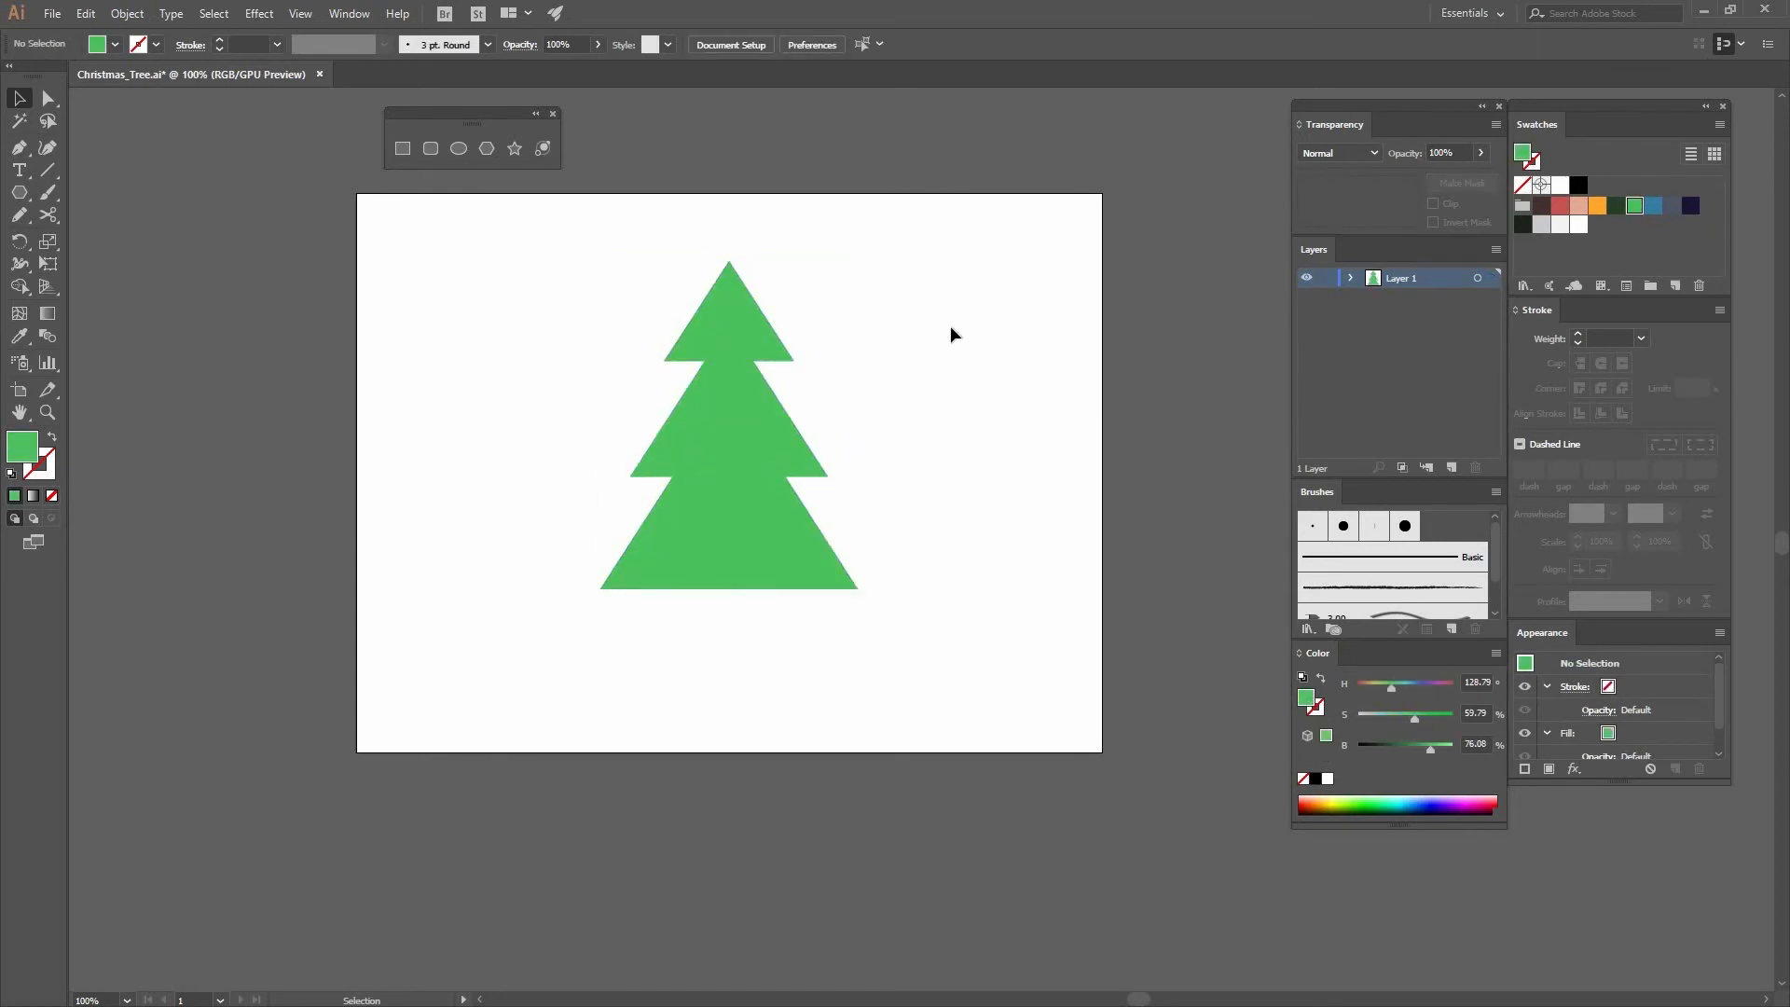
Draw a rectangle about 171 by 426 px covering the tree's left half and fill it with dark navy
left_click(404, 149)
mouse_move(570, 239)
left_mouse_down()
mouse_move(687, 587)
mouse_move(730, 635)
left_mouse_up()
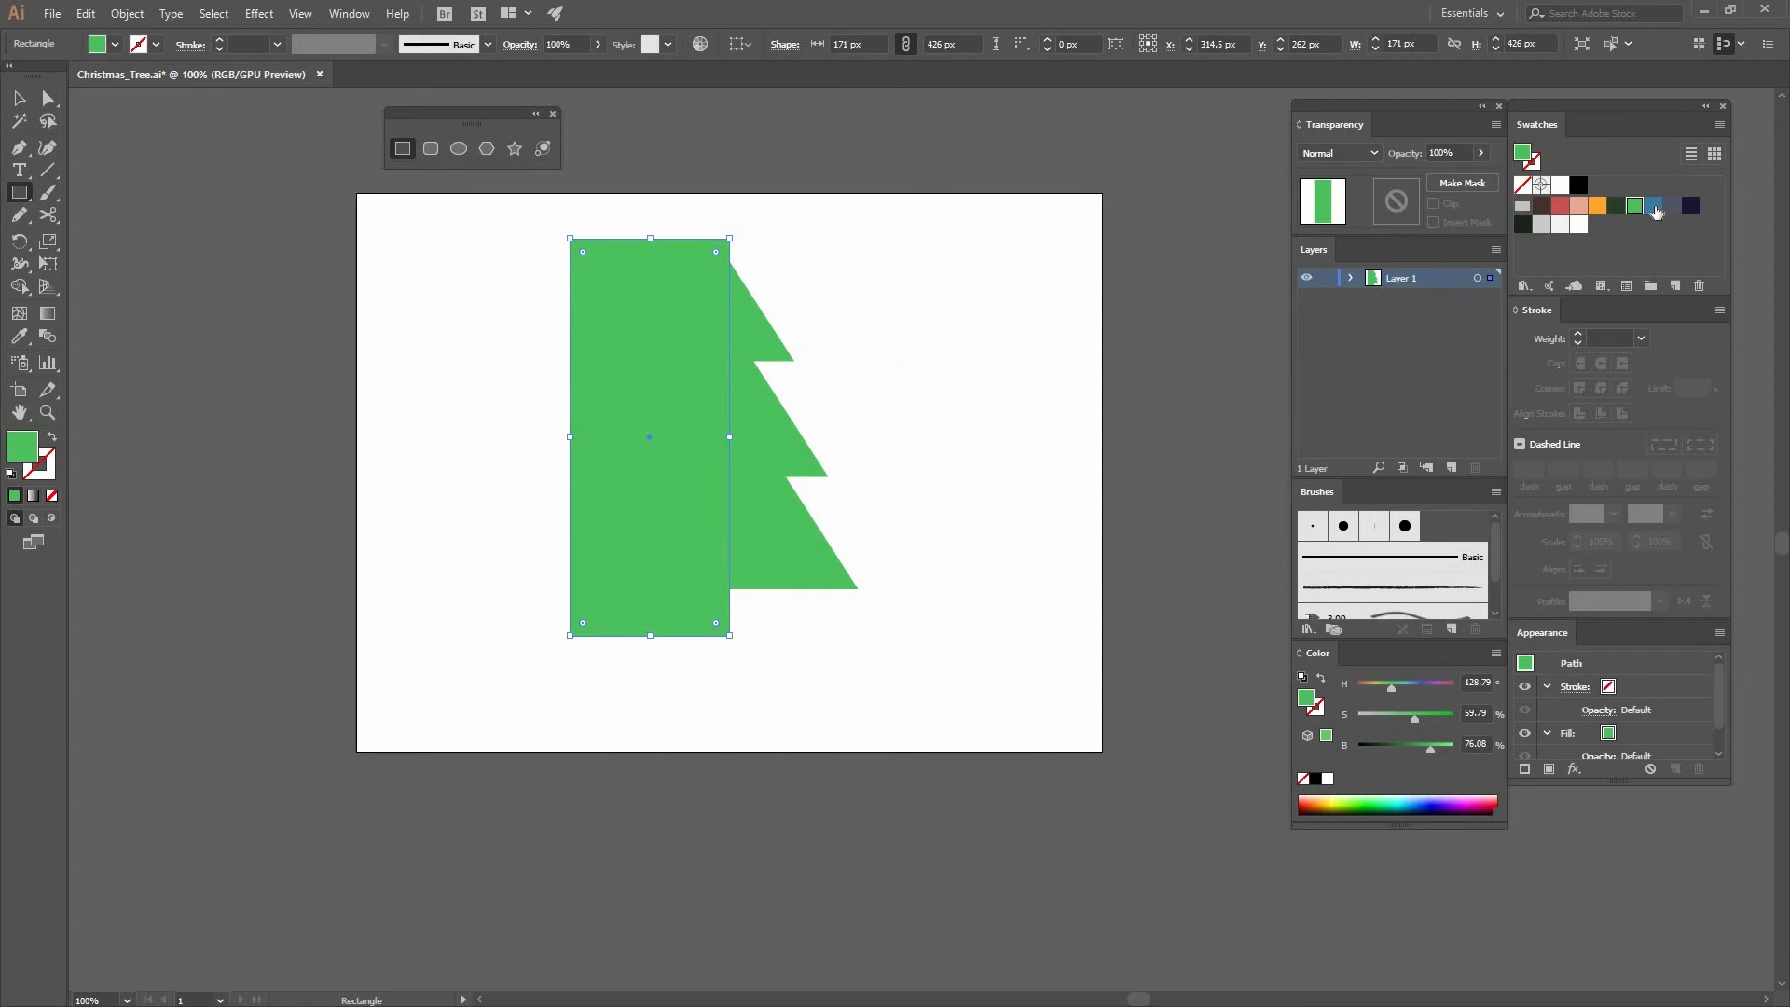
left_click(1690, 206)
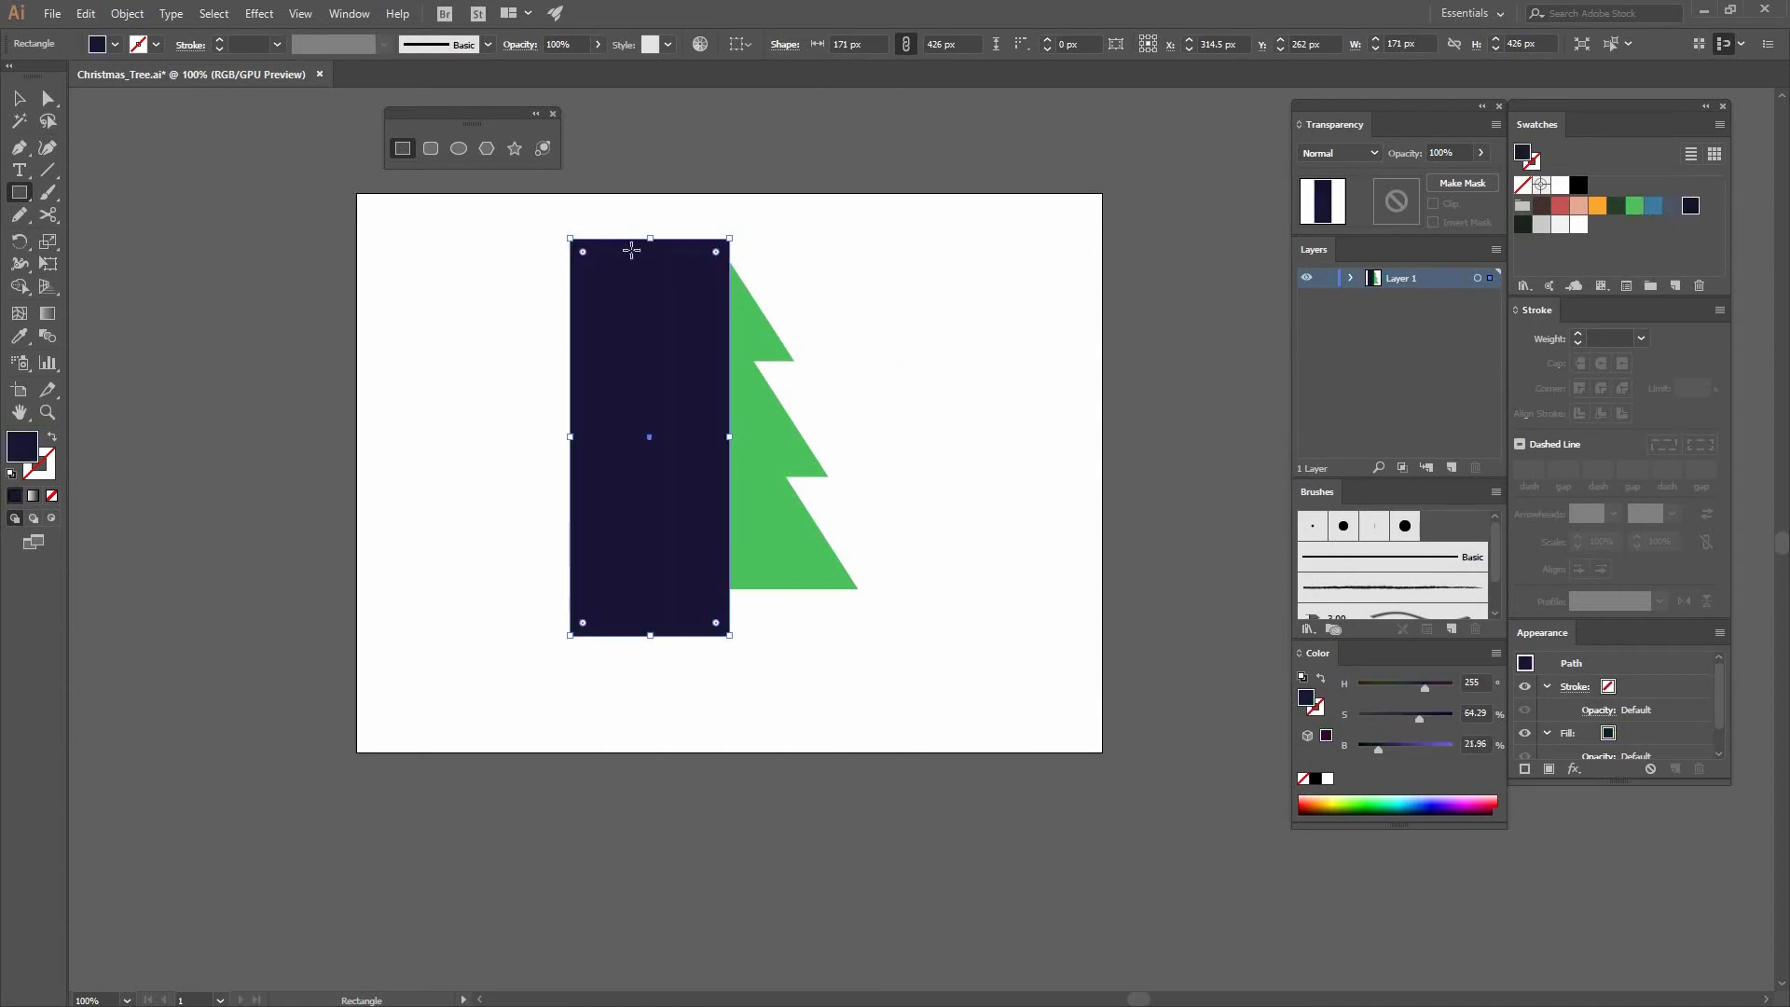
Set the navy rectangle's blending mode to Overlay and its opacity to 60%
left_click(19, 99)
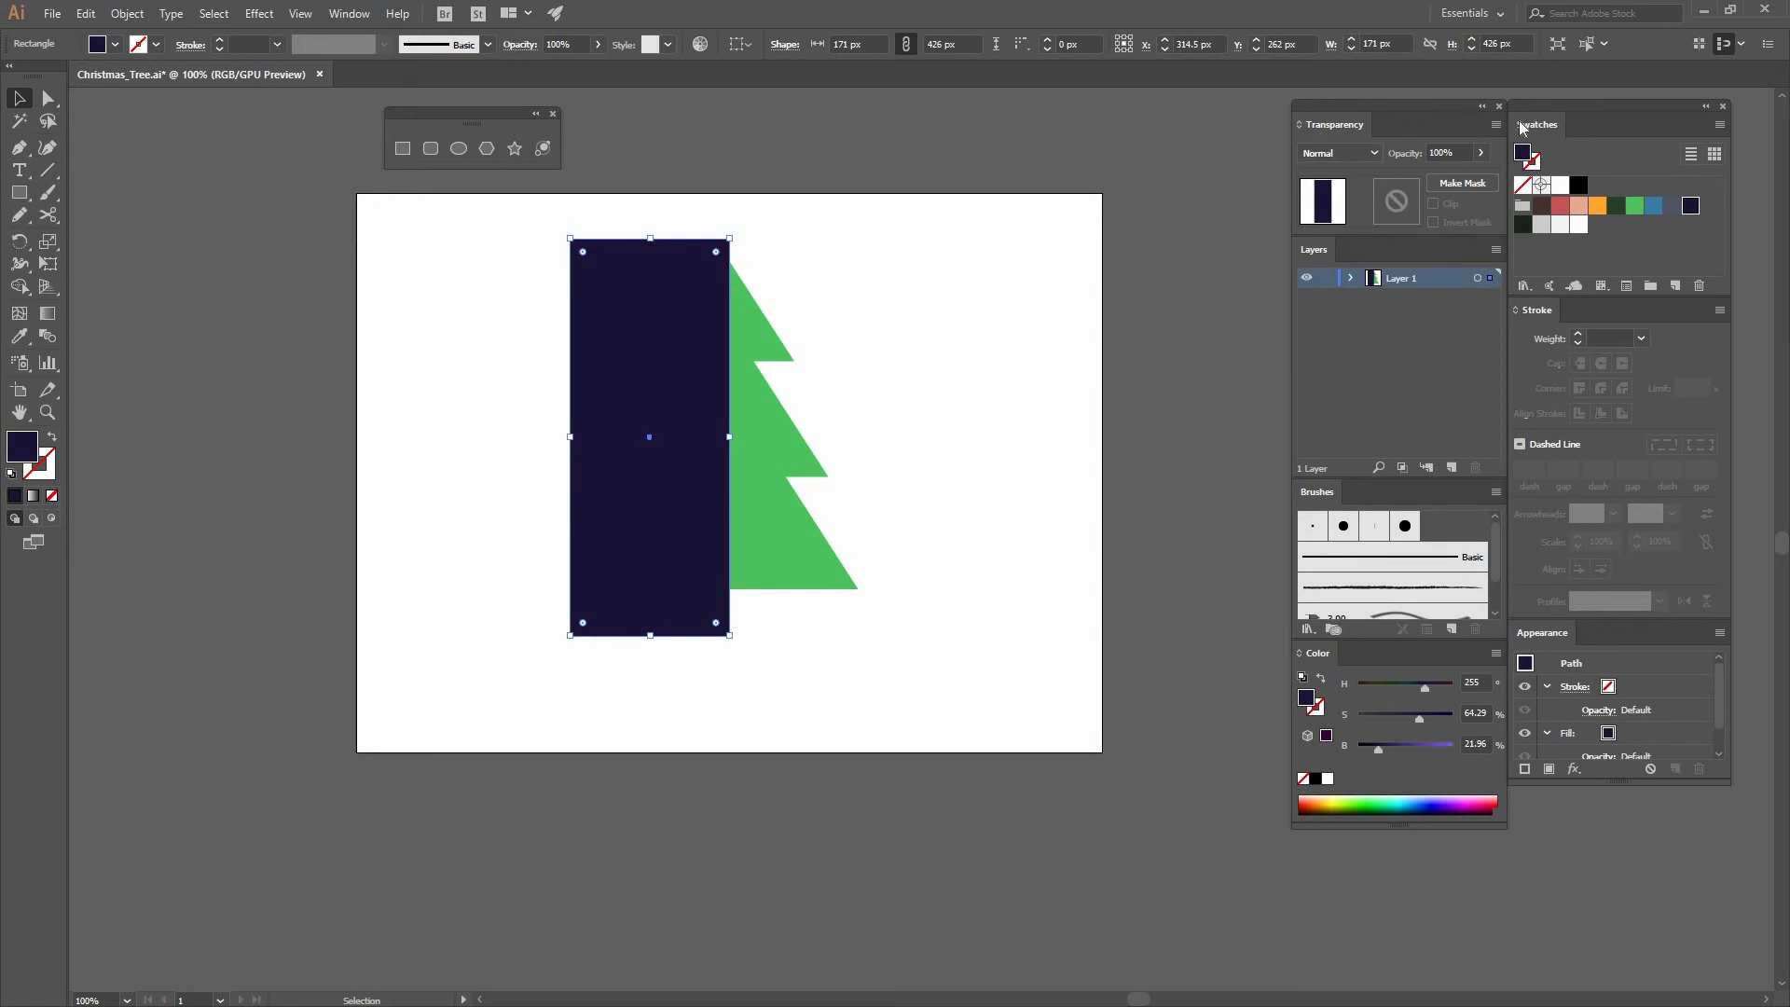
left_click(345, 13)
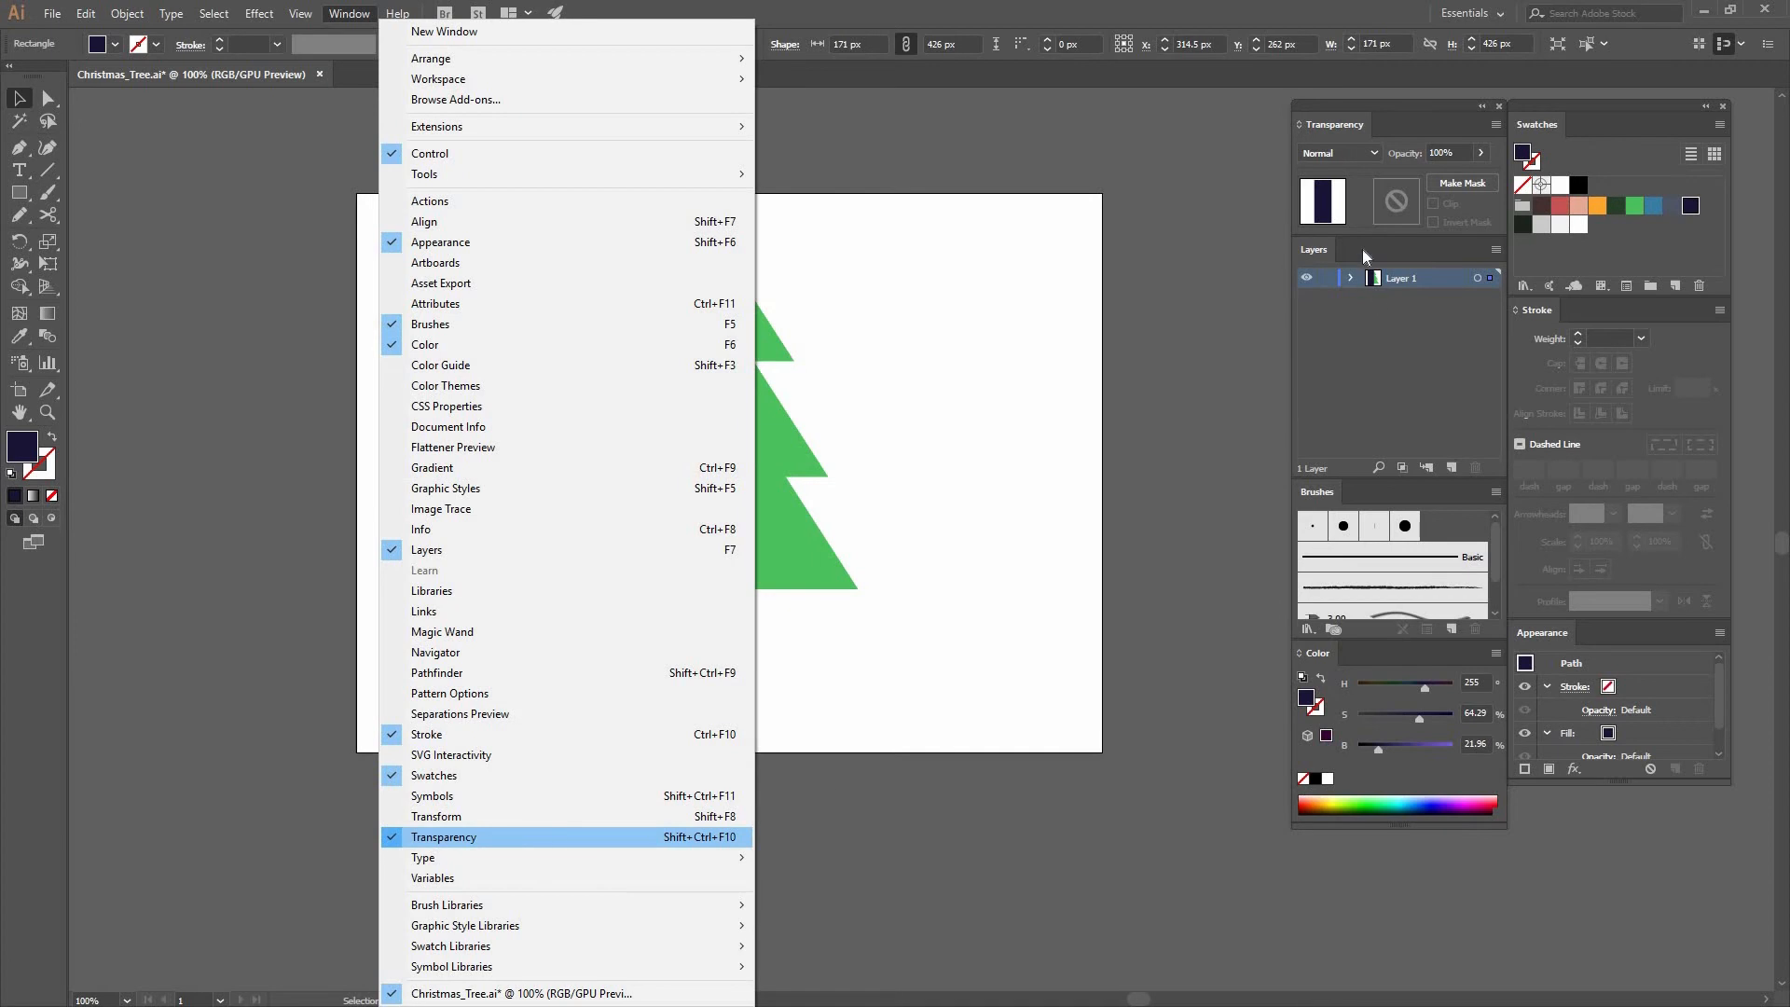
left_click(1424, 121)
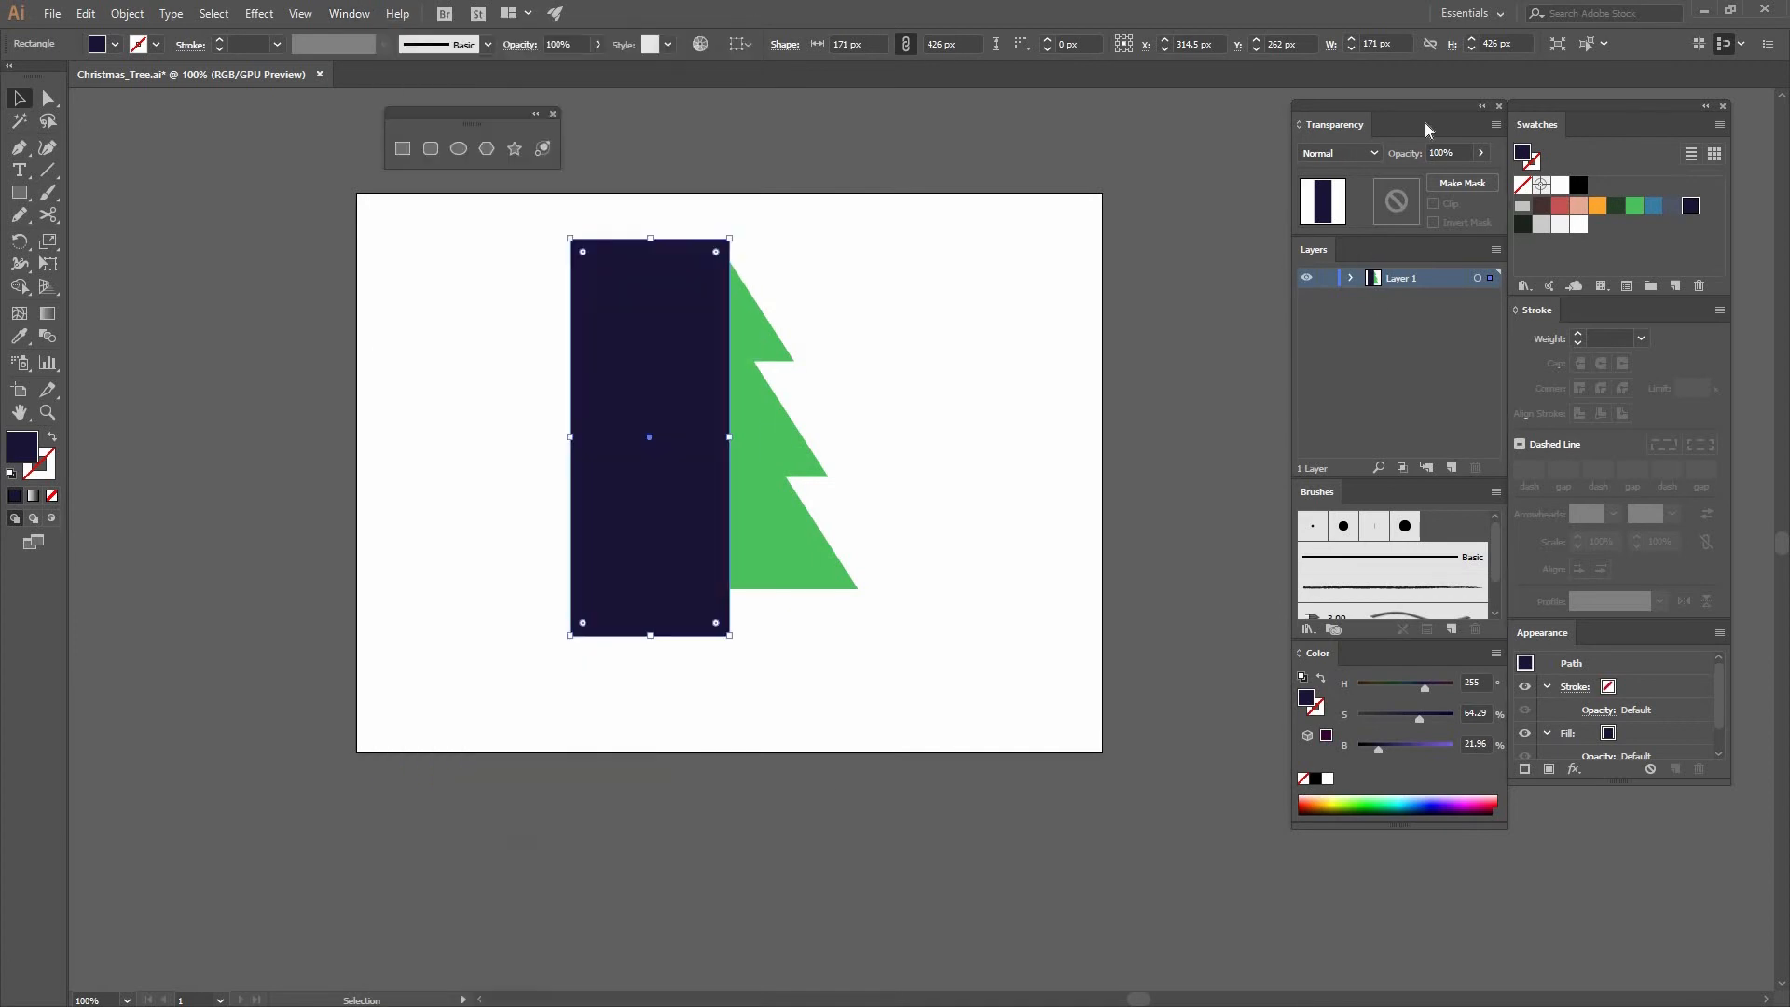
left_click(1374, 152)
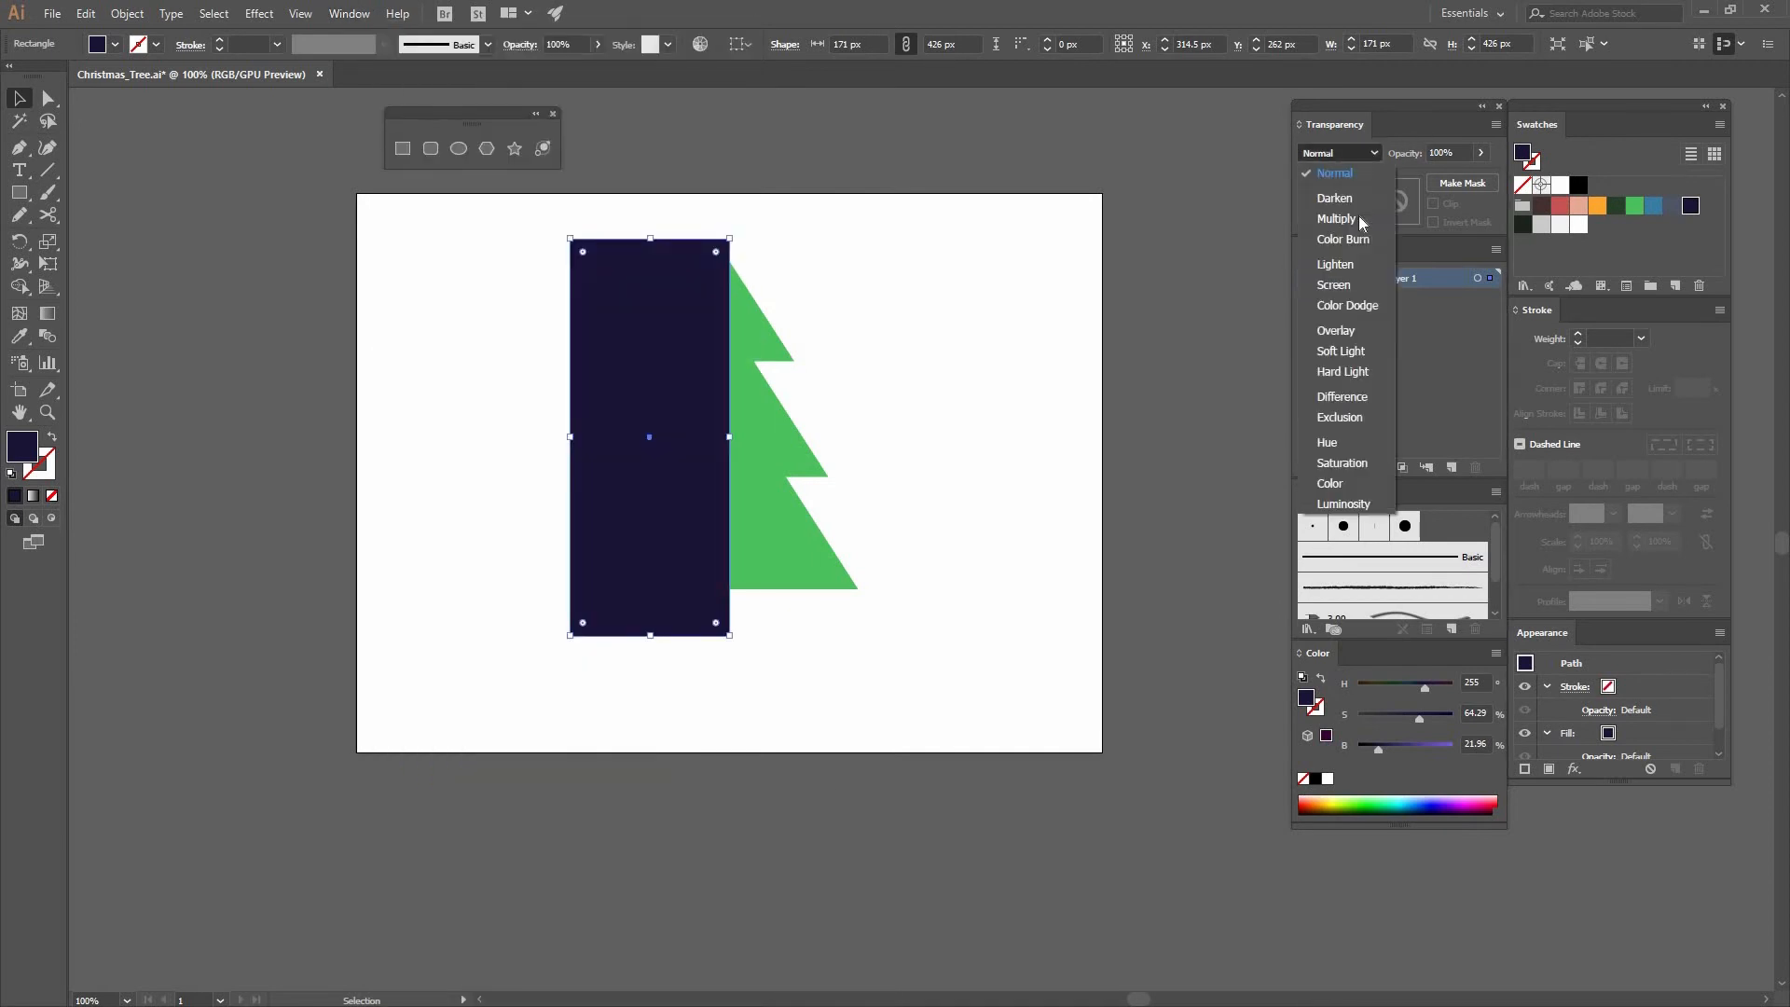
left_click(1352, 325)
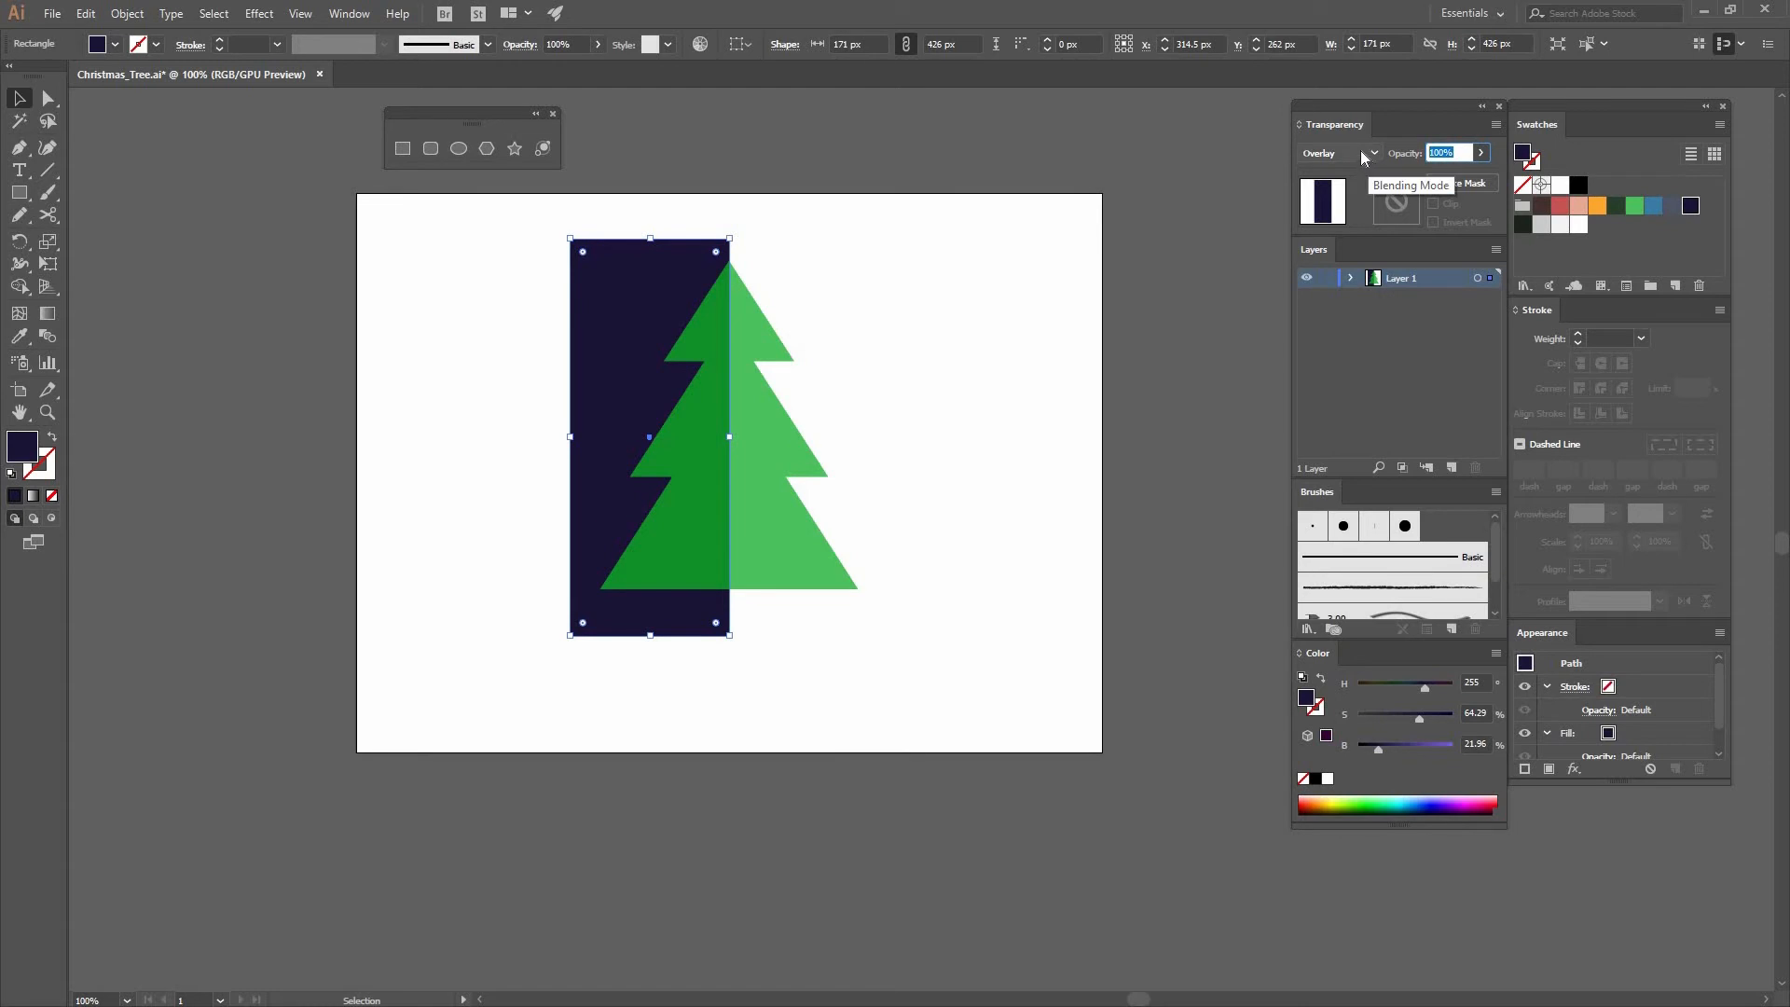
type("60")
left_click(954, 288)
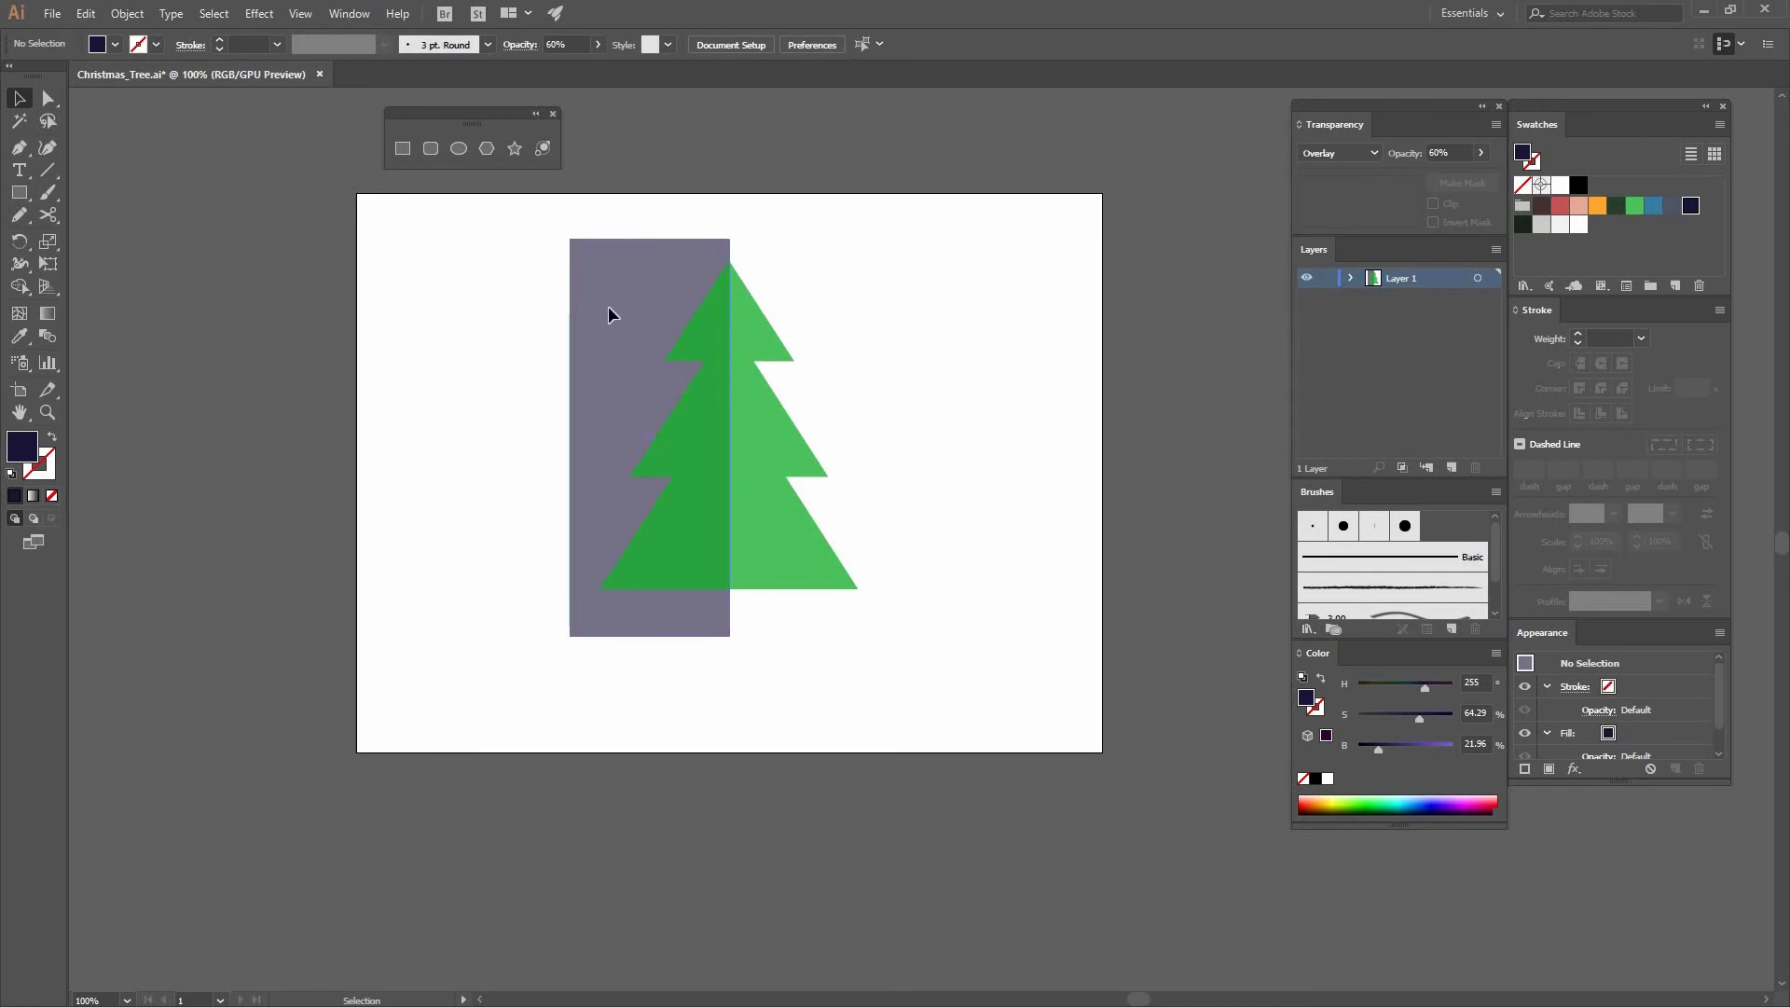
Cut the navy overlay rectangle and paste it in place inside the top triangle, using the Draw Inside mode
left_click(649, 305)
left_click(116, 14)
mouse_move(85, 14)
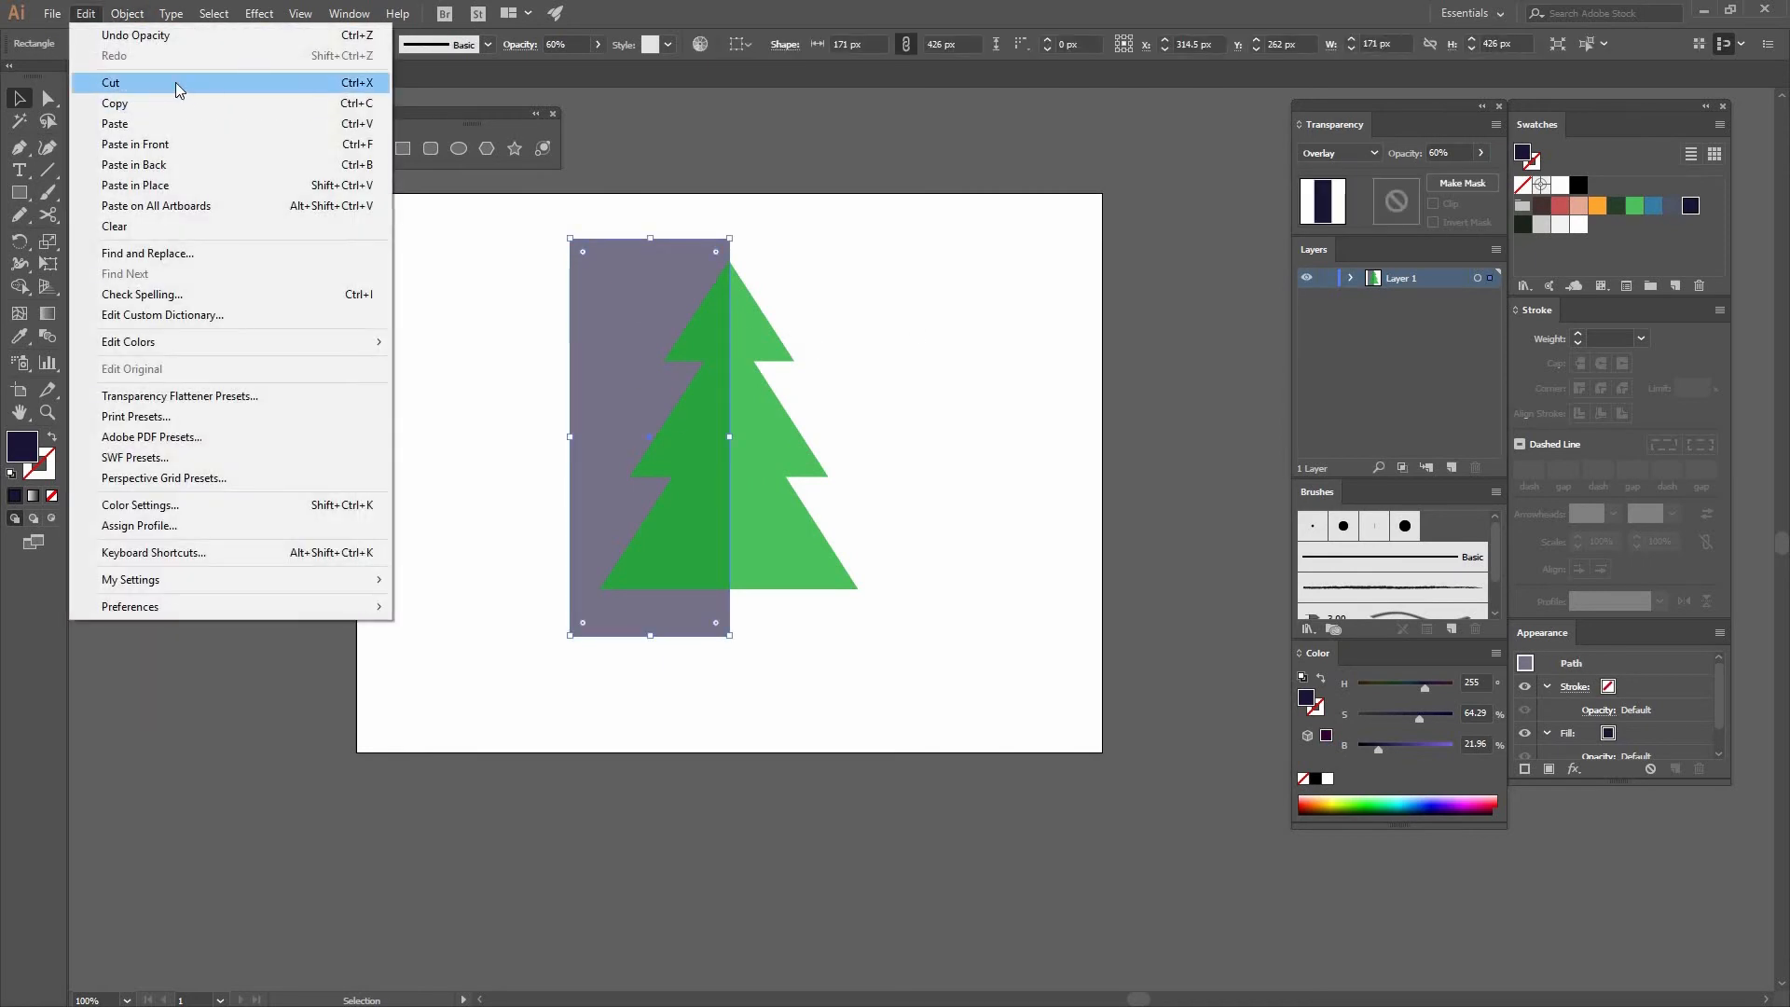
key("ctrl+x")
left_click(720, 315)
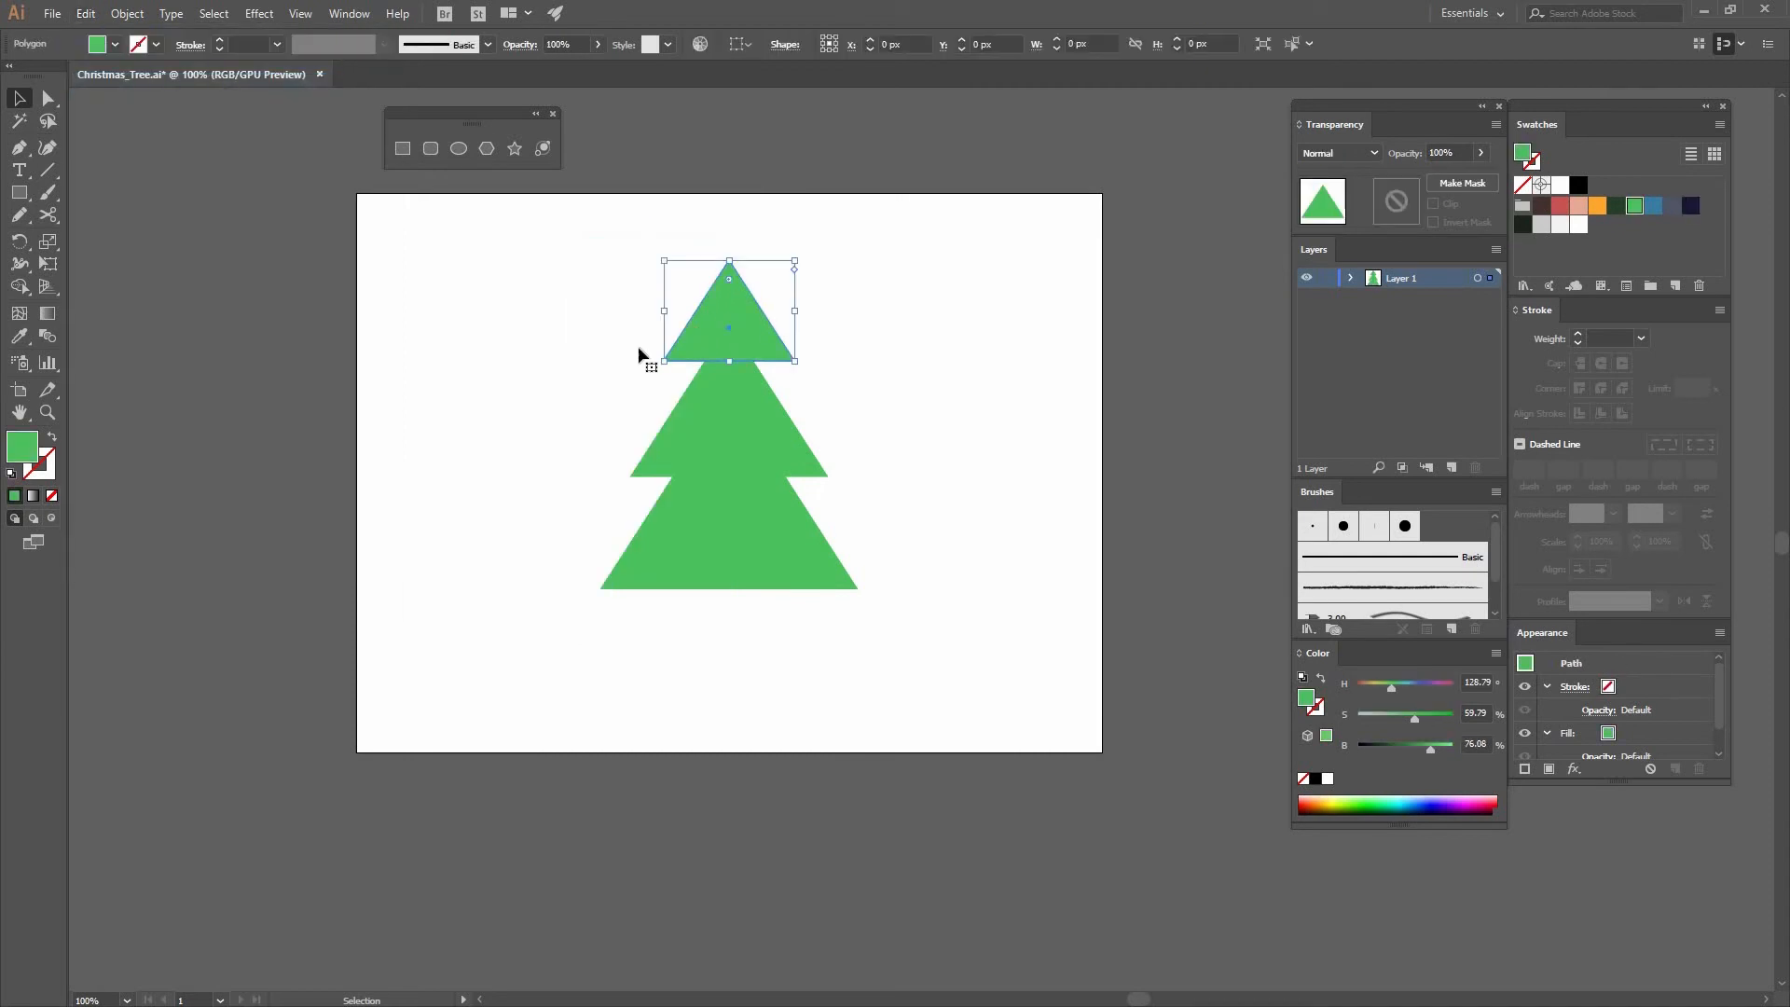
left_click(50, 519)
left_click(85, 13)
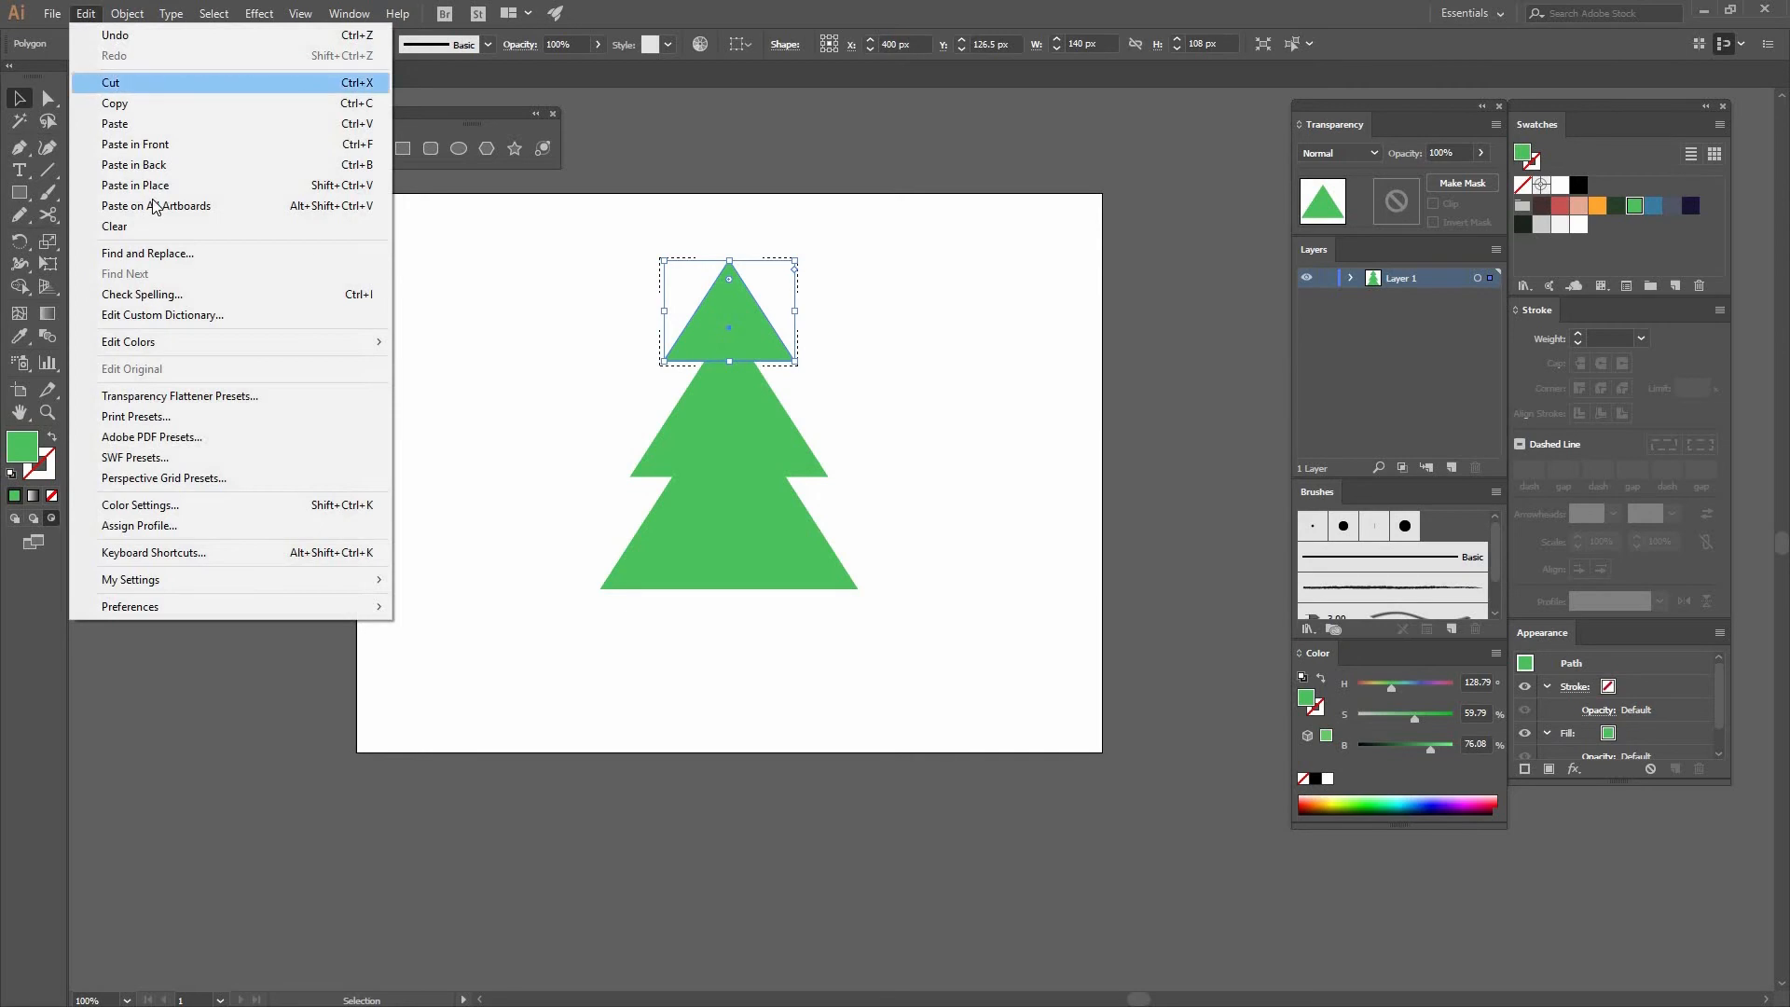
key("Return")
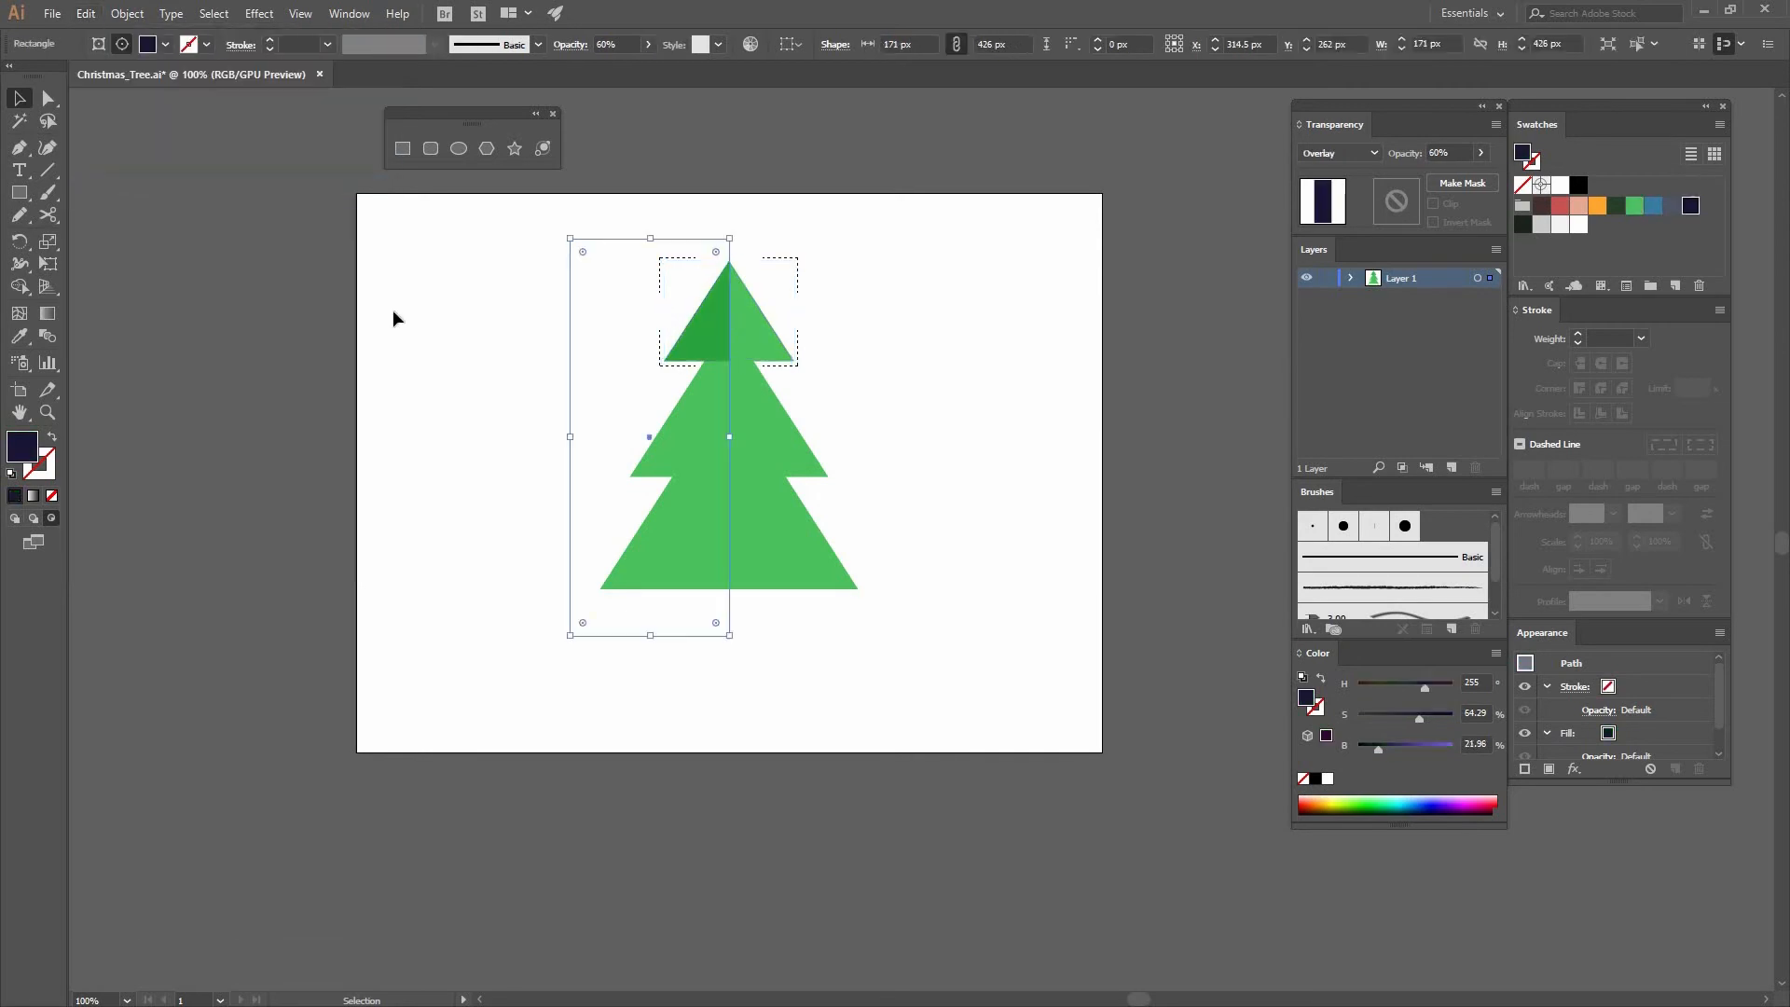
key("shift+d")
Paste the navy overlay in place inside the middle triangle with Draw Inside
left_click(742, 439)
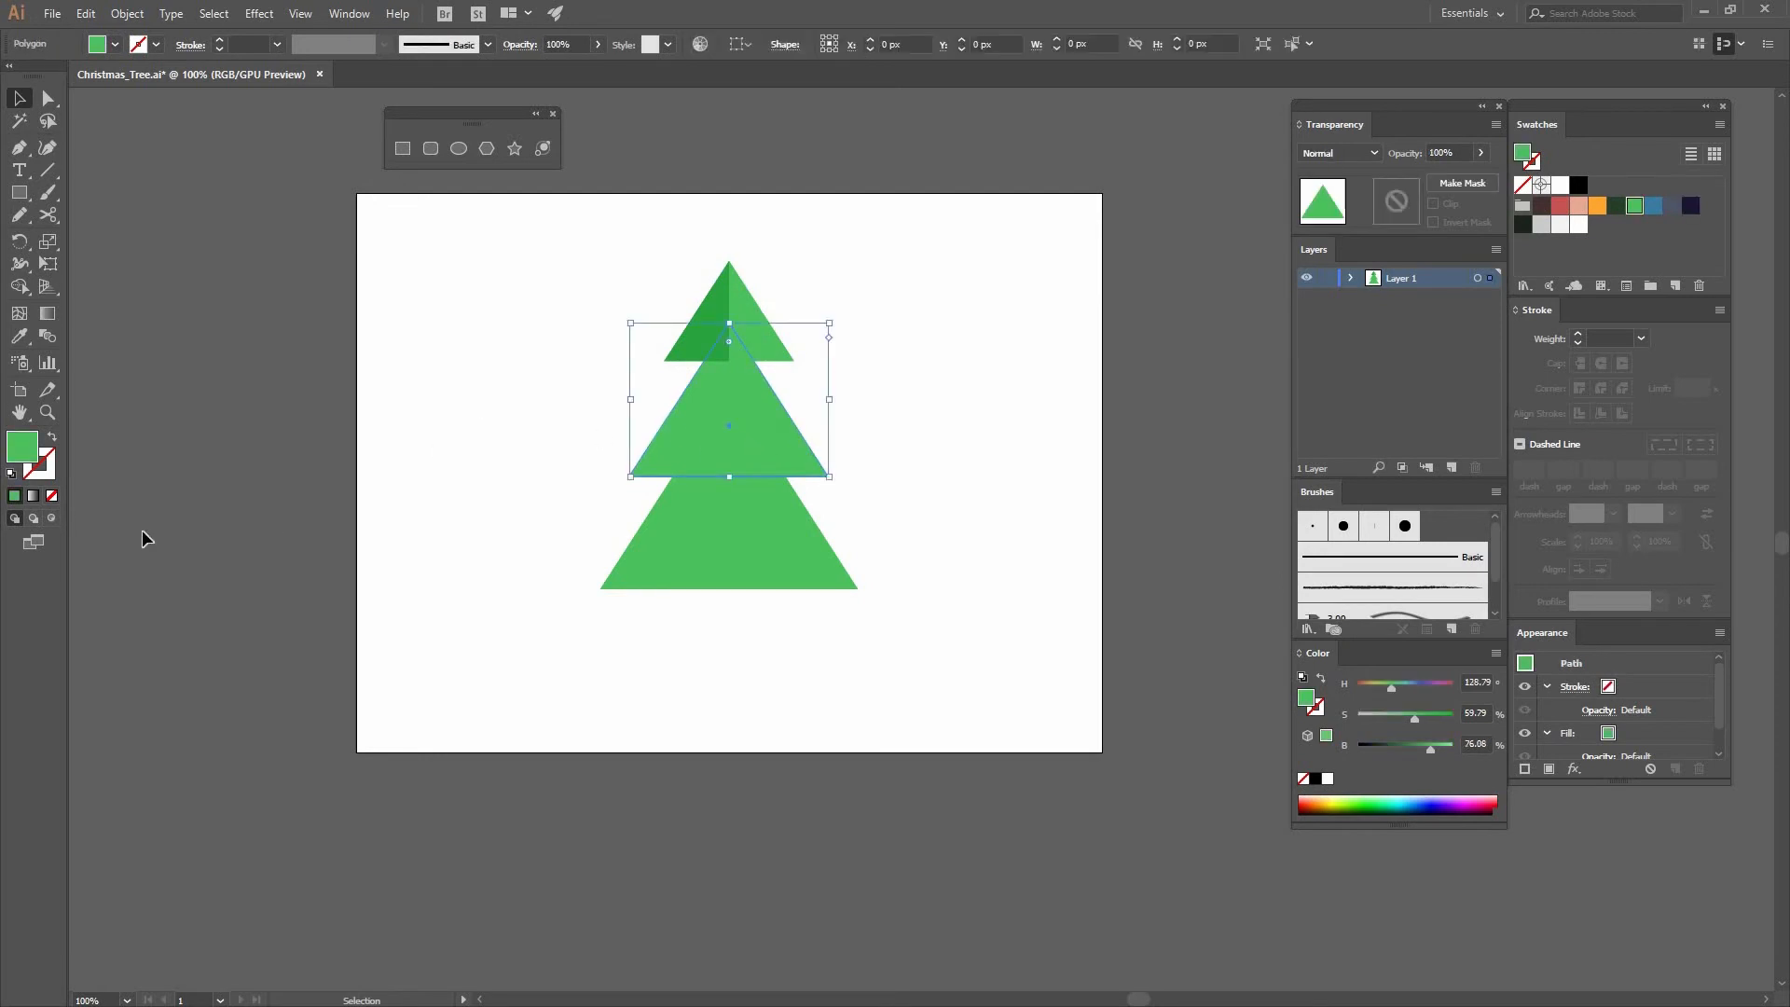
left_click(52, 517)
key("ctrl+f")
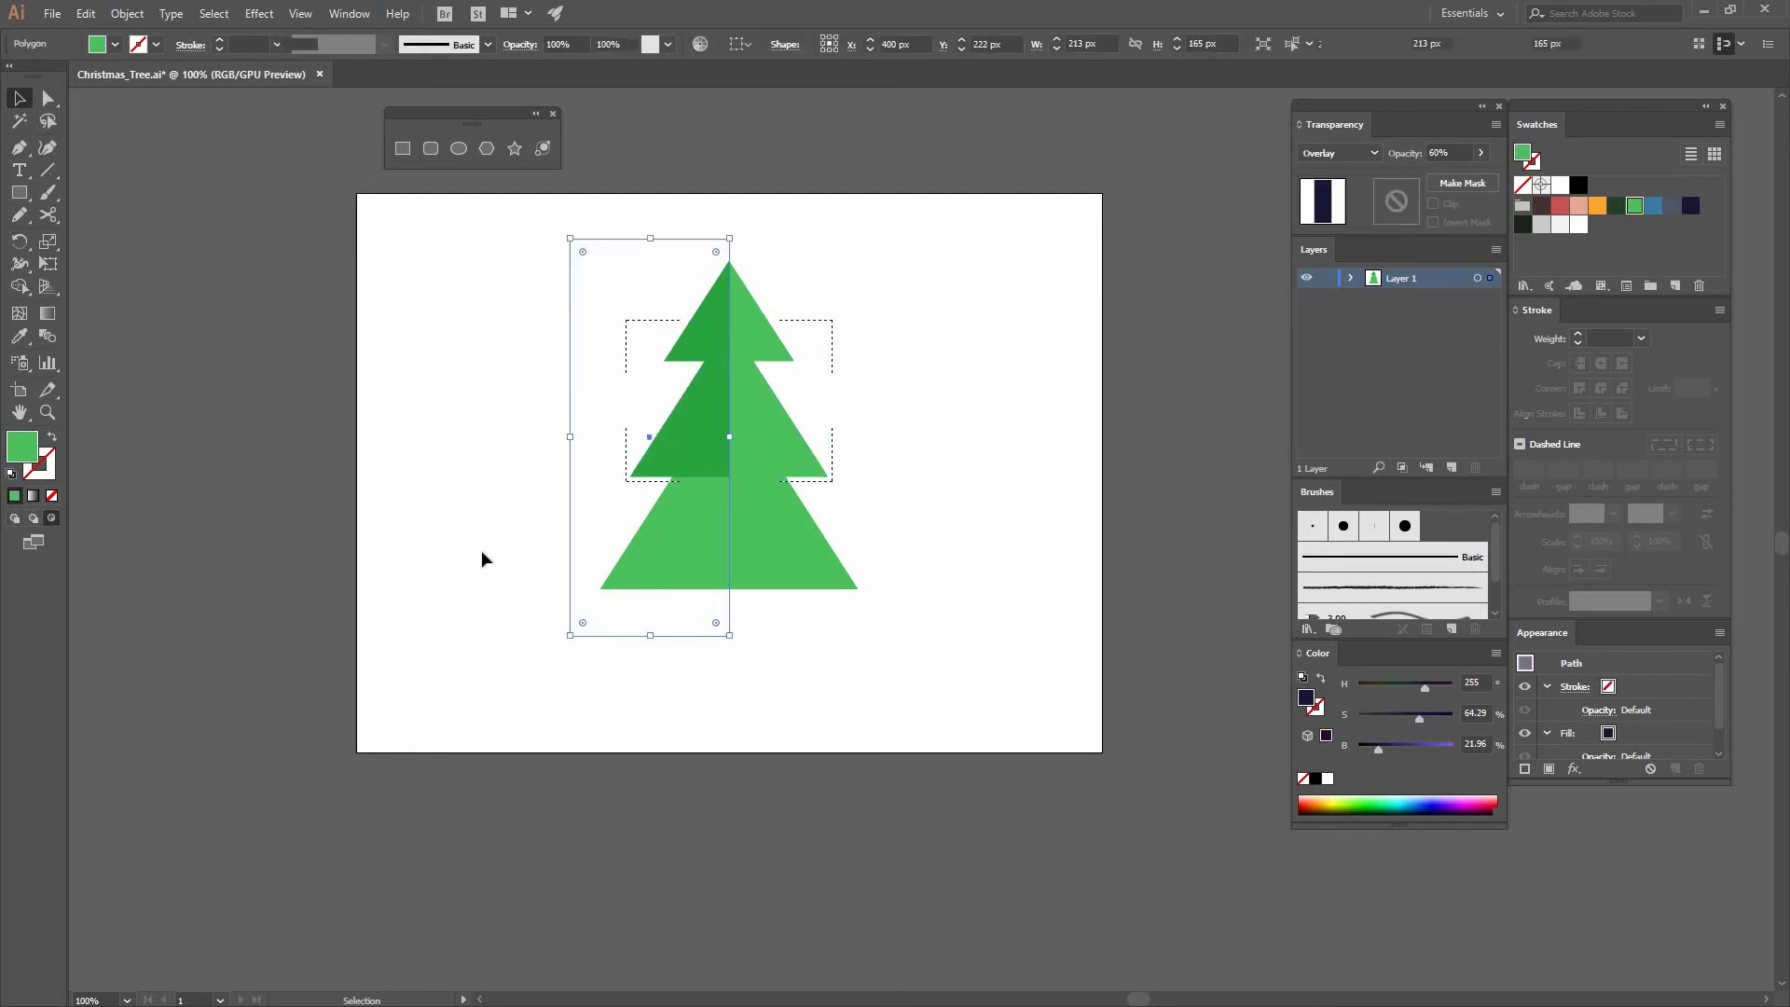
left_click(484, 560)
Draw inside the bottom triangle and paste the navy overlay in place there too
left_click(762, 558)
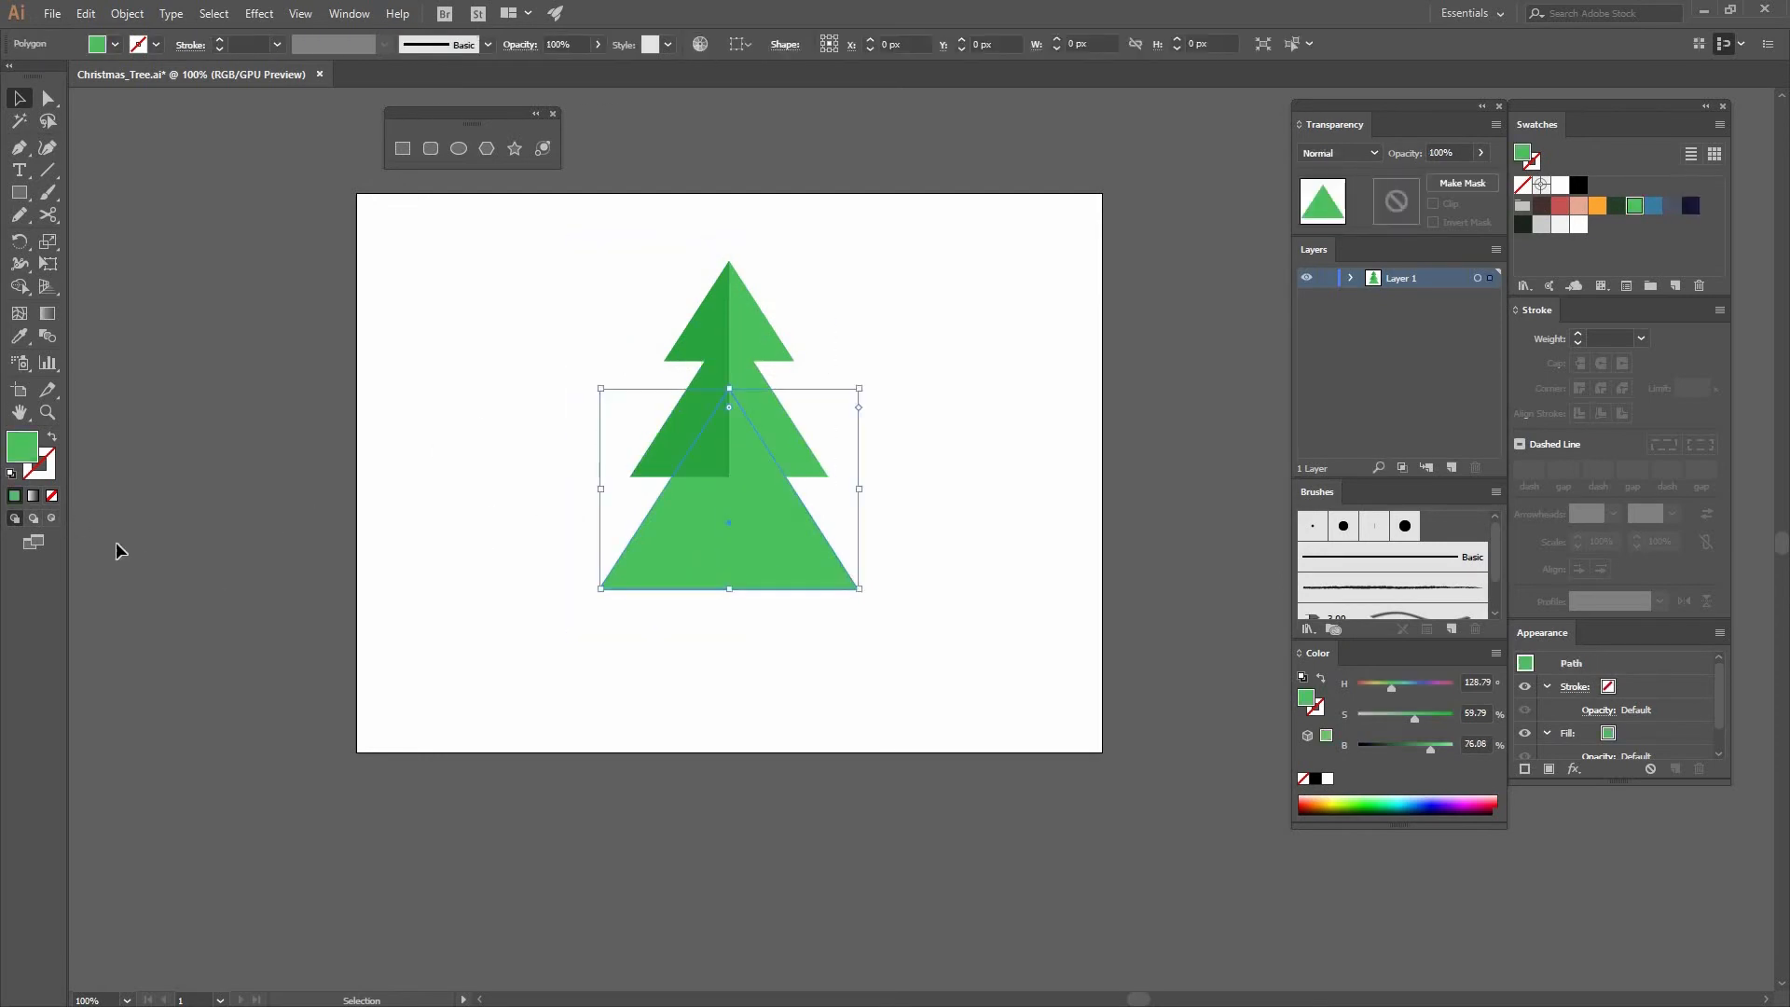
left_click(52, 518)
key("ctrl+f")
left_click(311, 550)
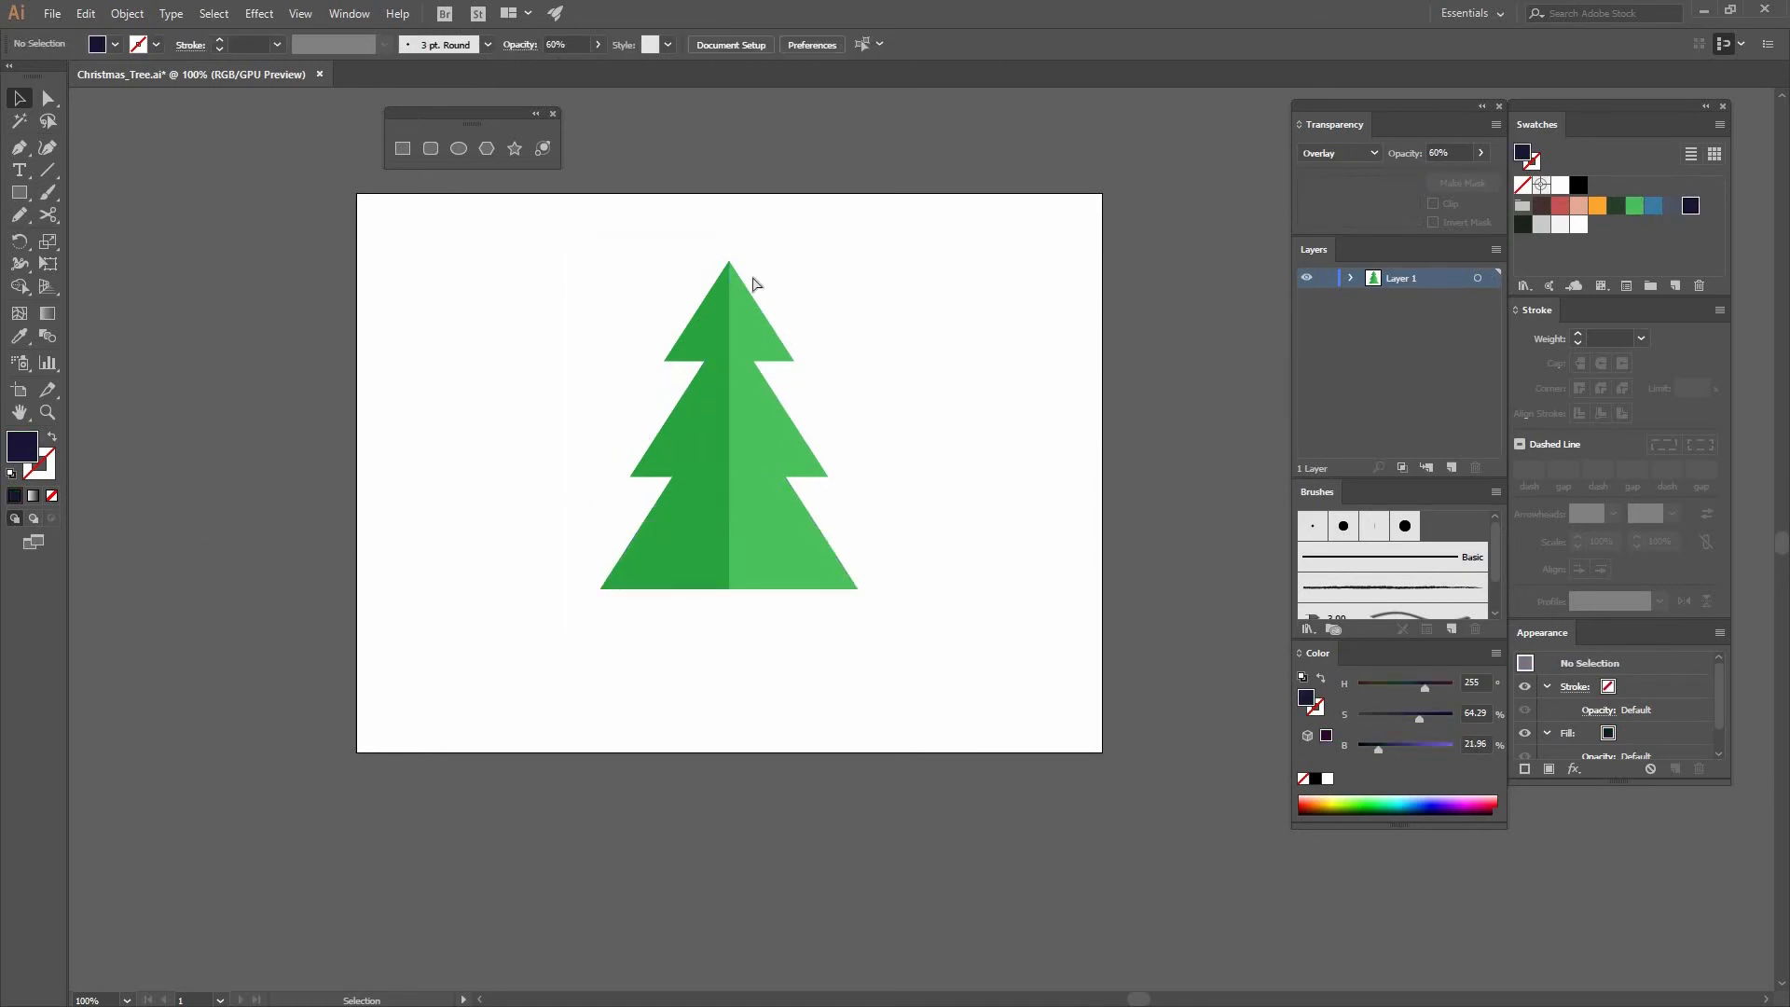
Draw a thin wedge across the top triangle's lower edge with the Pen tool and sample the navy overlay's appearance onto it
key("ctrl+=")
key("p")
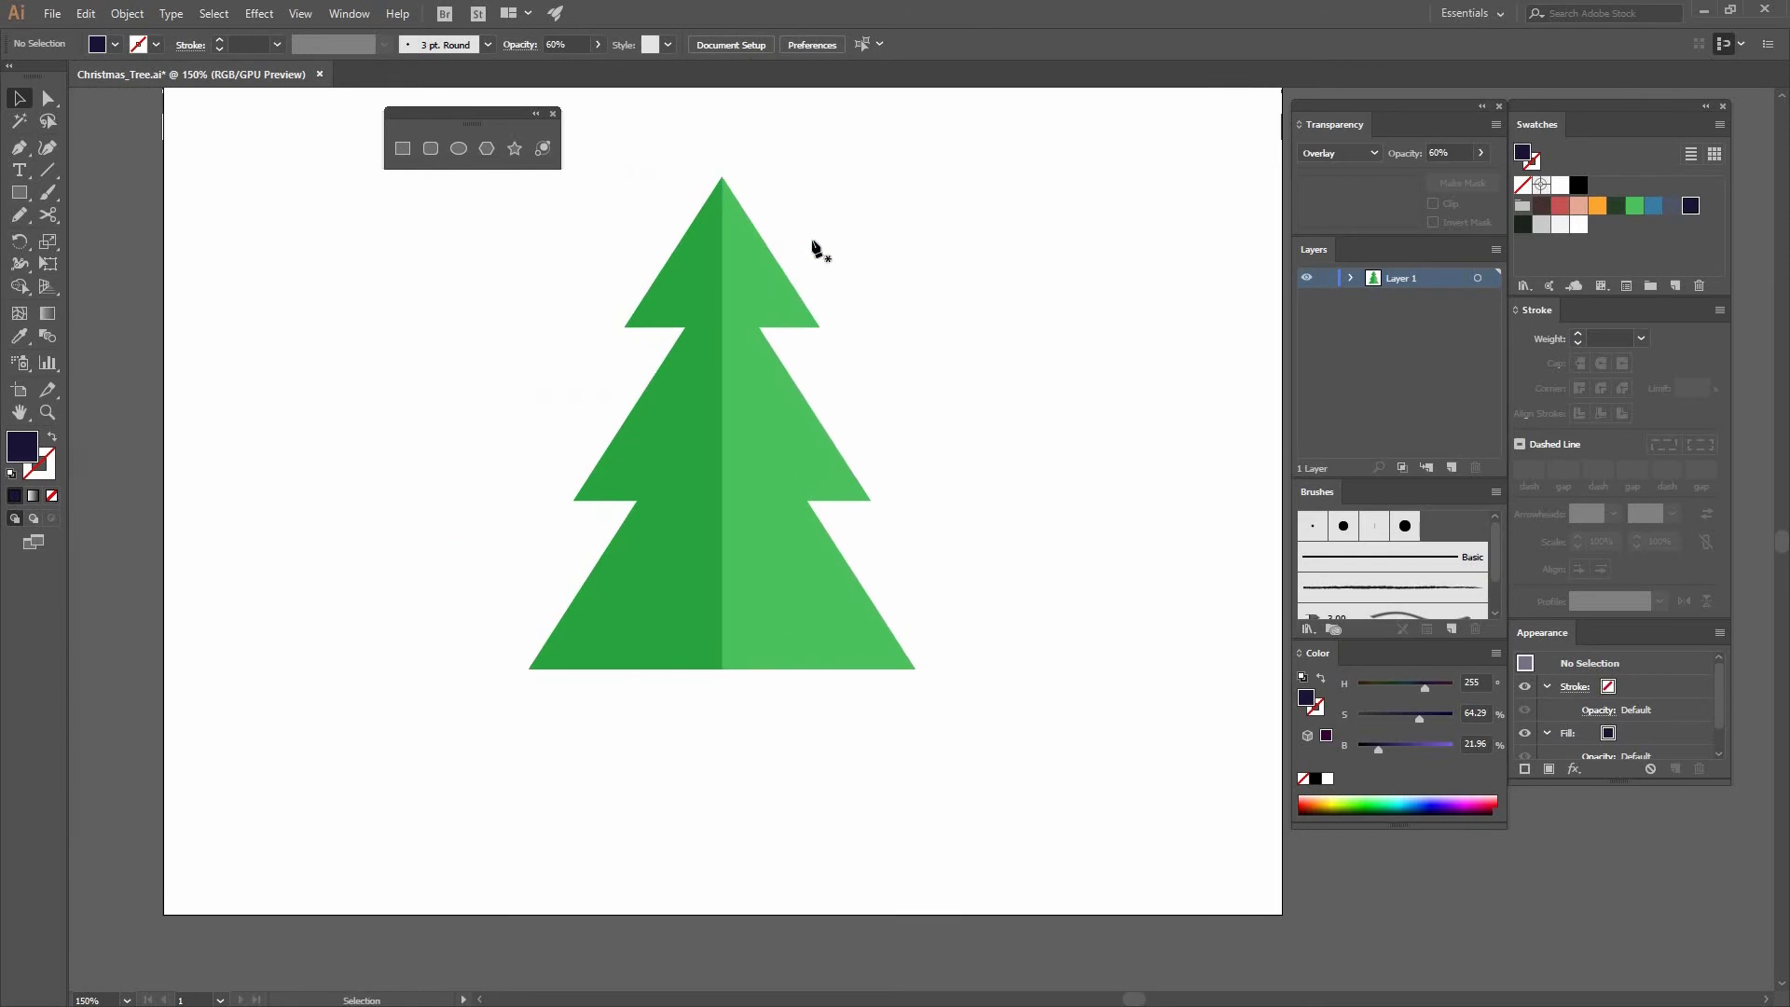
left_click(820, 326)
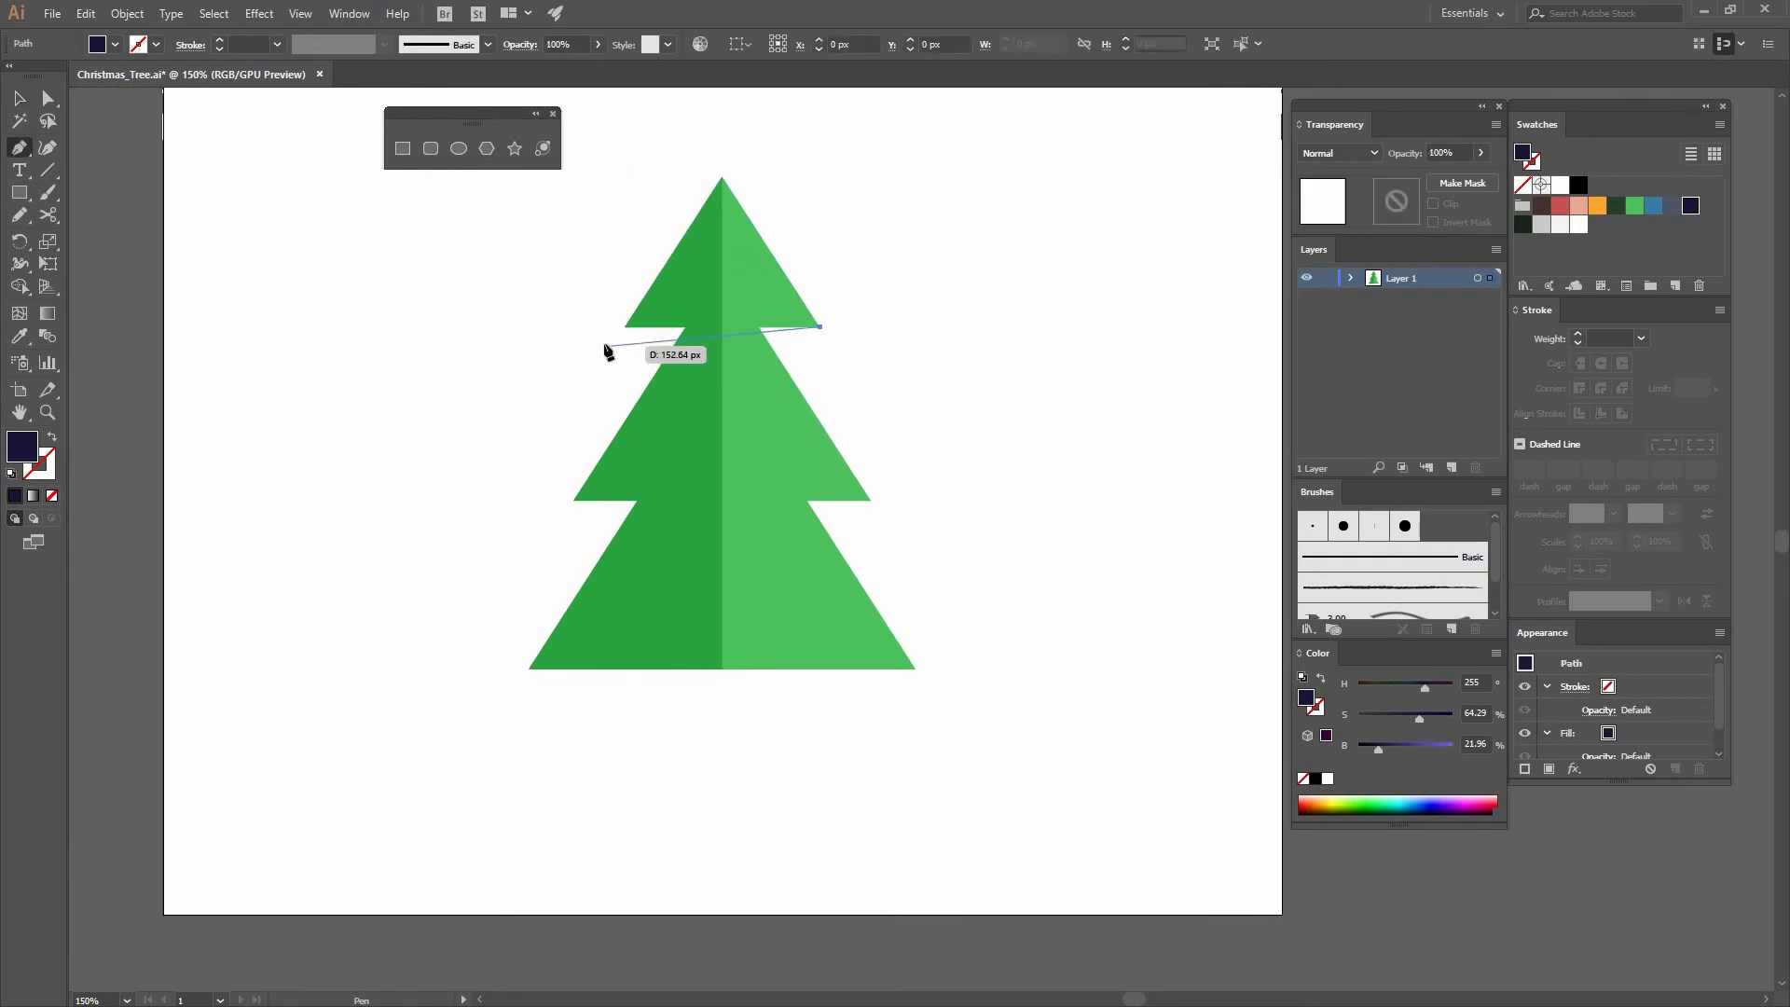
left_click(596, 342)
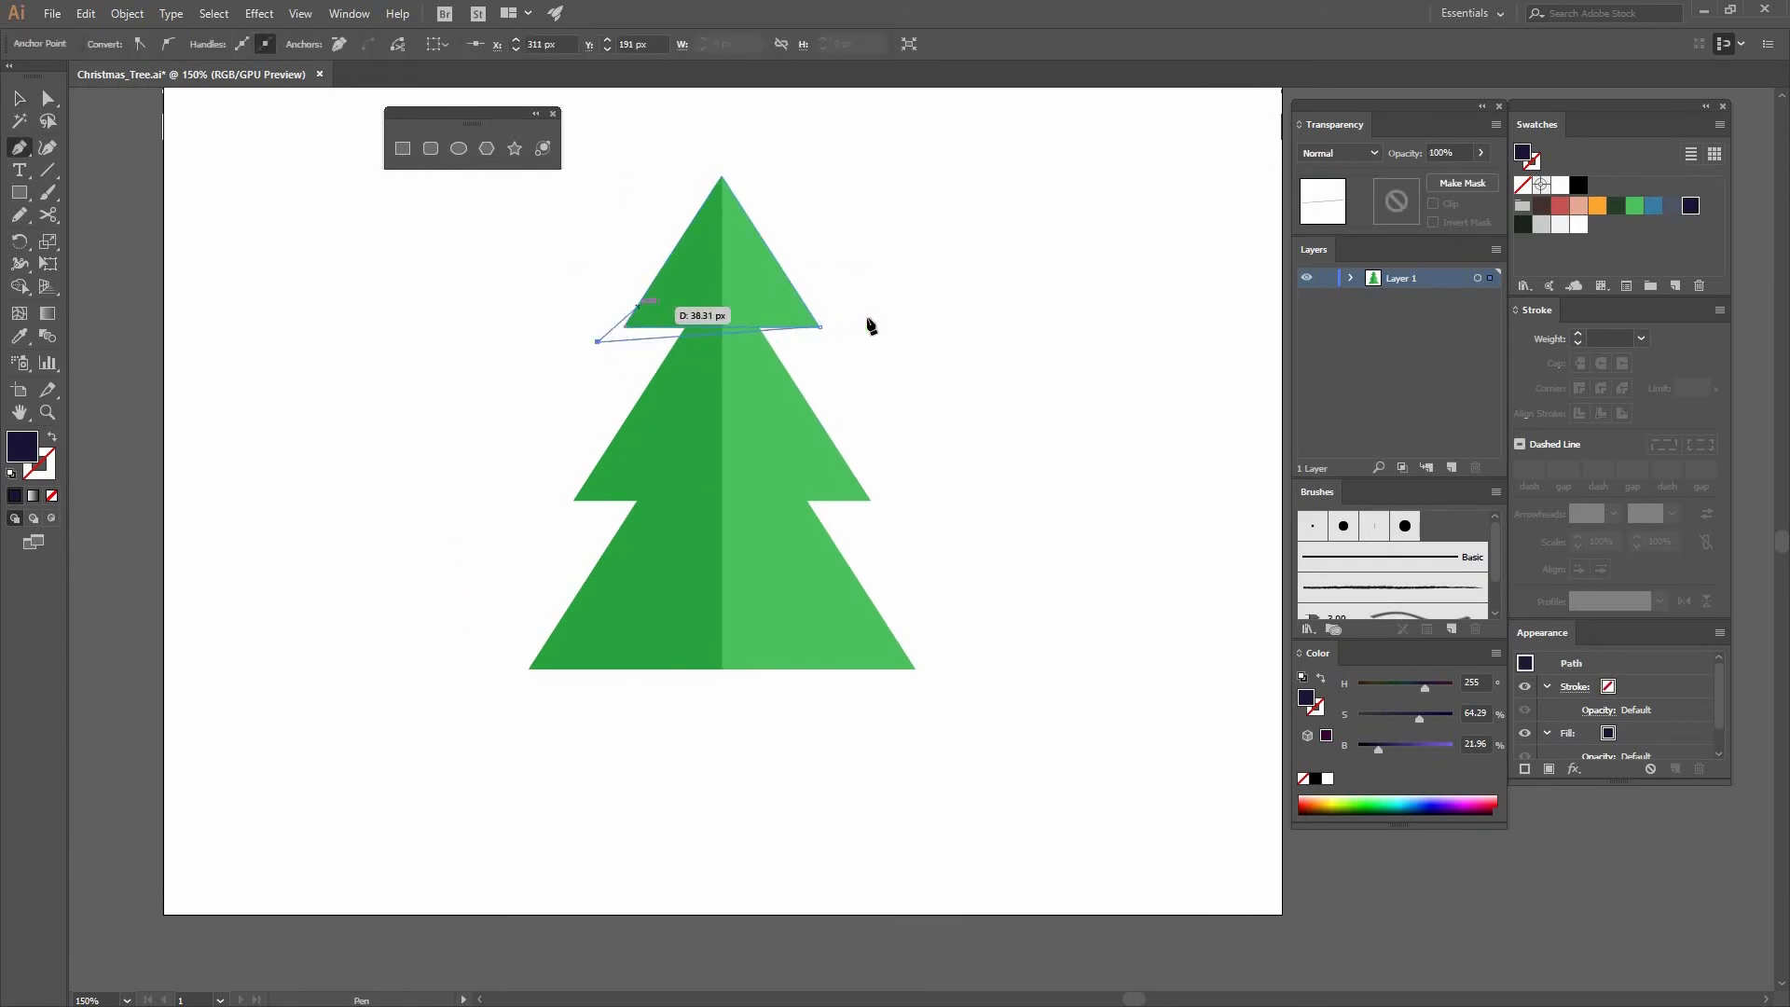
left_click(820, 327)
left_click(20, 338)
left_click(671, 387)
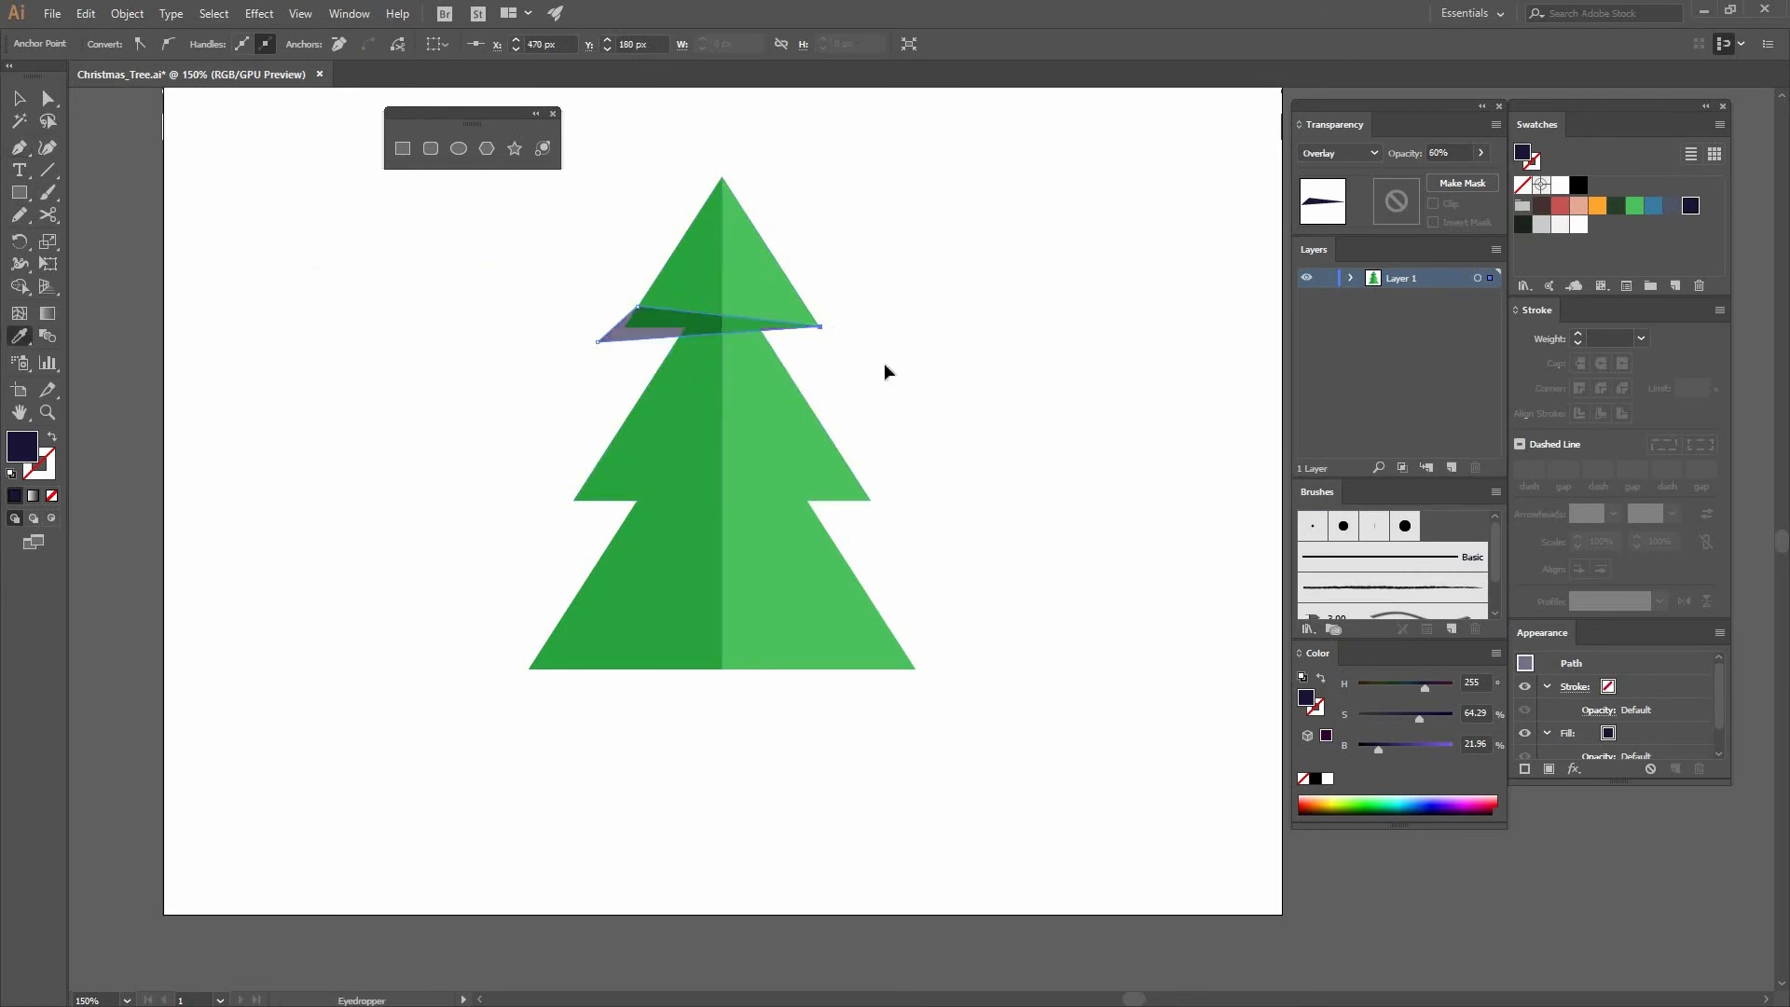
Cut the wedge-shaped shadow and paste it in front inside the middle triangle's clip group
key("v")
left_click(958, 353)
left_click(655, 347)
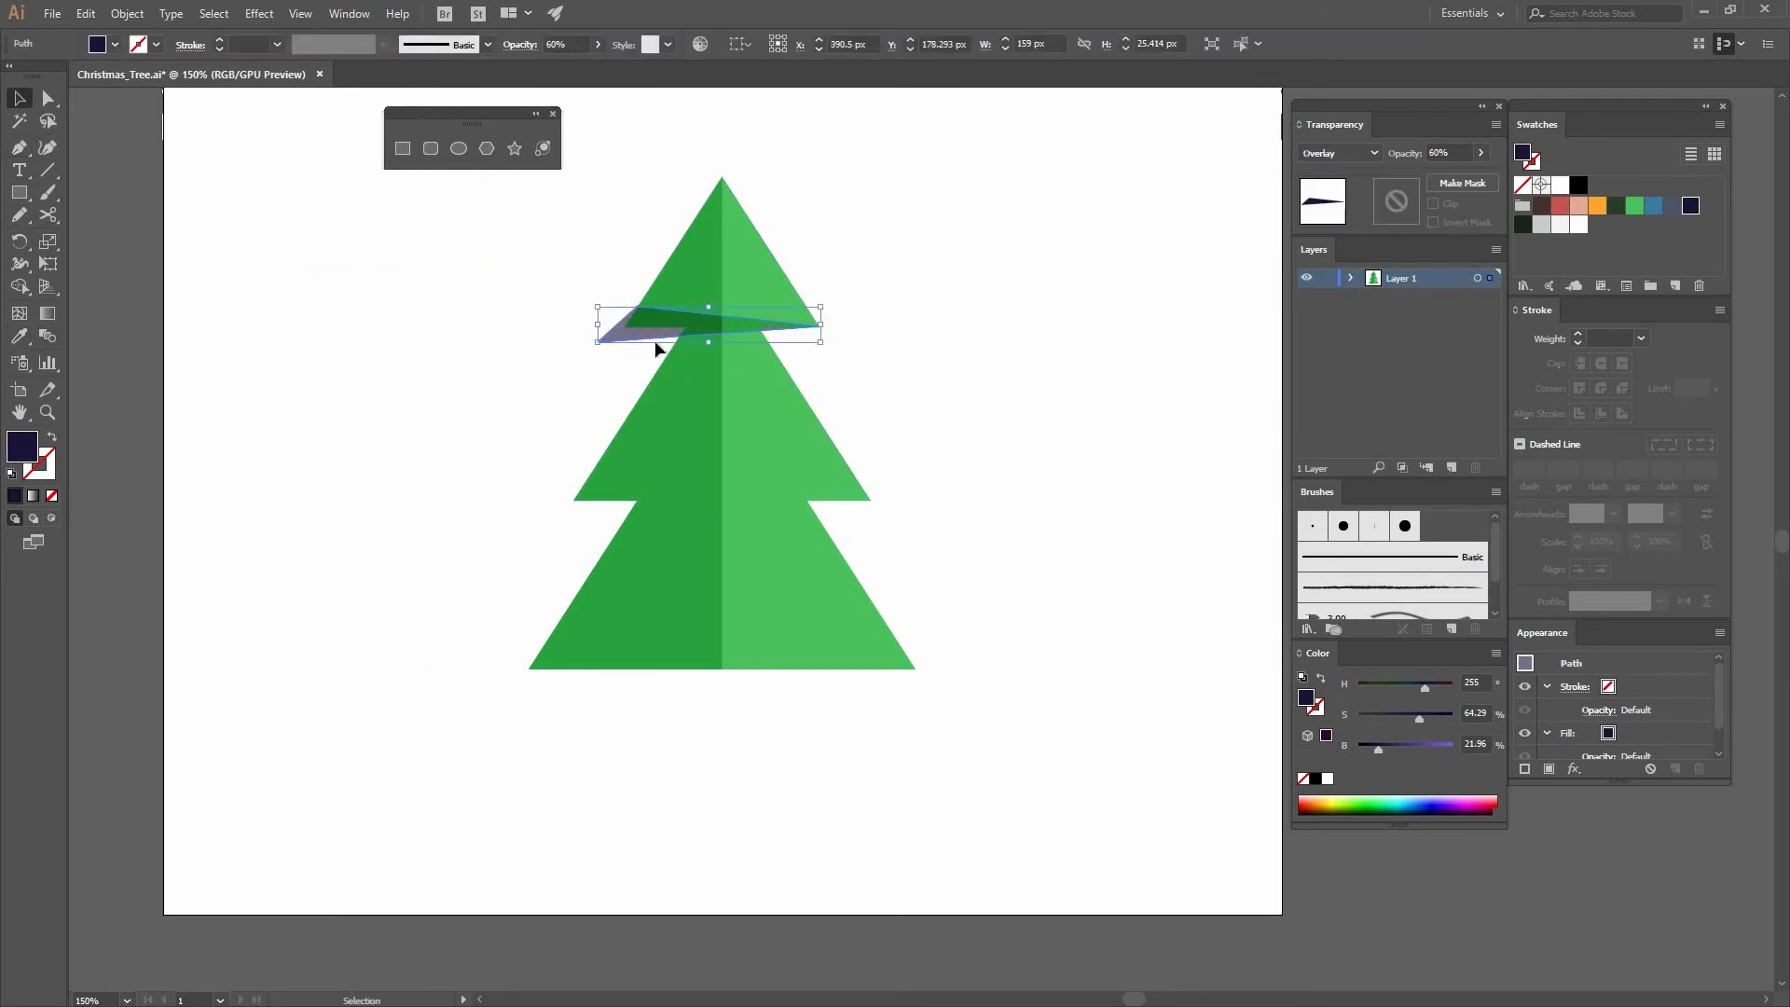
left_click(723, 371)
left_click(771, 380)
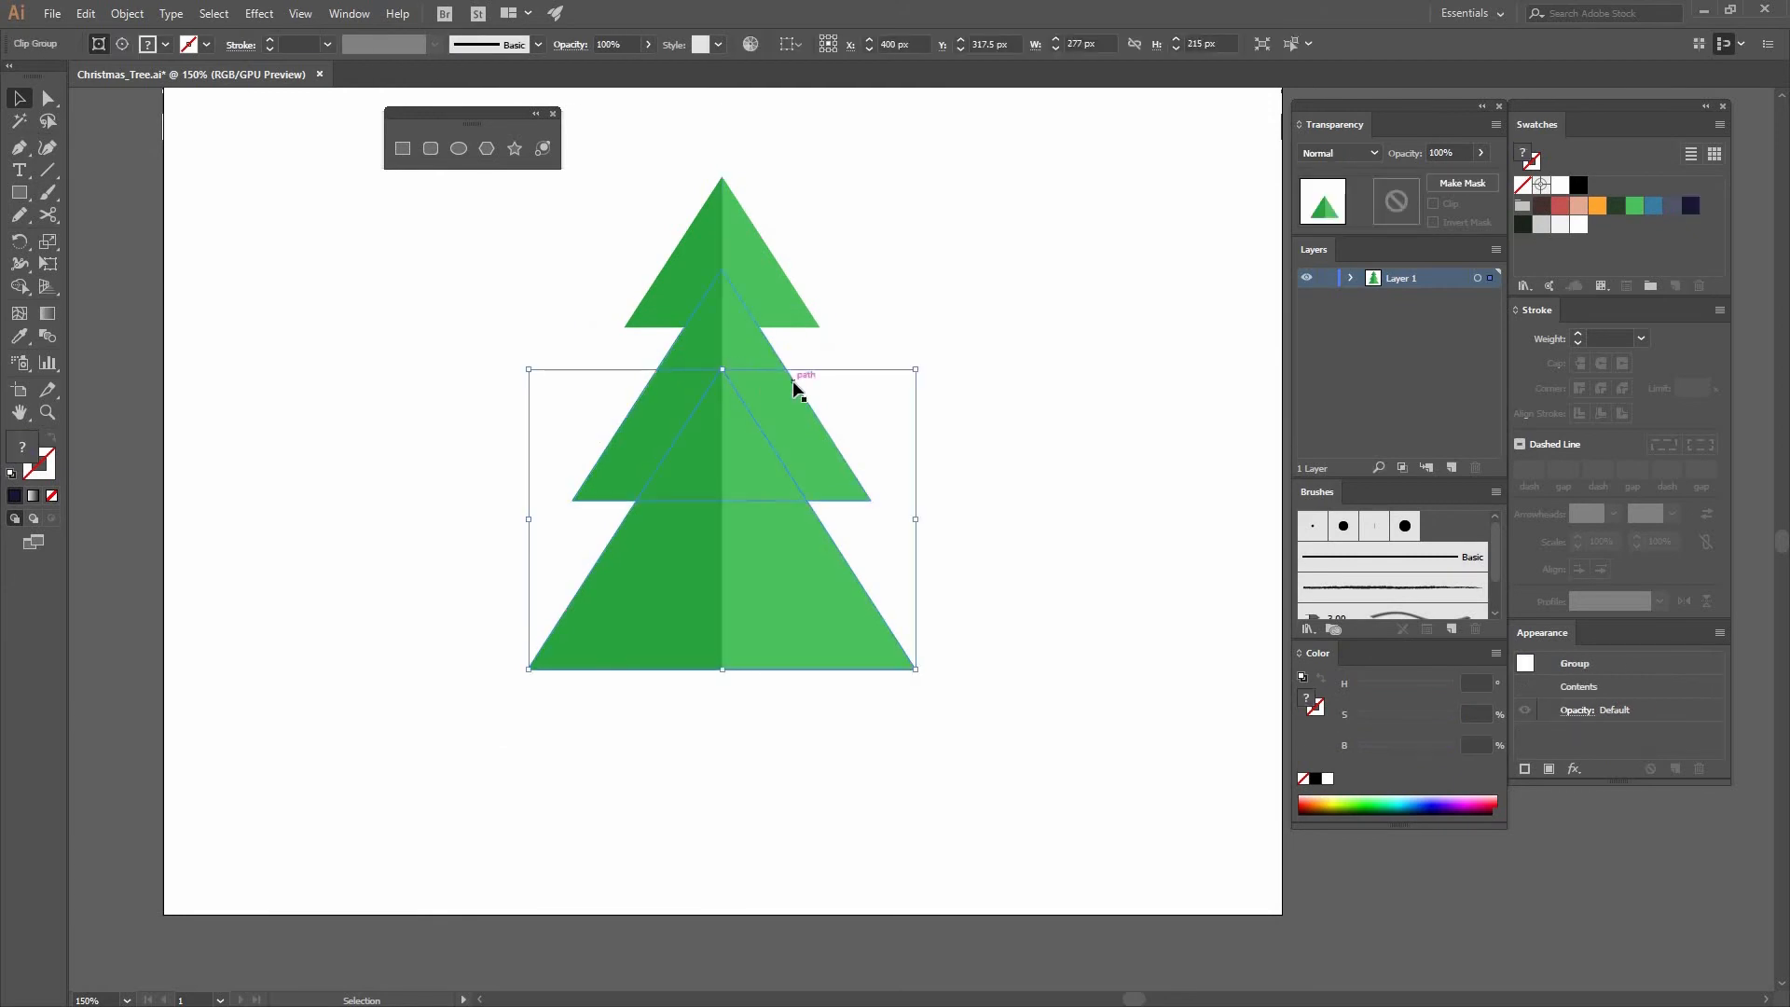
double_click(794, 389)
key("ctrl+f")
double_click(929, 388)
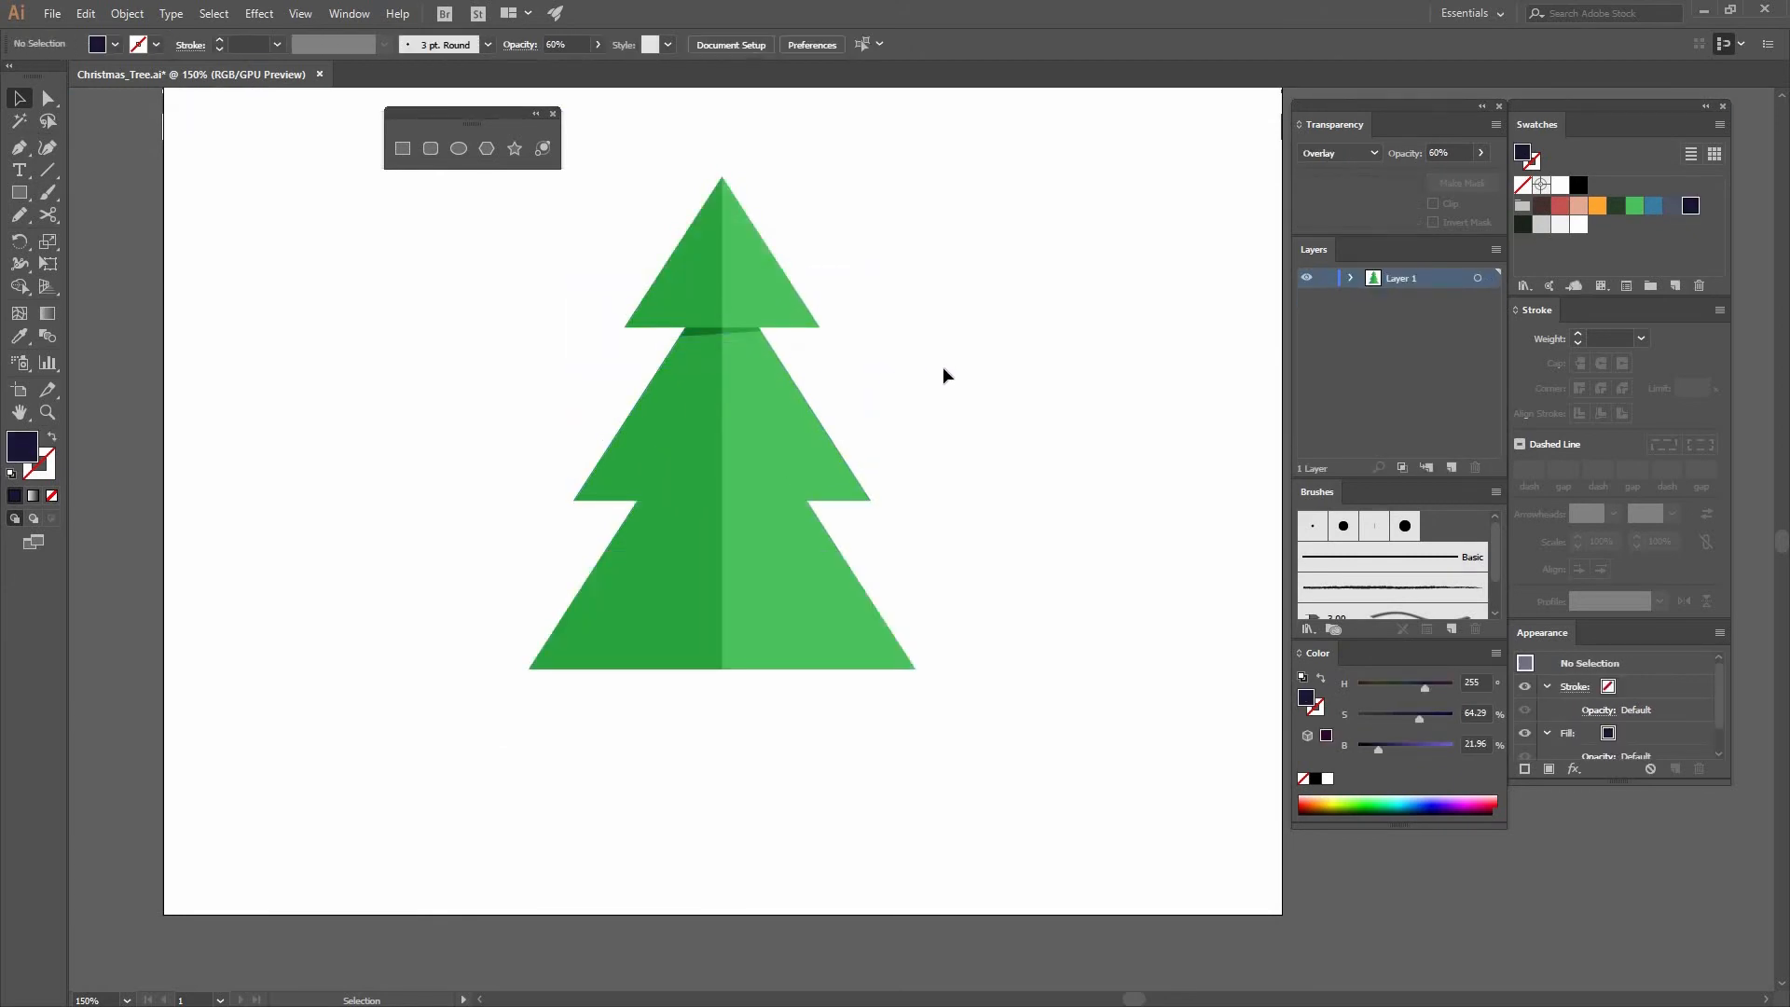
Place a copy of the wedge-shaped shadow inside the bottom triangle's clip group, across the middle triangle's lower edge
left_click_drag(717, 321, 730, 488)
key("ctrl+shift+bracketleft")
double_click(830, 535)
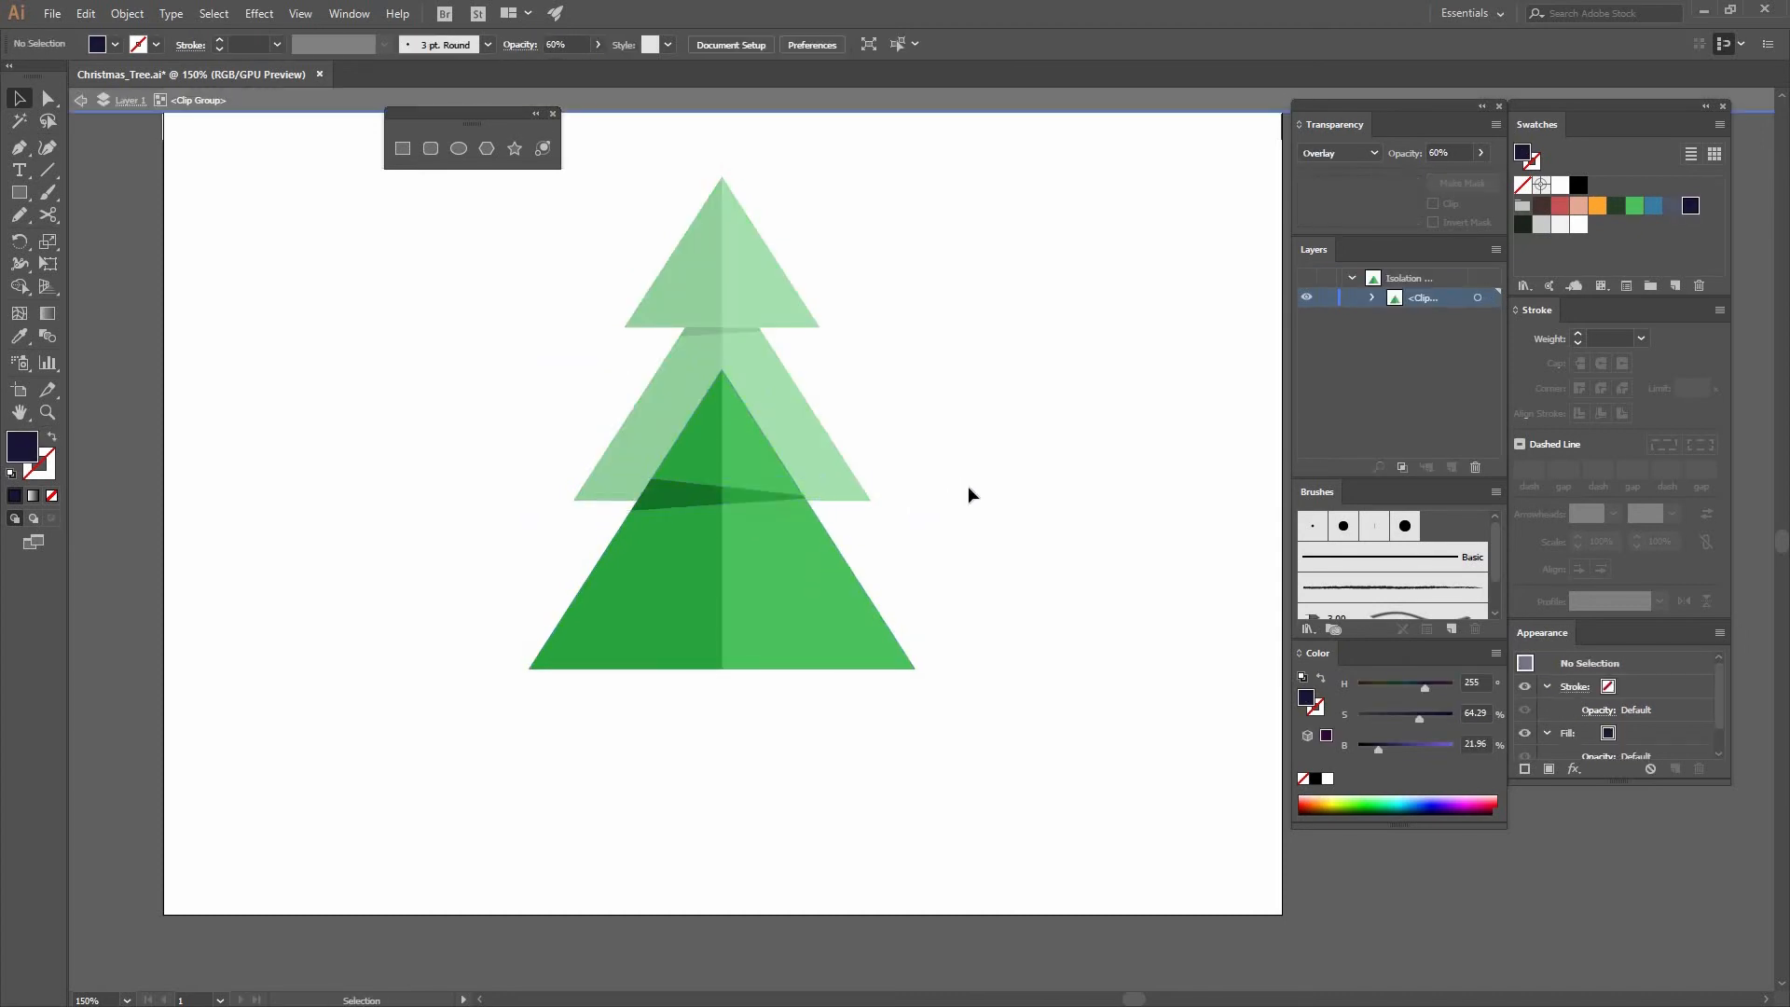
double_click(960, 473)
Adjust the anchor points of the lower wedge so it forms a thin shadow just beneath the middle triangle
key("a")
left_click(679, 504)
left_click(668, 508)
left_click_drag(821, 499, 830, 499)
left_click(937, 494)
key("v")
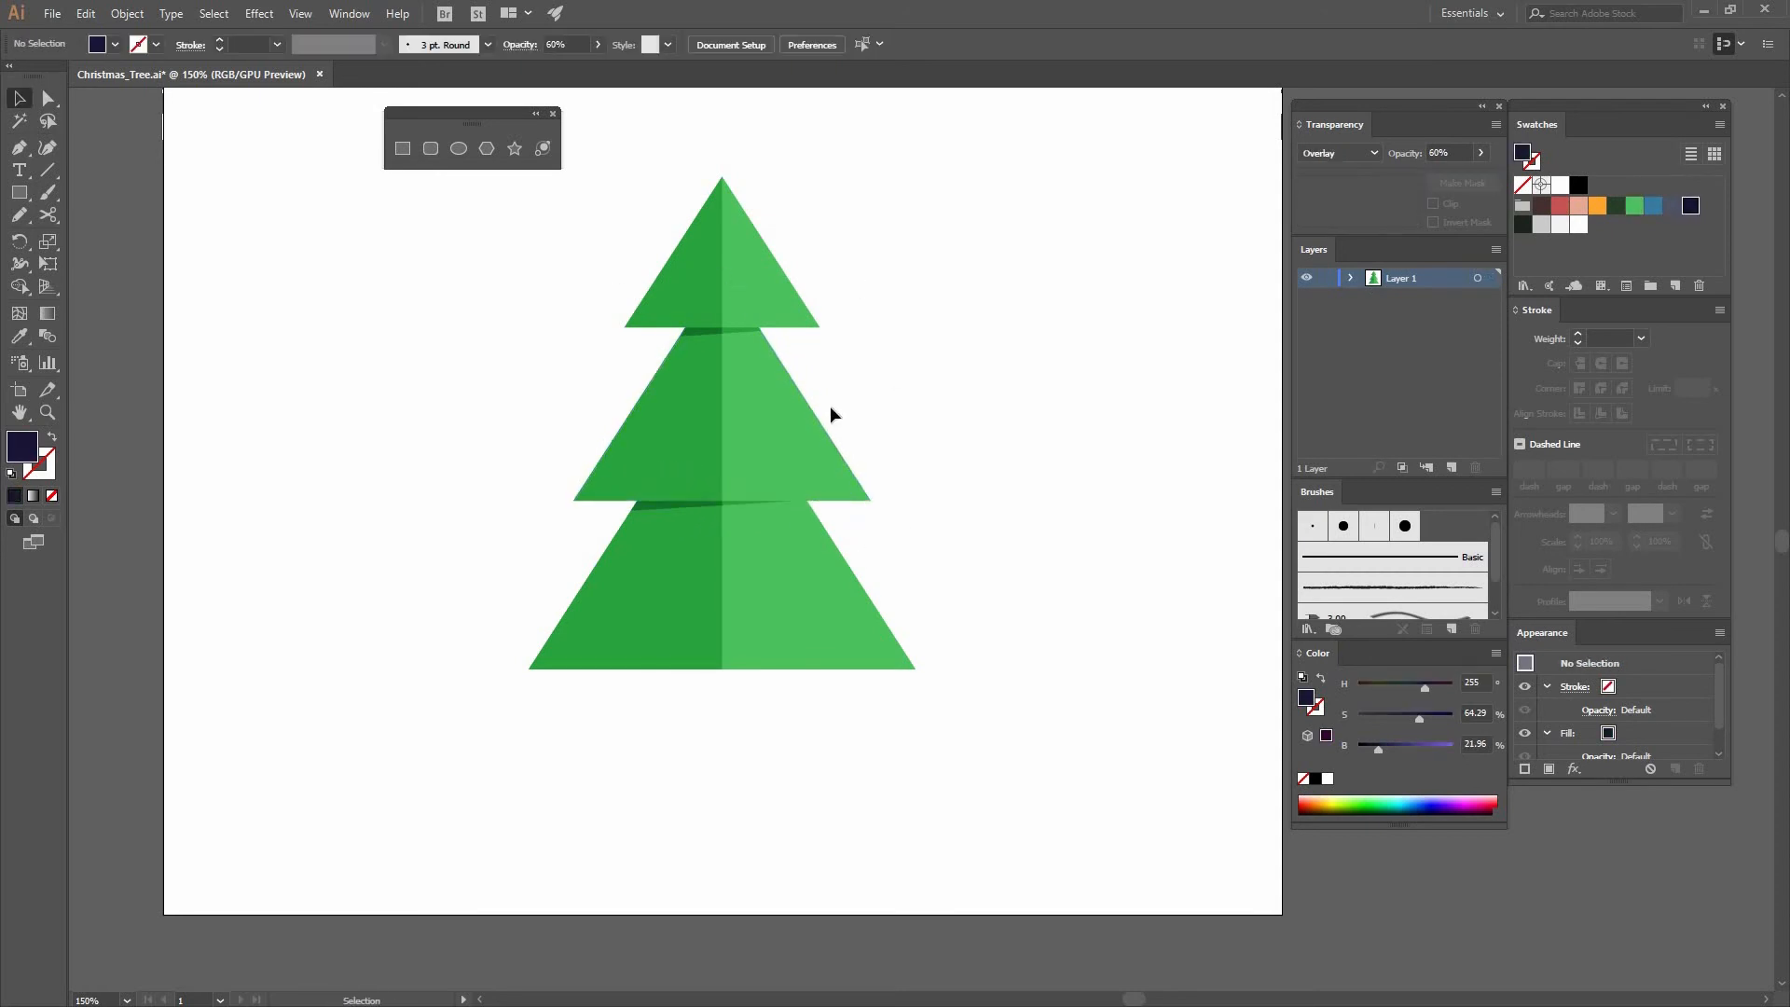
Create a five-point star with a Radius 1 of 41 px beside the tree and fill it with orange
left_click(512, 148)
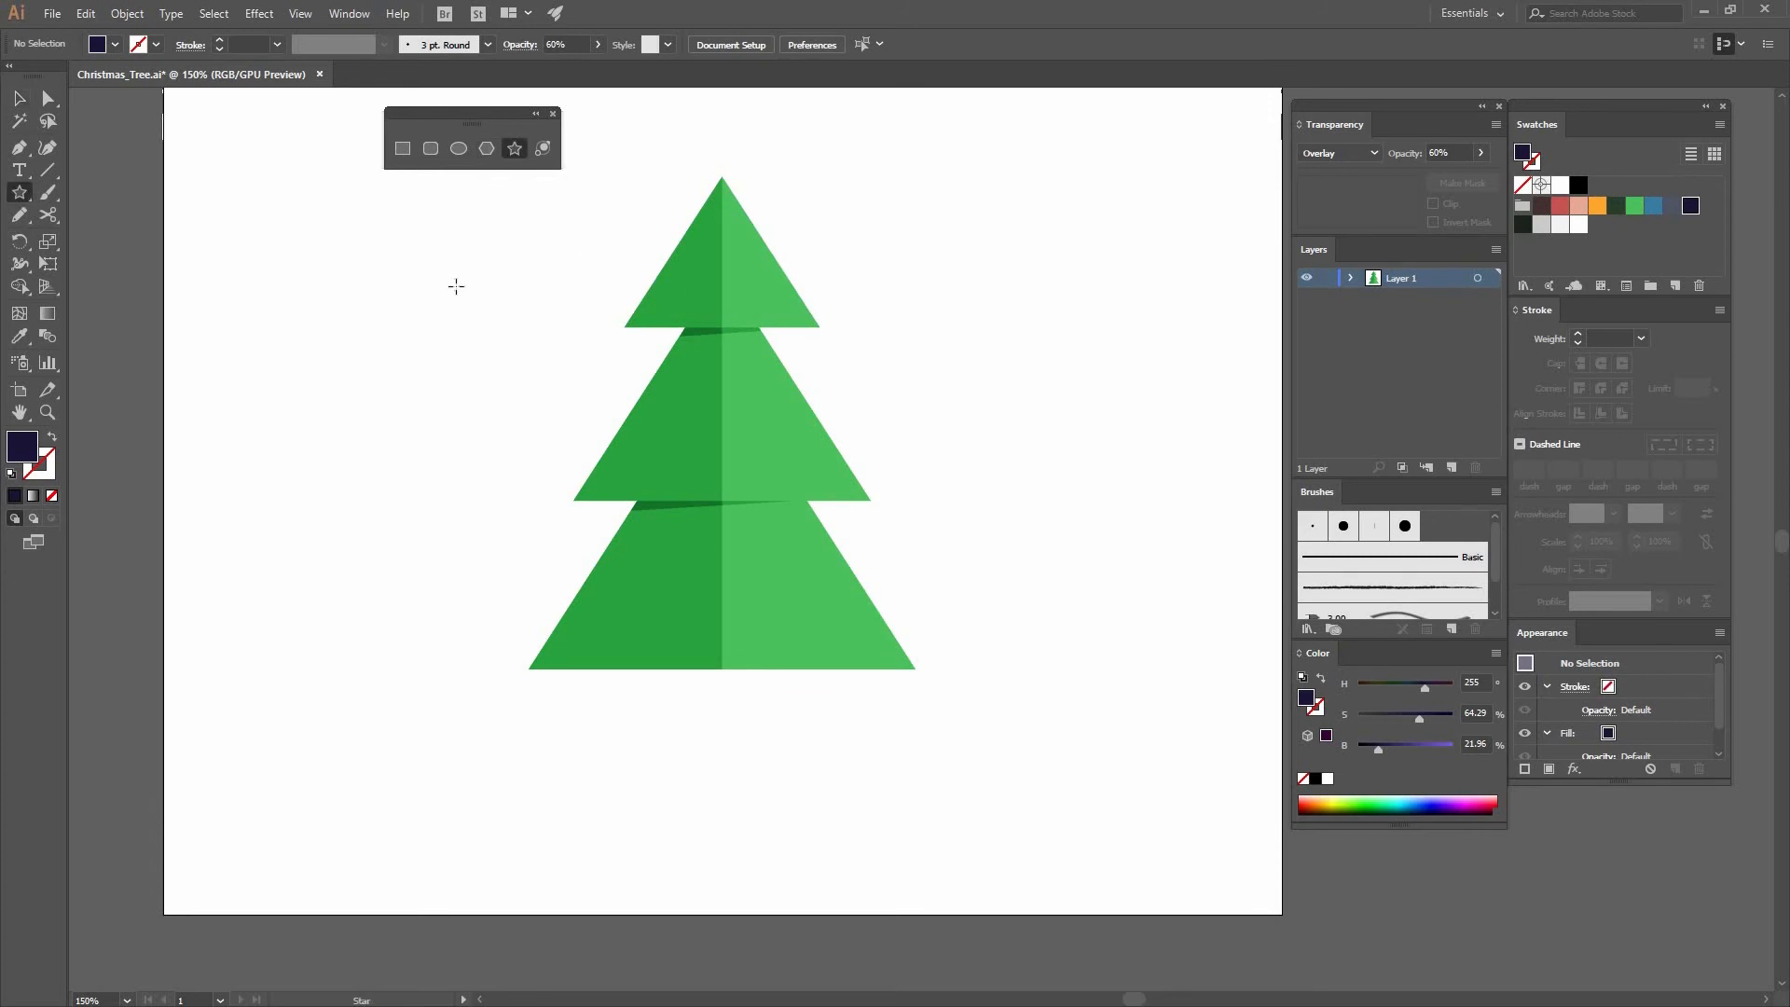
left_click(598, 287)
double_click(478, 299)
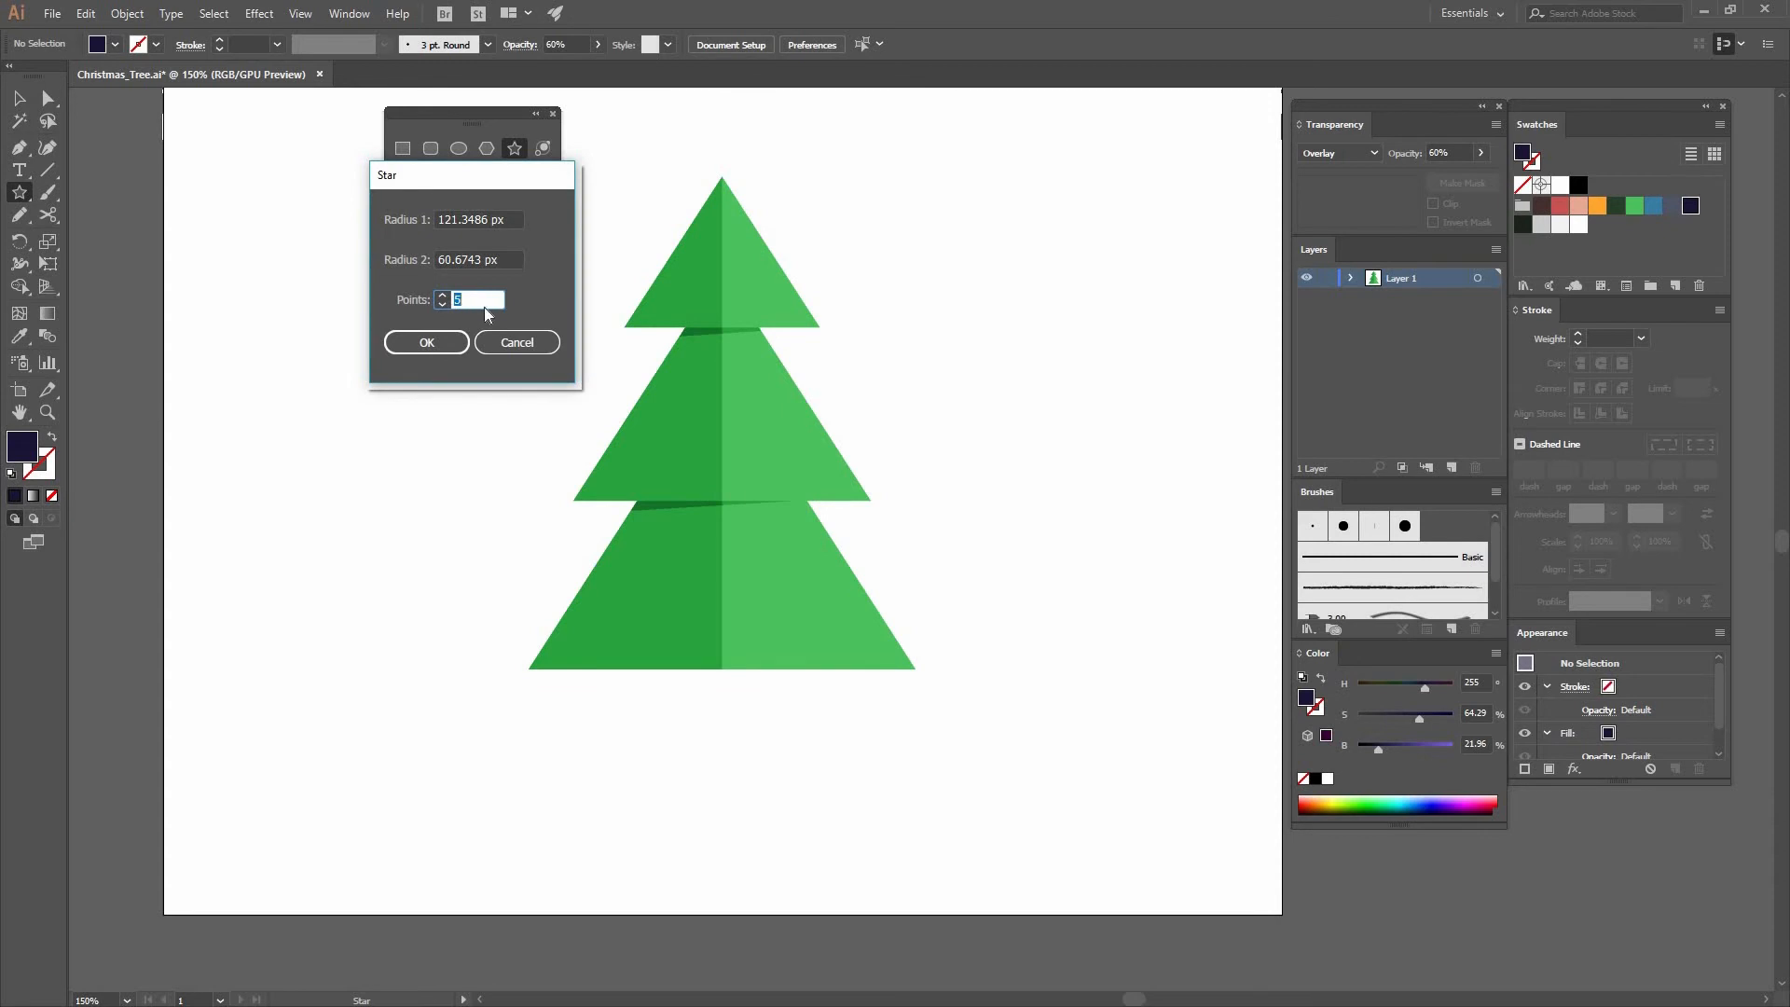
key("Tab")
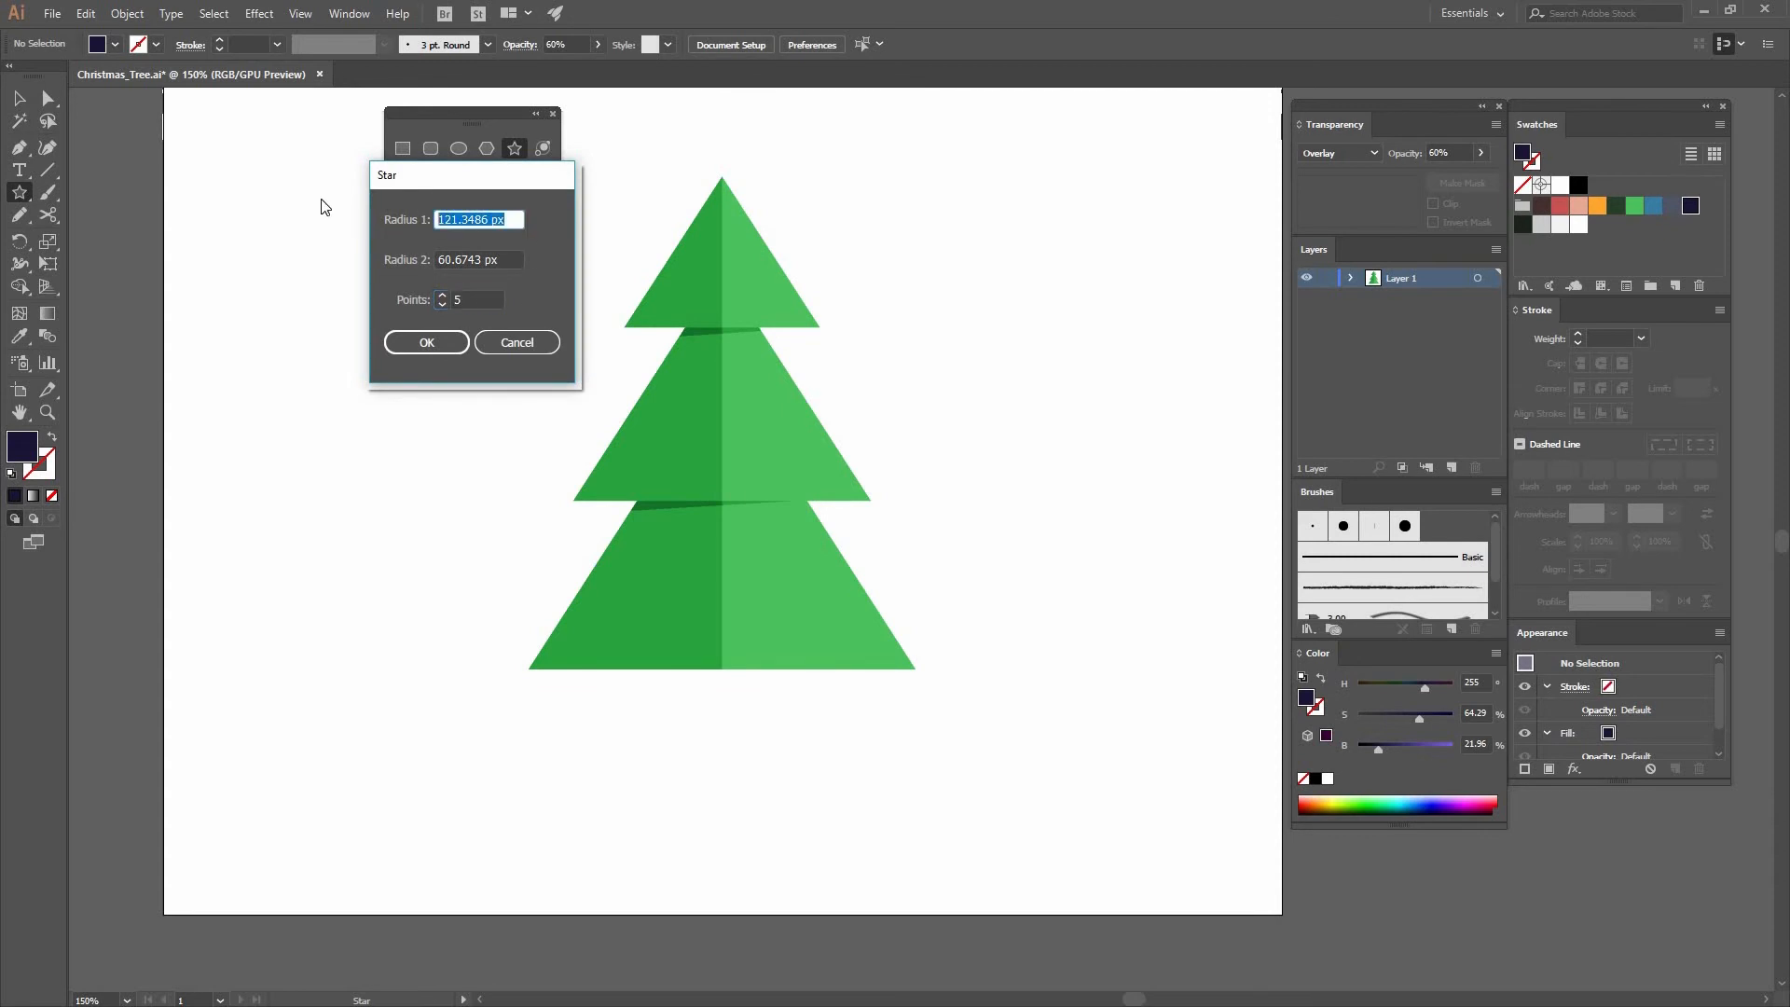
type("41")
key("Tab")
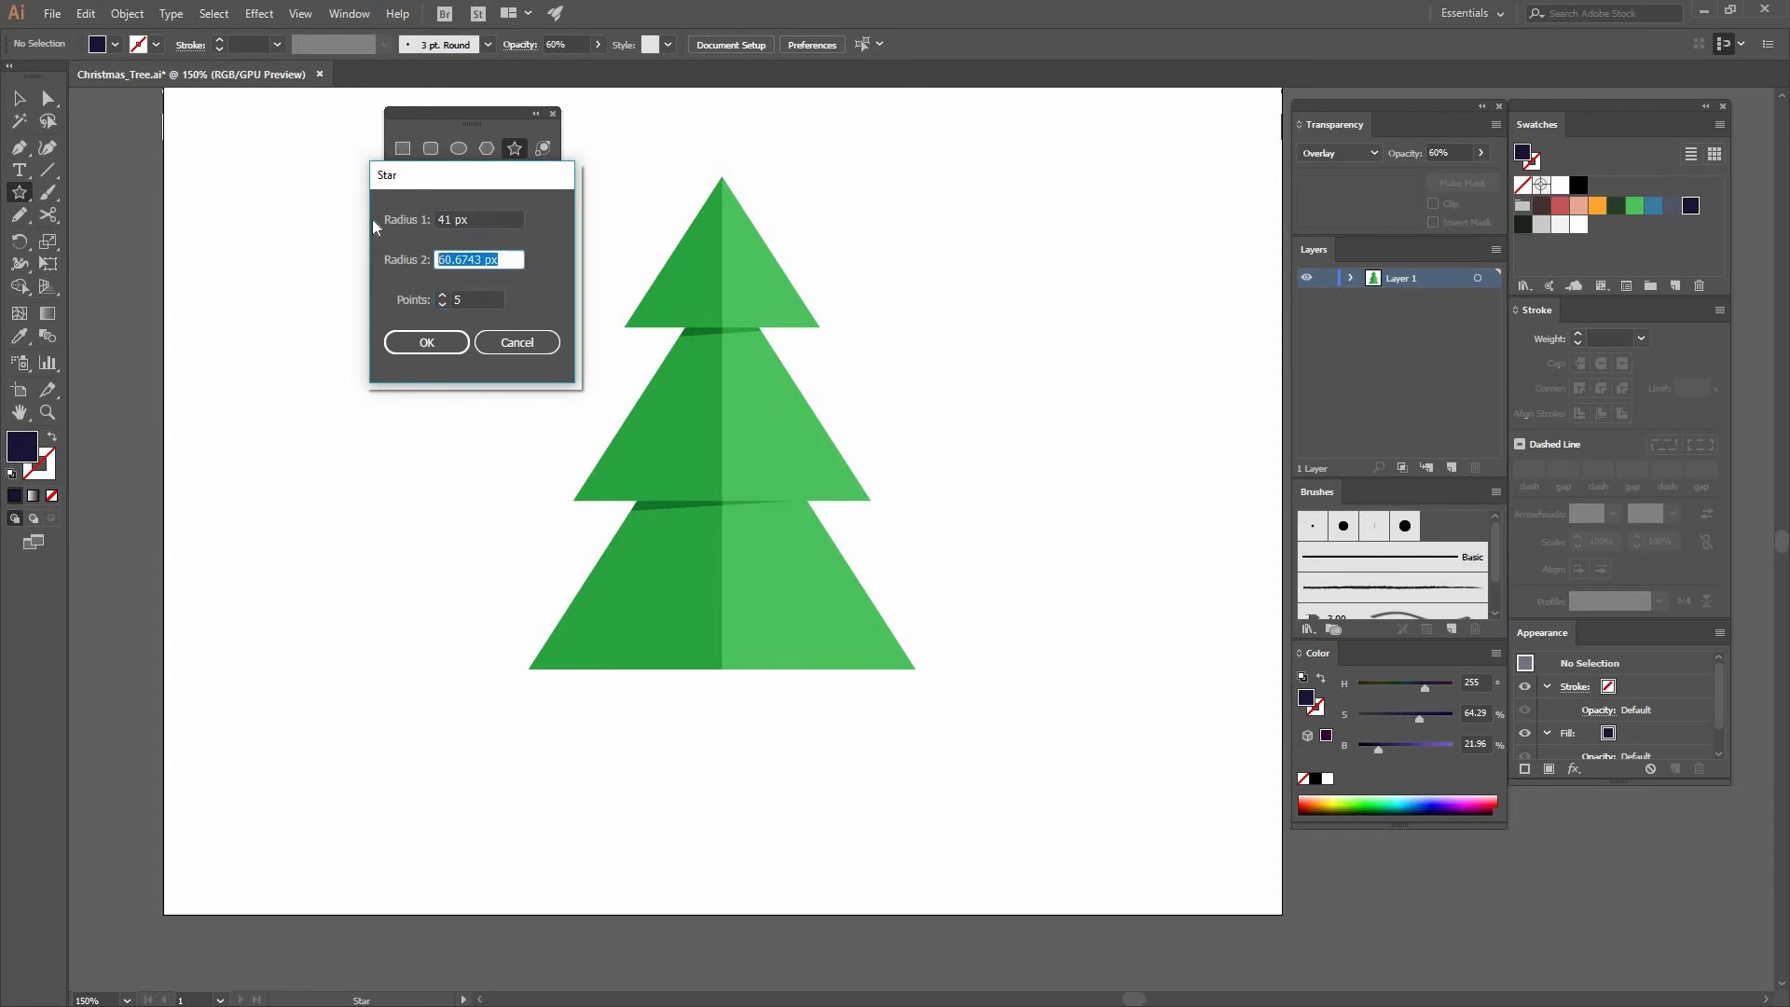
key("Return")
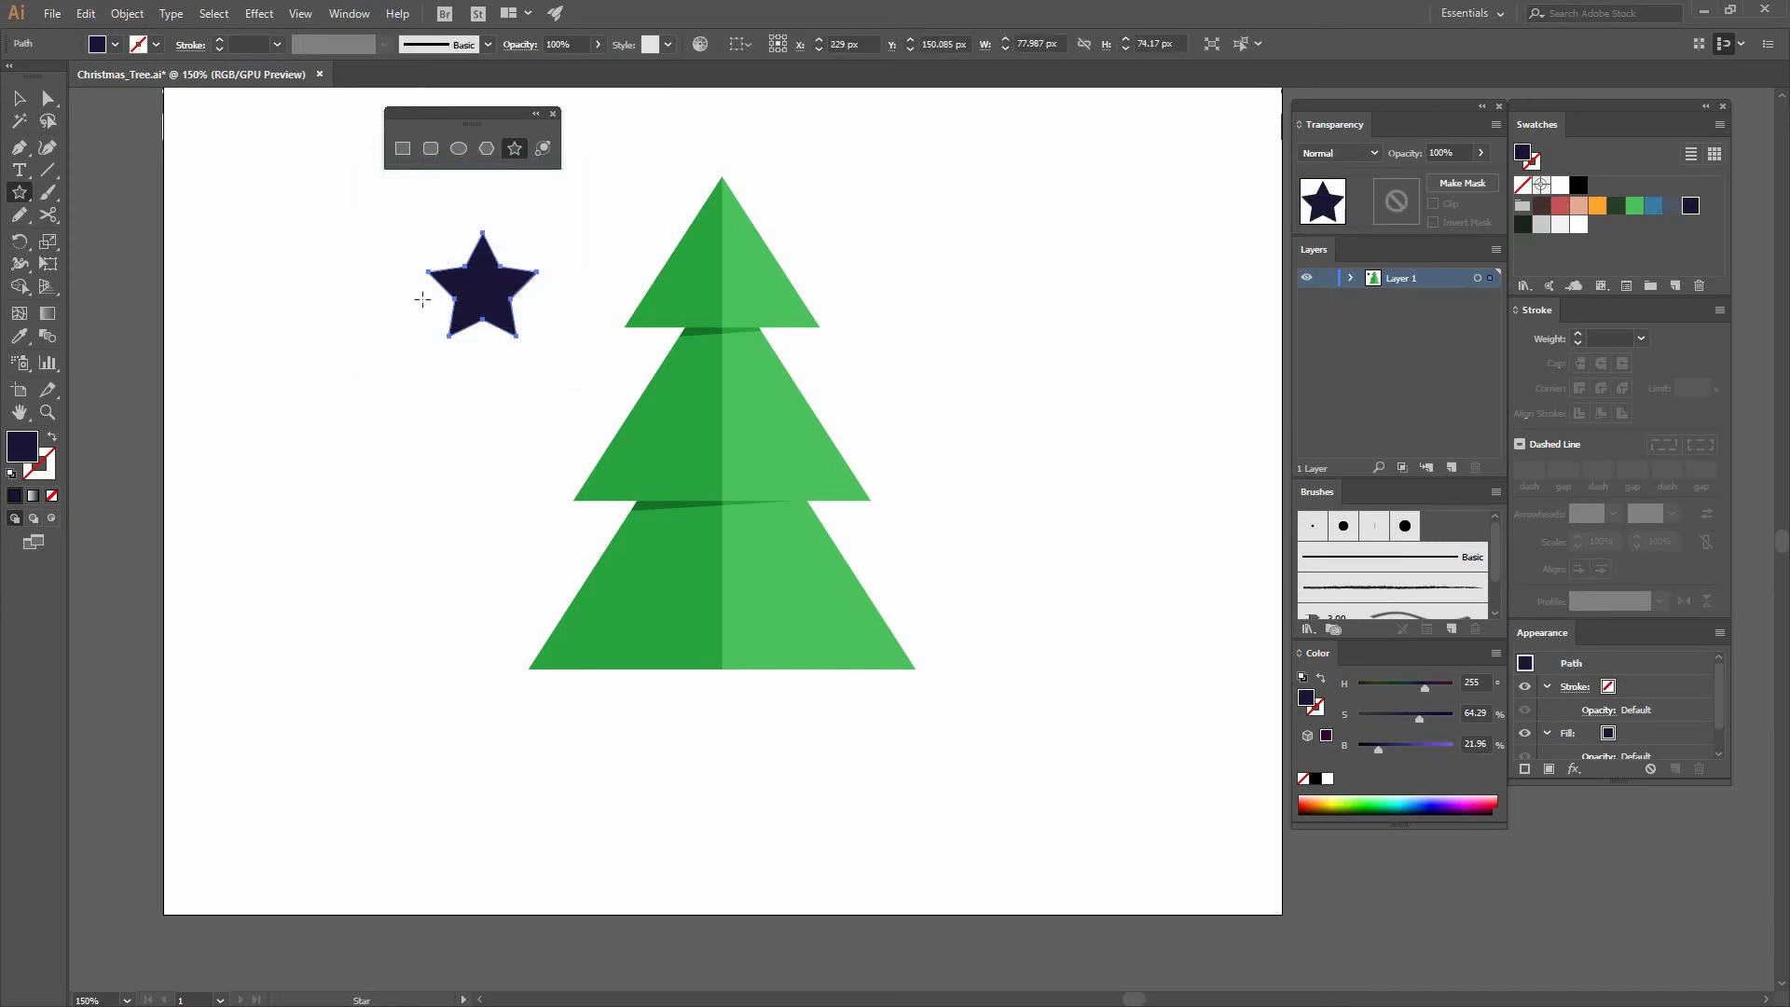
key("ctrl+z")
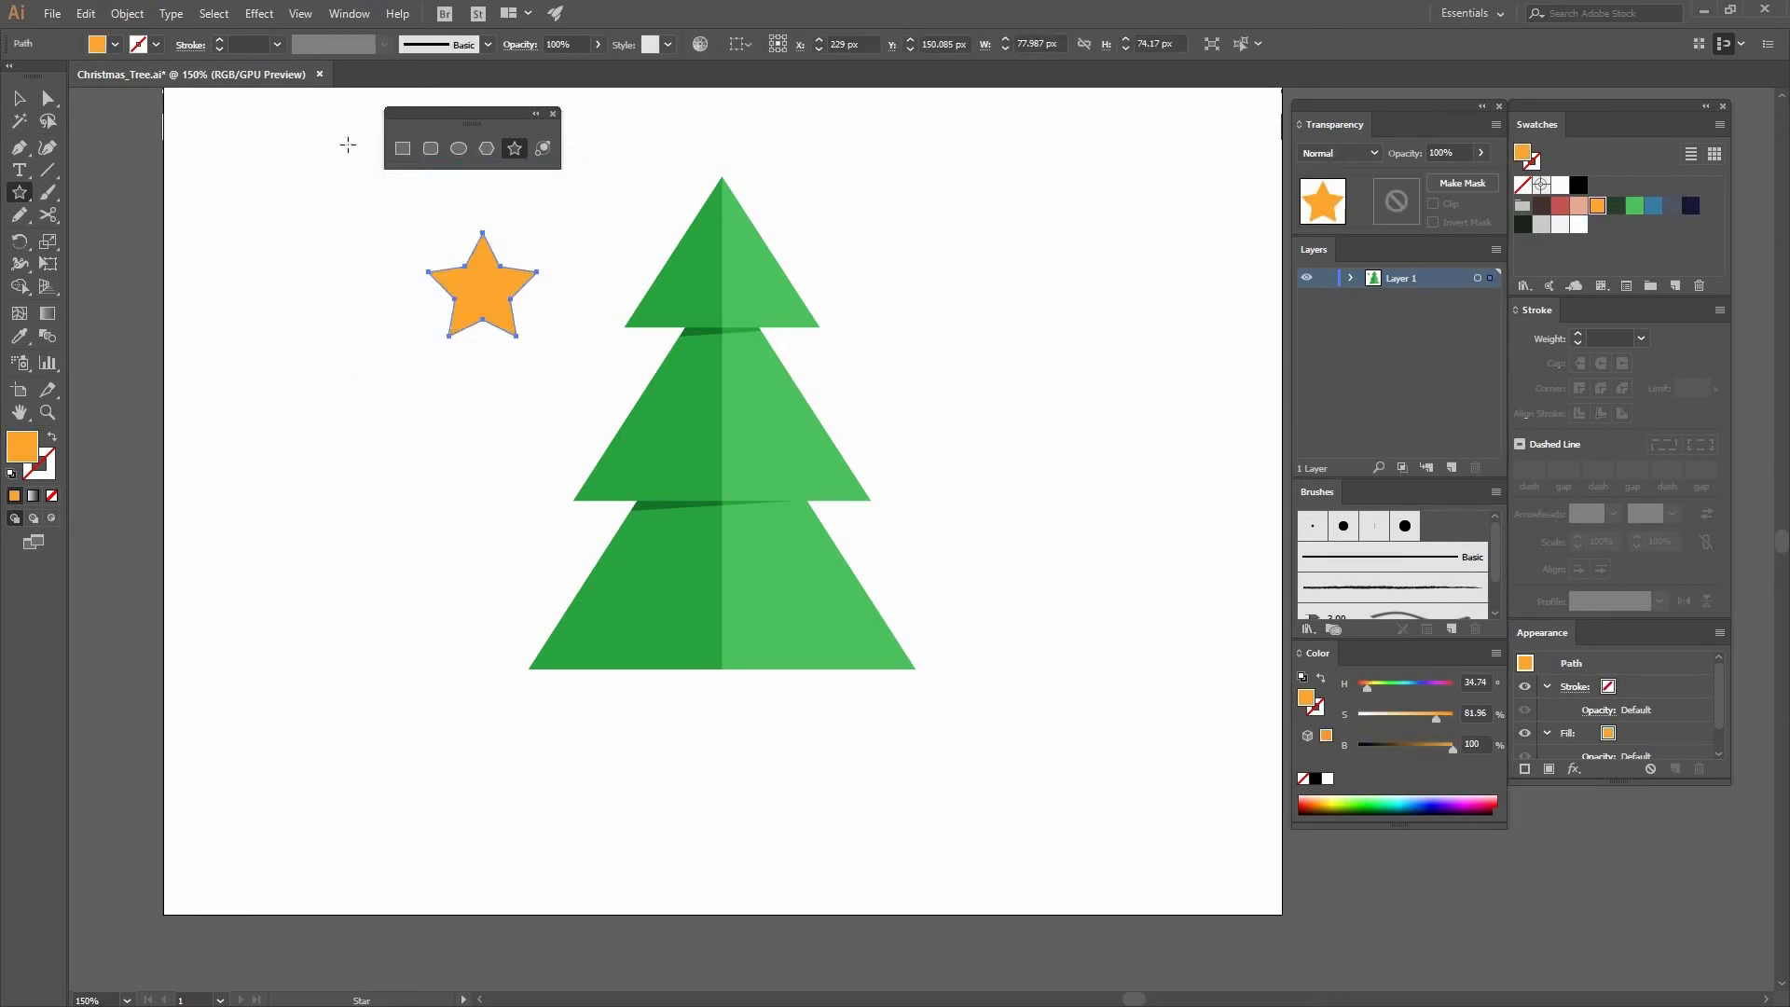
Move the orange star onto the tip of the tree, centred on the tree's vertical axis
left_click(19, 99)
left_click_drag(485, 303, 726, 161)
left_click_drag(846, 185, 787, 241)
left_click(839, 220)
scroll(768, 264, "up", 1)
left_click(884, 280)
Draw a rectangle about 66 by 101 px over the star's left half, fill it red and set its blending mode to Overlay
left_click(403, 148)
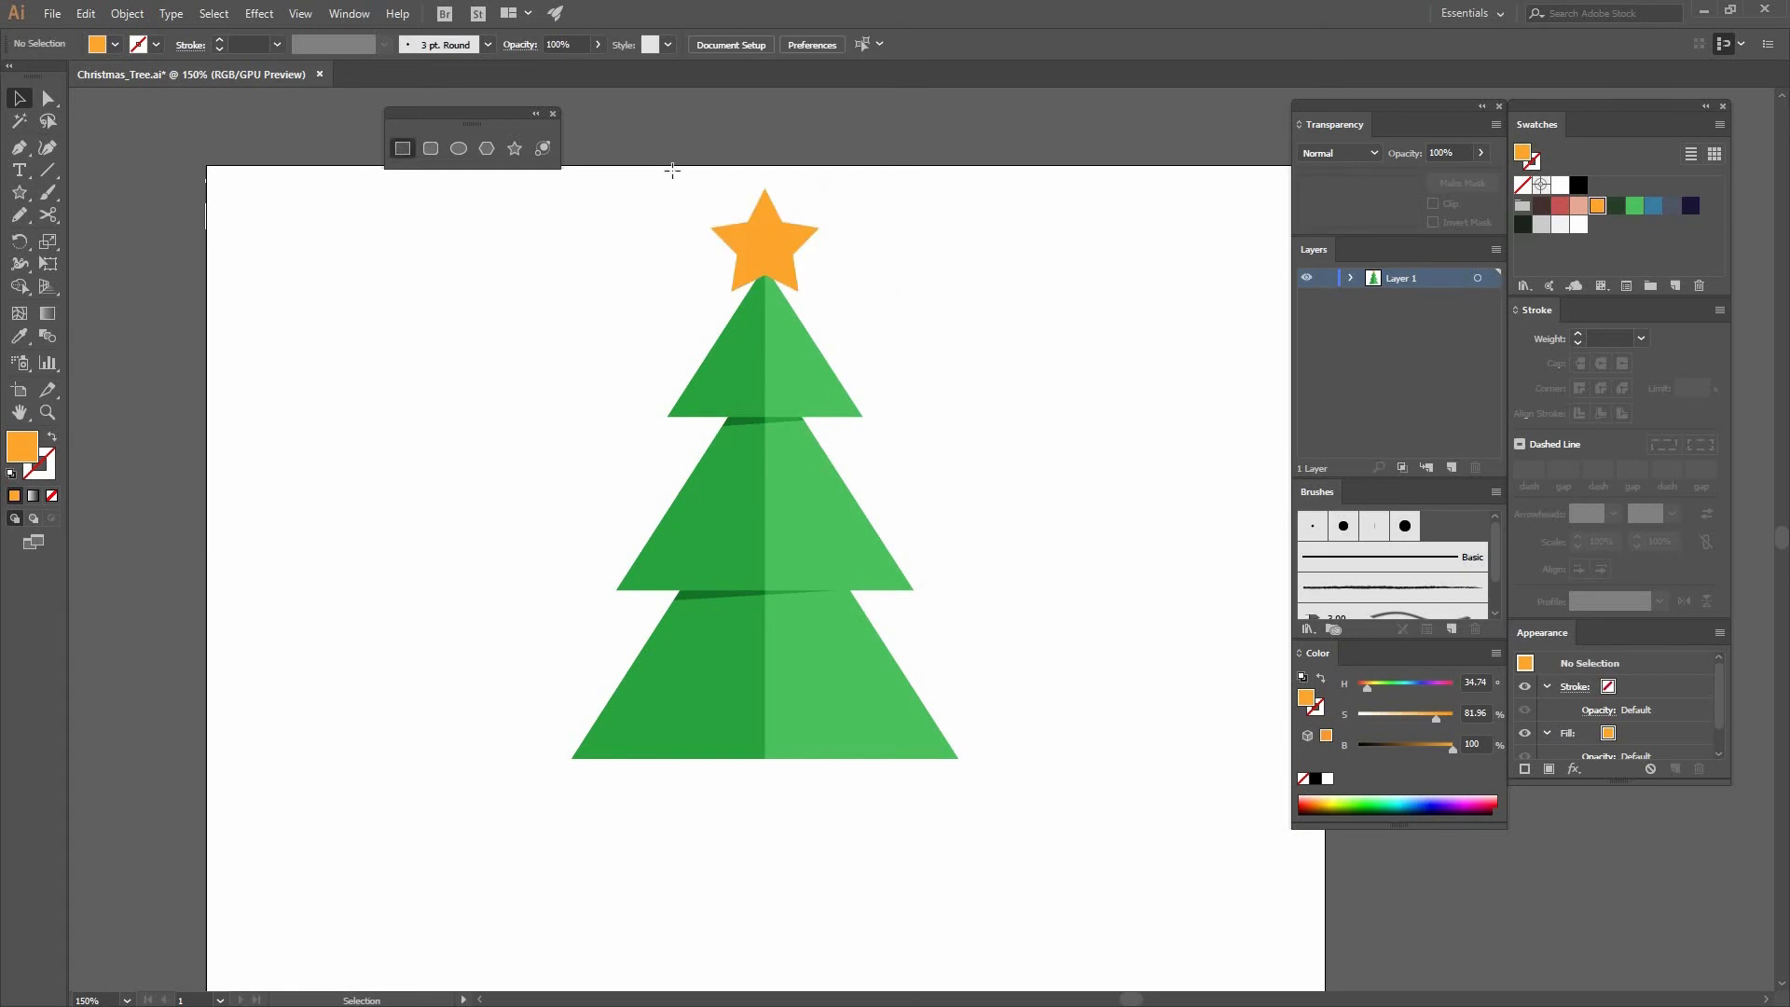
left_click_drag(672, 170, 764, 312)
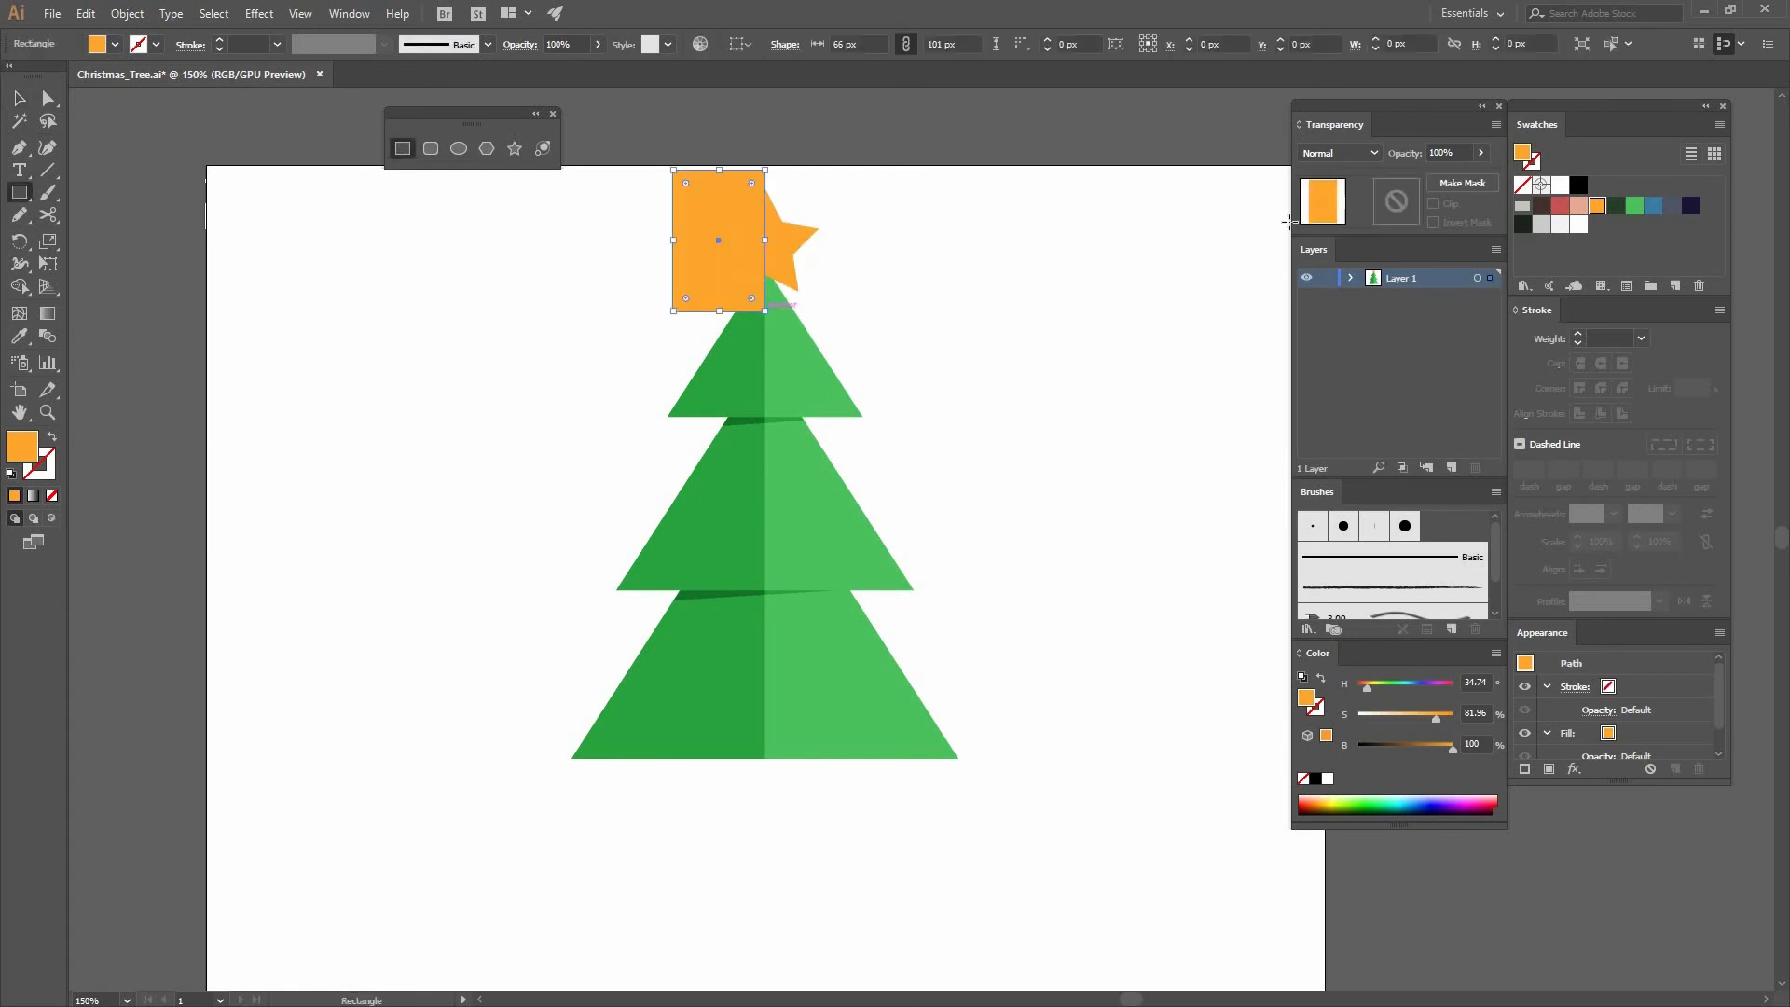
left_click(1560, 205)
left_click(1374, 153)
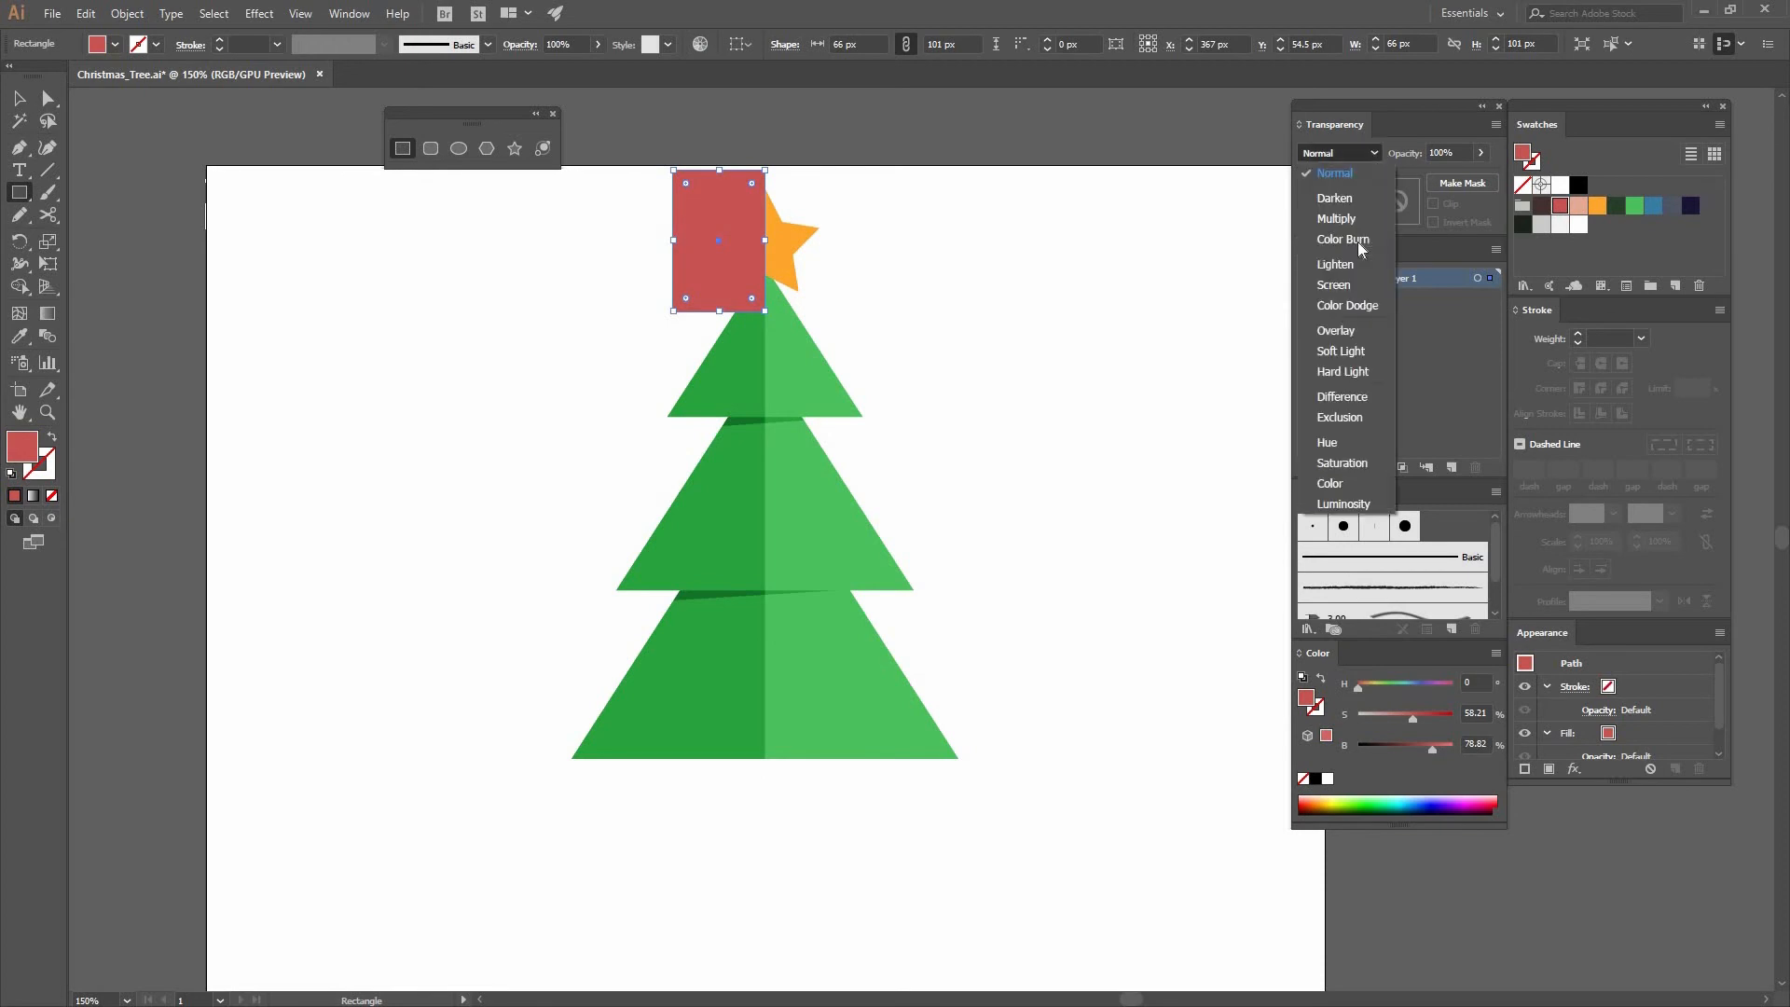
left_click(1333, 328)
Cut the red overlay rectangle and paste it in place inside the star with Draw Inside
left_click(19, 98)
left_click(881, 315)
left_click(719, 278)
key("Delete")
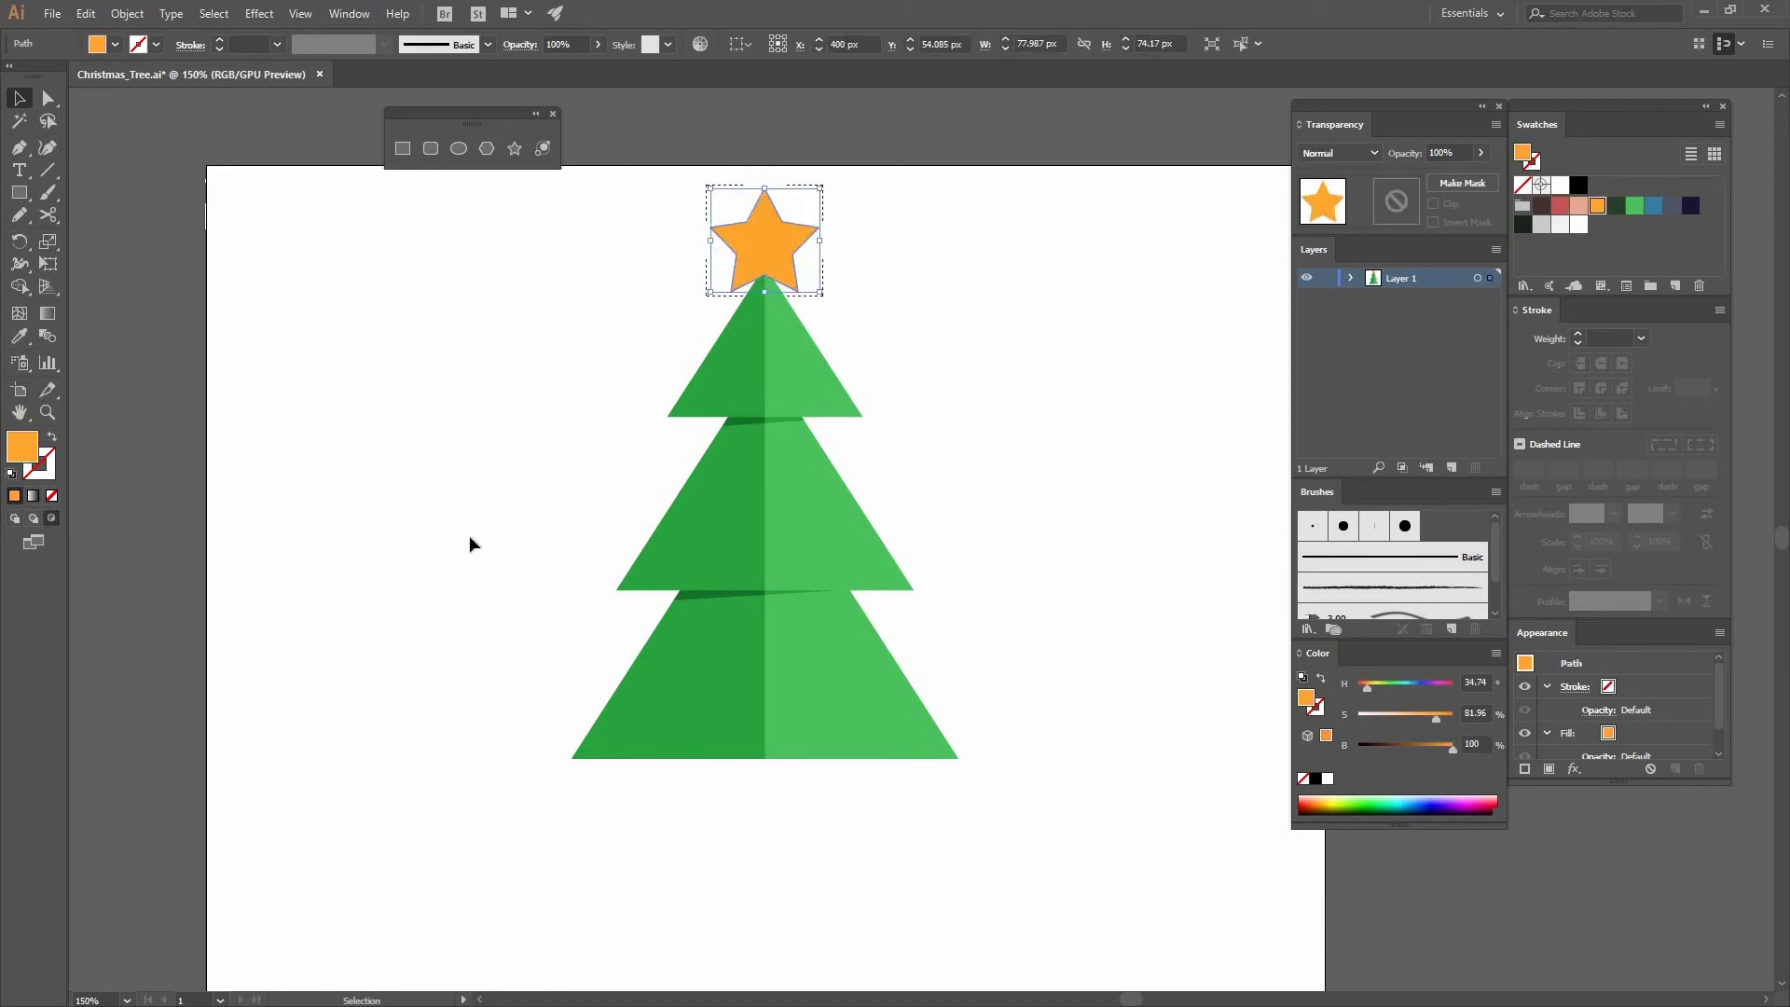
left_click(468, 535)
Create a 60 by 90 px rectangle beside the tree and fill it with the dark brown swatch
left_click_drag(571, 400, 547, 227)
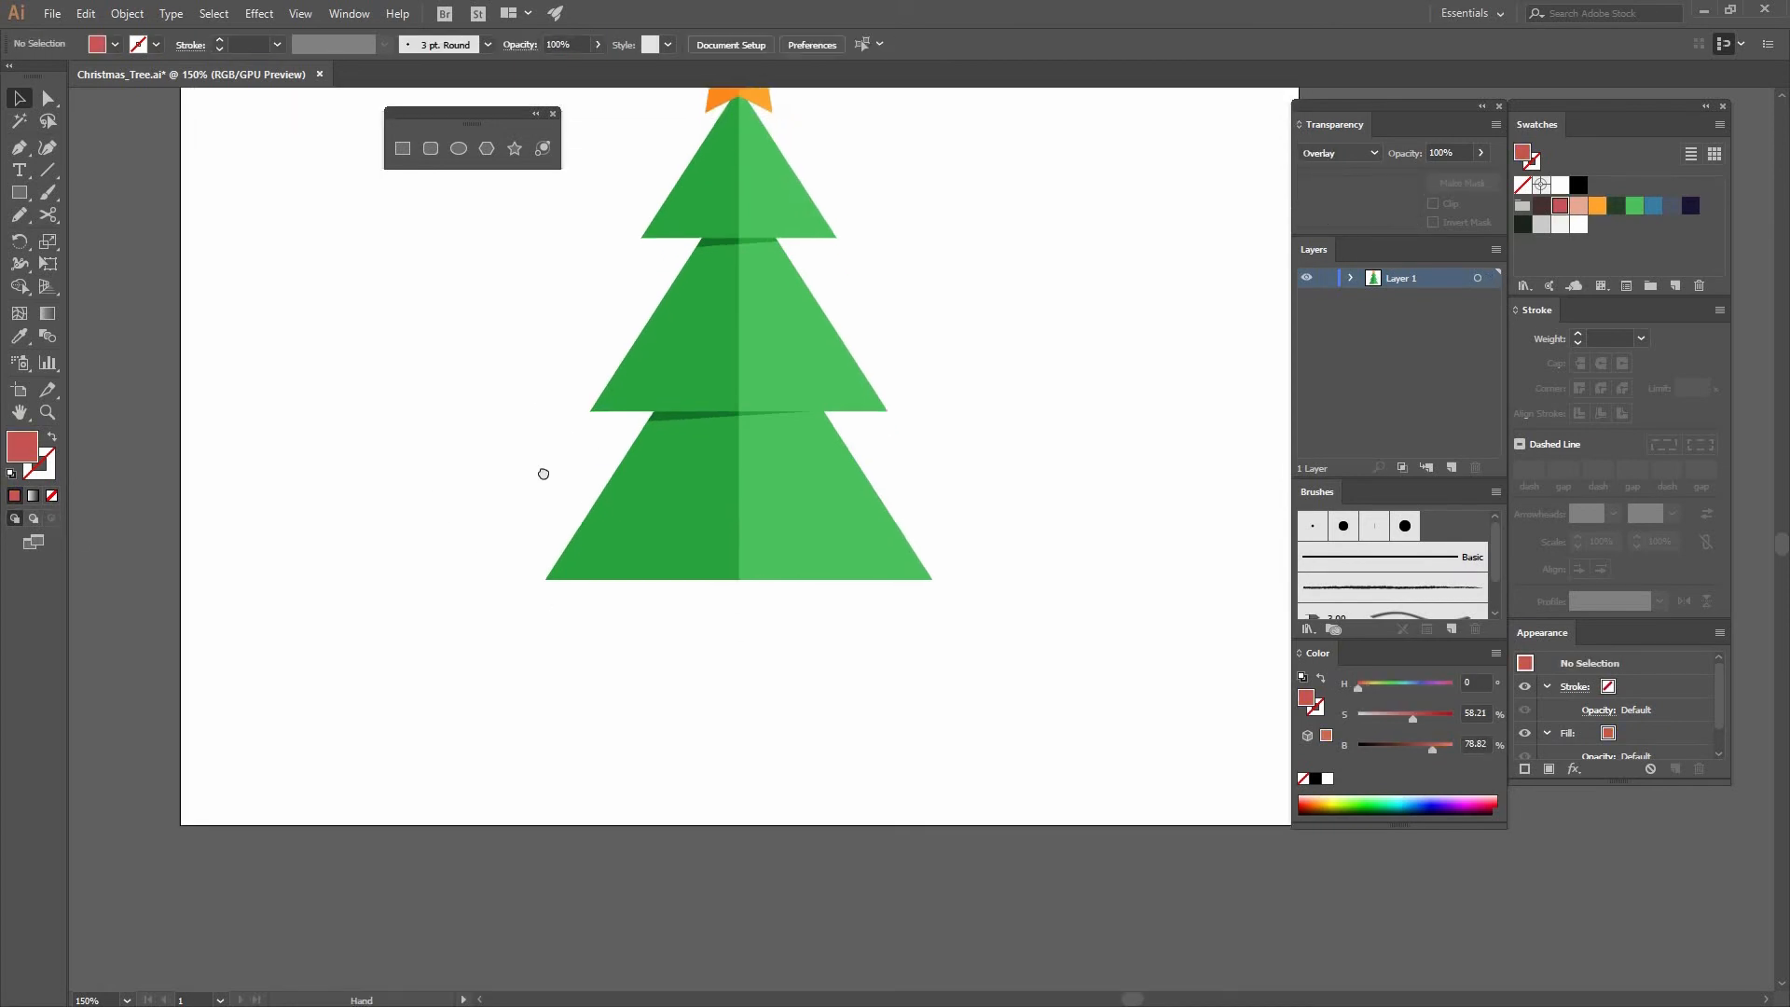
left_click_drag(543, 474, 567, 640)
left_click_drag(600, 560, 404, 167)
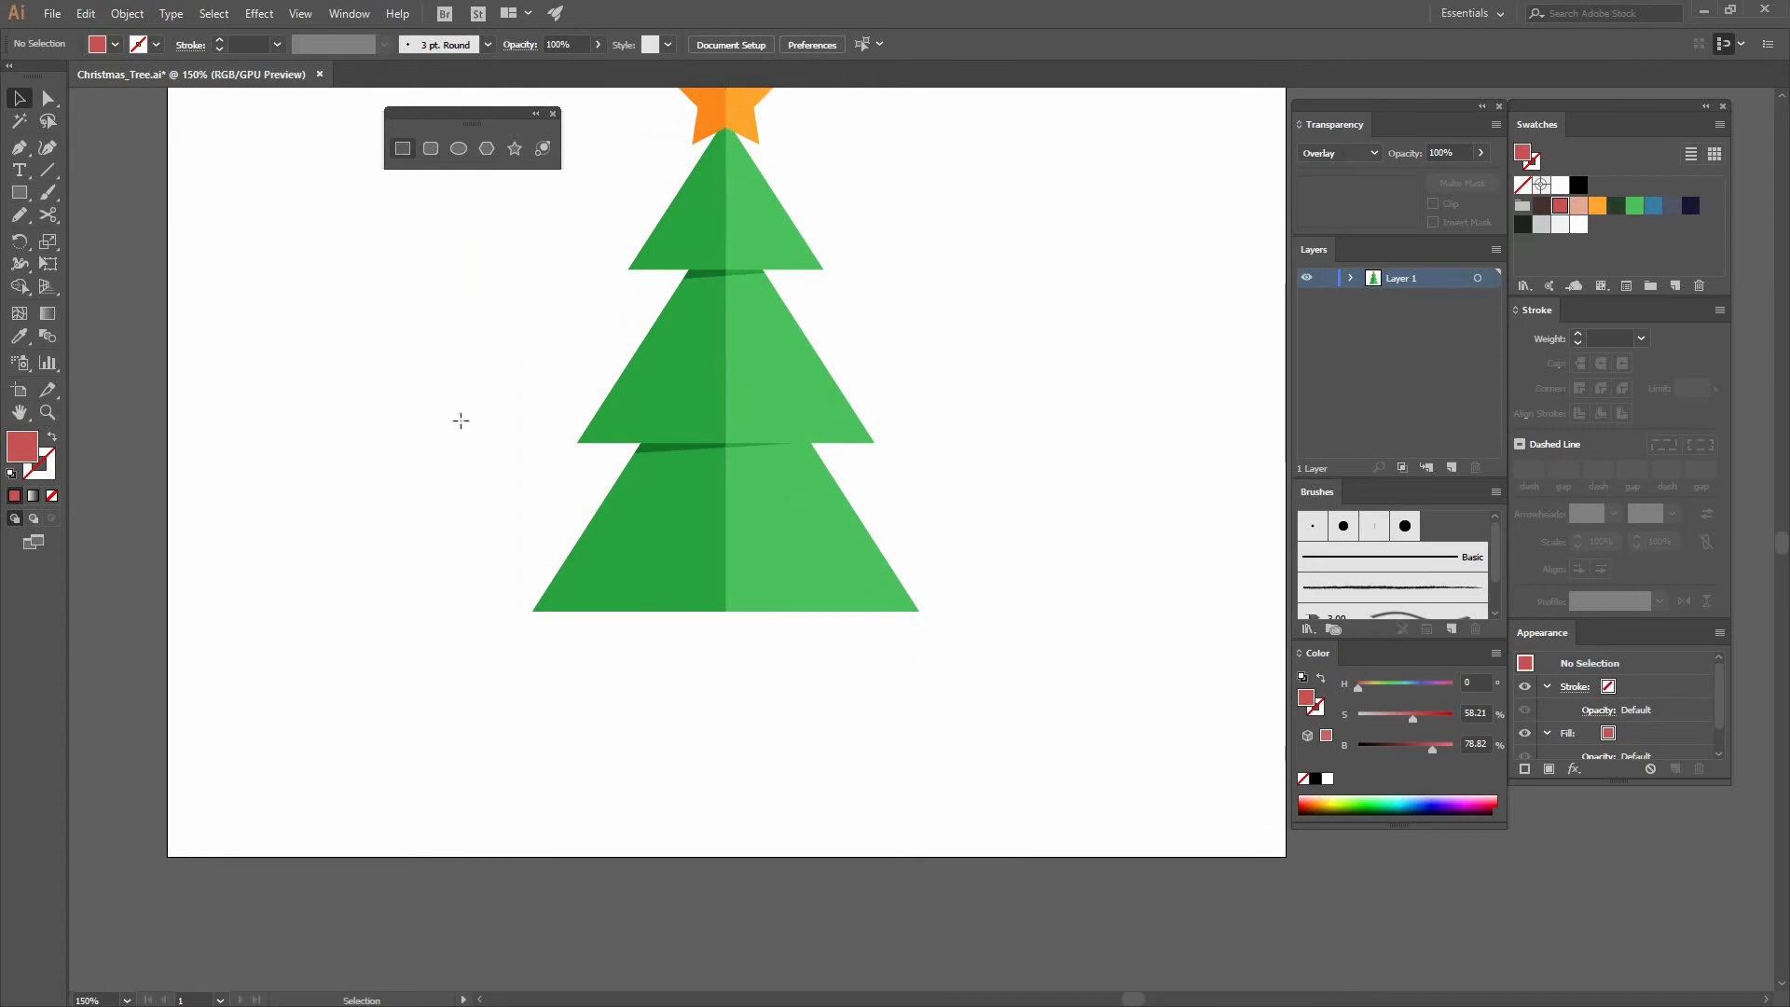
key("m")
left_click(568, 404)
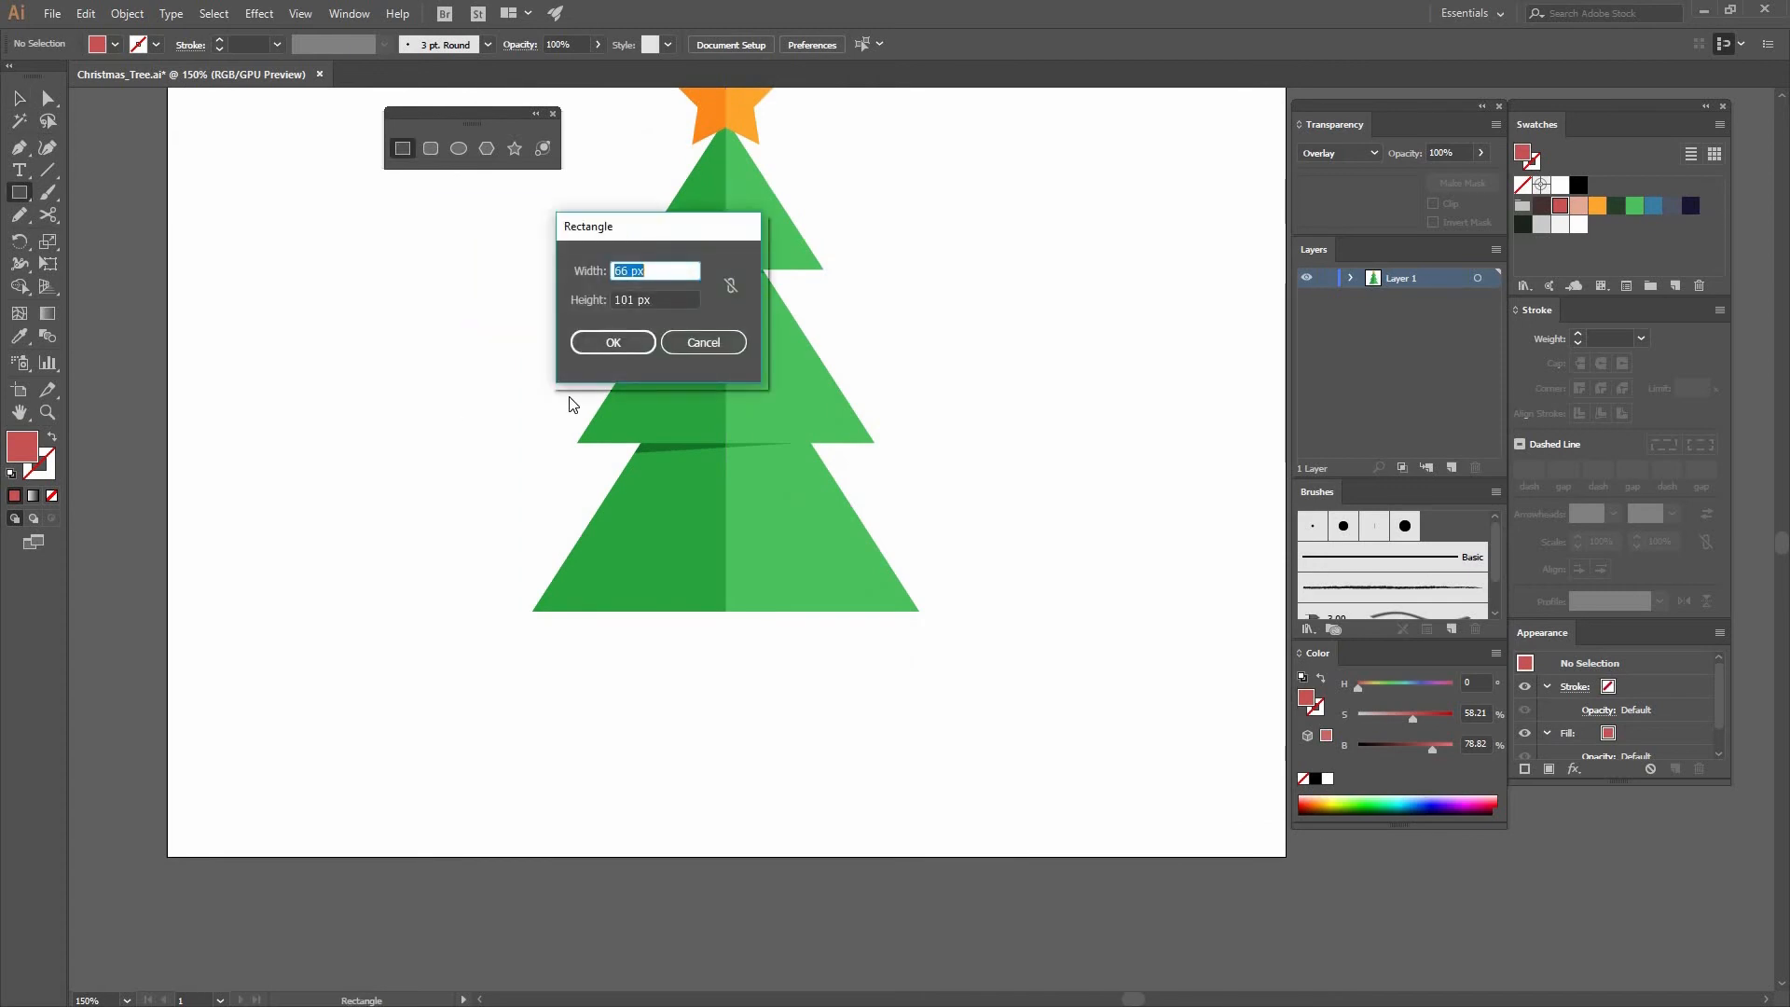
type("60")
key("Tab")
type("90")
key("Return")
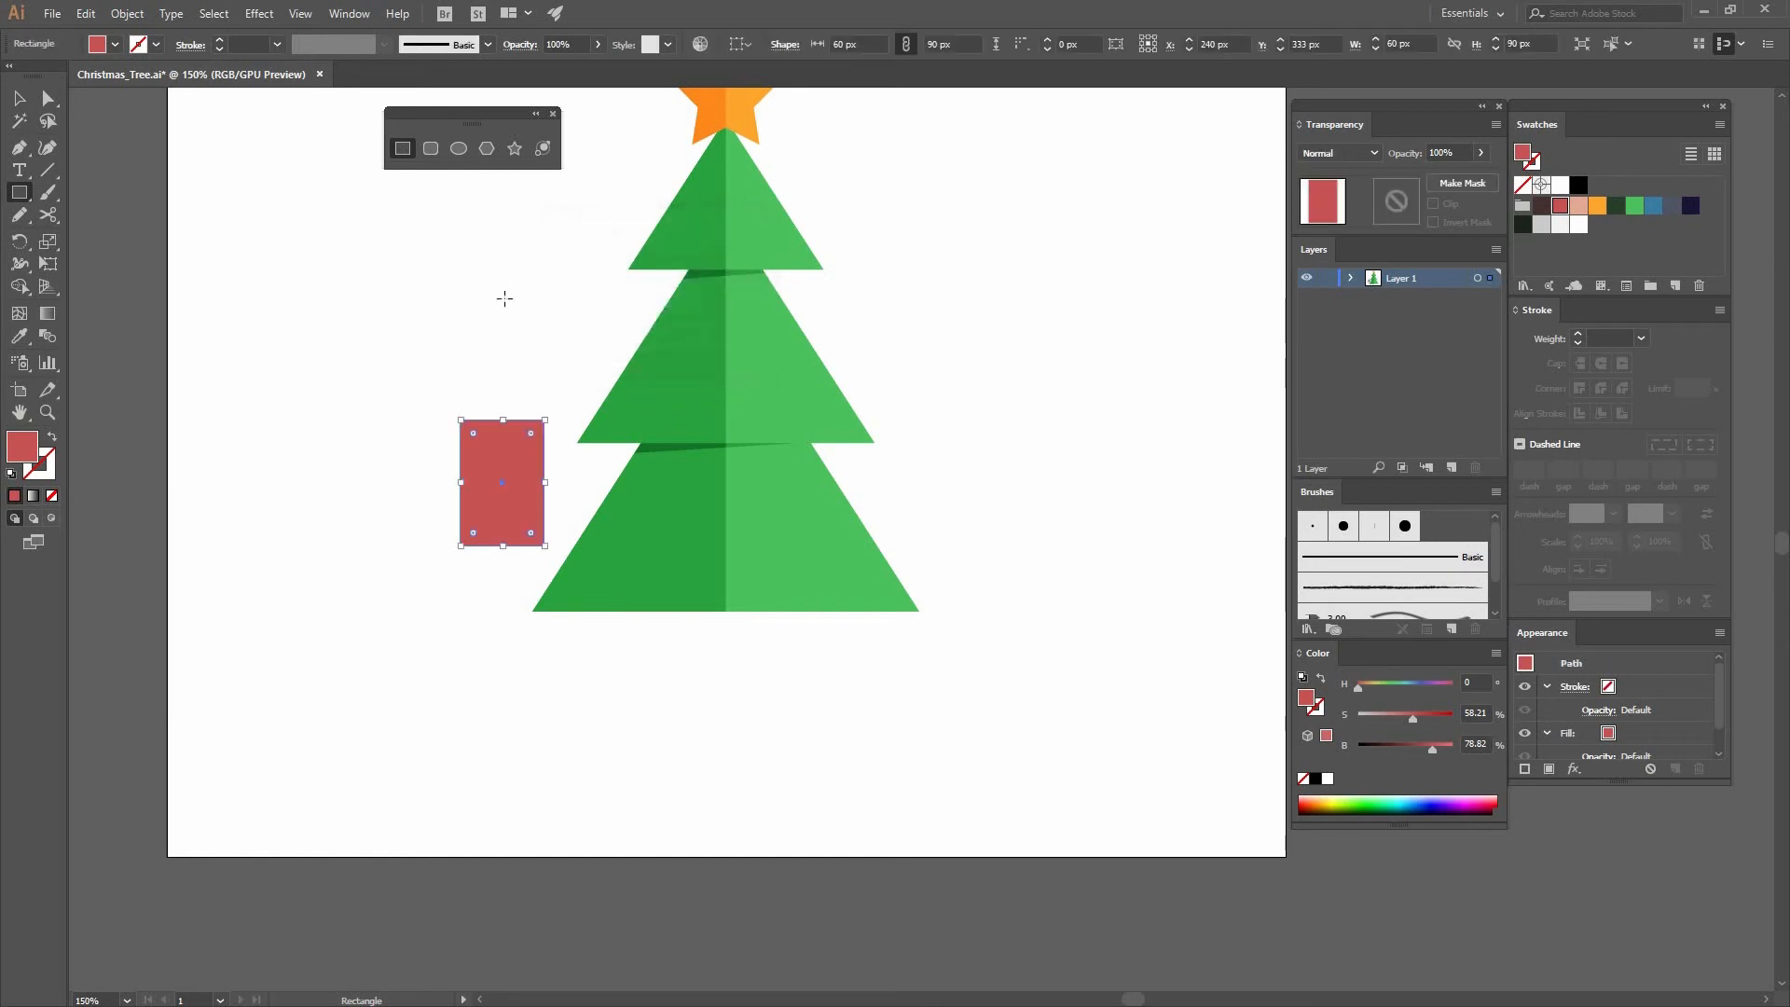
left_click(1541, 205)
key("v")
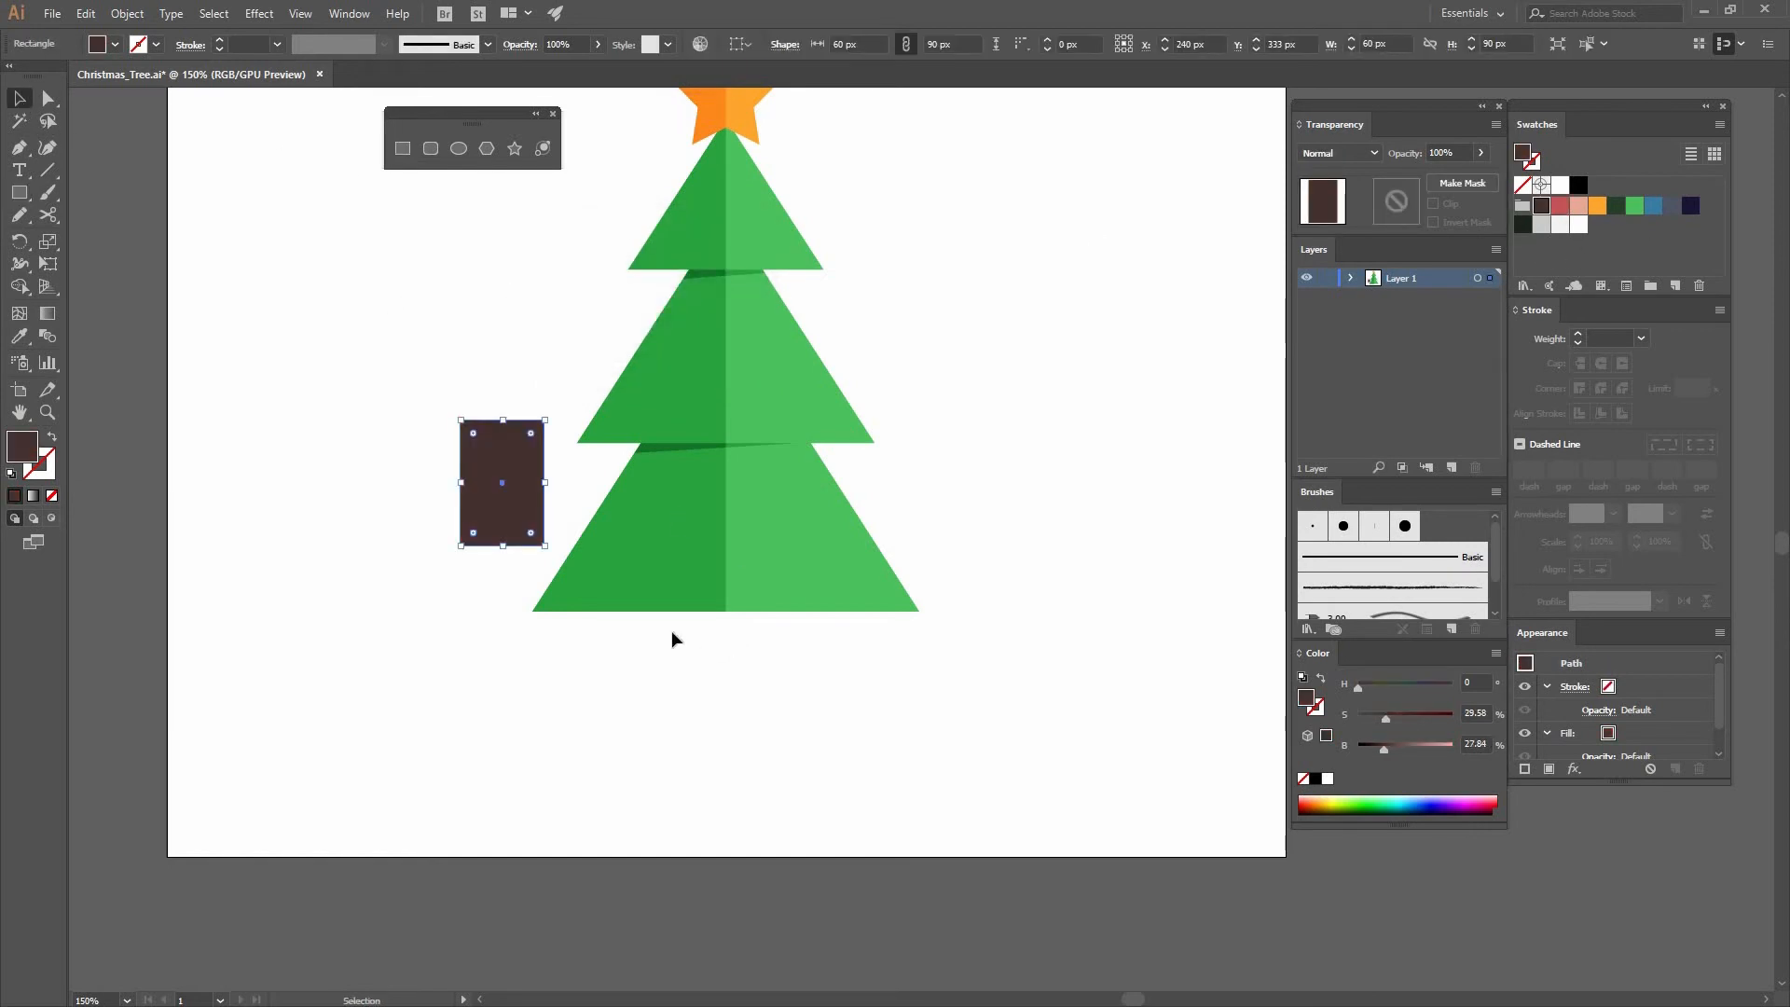
Centre the brown rectangle horizontally on the bottom triangle, using the triangle as the key object
left_click(684, 561, "shift")
left_click(685, 561)
left_click(798, 43)
left_click(912, 356)
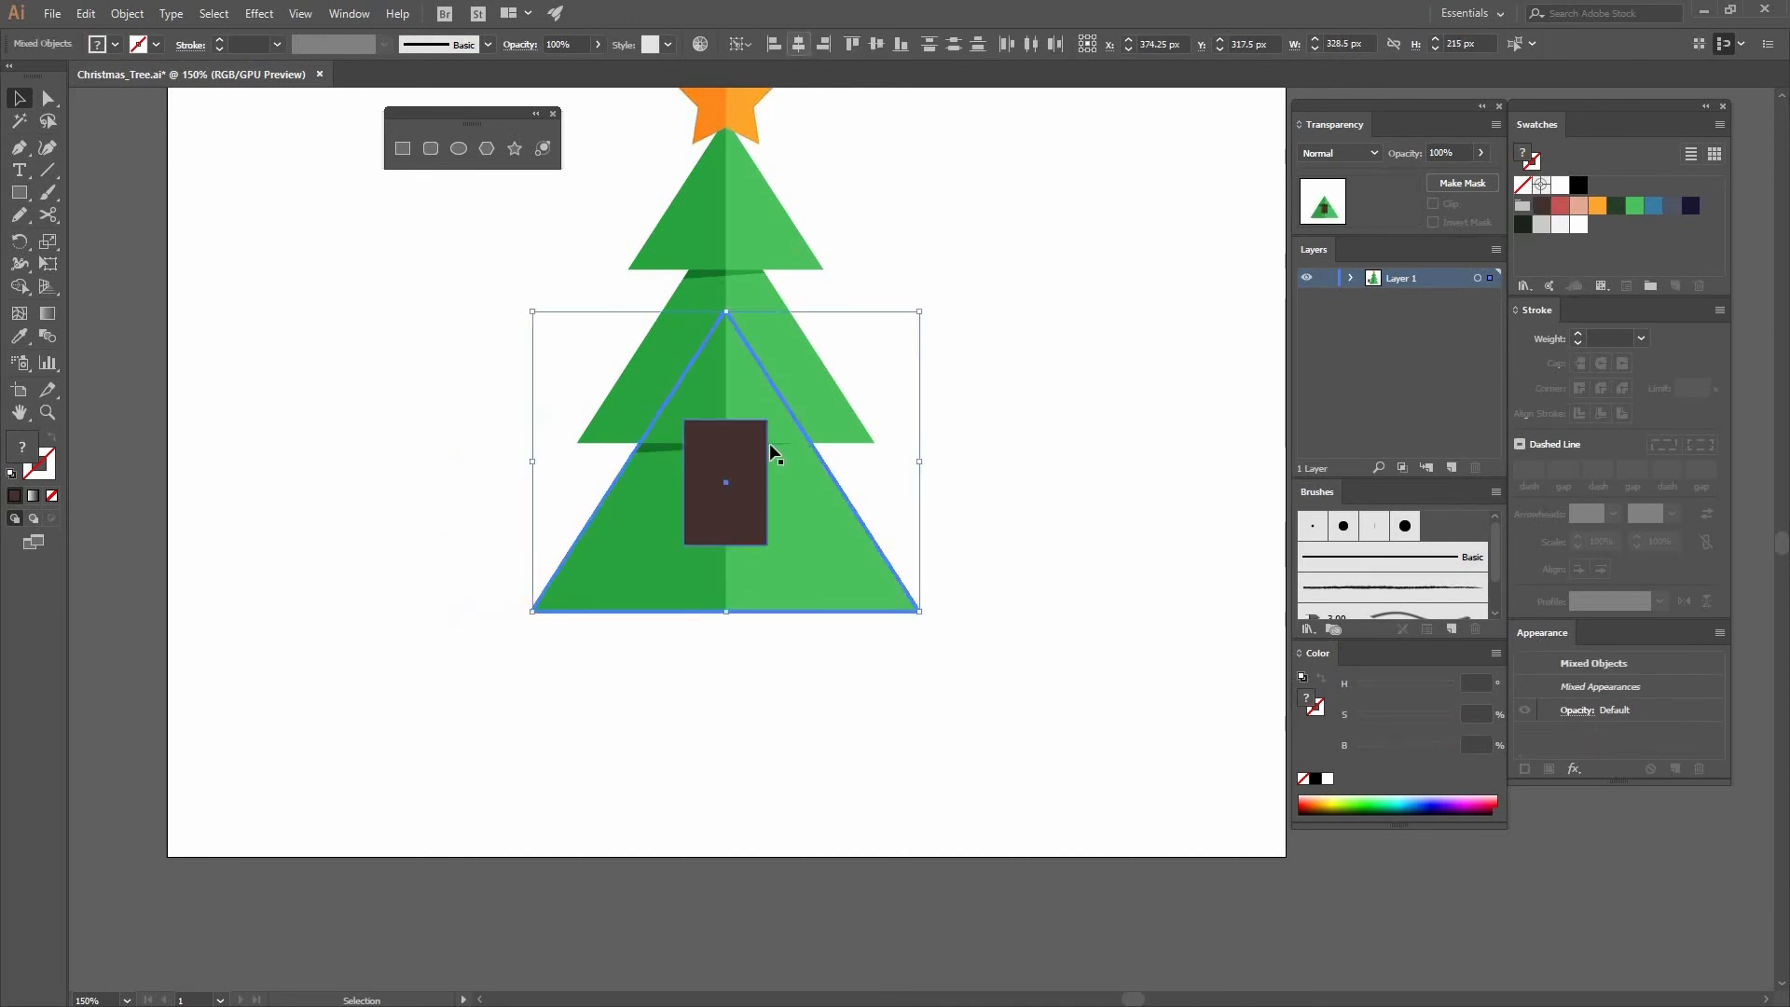
Move the brown rectangle straight down across the tree's base and send it to the back as the trunk
left_click_drag(757, 462, 757, 615)
right_click(758, 617)
mouse_move(839, 899)
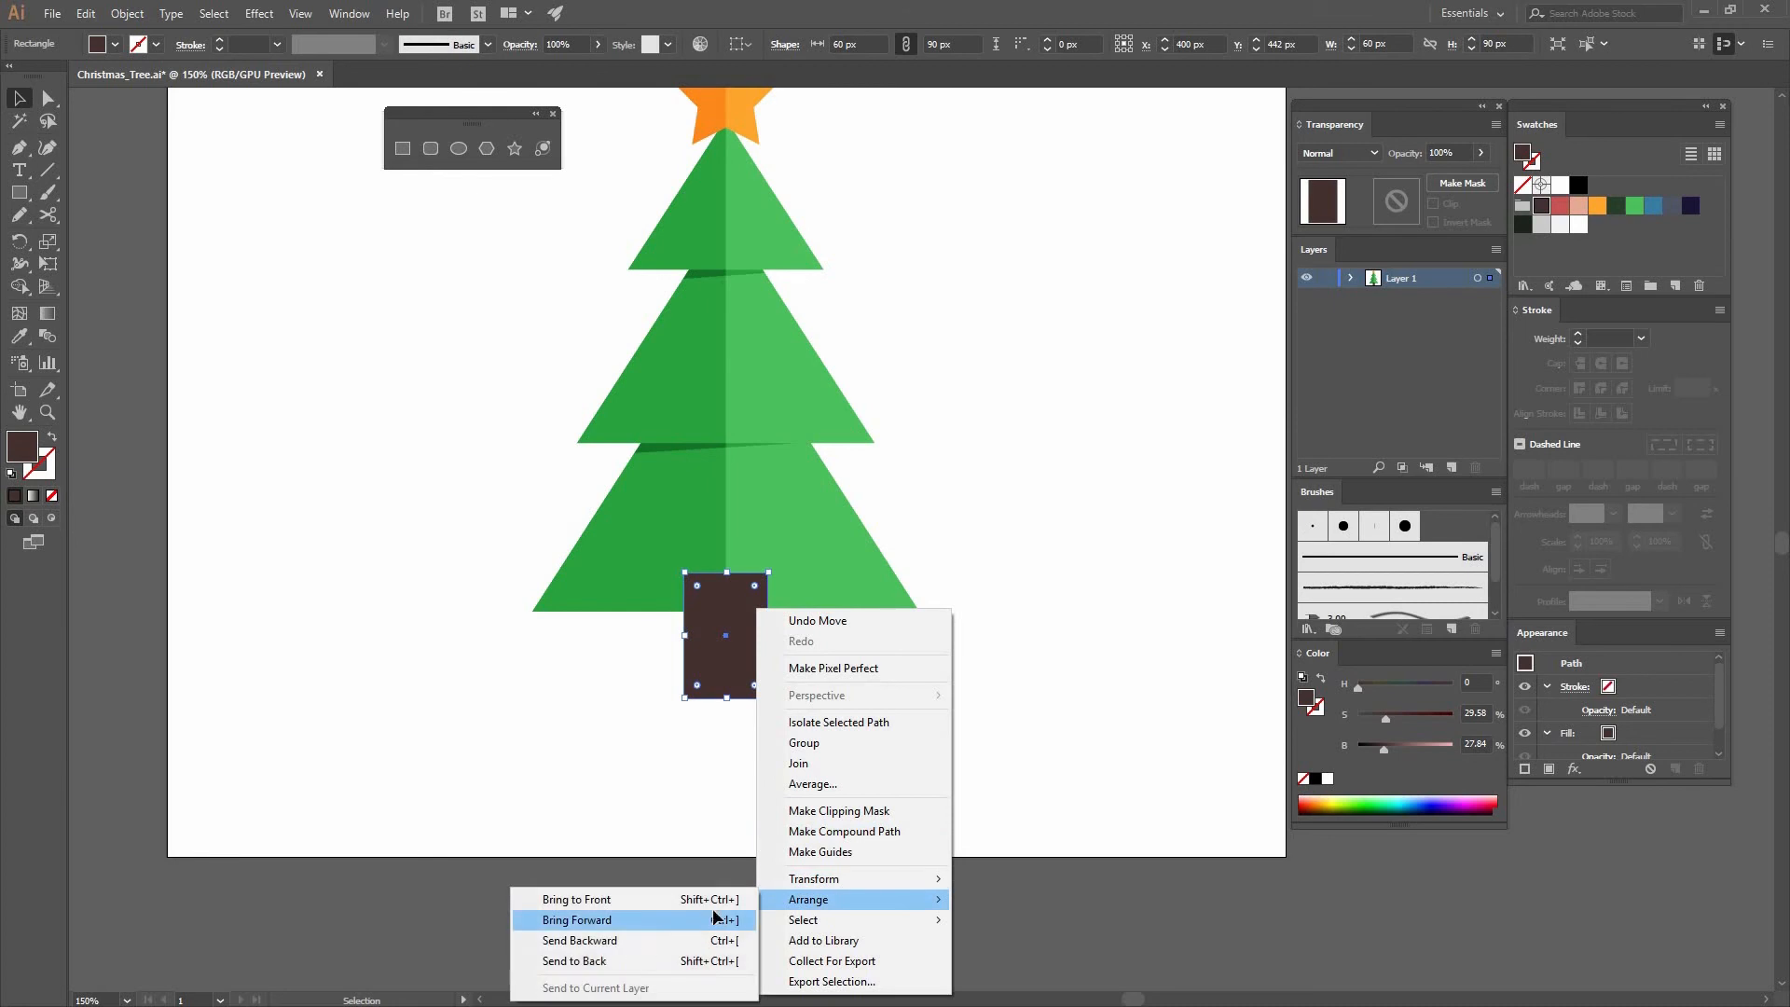
left_click(574, 960)
left_click(803, 667)
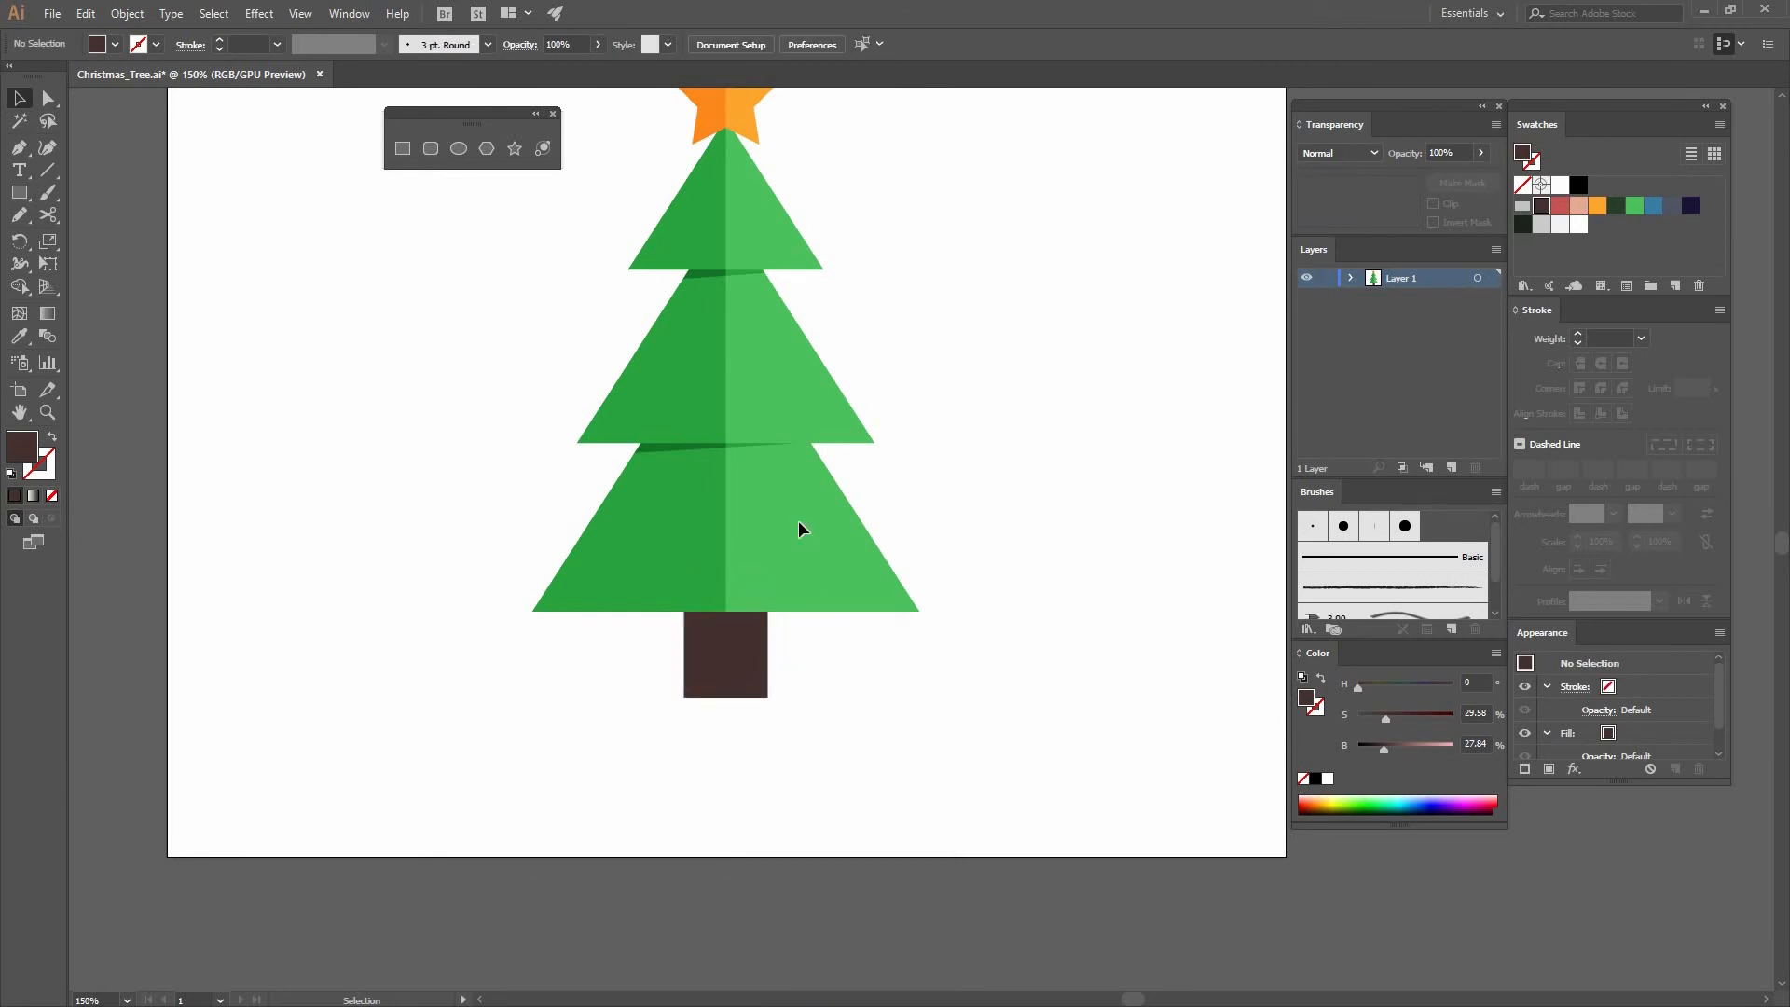
Create a 425 px line segment at a 0° angle across the tree
key("backslash")
left_click(348, 152)
key("Tab")
type("0")
key("shift+Tab")
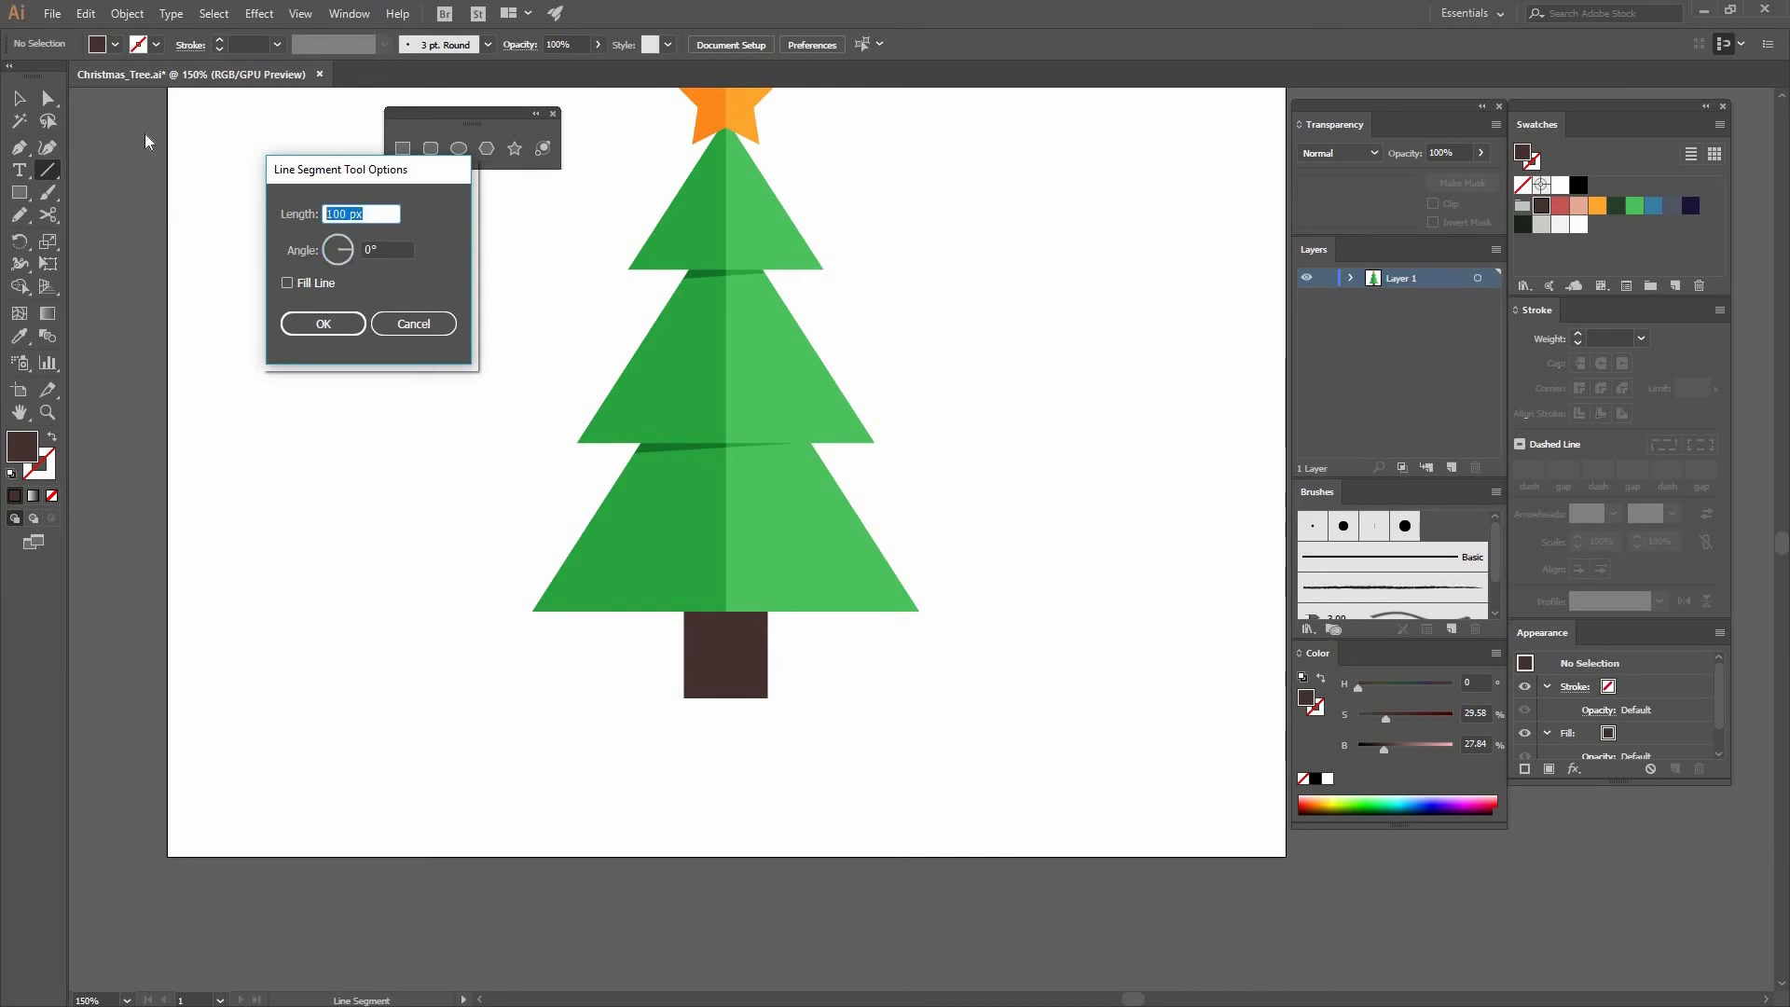
type("425")
key("Return")
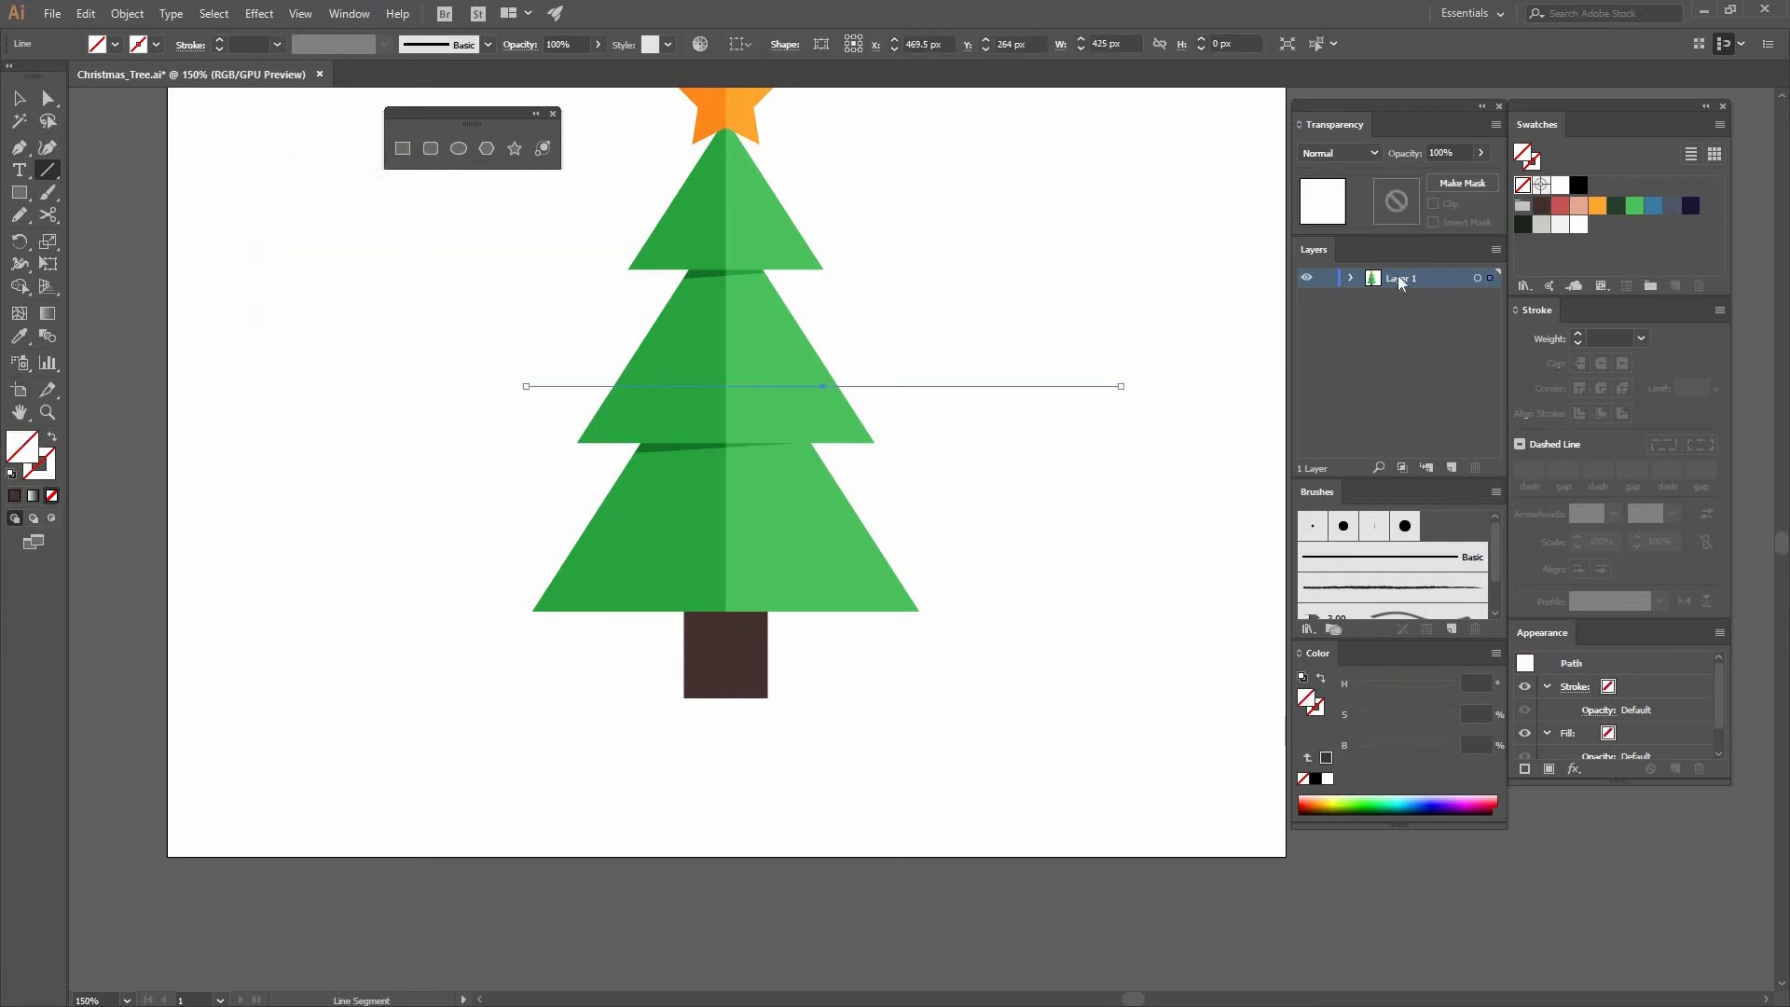
Give the line a light grey stroke with no fill and a weight of 6 px
left_click(1541, 224)
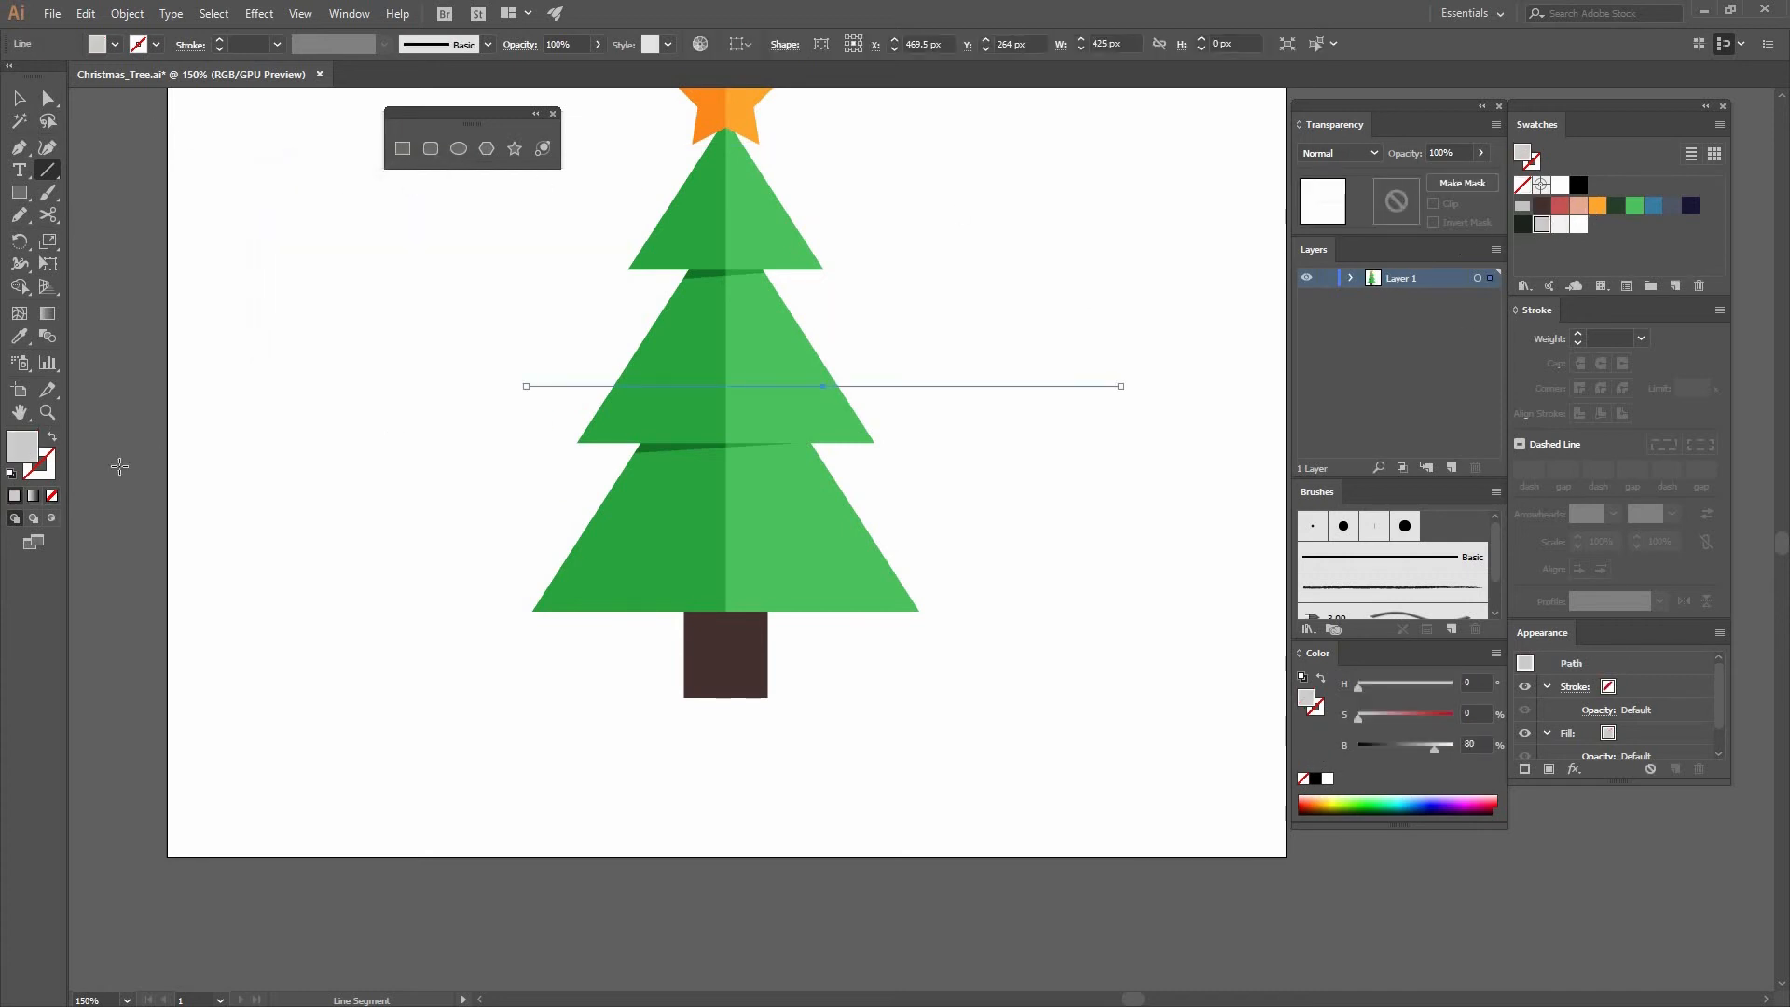
left_click(53, 438)
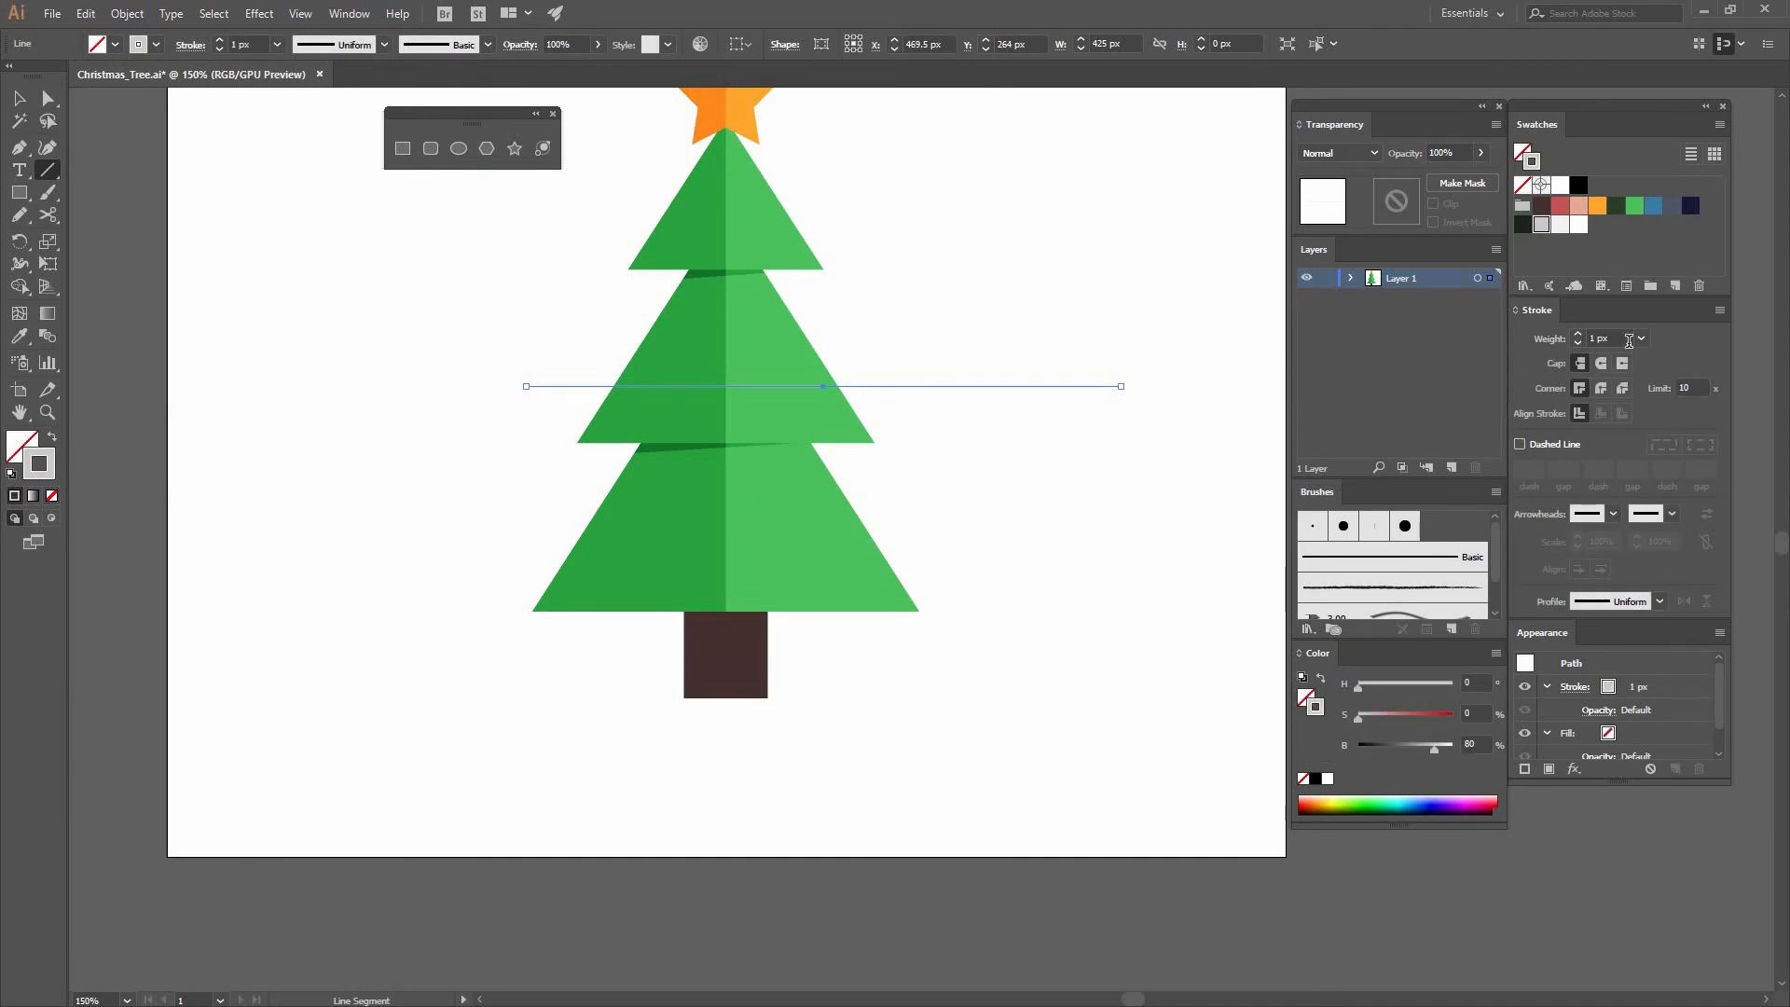
left_click(1605, 337)
type("6")
key("Return")
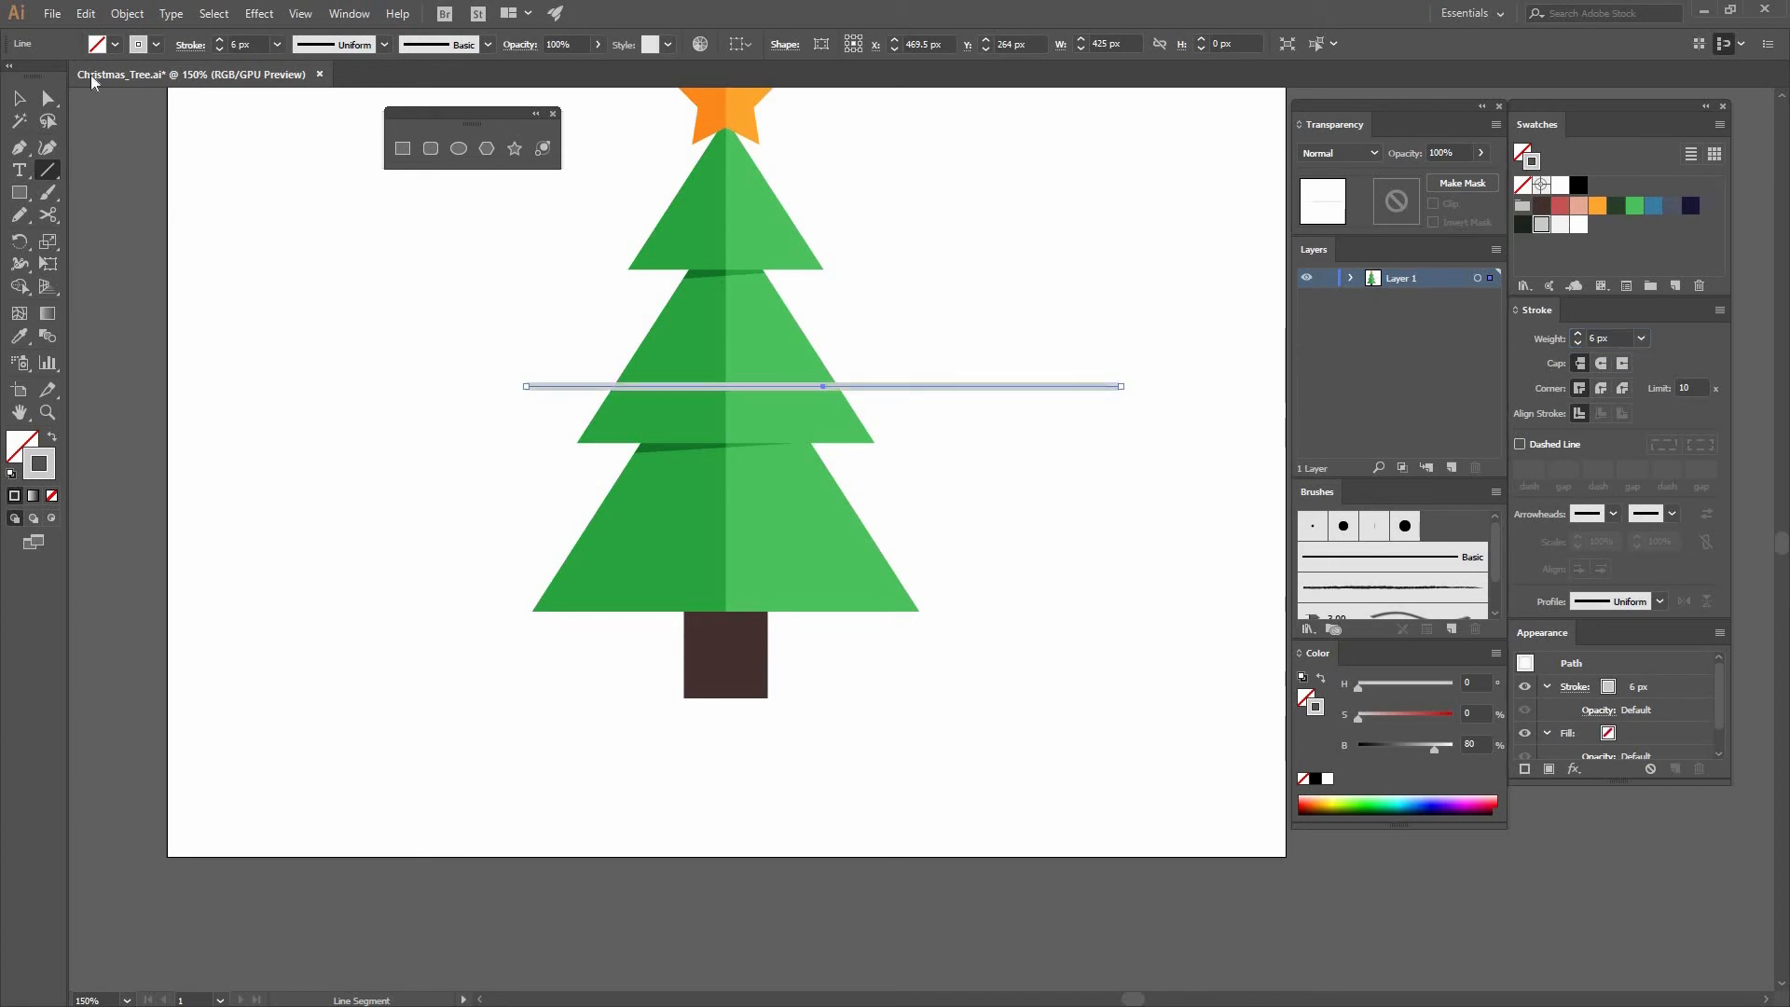
Move the grey line to the trunk's base as the ground and centre it horizontally on the trunk
key("v")
left_click_drag(870, 644, 820, 746)
left_click(712, 659, "shift")
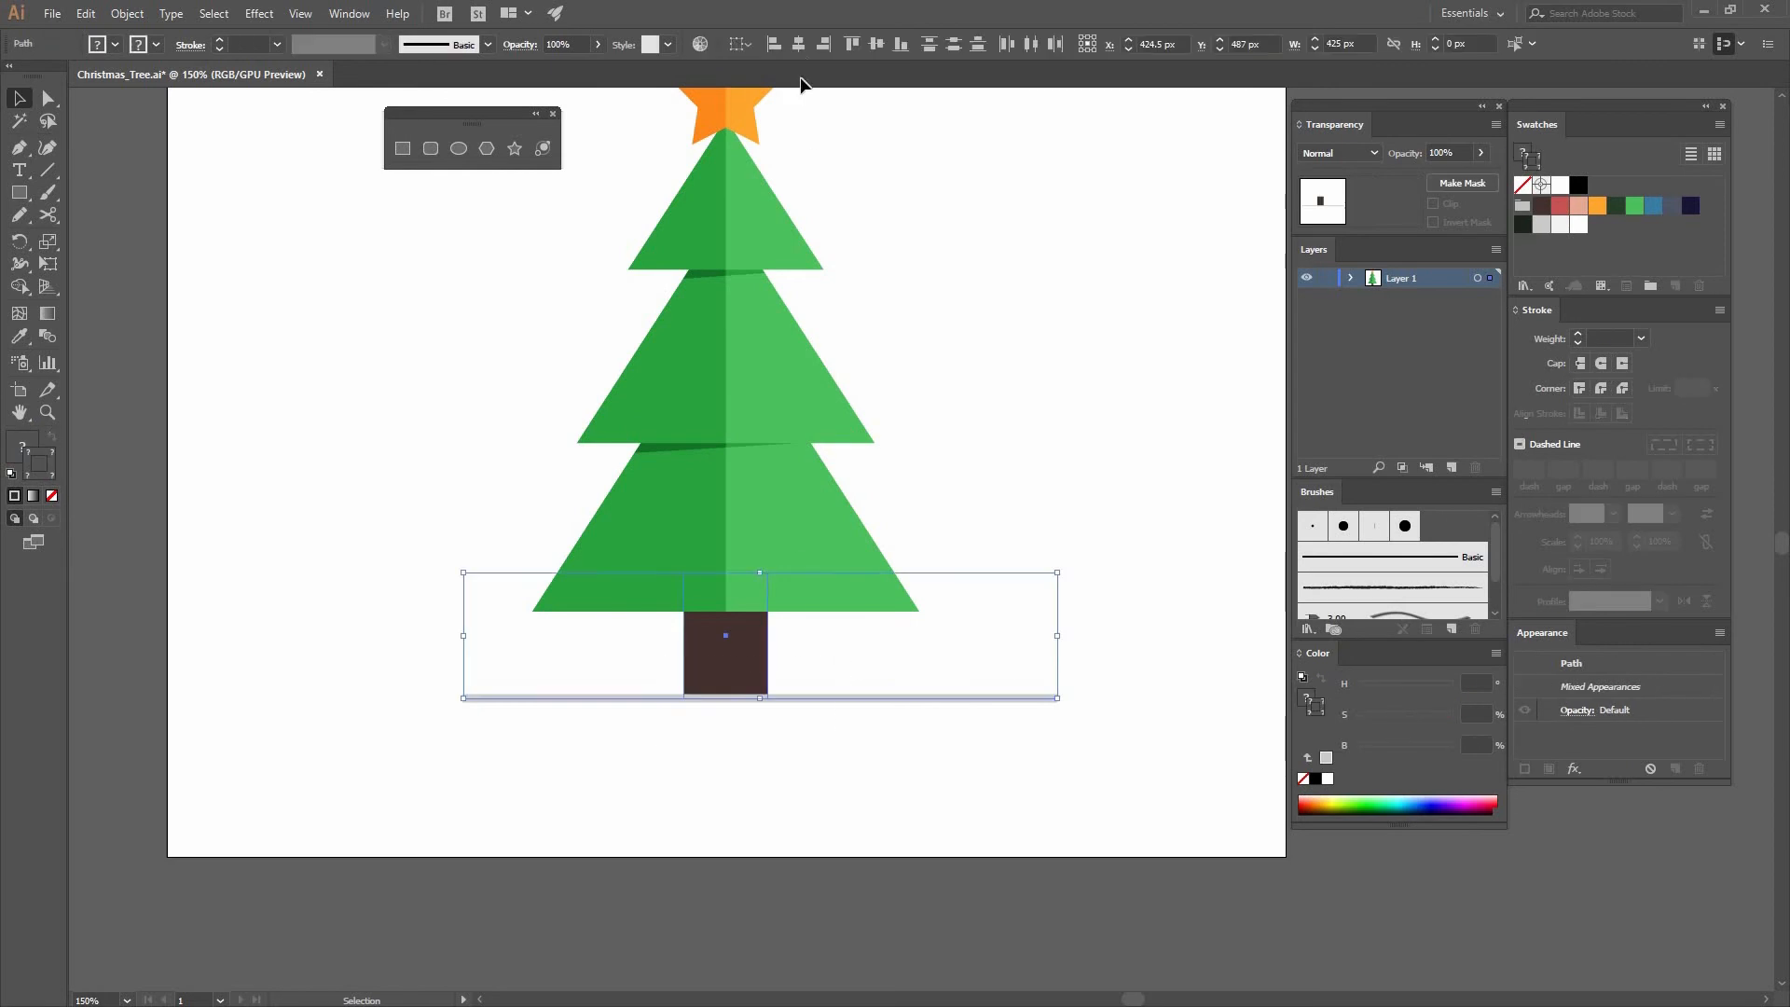
left_click(1110, 402)
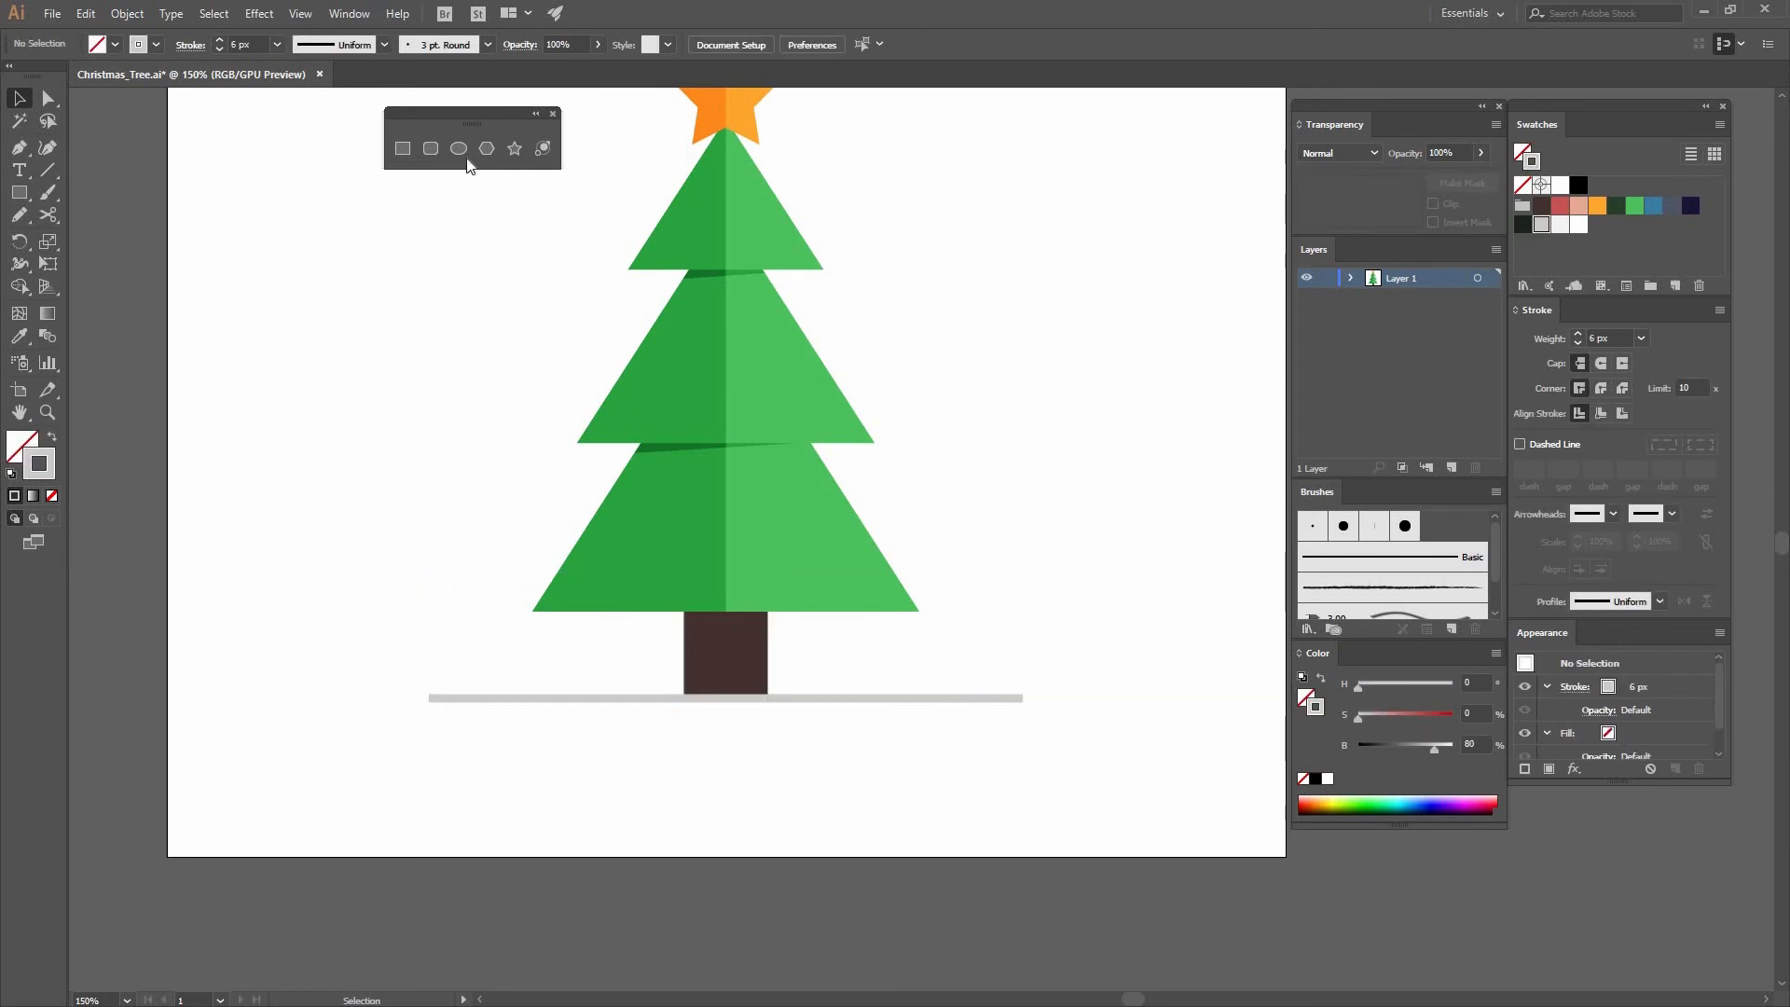
Create an ellipse 9 px wide and 12 px high beside the tree, with proportions unconstrained
key("l")
left_click(751, 278)
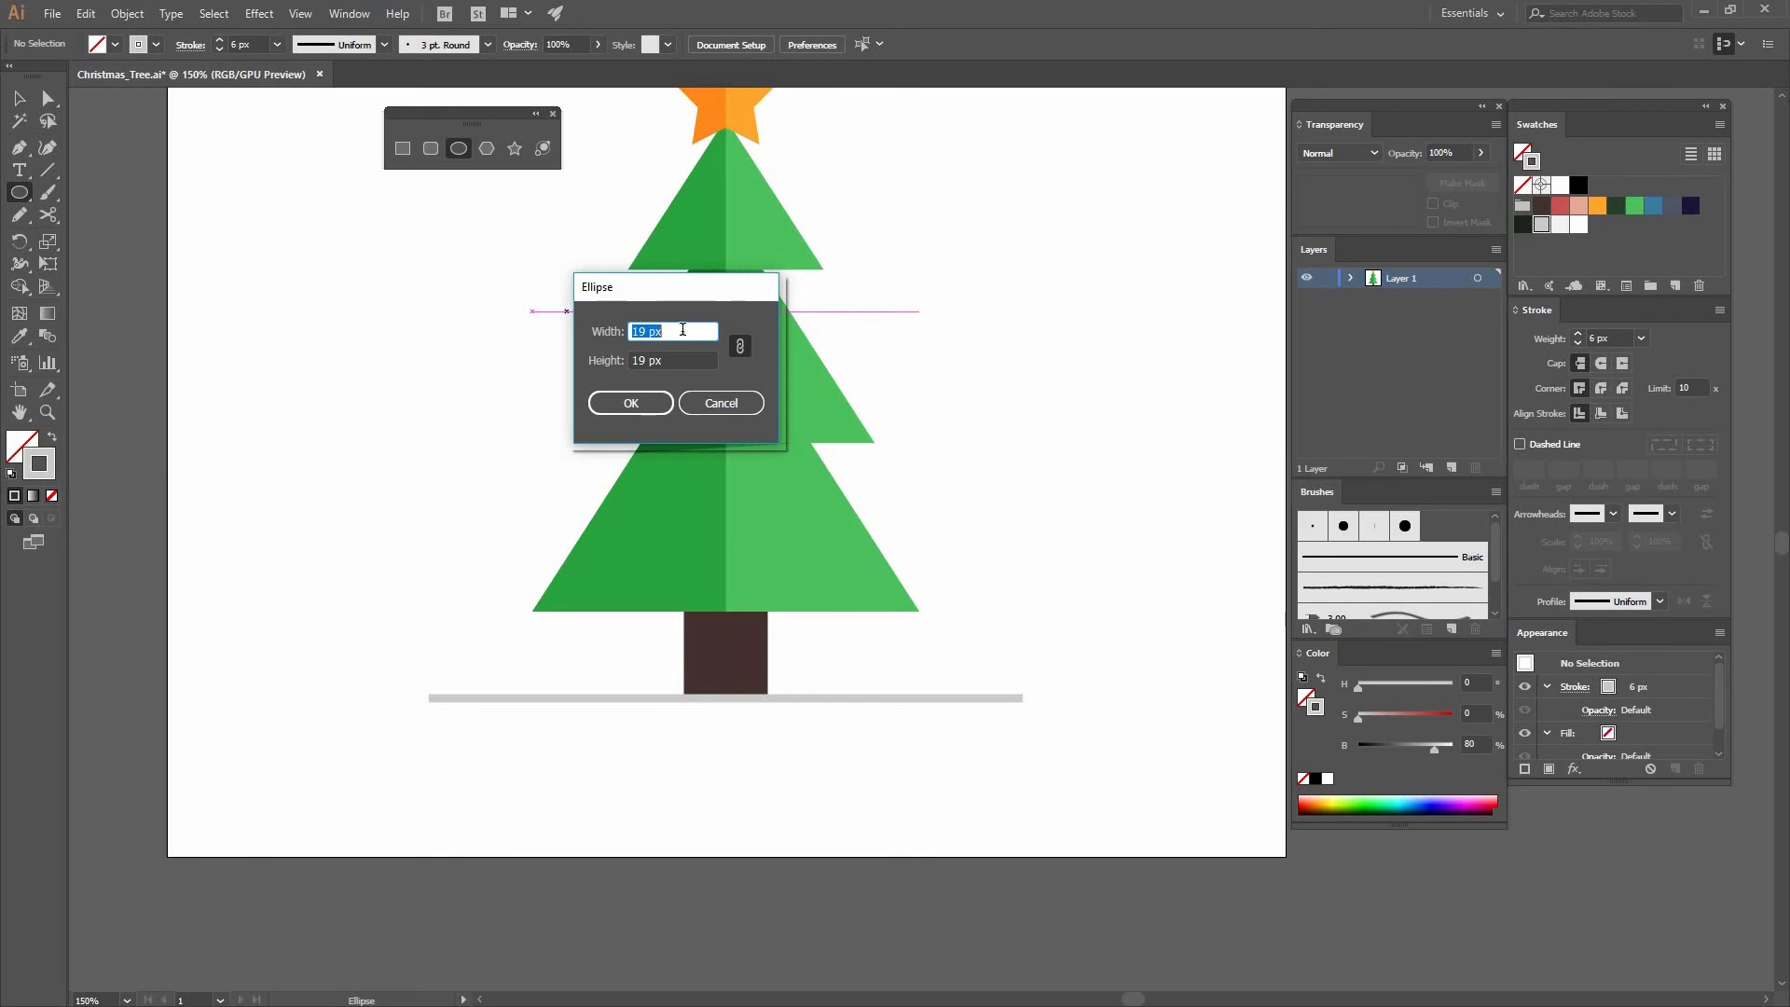
left_click(740, 346)
type("9")
key("Tab")
type("12")
left_click(638, 403)
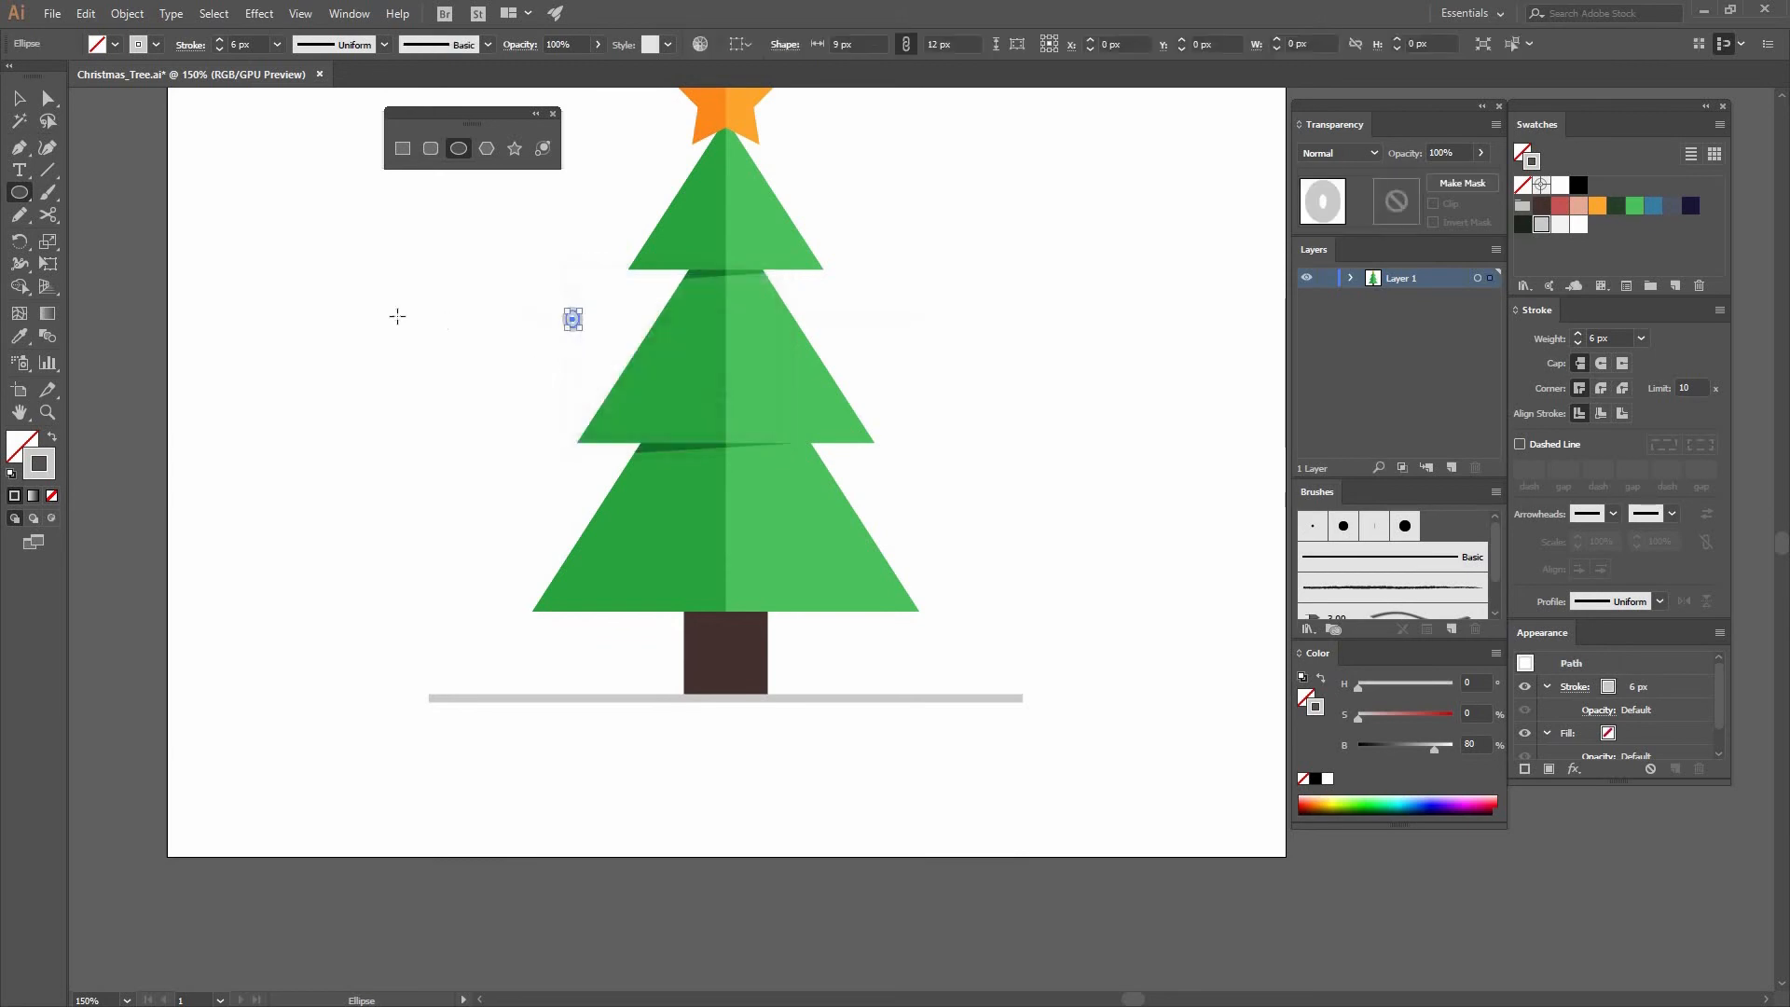
Fill the small ellipse with the near-black green swatch, without a stroke, and place it on the middle triangle's darker half as an eye
left_click(52, 437)
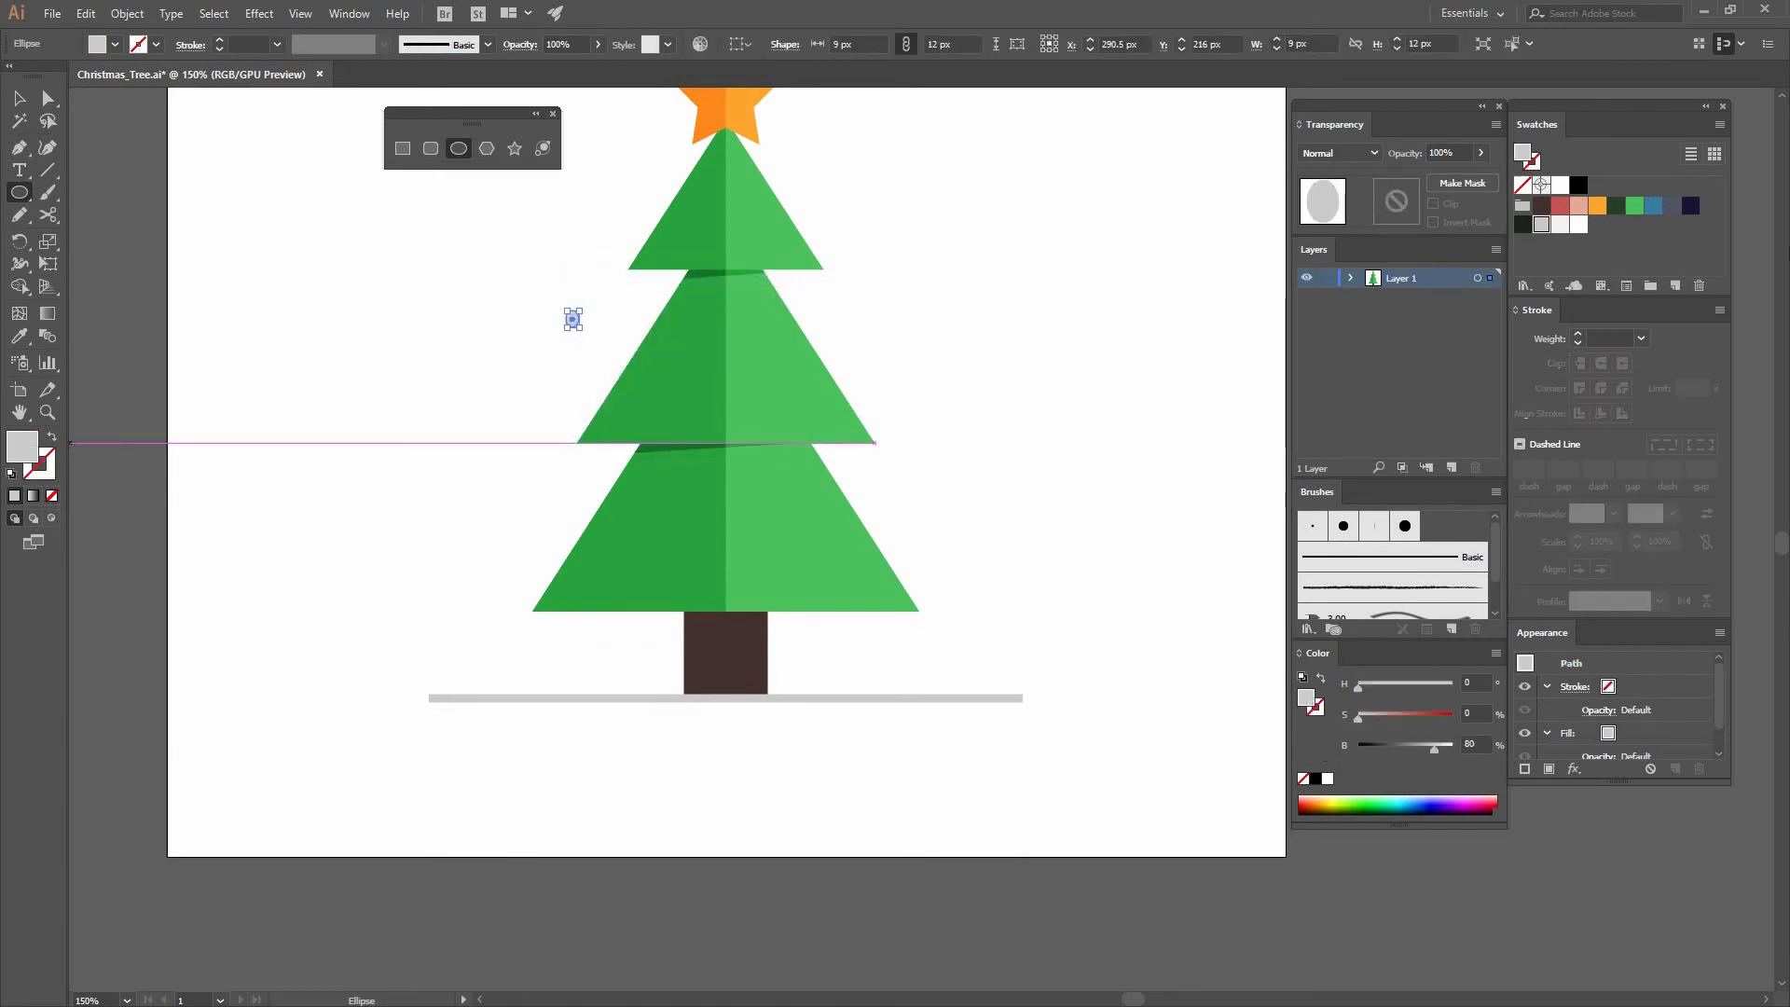
left_click(1522, 224)
left_click(19, 98)
left_click(604, 312)
left_click_drag(575, 321, 693, 391)
left_click(832, 362)
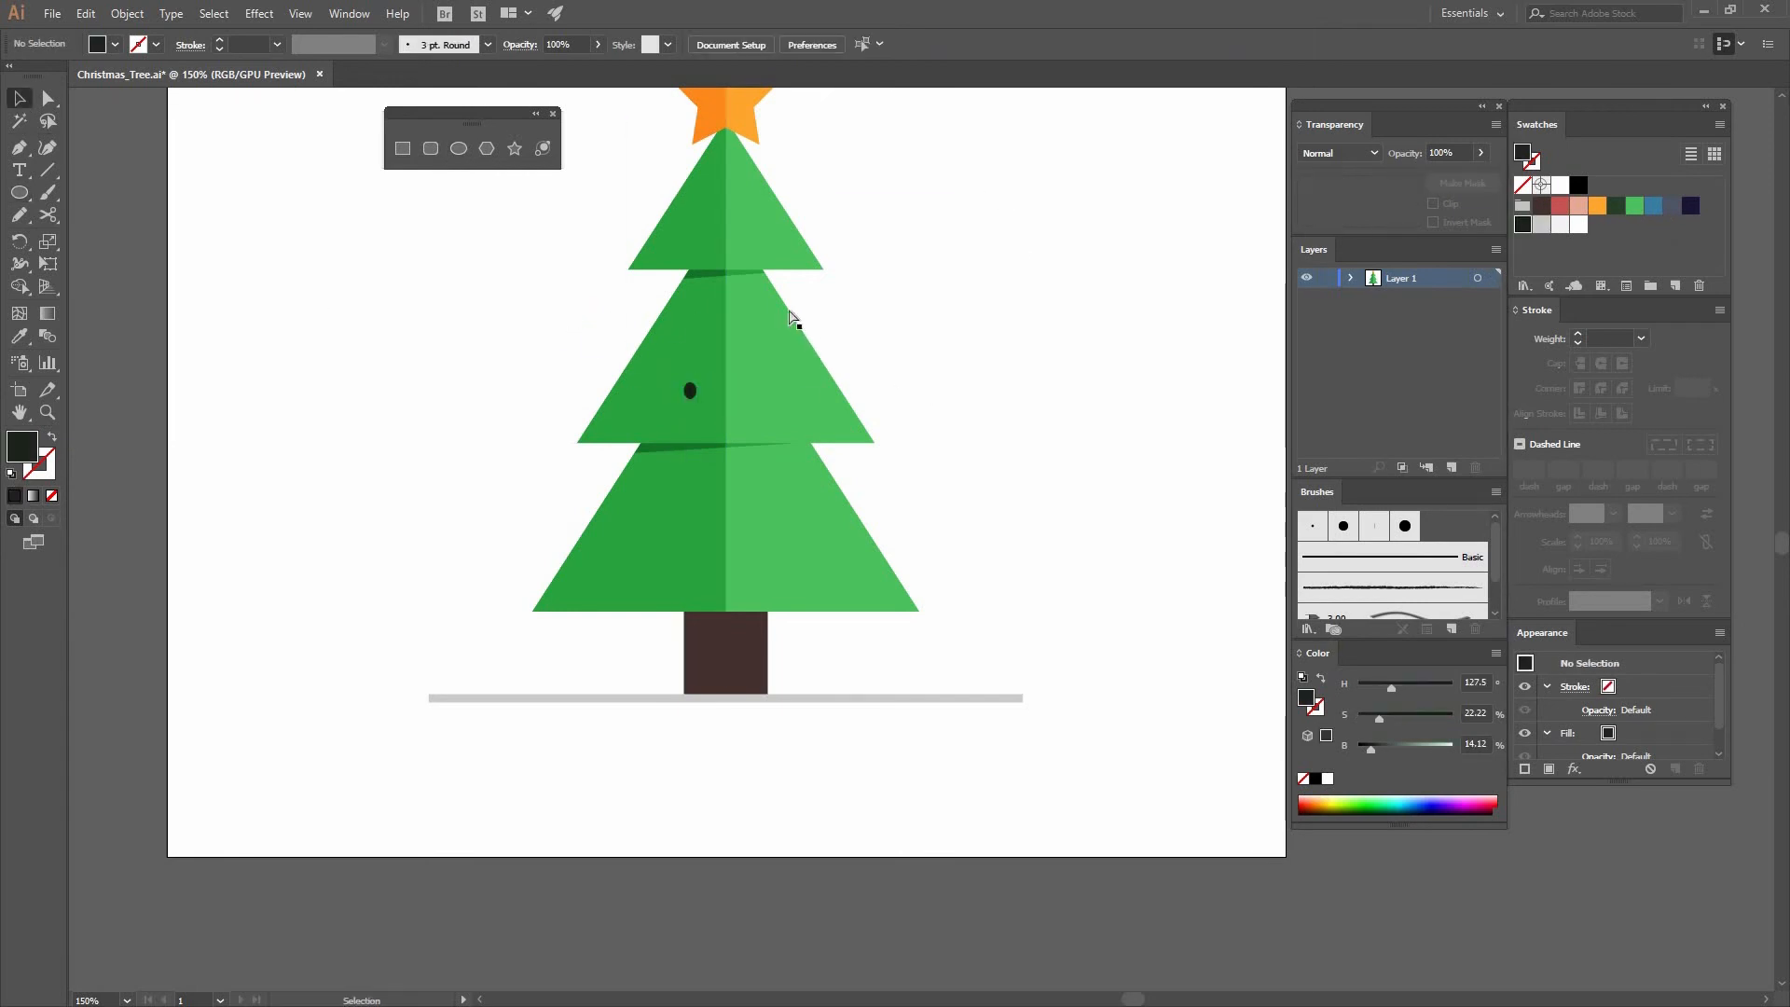
Duplicate the eye horizontally onto the middle triangle's lighter half and group both eyes
key("ctrl+plus")
left_click_drag(612, 341, 715, 343)
left_click(613, 341, "shift")
key("ctrl+g")
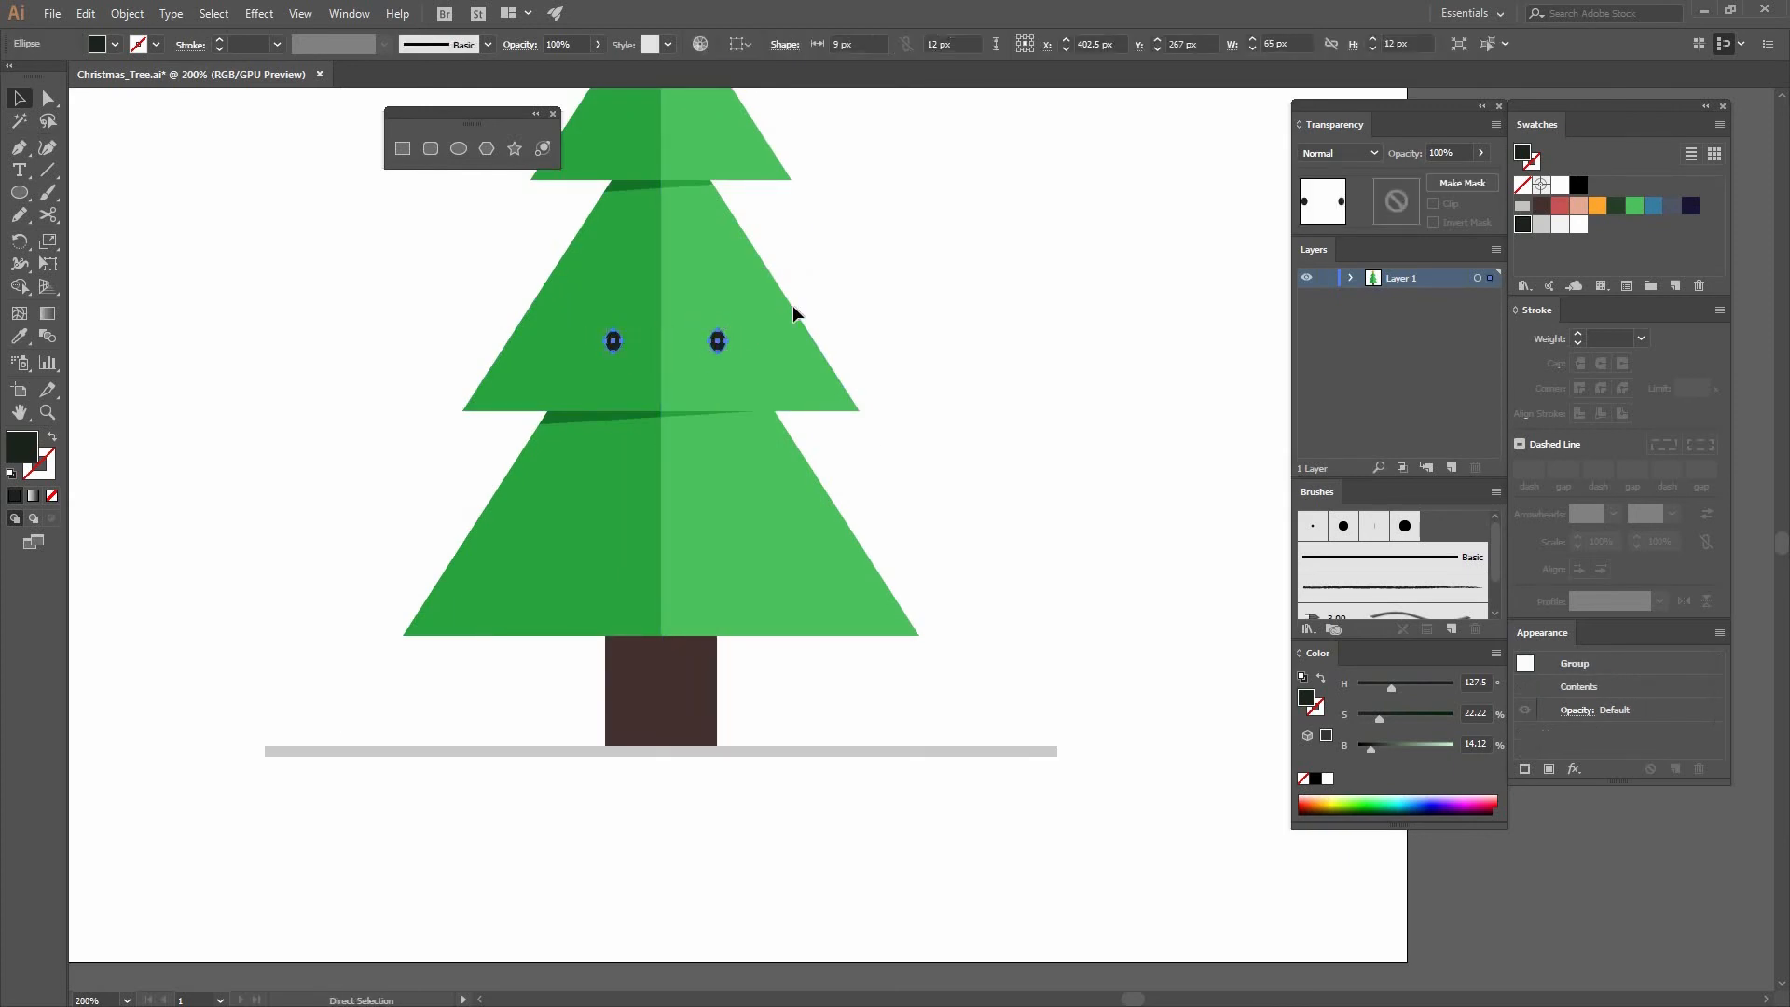
Centre the grouped eyes horizontally on the middle triangle, using the triangle as the key object
left_click(779, 300, "shift")
key("ctrl+g")
left_click(798, 53)
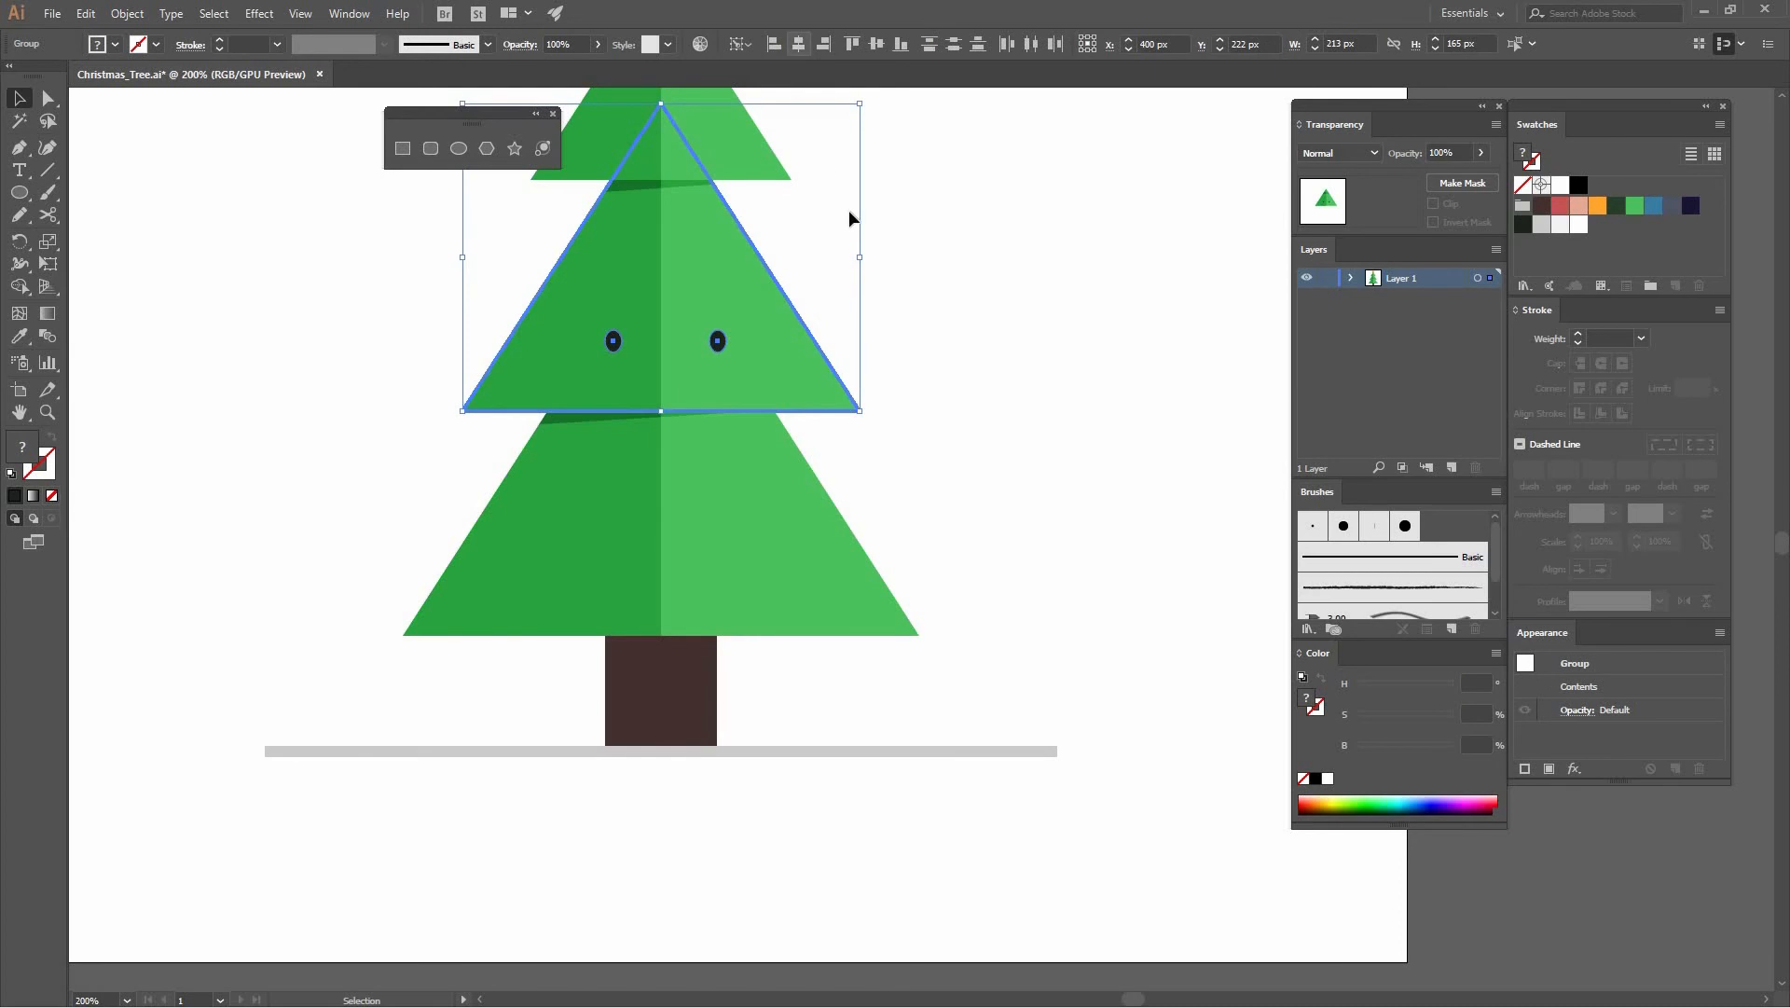
left_click(861, 233)
Create a 28 by 28 px circle on the middle triangle for the mouth
key("l")
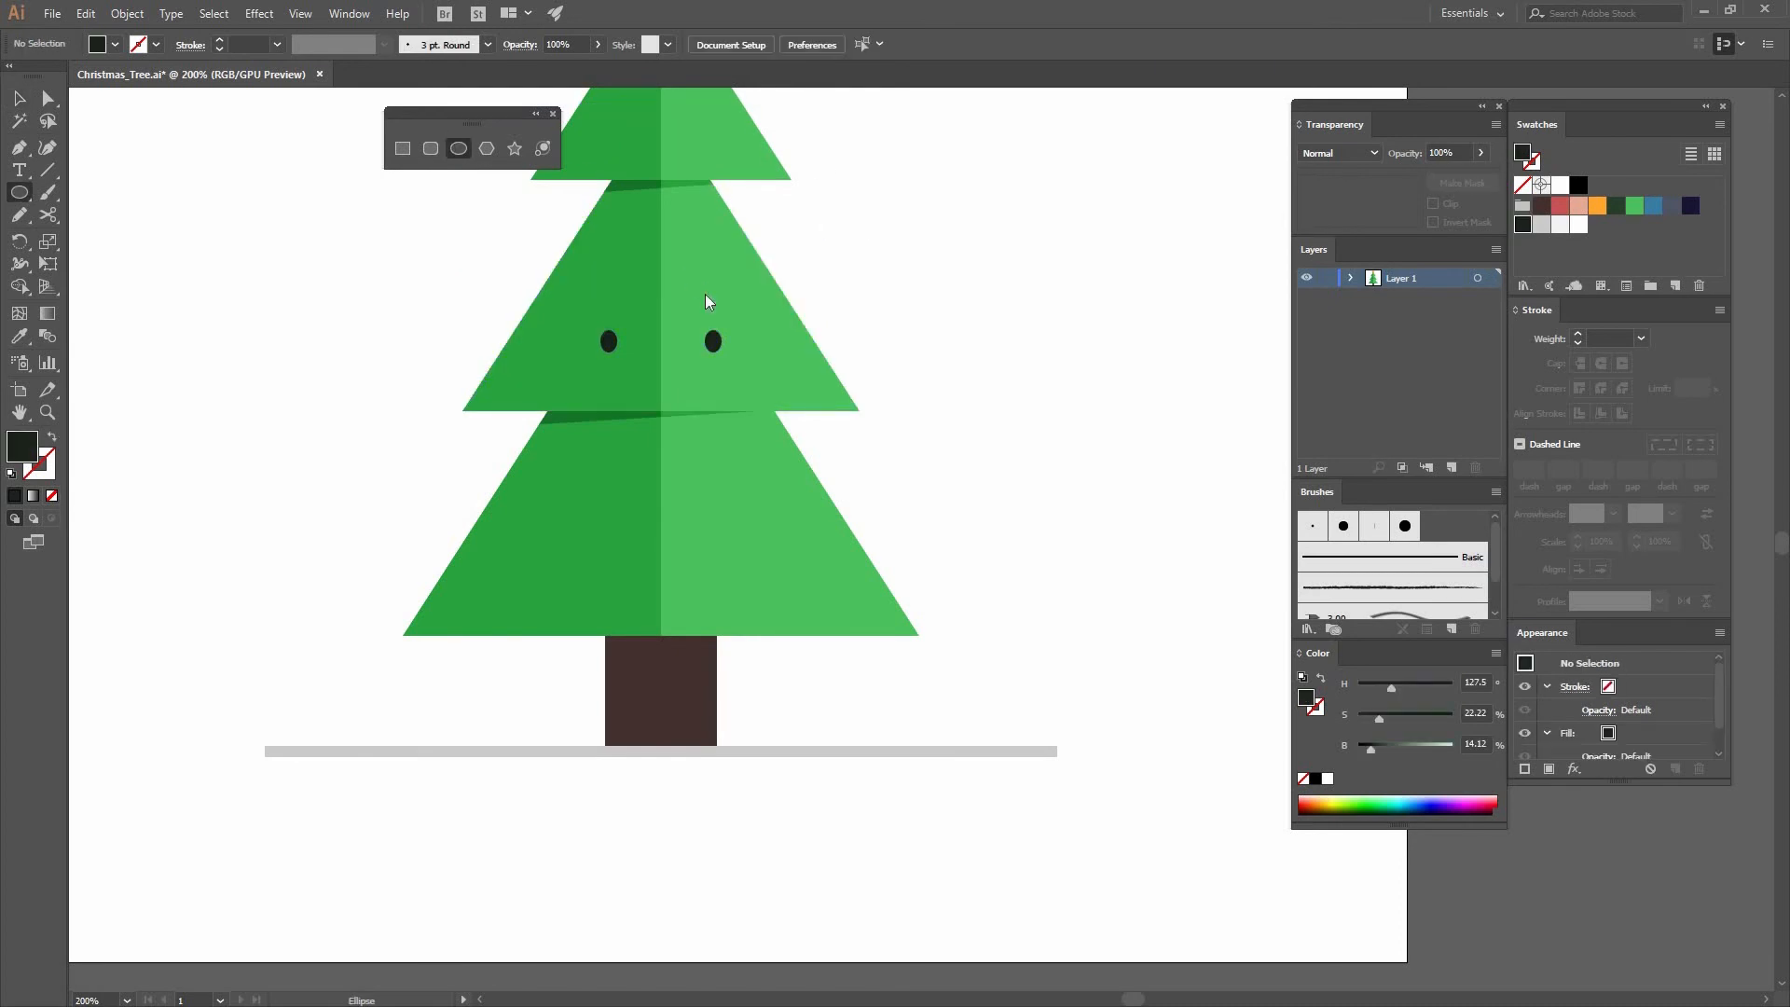
left_click(705, 293)
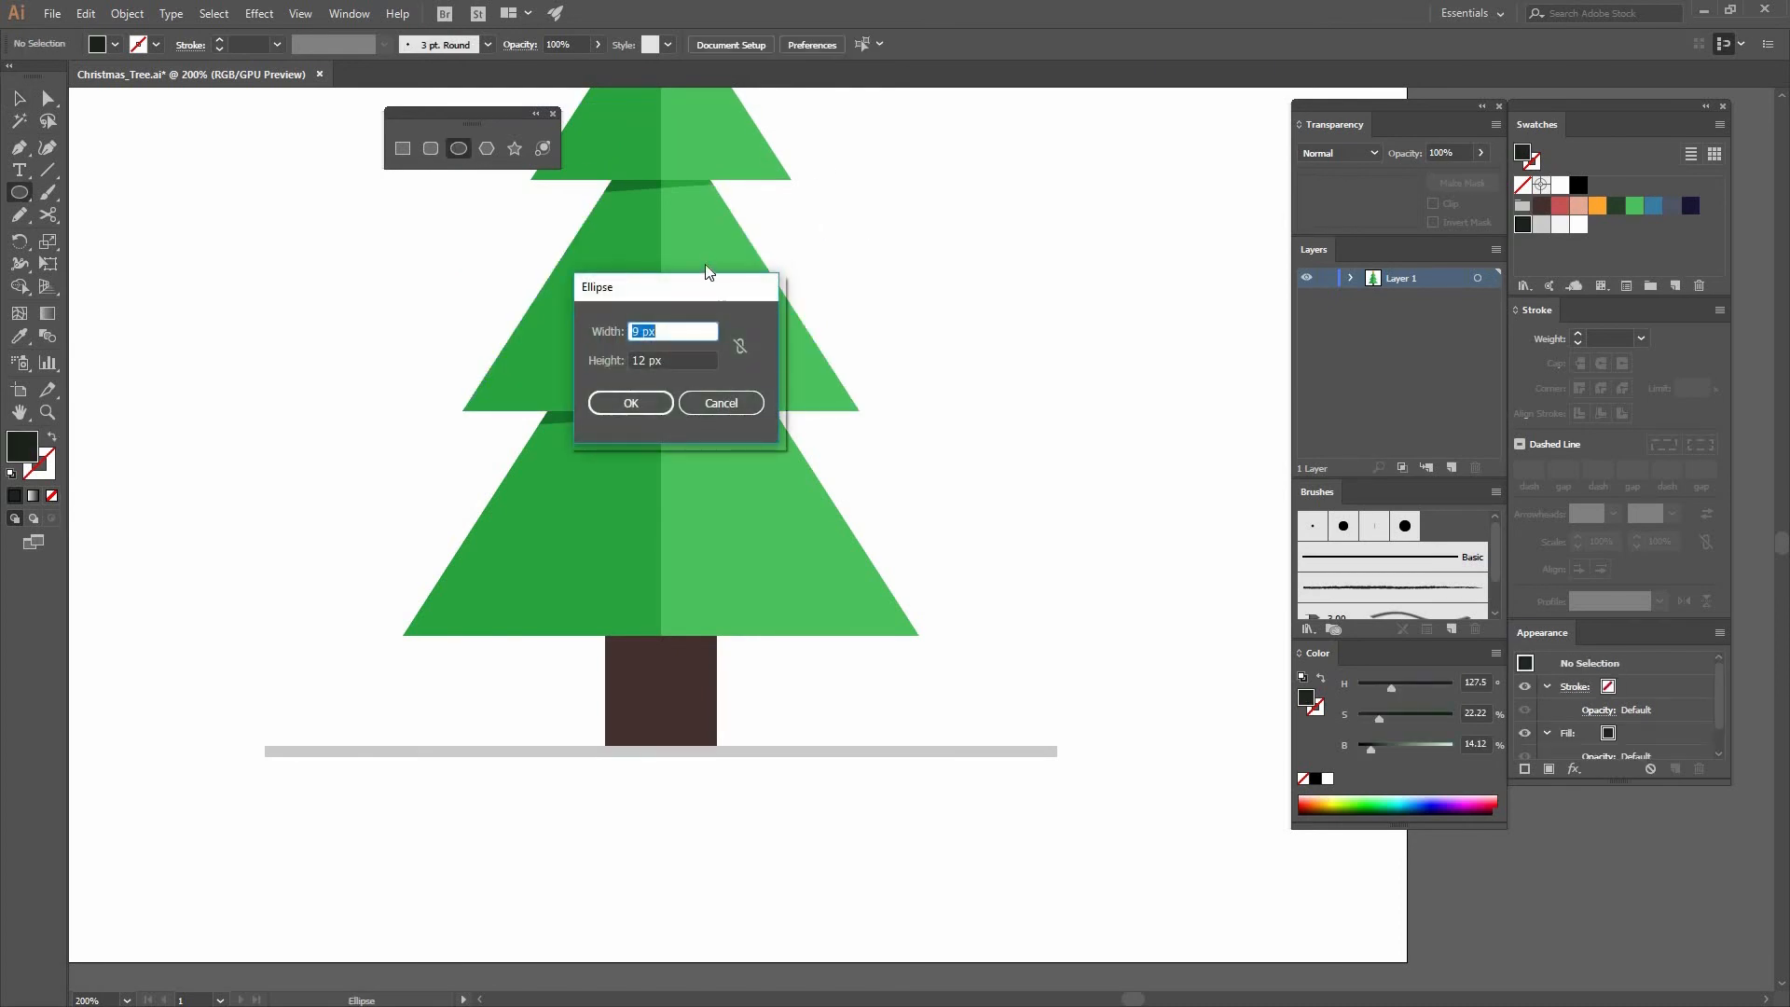
type("28")
left_click(665, 359)
type("28")
left_click(630, 402)
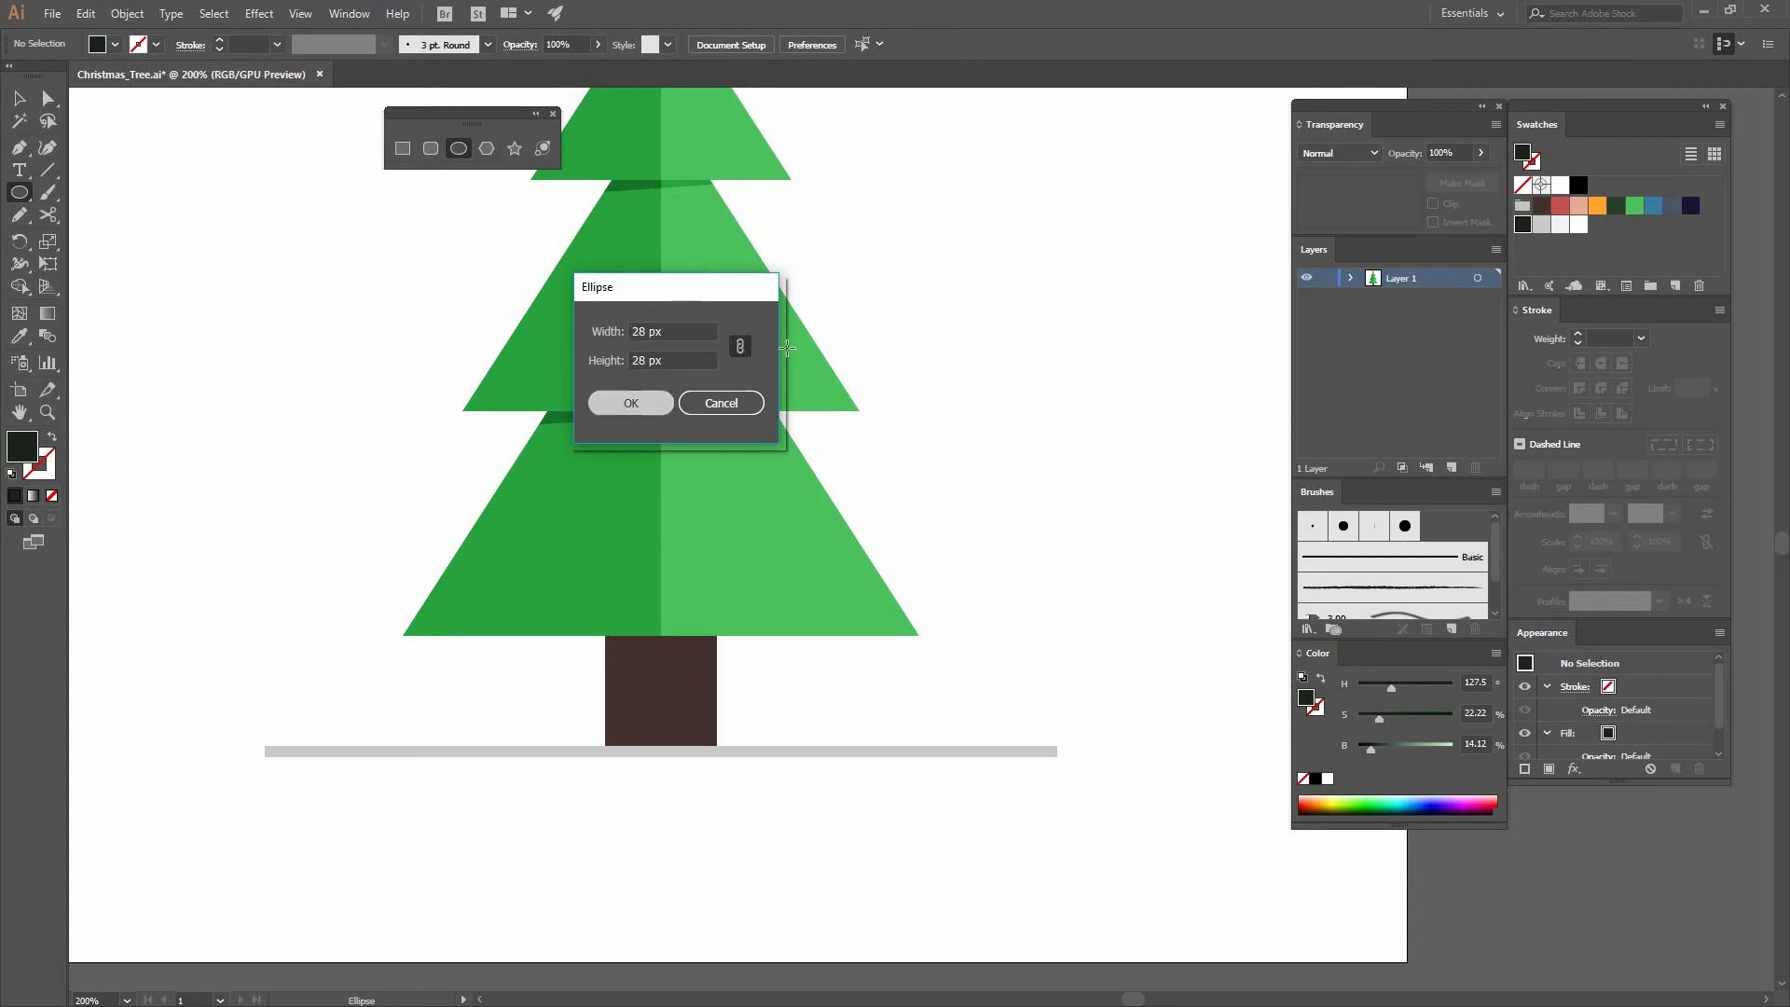
Create a 20 by 20 px circle beside the tree for the tongue
left_click(864, 287)
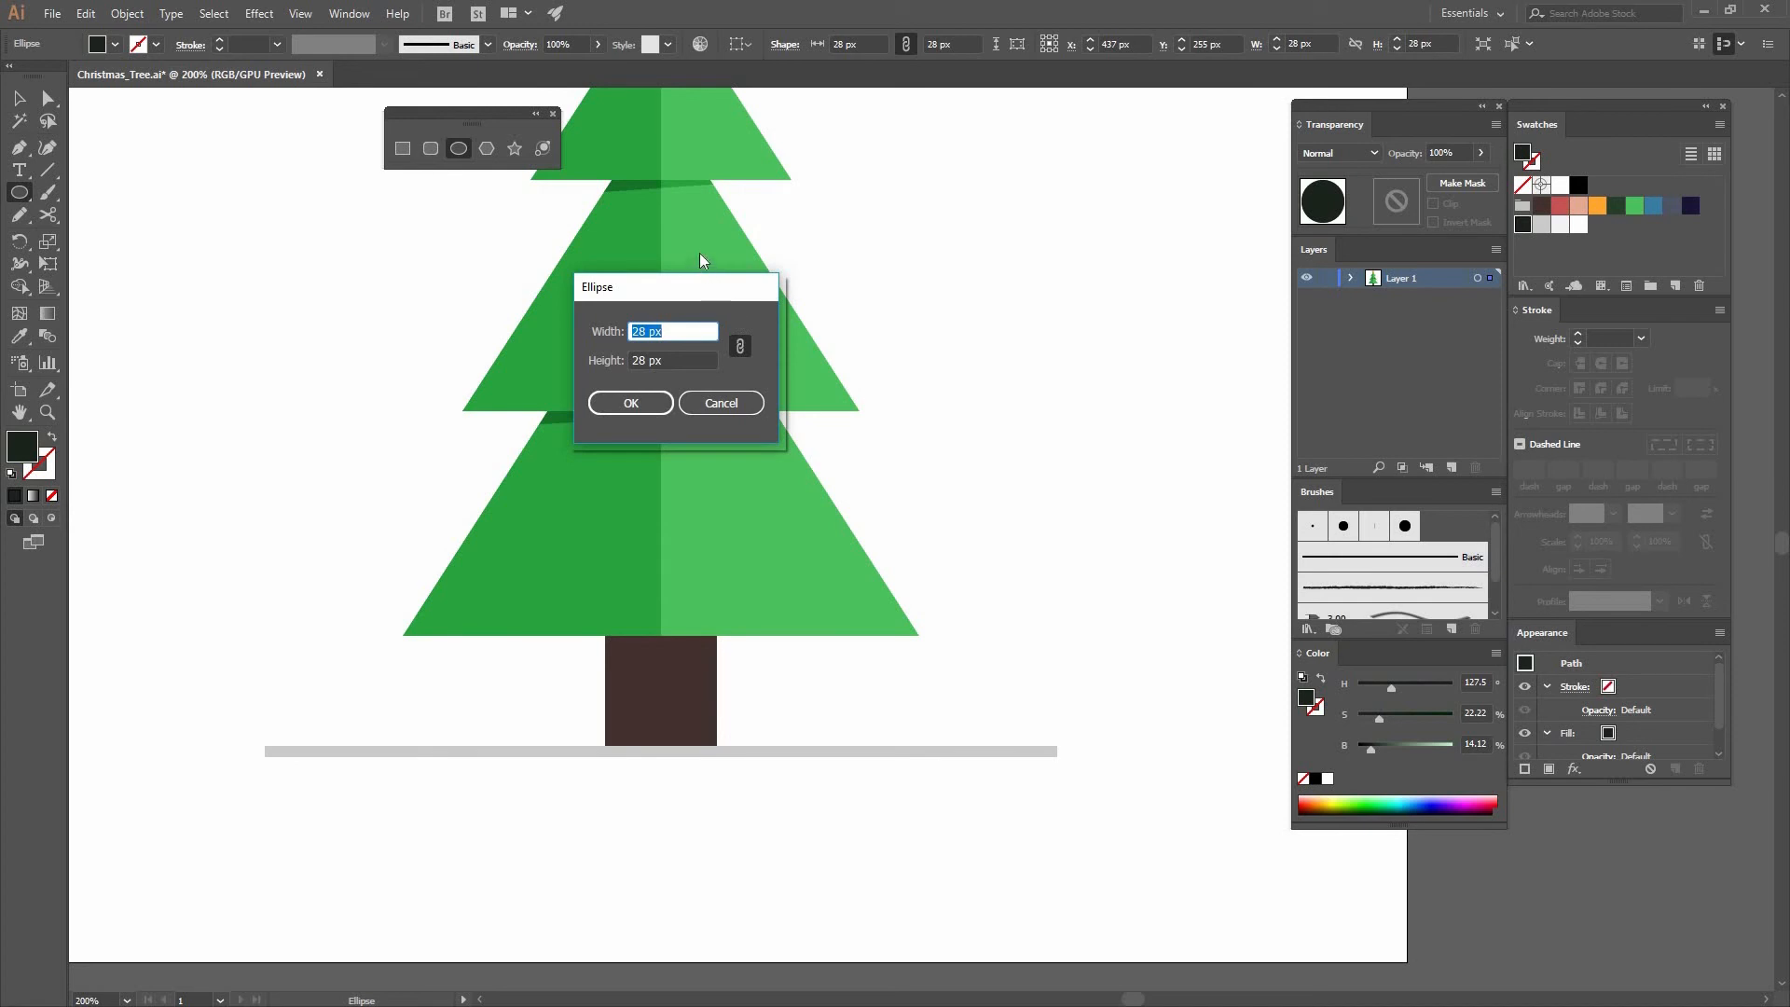
type("20")
key("Return")
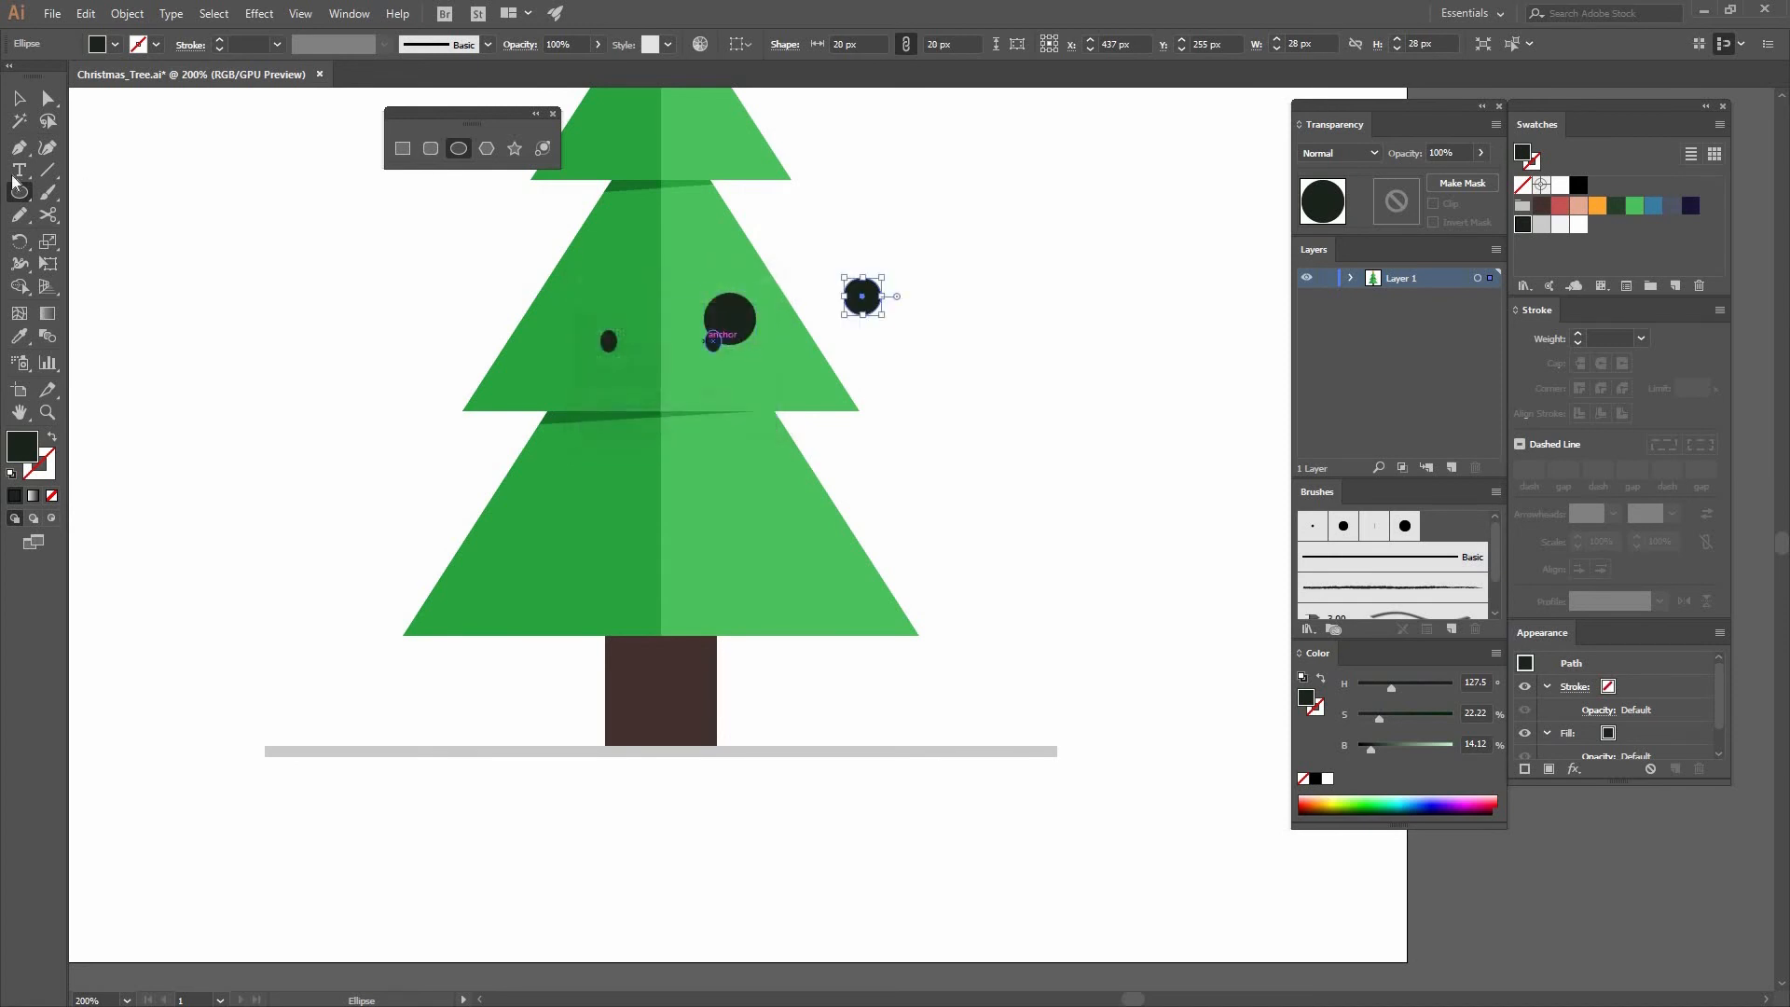
Fill the 28 px circle with the dark green swatch and the 20 px circle with the light salmon swatch
left_click(19, 97)
left_click(749, 328)
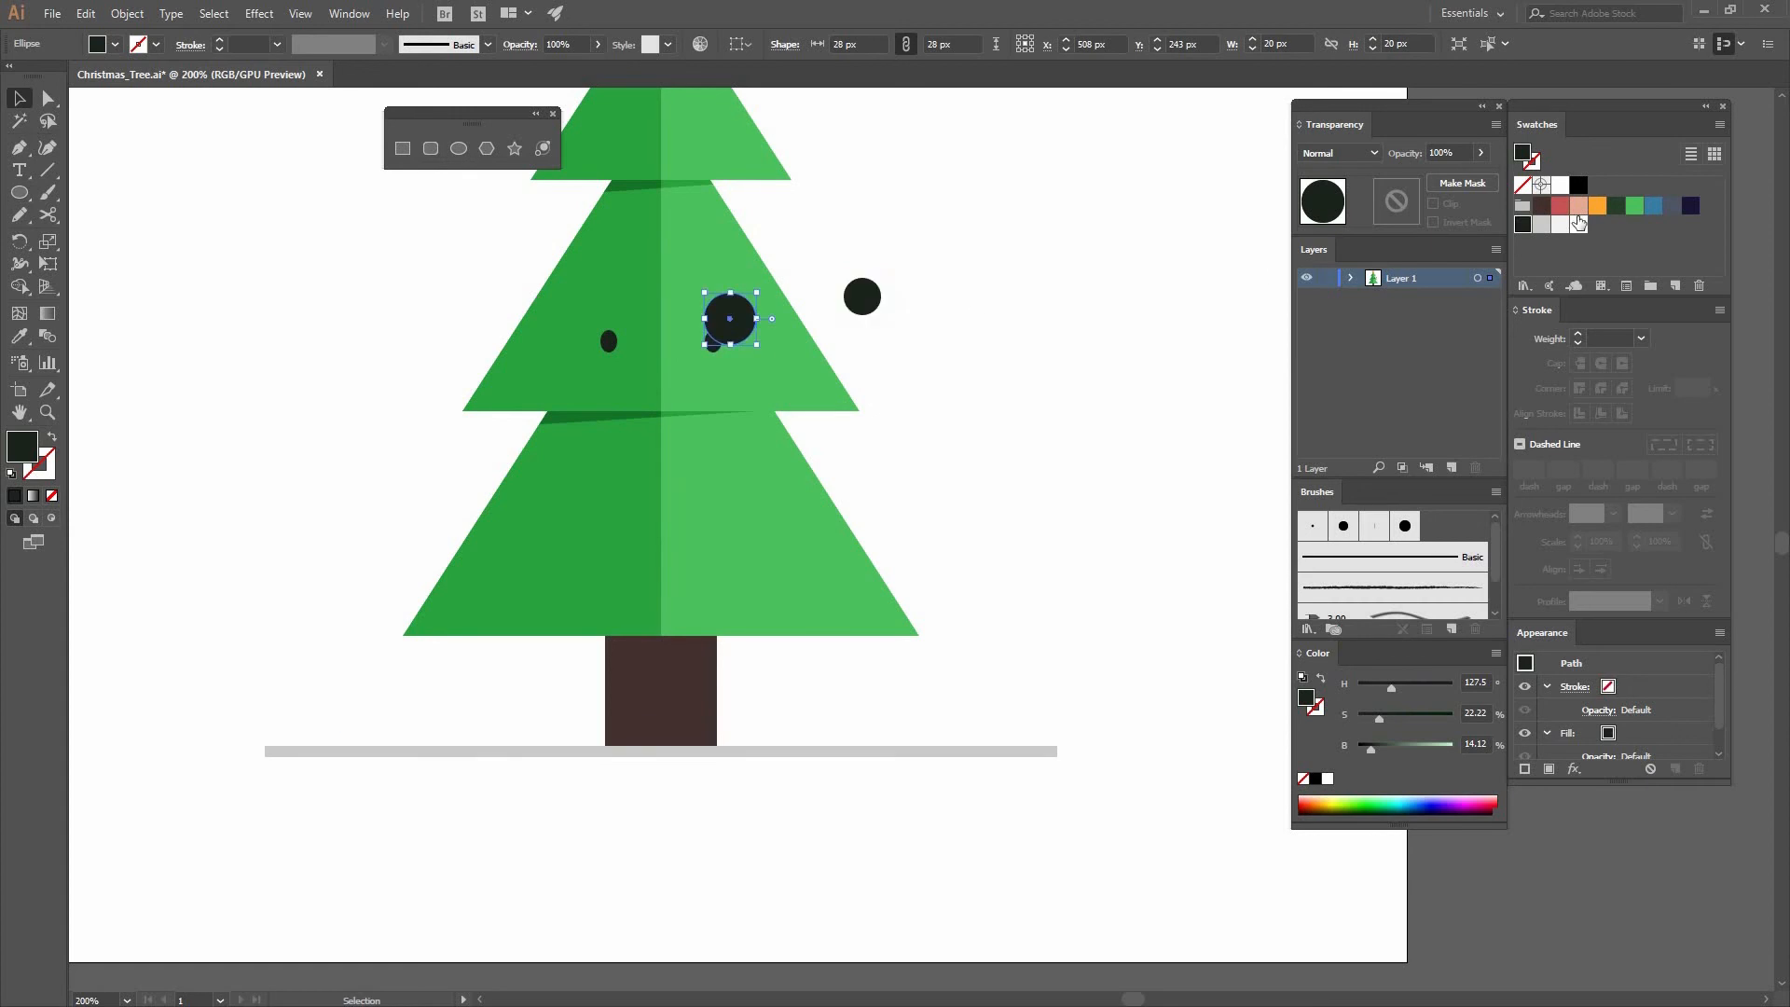
left_click(863, 296)
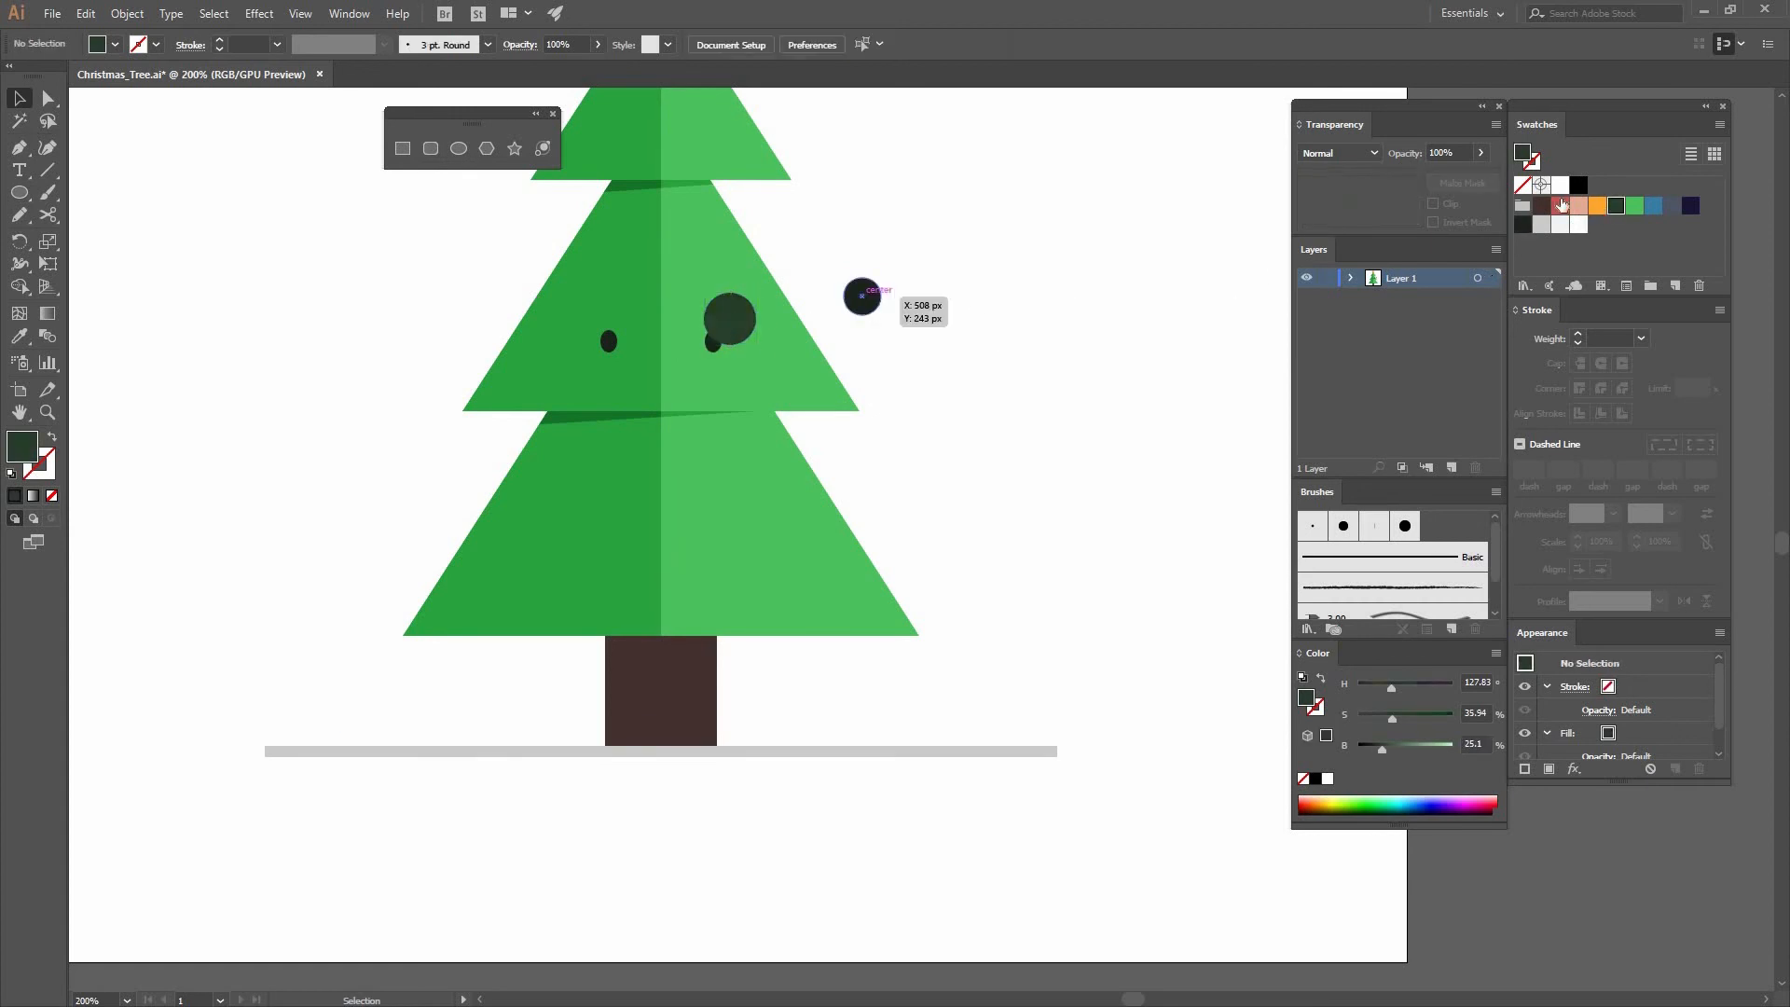
left_click(935, 349)
left_click(737, 326)
left_click(1016, 301)
Delete the dark green circle's top anchor point and join the open path into a half-circle mouth
left_click(49, 100)
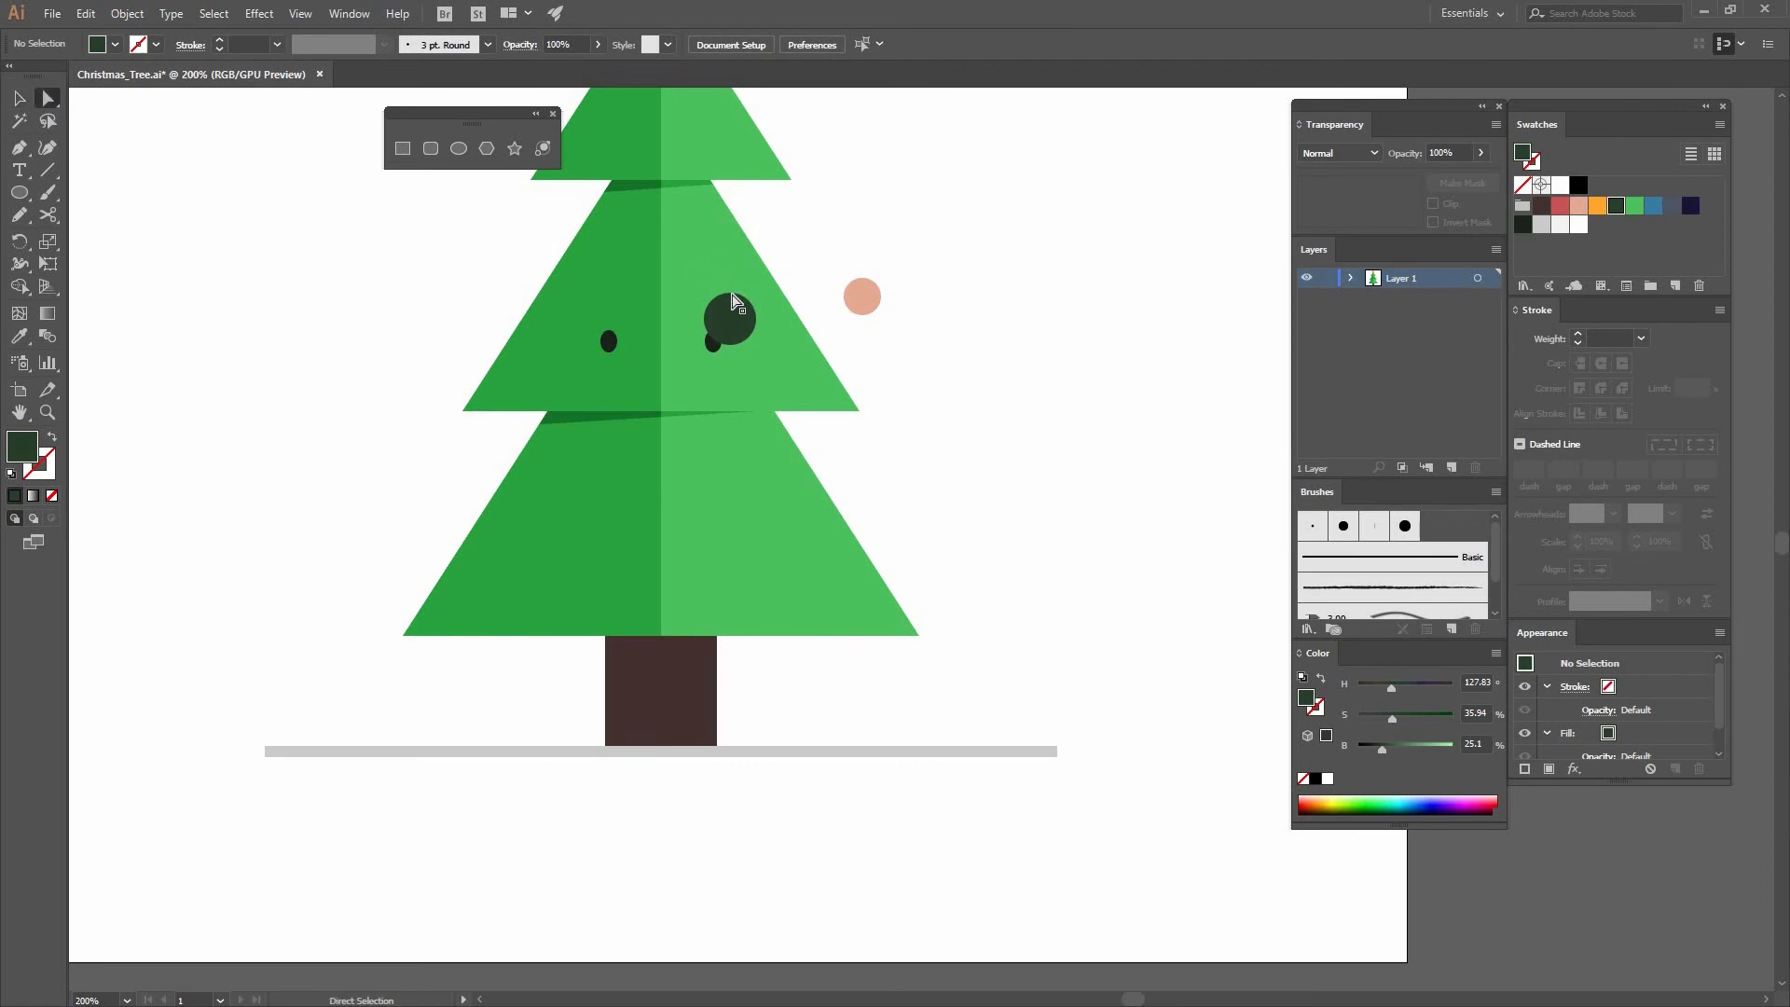
left_click(732, 303)
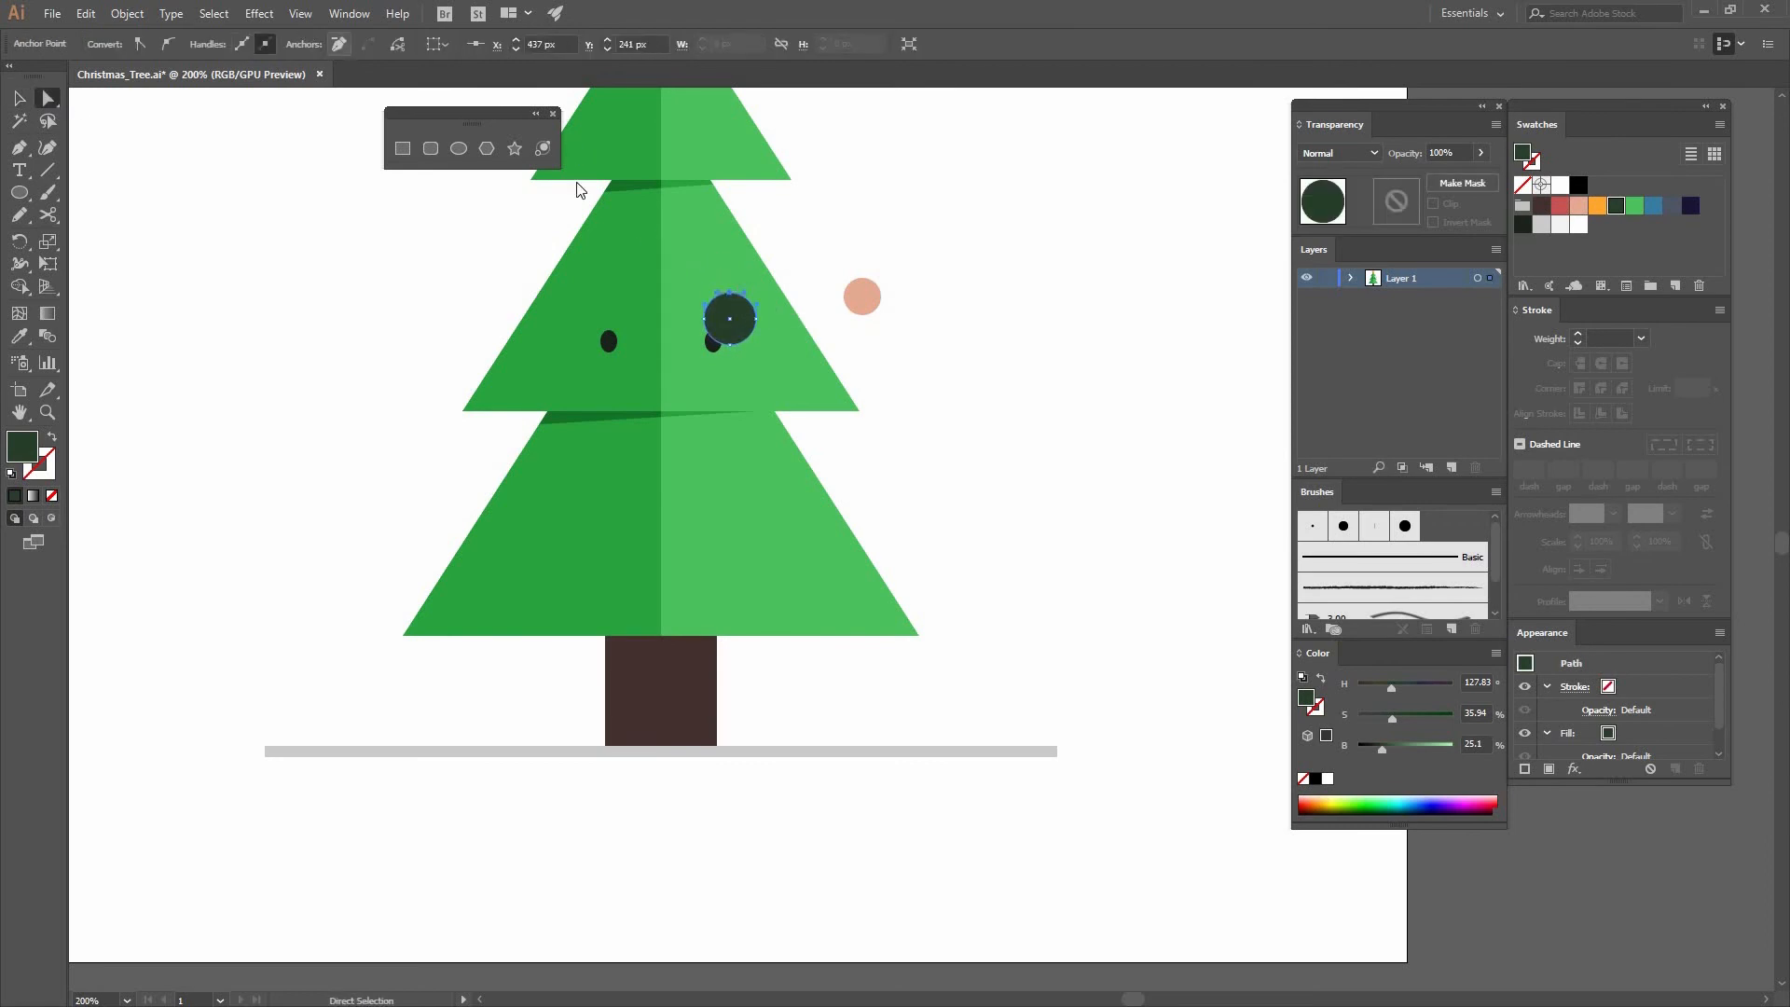
left_click(344, 47)
key("ctrl+z")
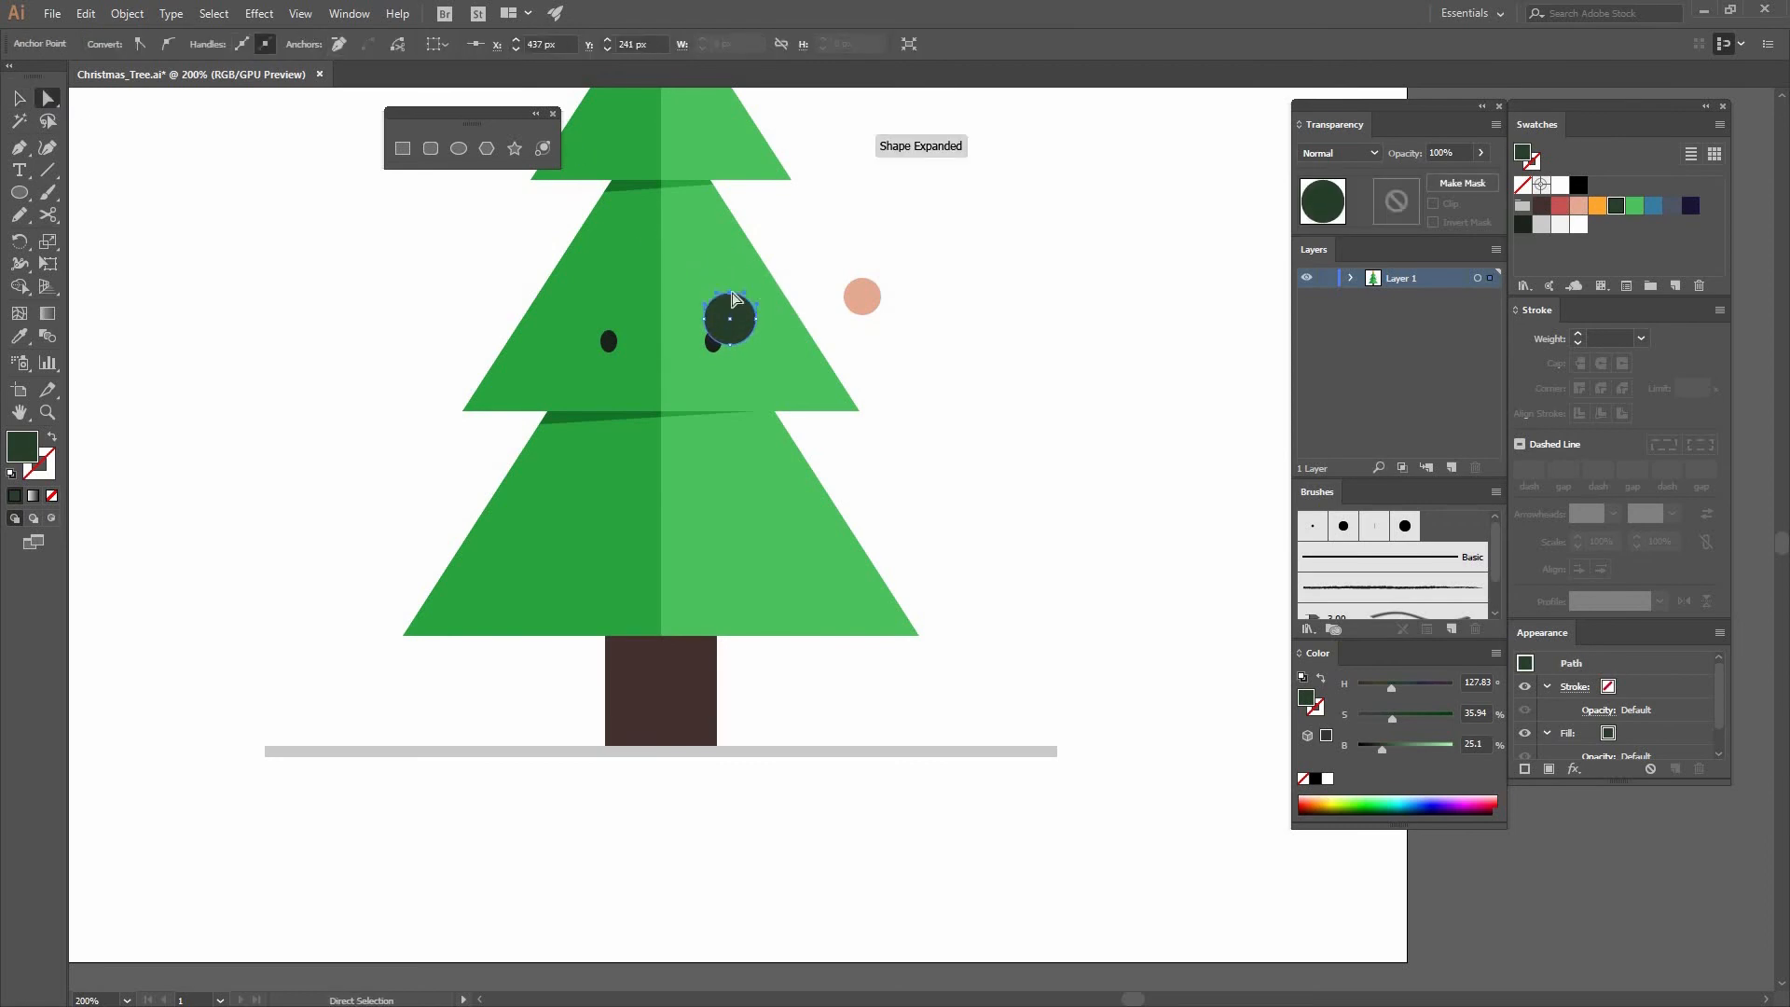
key("Delete")
key("ctrl+j")
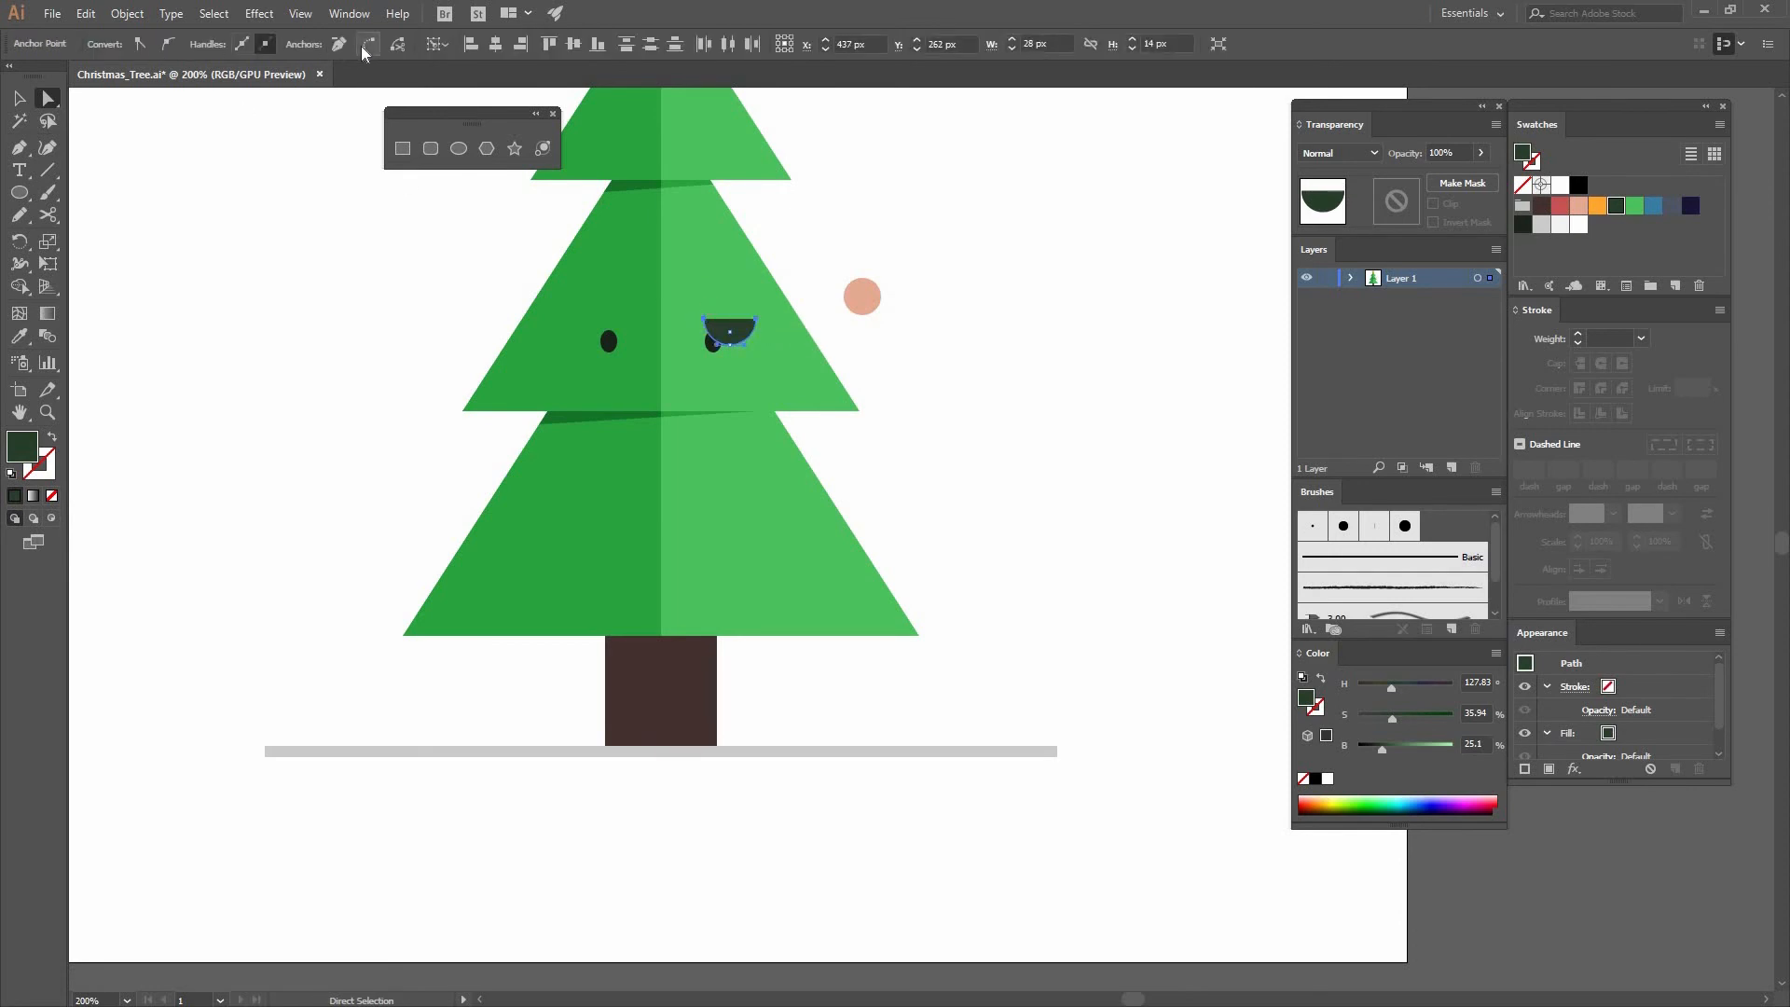
Move the salmon circle over the lower part of the mouth and centre the two shapes horizontally
key("v")
left_click(895, 322)
left_click_drag(861, 297, 737, 343)
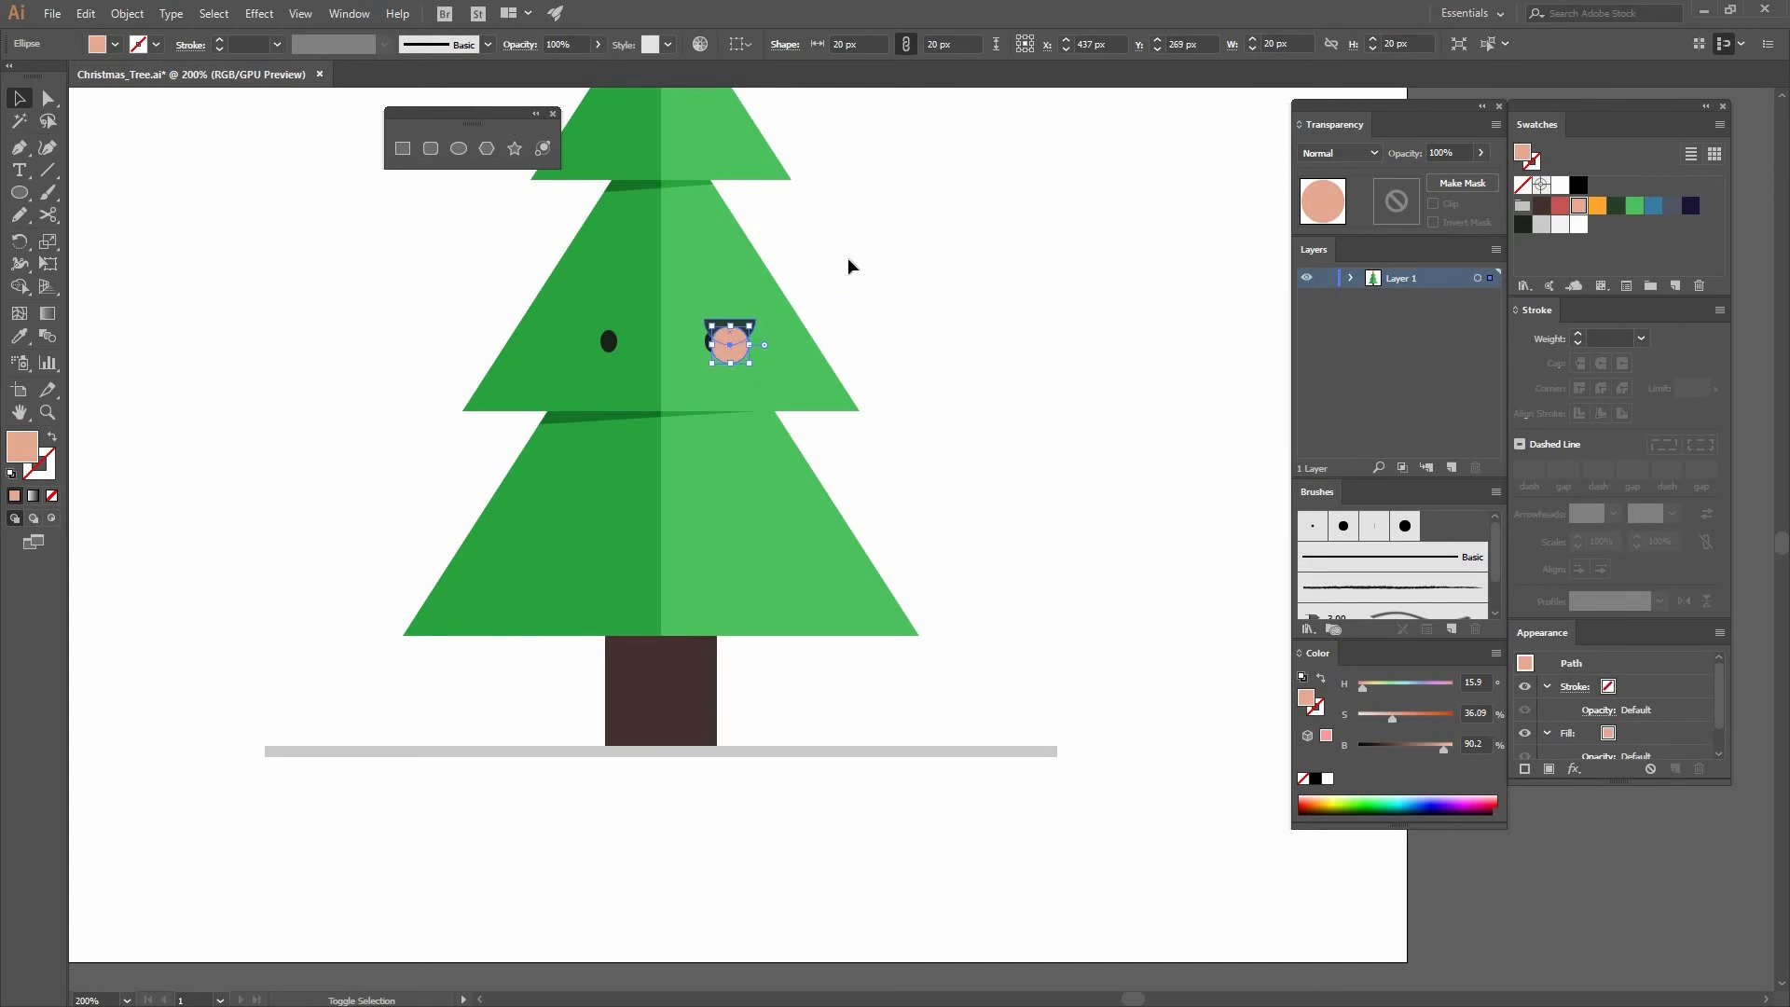
key("ctrl+equal")
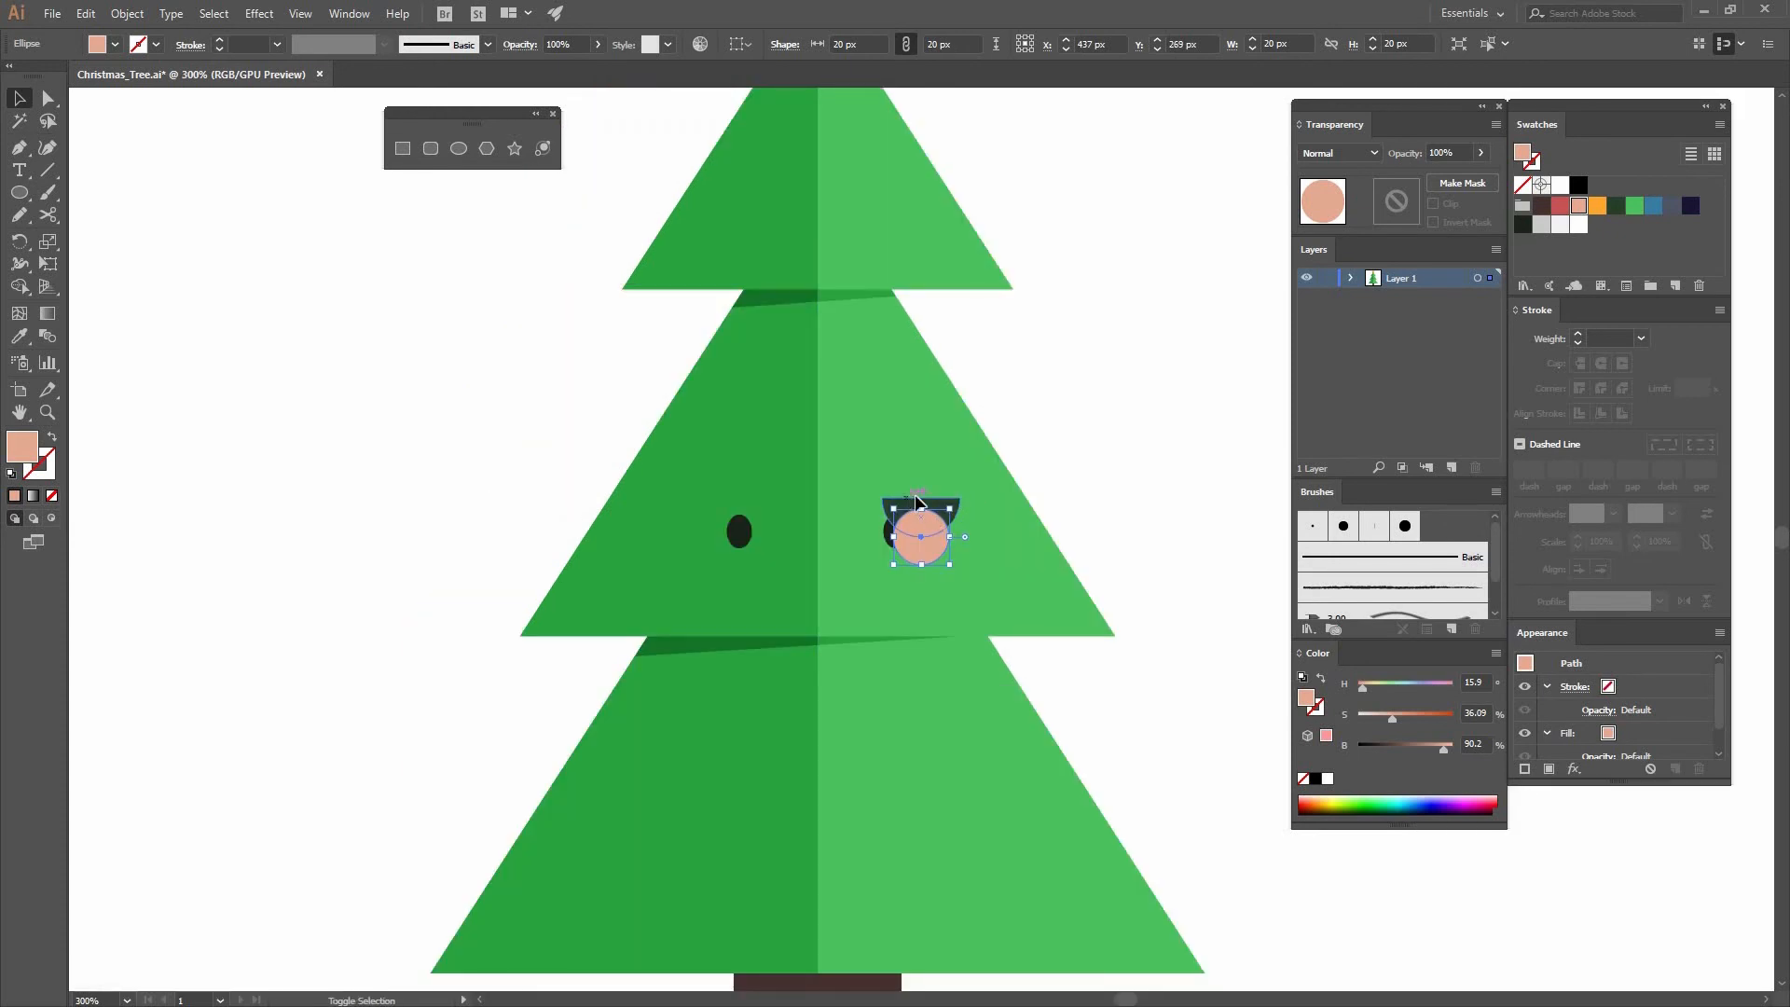
left_click(941, 508, "shift")
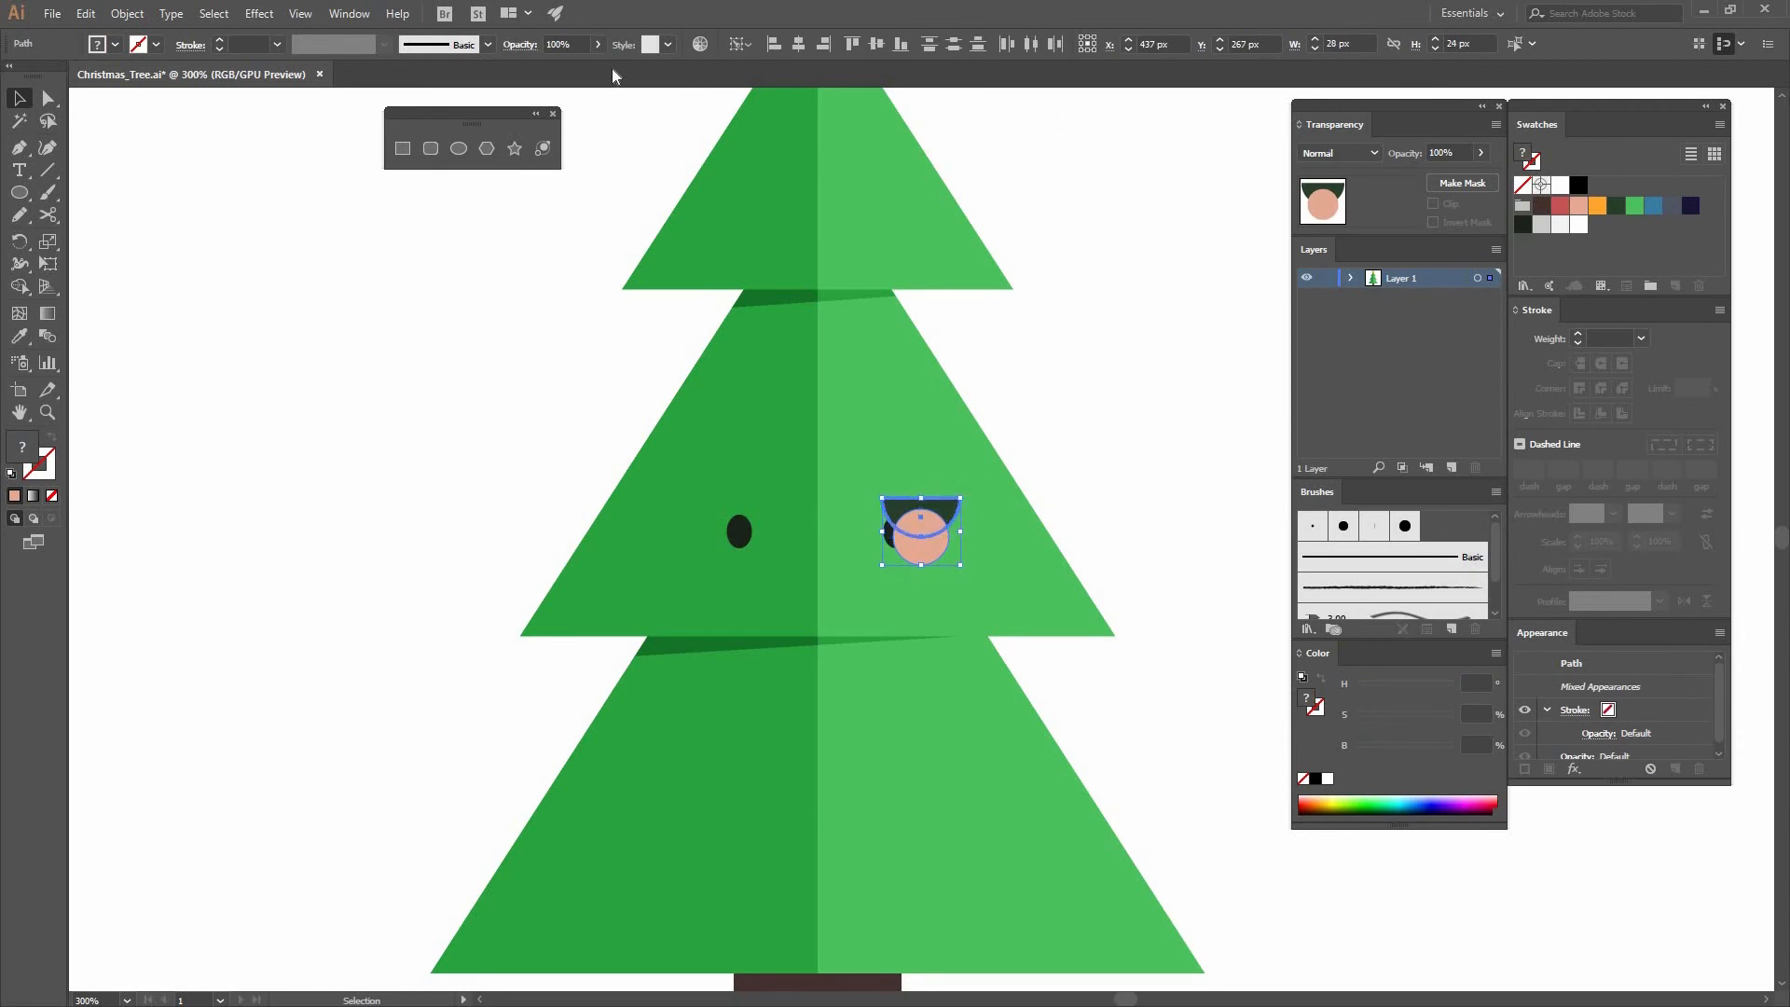
left_click(800, 45)
left_click(1164, 422)
Cut the salmon circle and paste it in place inside the half-circle mouth with Draw Inside, then return to normal drawing
left_click(942, 541)
key("ctrl+x")
left_click(893, 533)
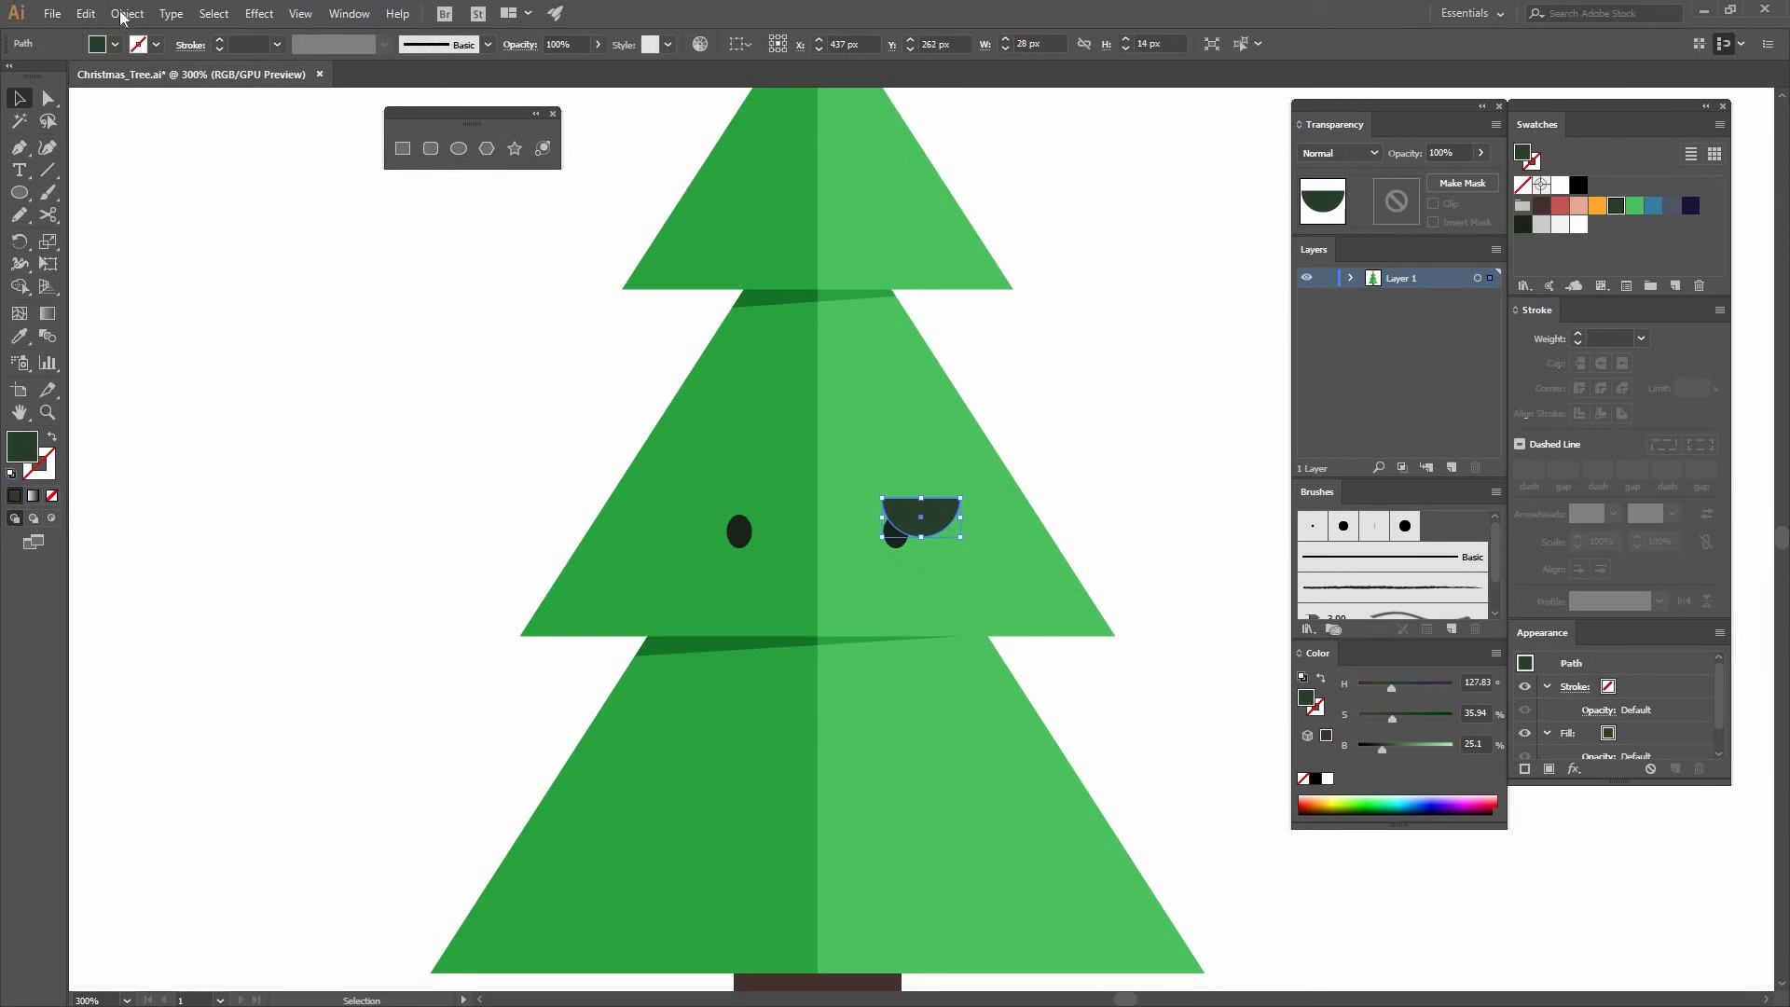
left_click(51, 517)
key("ctrl+v")
left_click(1055, 413)
key("shift+d")
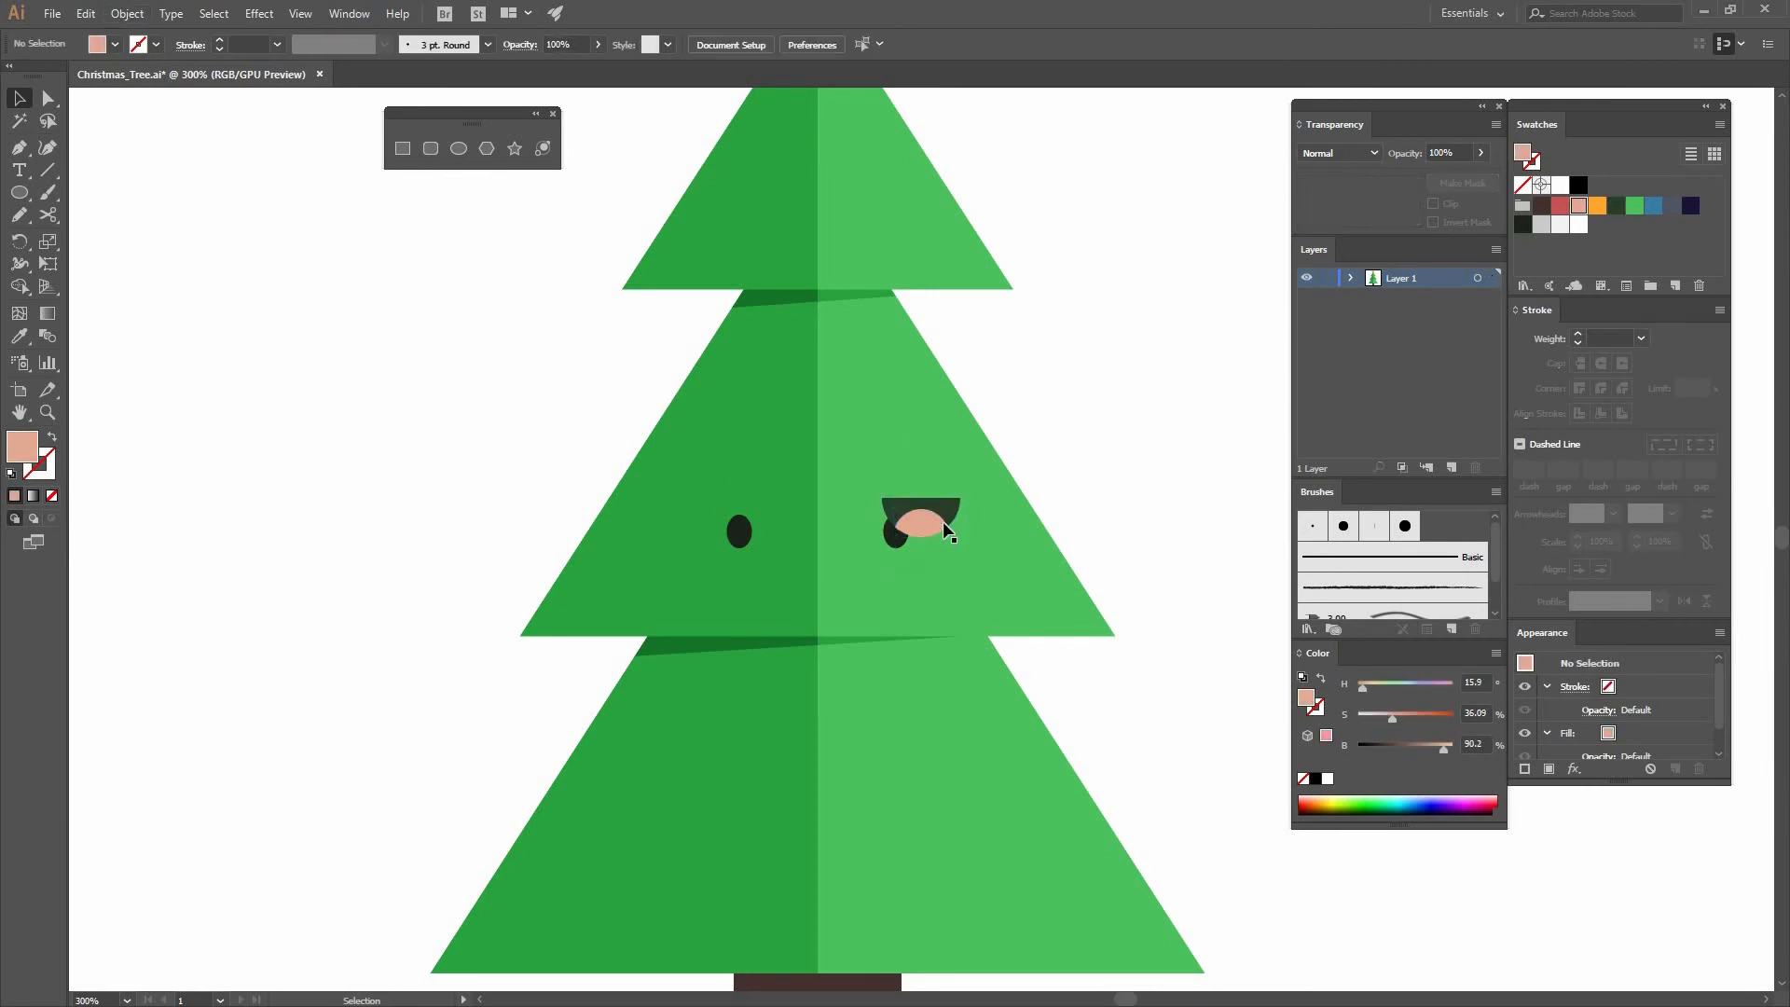
Move the mouth between the eyes, centre it horizontally on the middle triangle and raise it slightly
left_click_drag(948, 571, 923, 577)
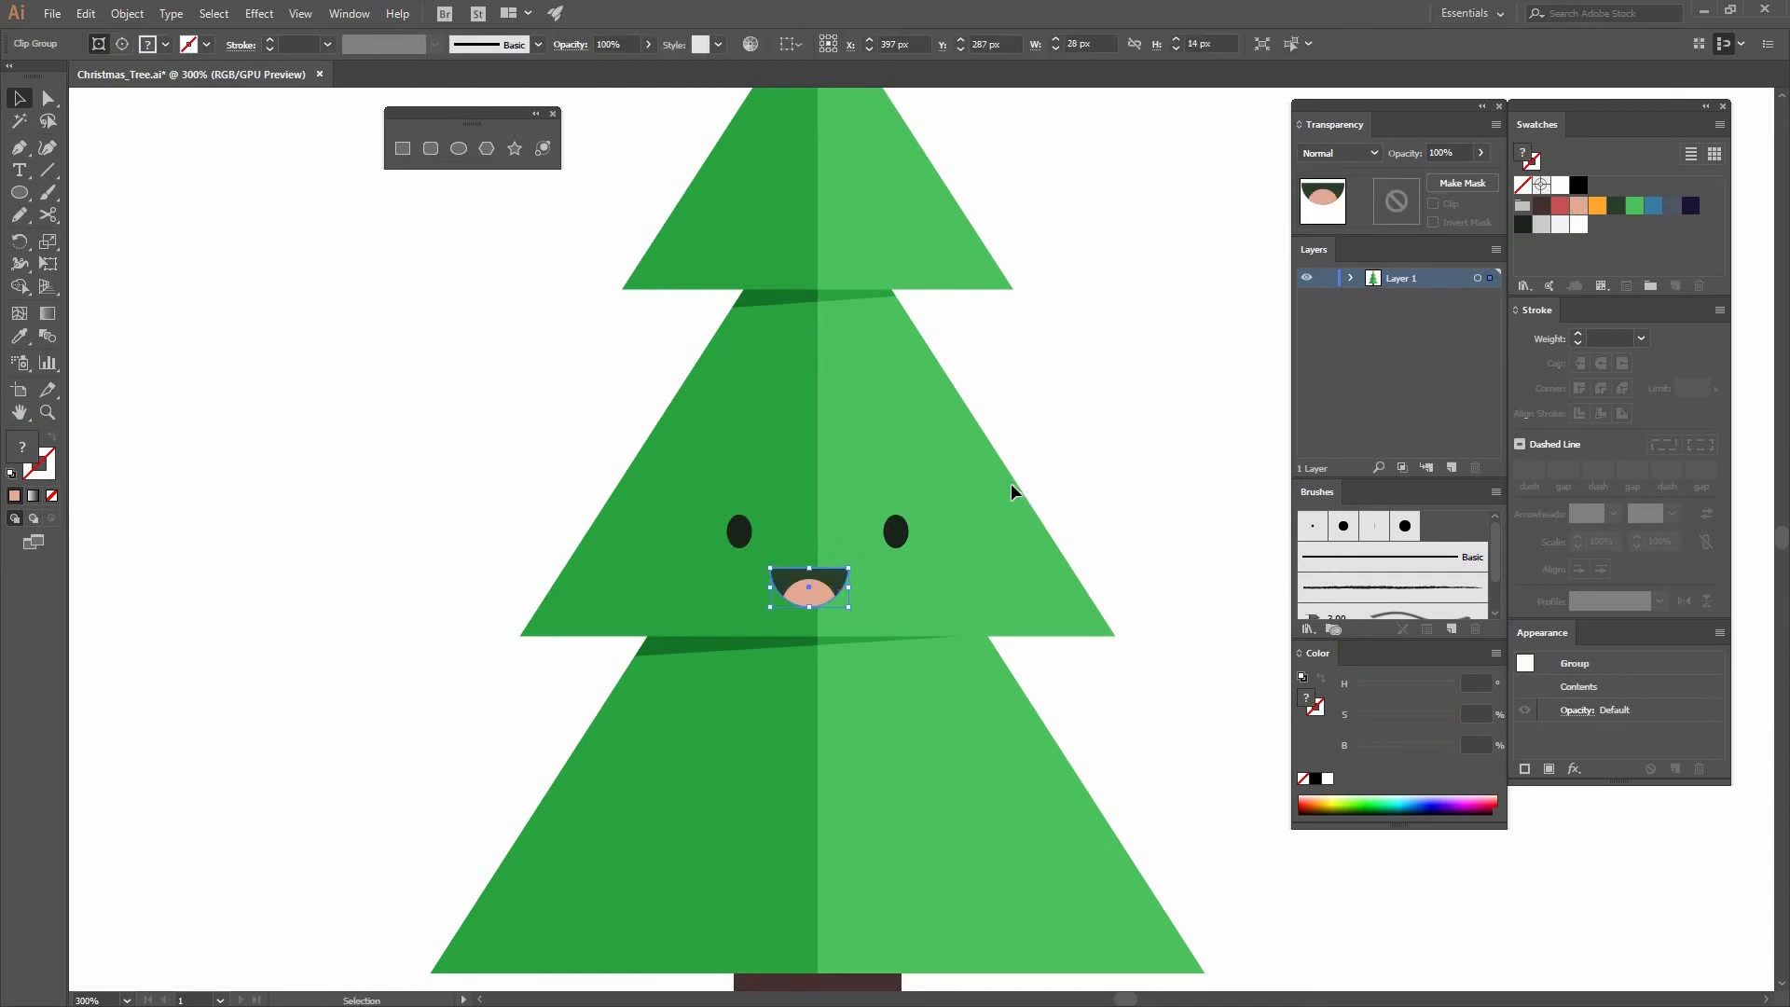
left_click(1021, 488)
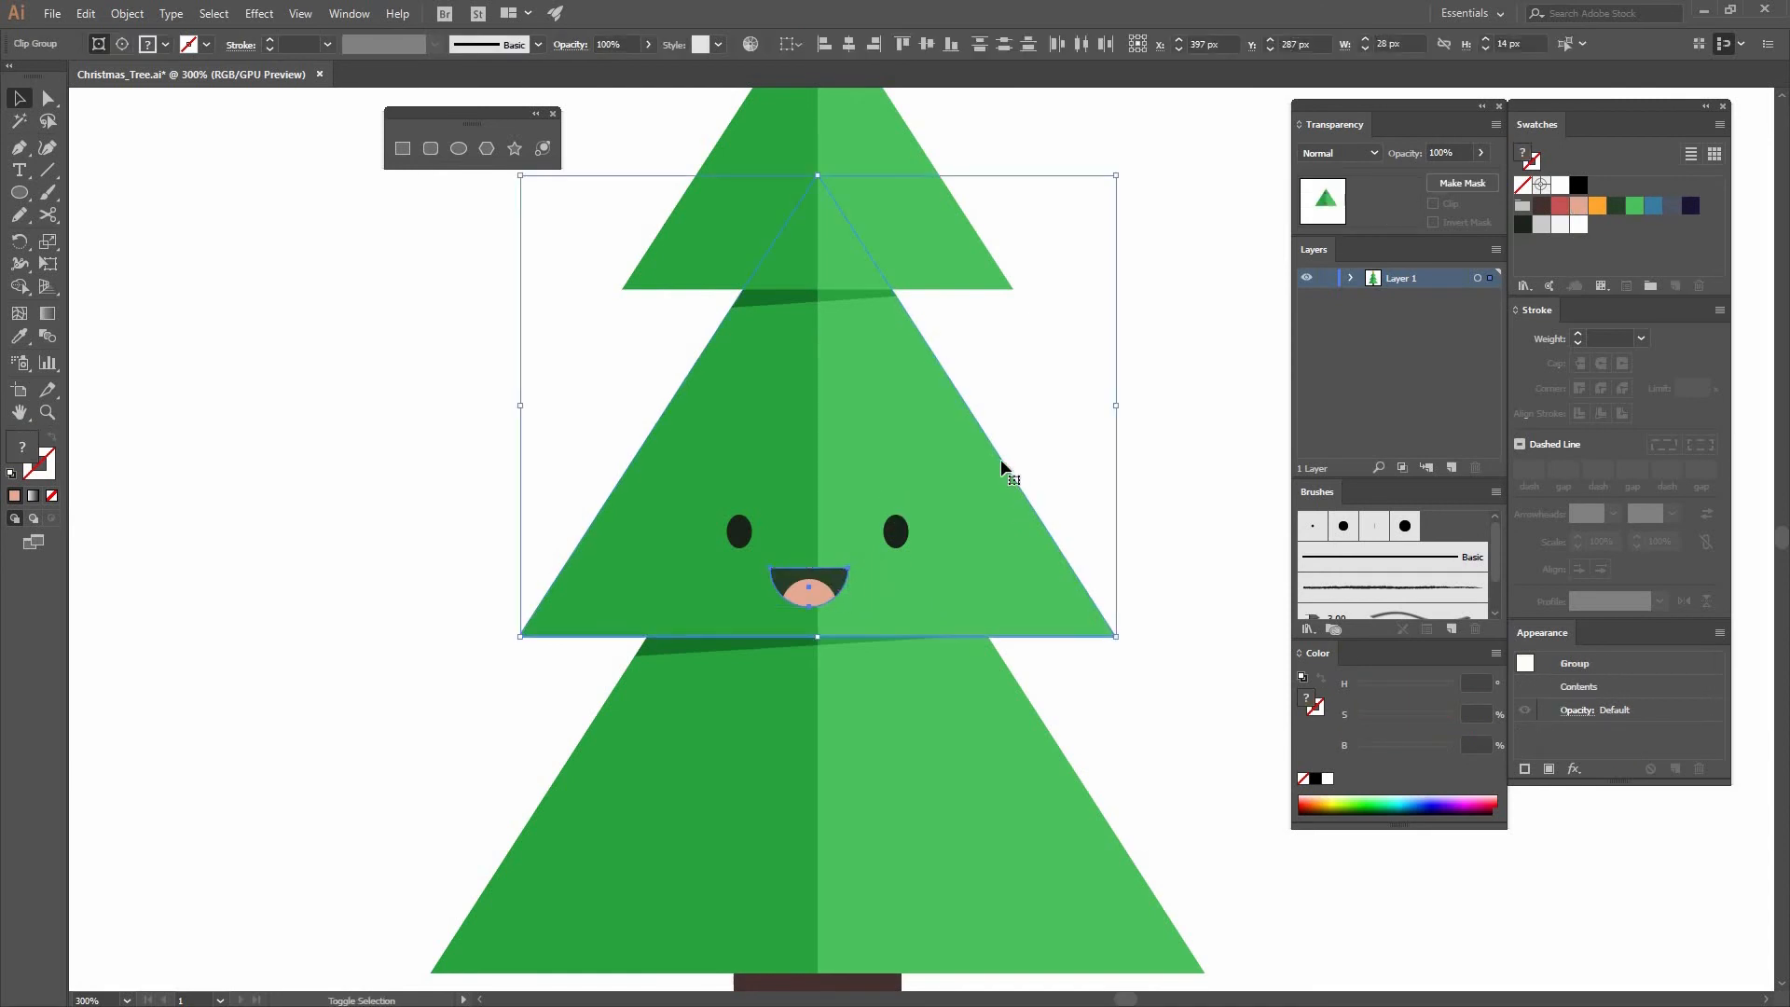
left_click(1066, 329)
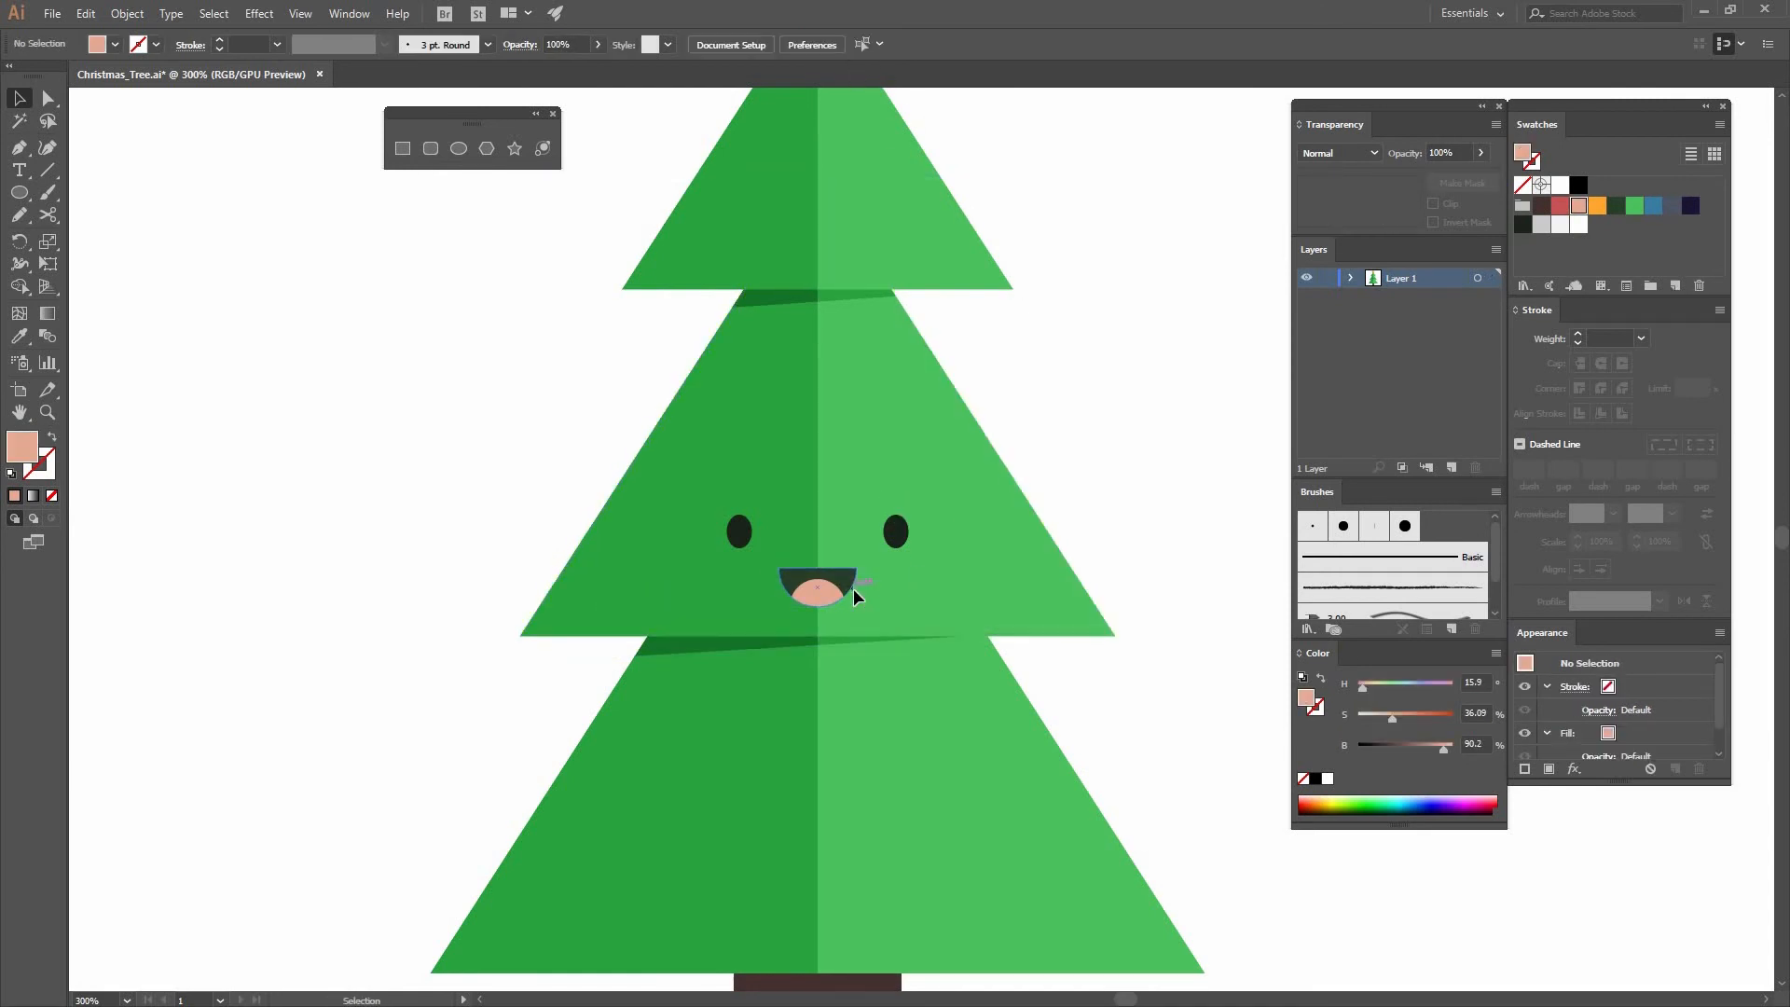
left_click_drag(853, 576, 853, 549)
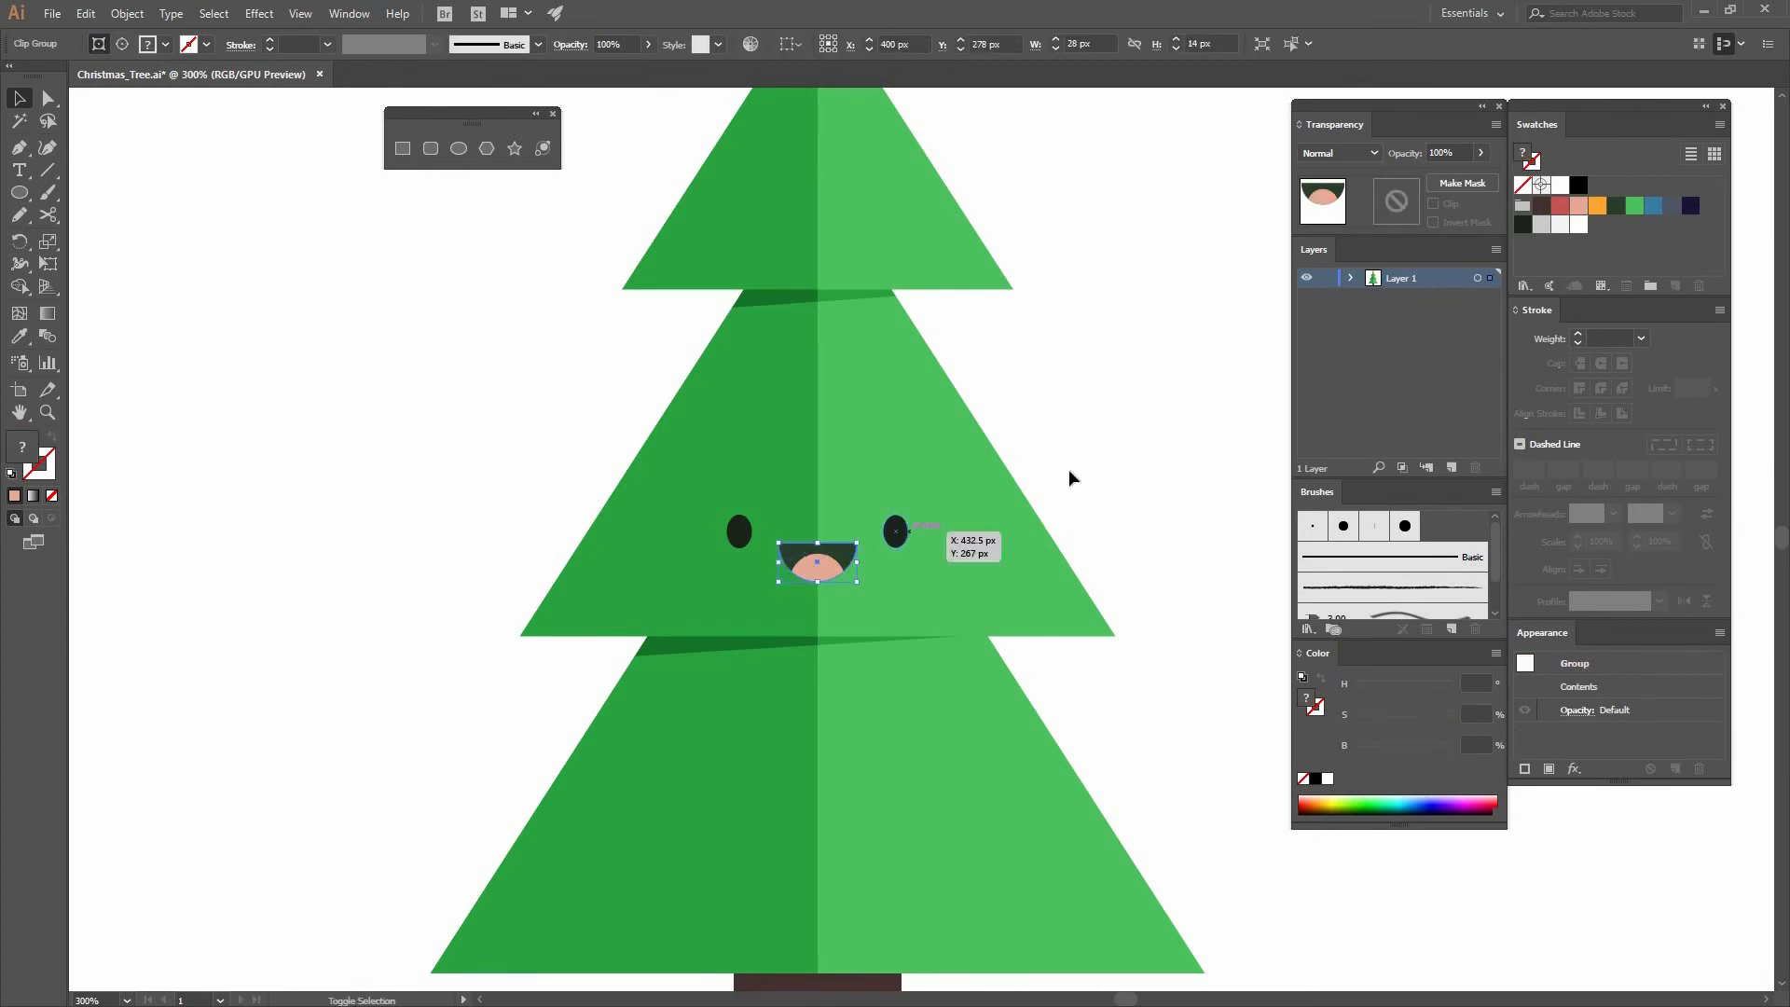
left_click(1072, 463)
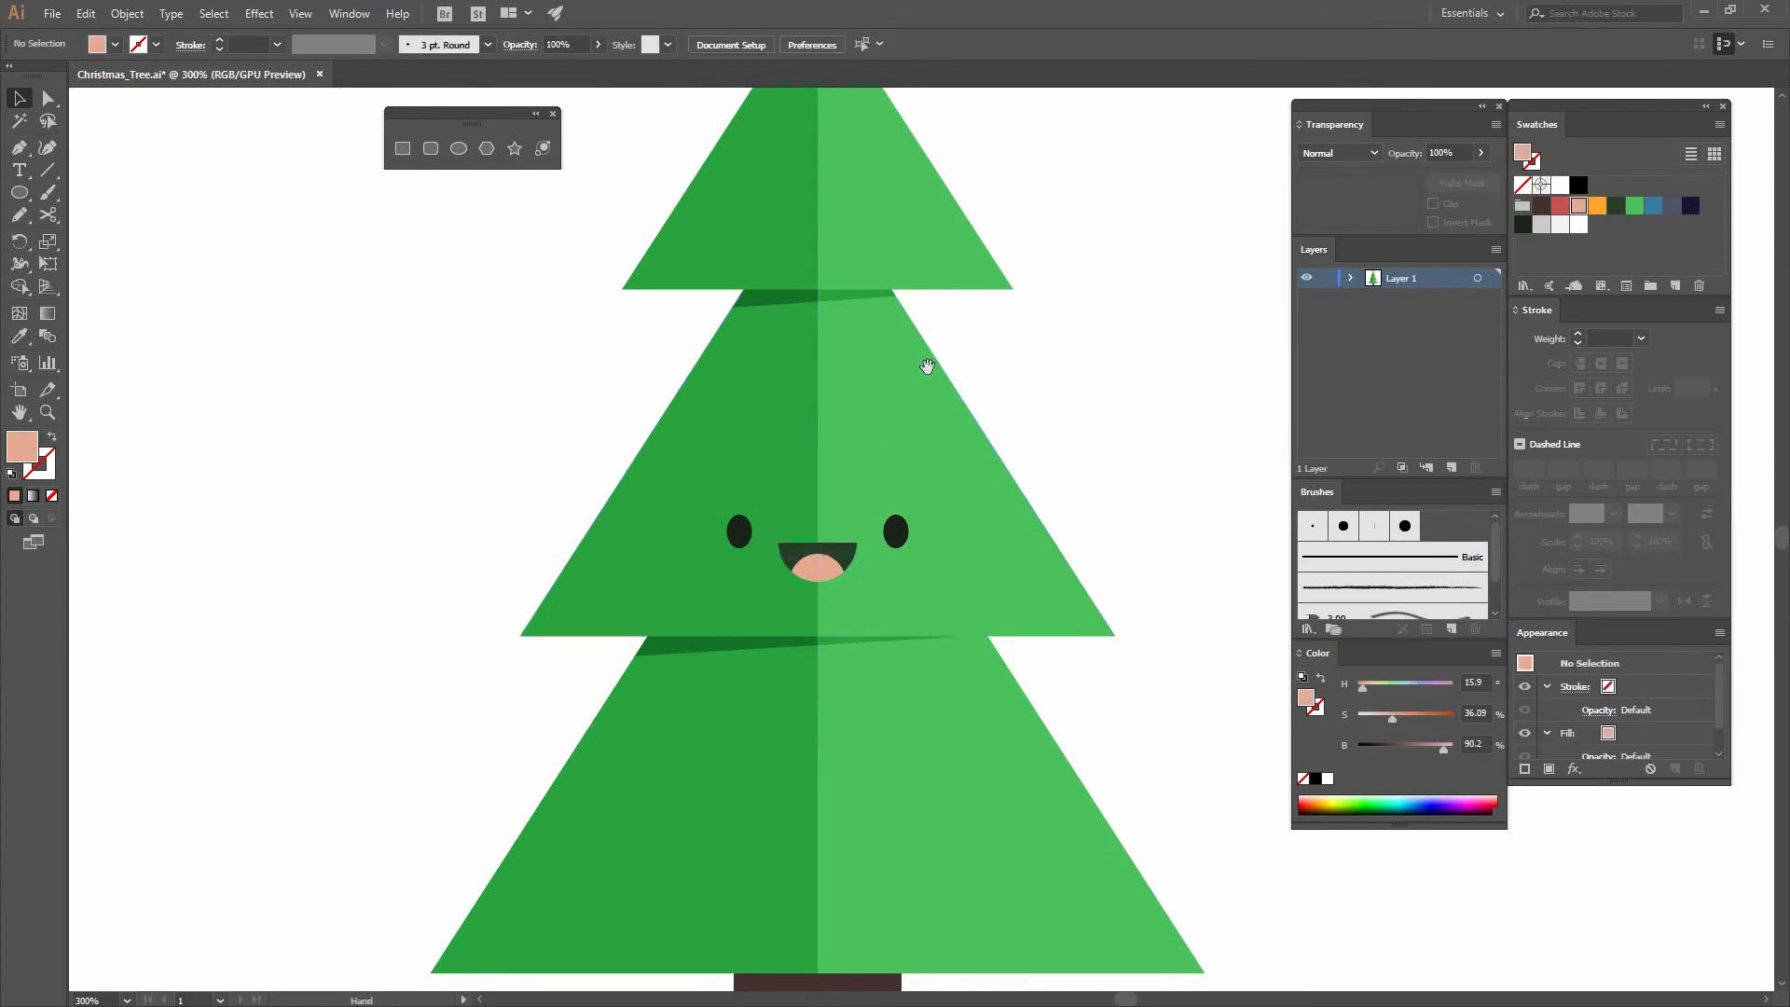
left_click_drag(1079, 445, 964, 373)
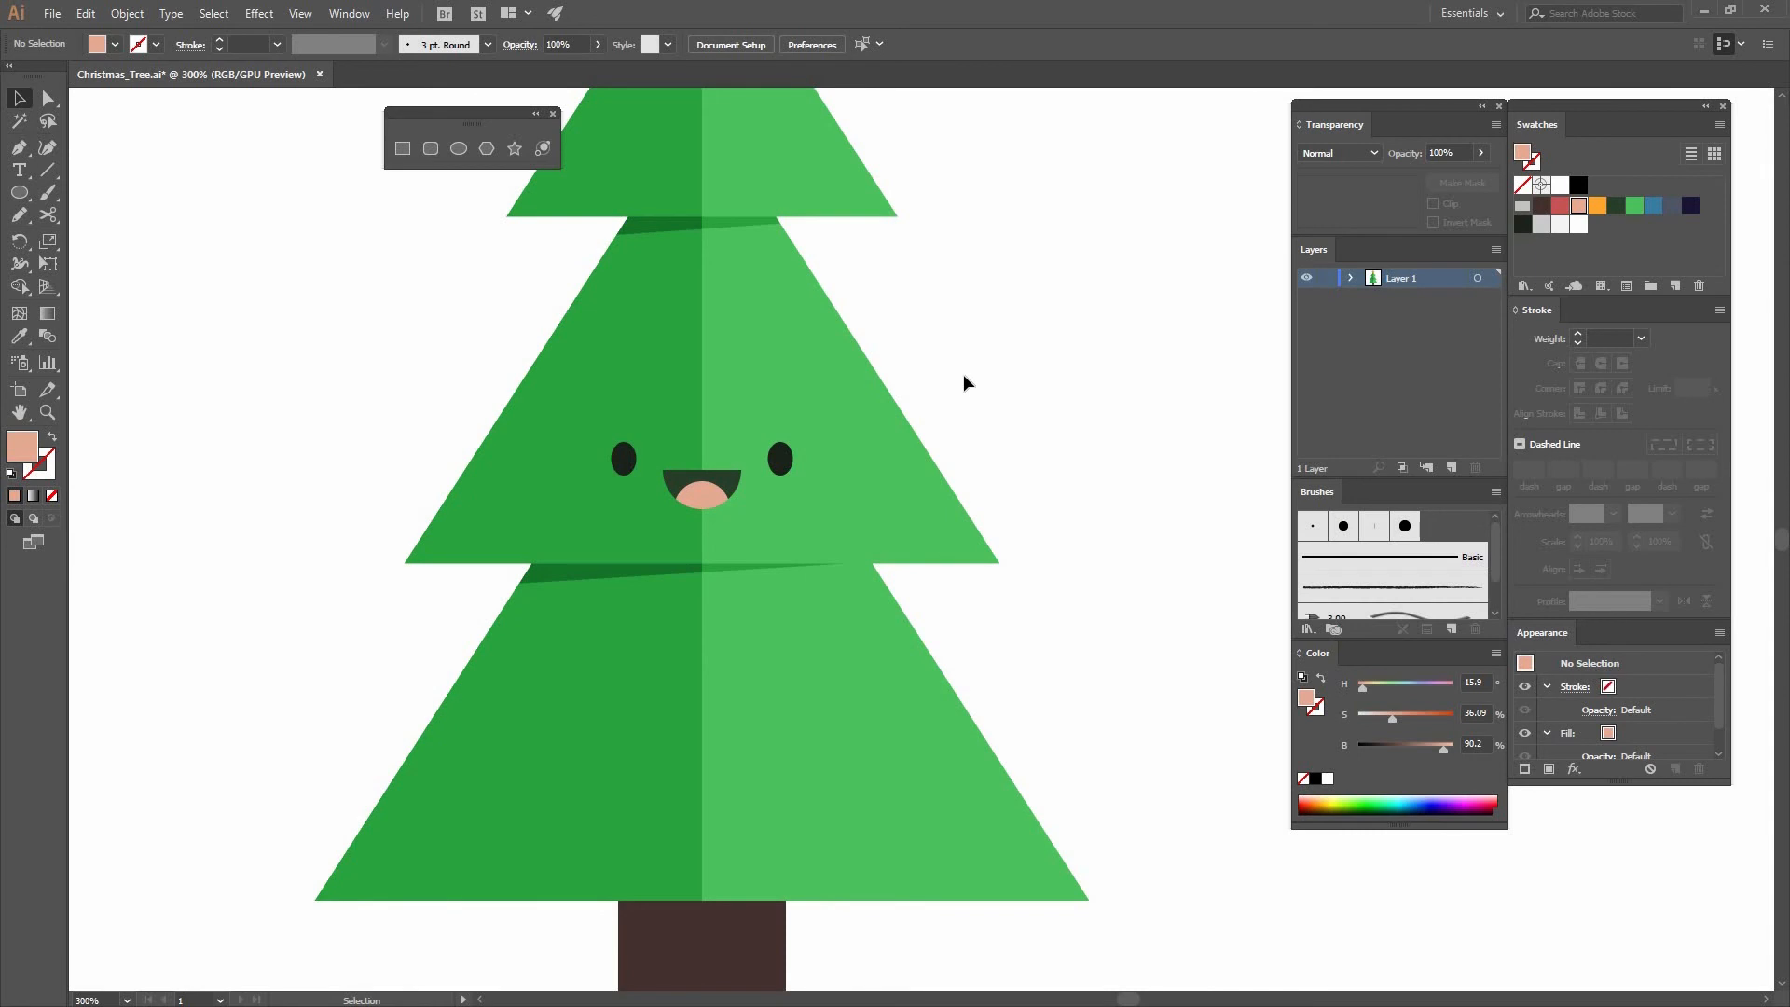
Draw a curved garland rising across the bottom triangle with no fill and a 6 px dark navy stroke with round caps
key("p")
left_click(1640, 339)
left_click(1664, 461)
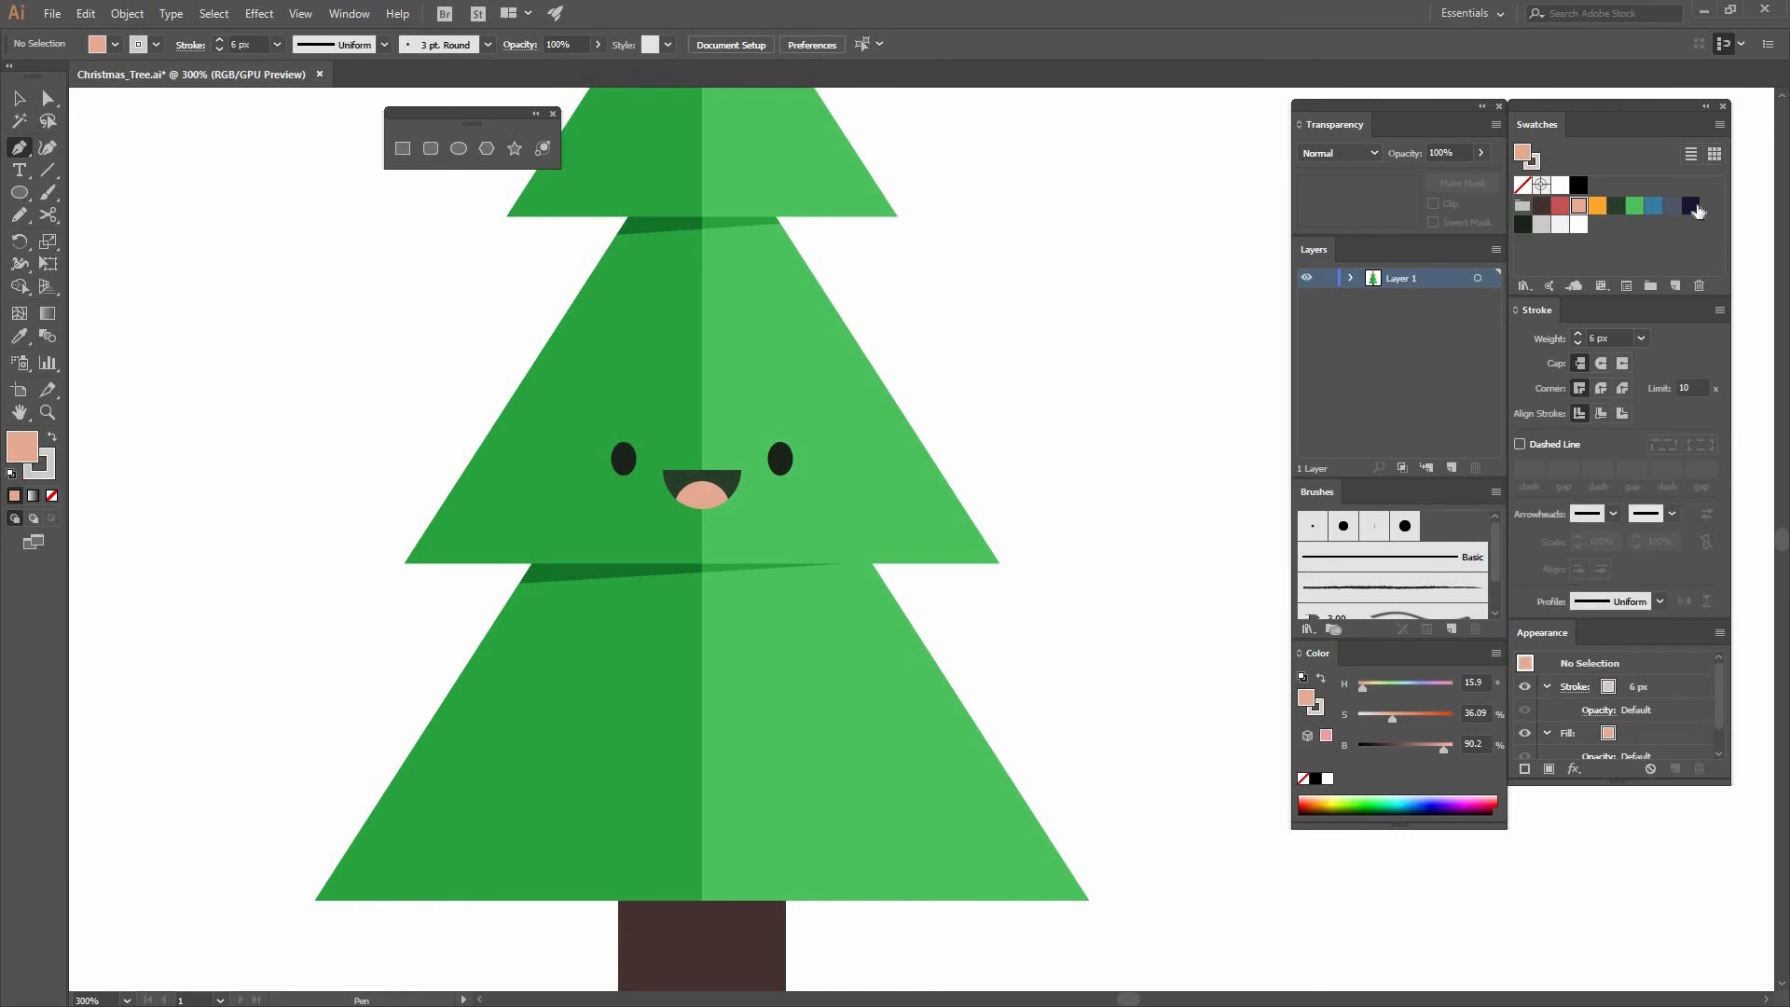
left_click(1692, 207)
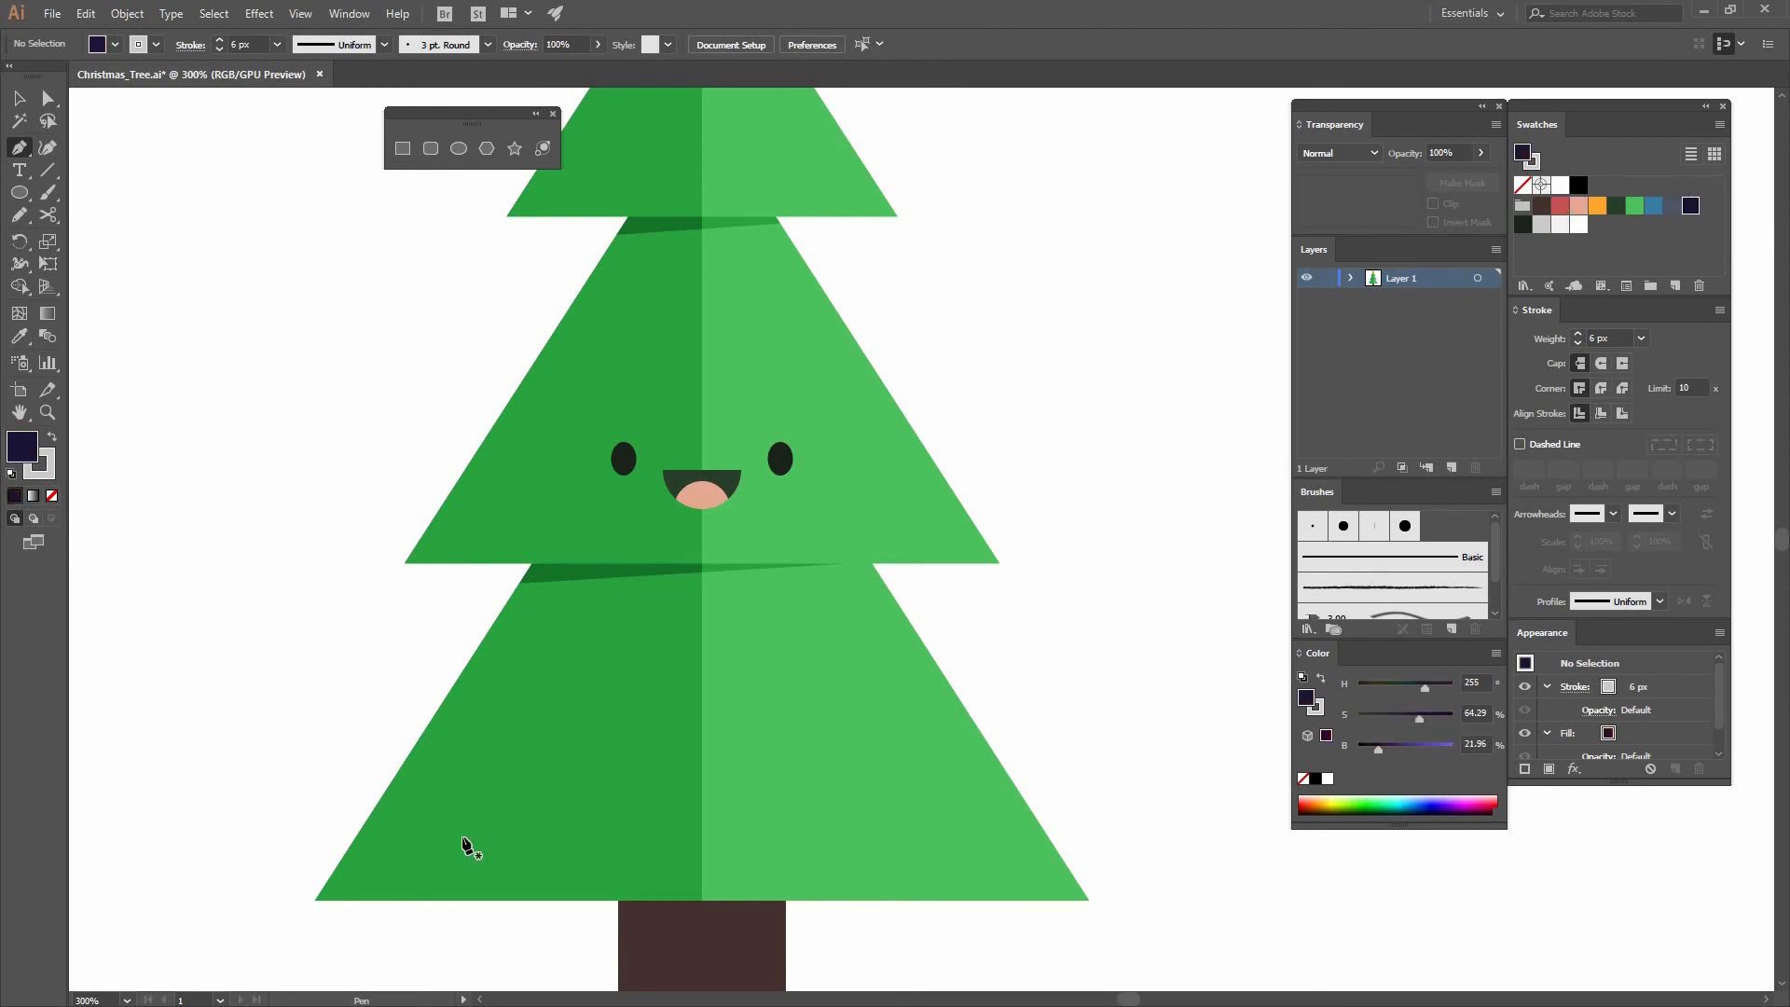
left_click(372, 809)
left_click_drag(951, 685, 1175, 597)
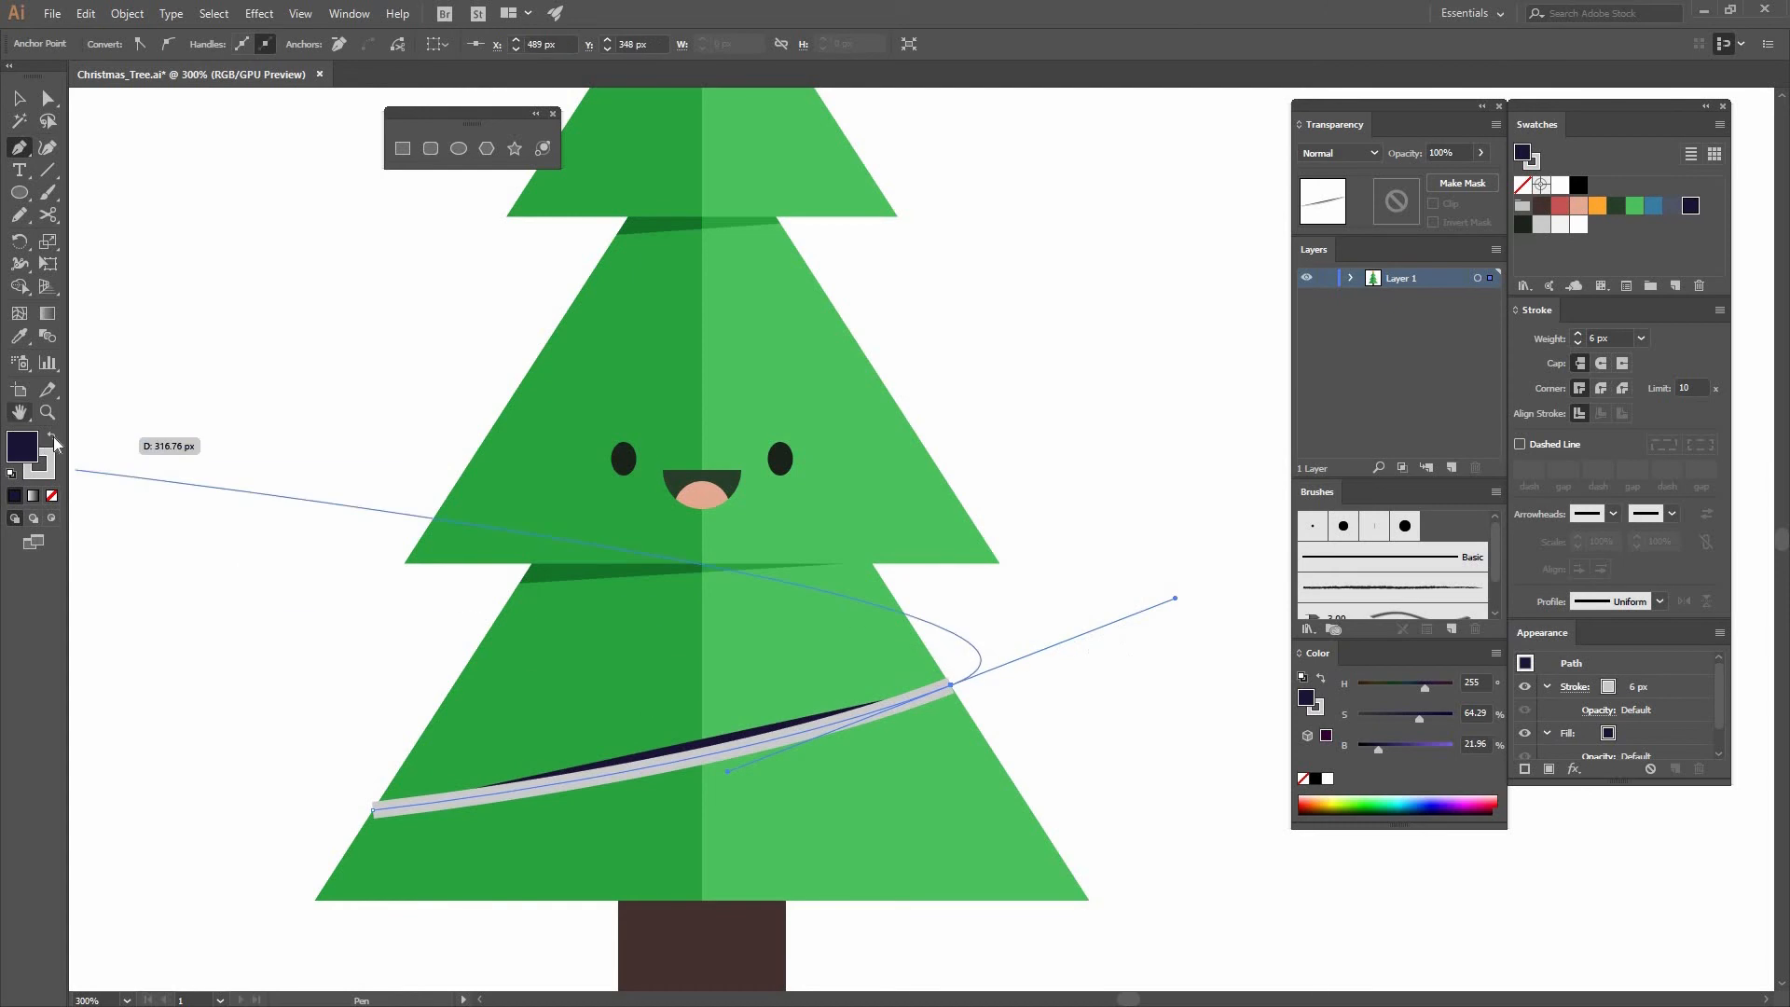
key("shift+x")
key("slash")
left_click(1601, 363)
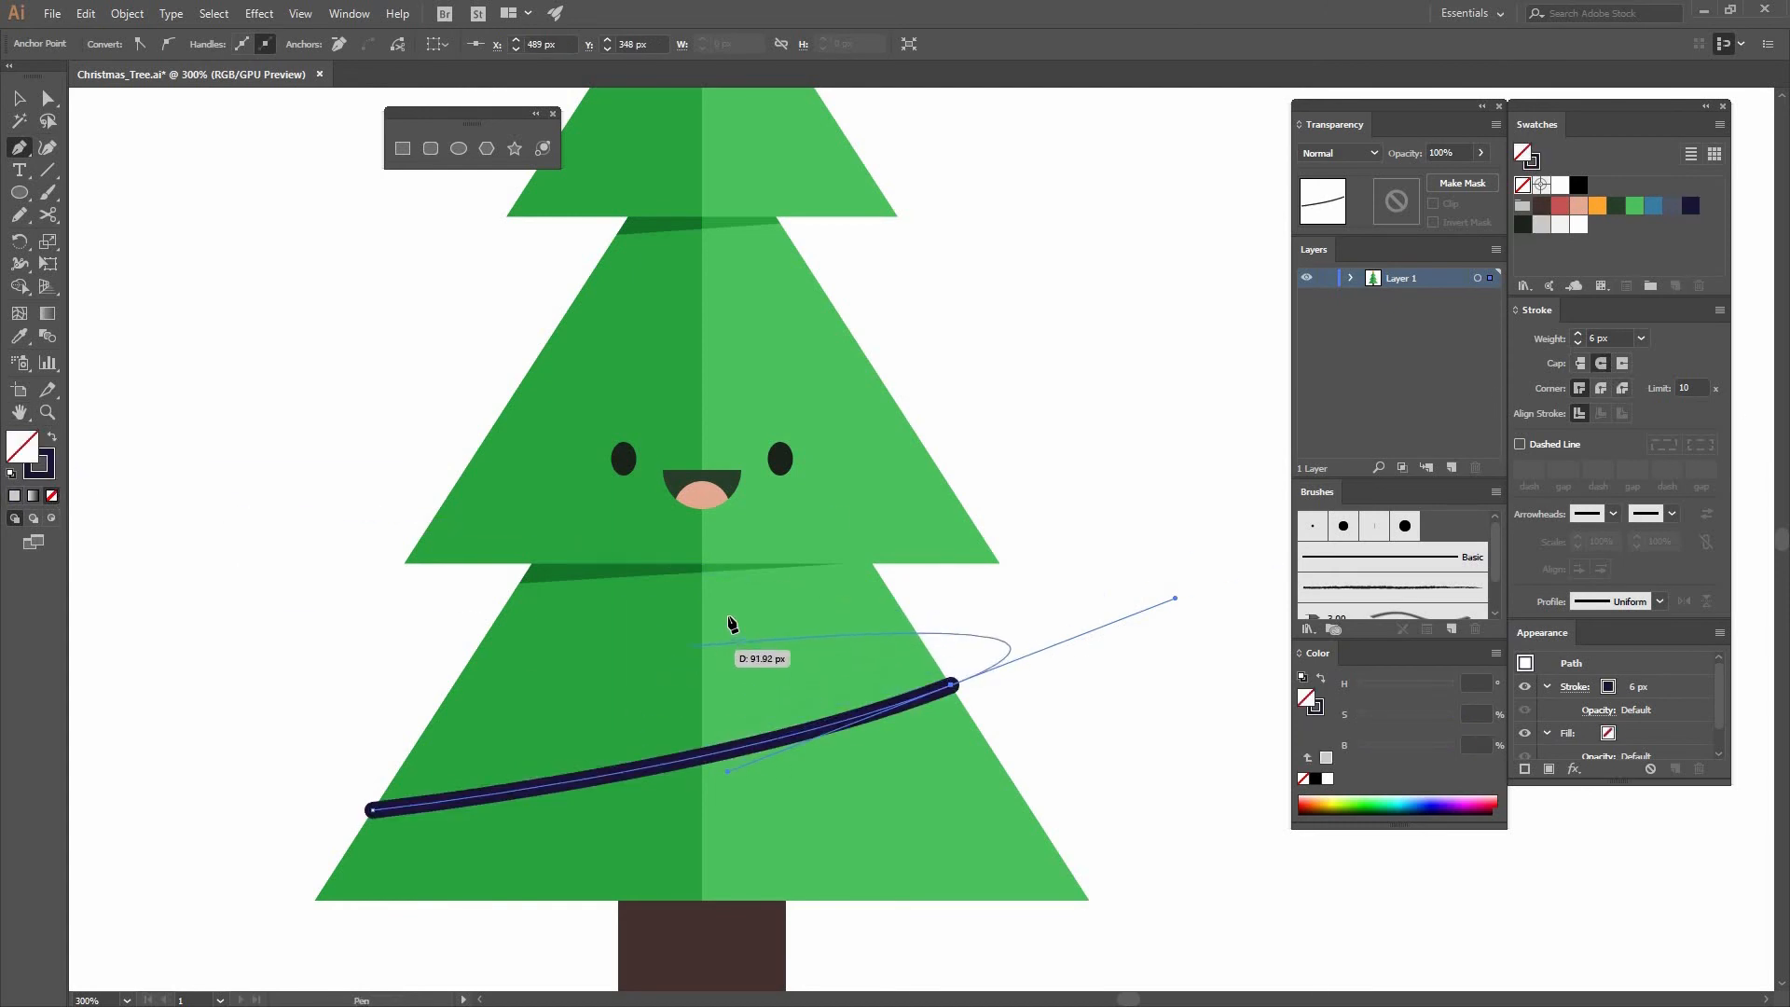
key("Escape")
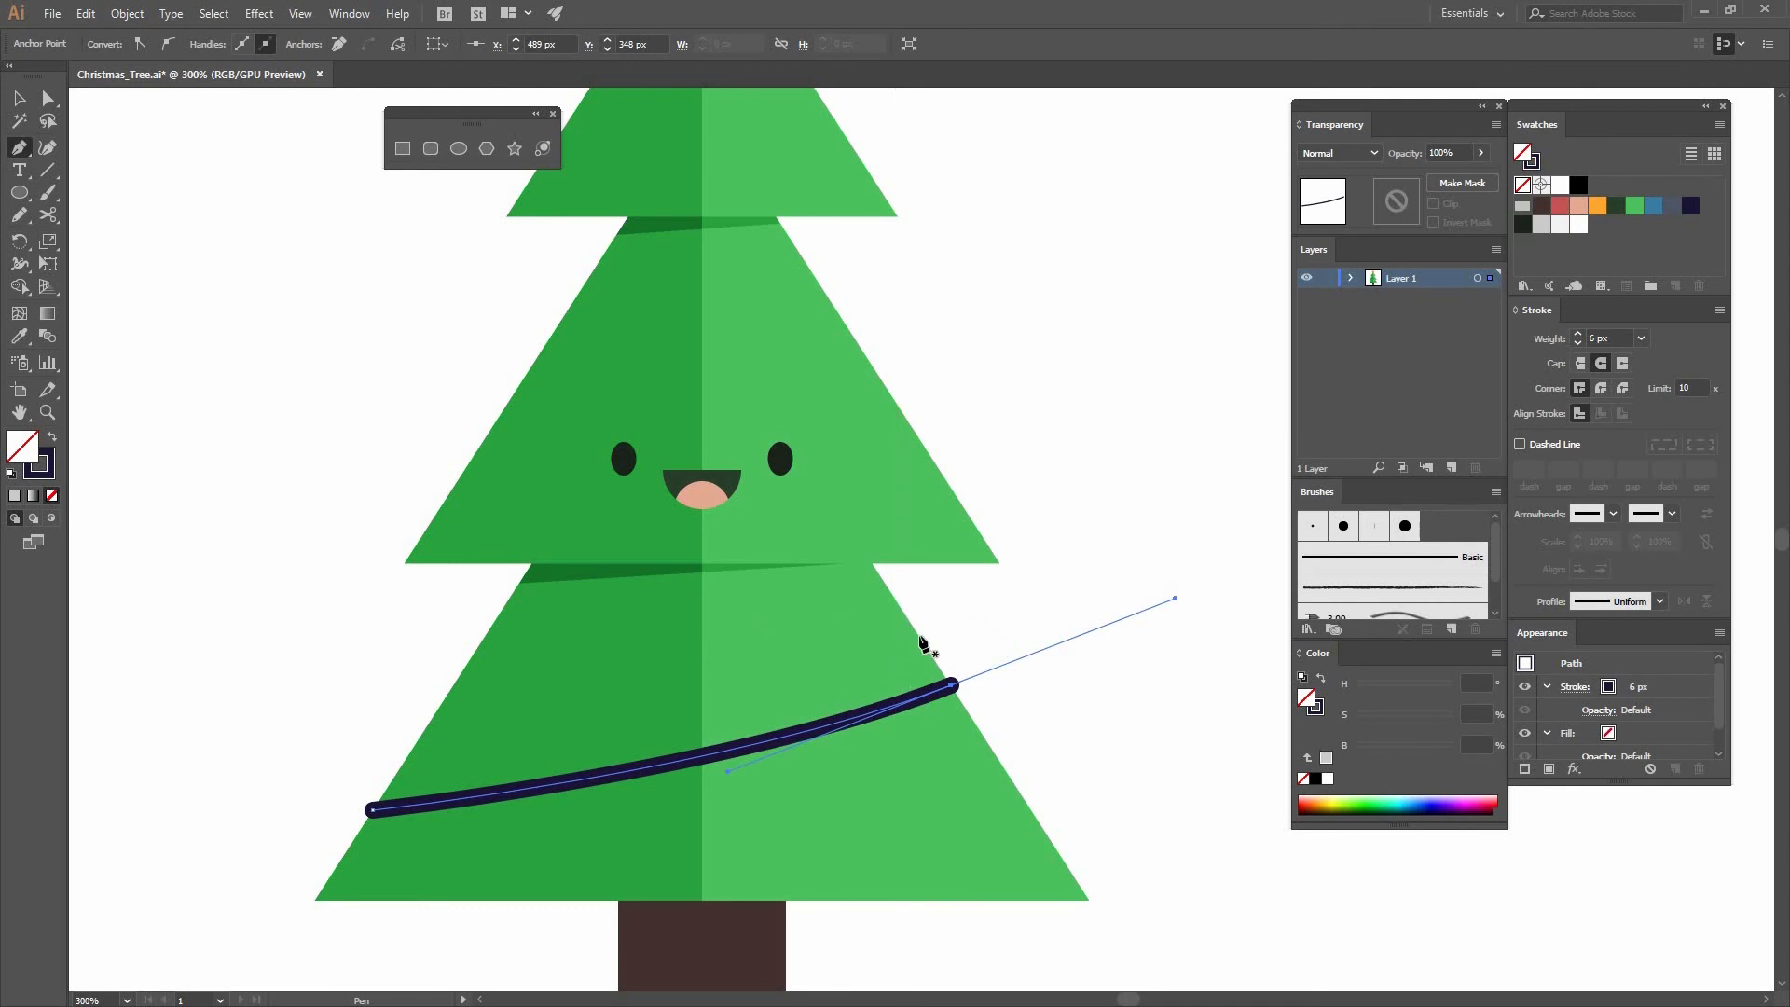
Draw a second curved garland across the upper part of the bottom triangle, sagging gently between its two edges
mouse_move(518, 585)
left_mouse_down()
mouse_move(418, 572)
mouse_move(476, 529)
mouse_move(600, 619)
mouse_move(655, 628)
left_mouse_up()
key("a")
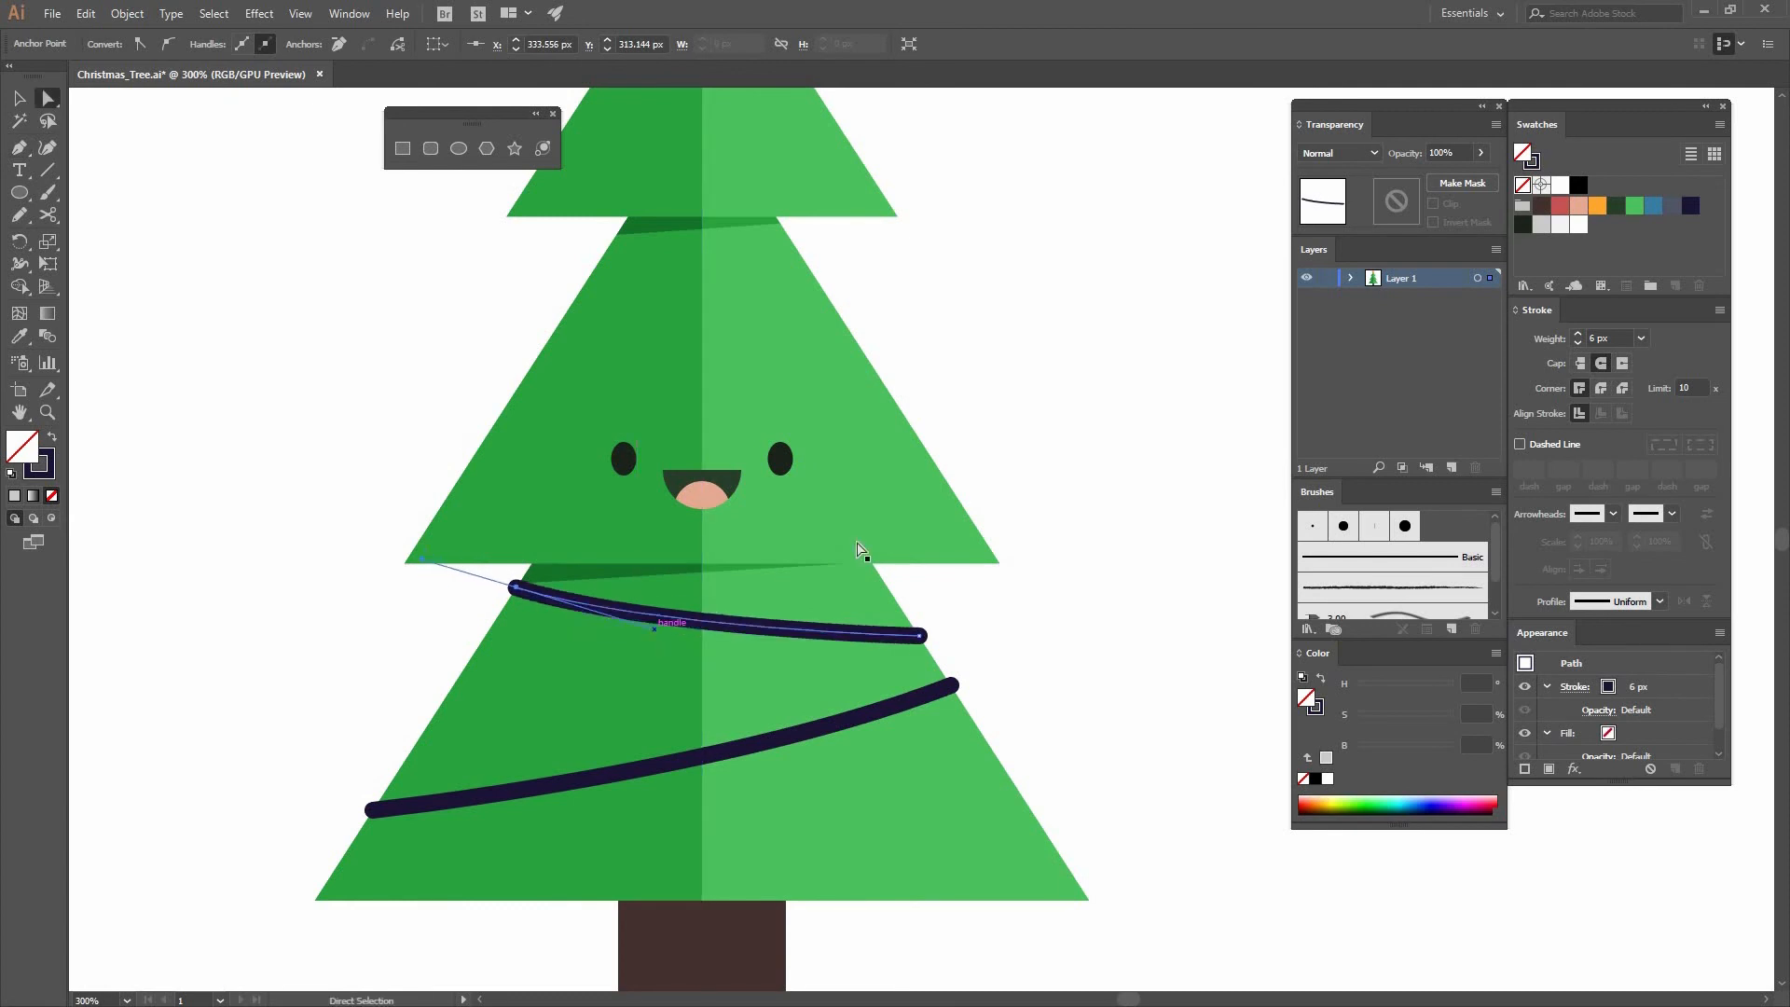
left_click(919, 336)
Draw a curved garland rising across the middle triangle from its left edge to its right edge, above the face
key("p")
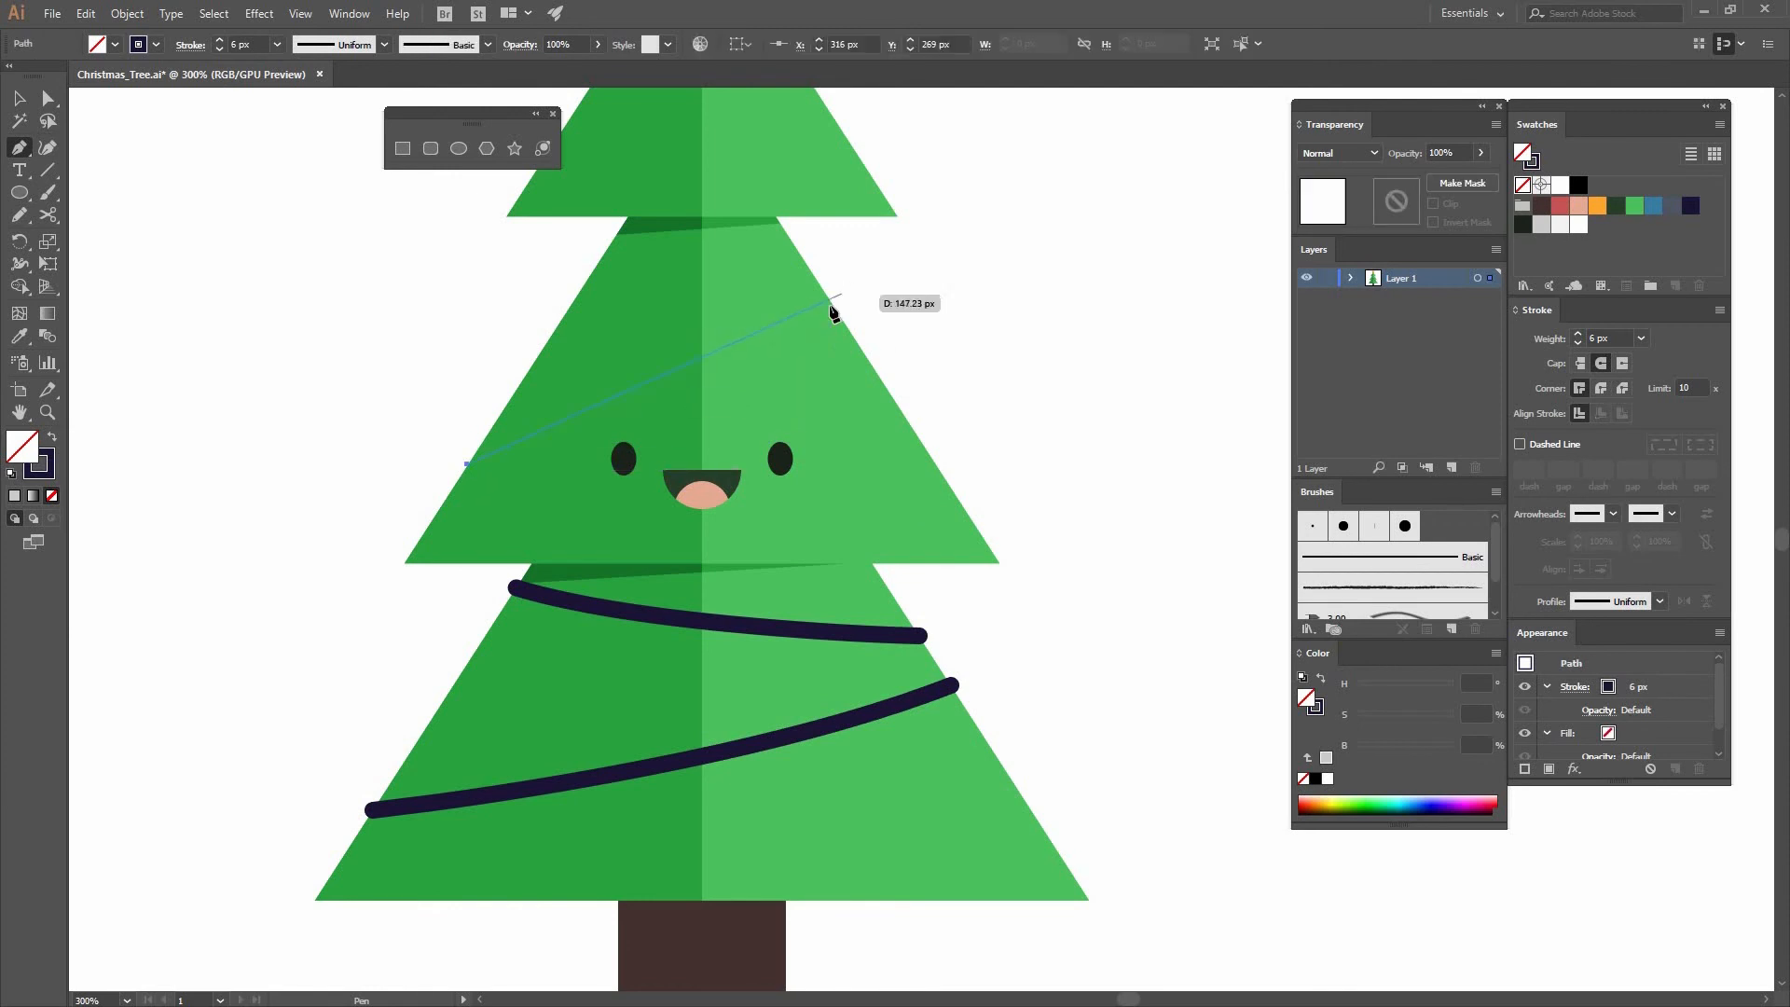
left_click_drag(973, 216, 986, 209)
mouse_move(931, 283)
left_mouse_down()
mouse_move(911, 407)
mouse_move(888, 416)
left_mouse_up()
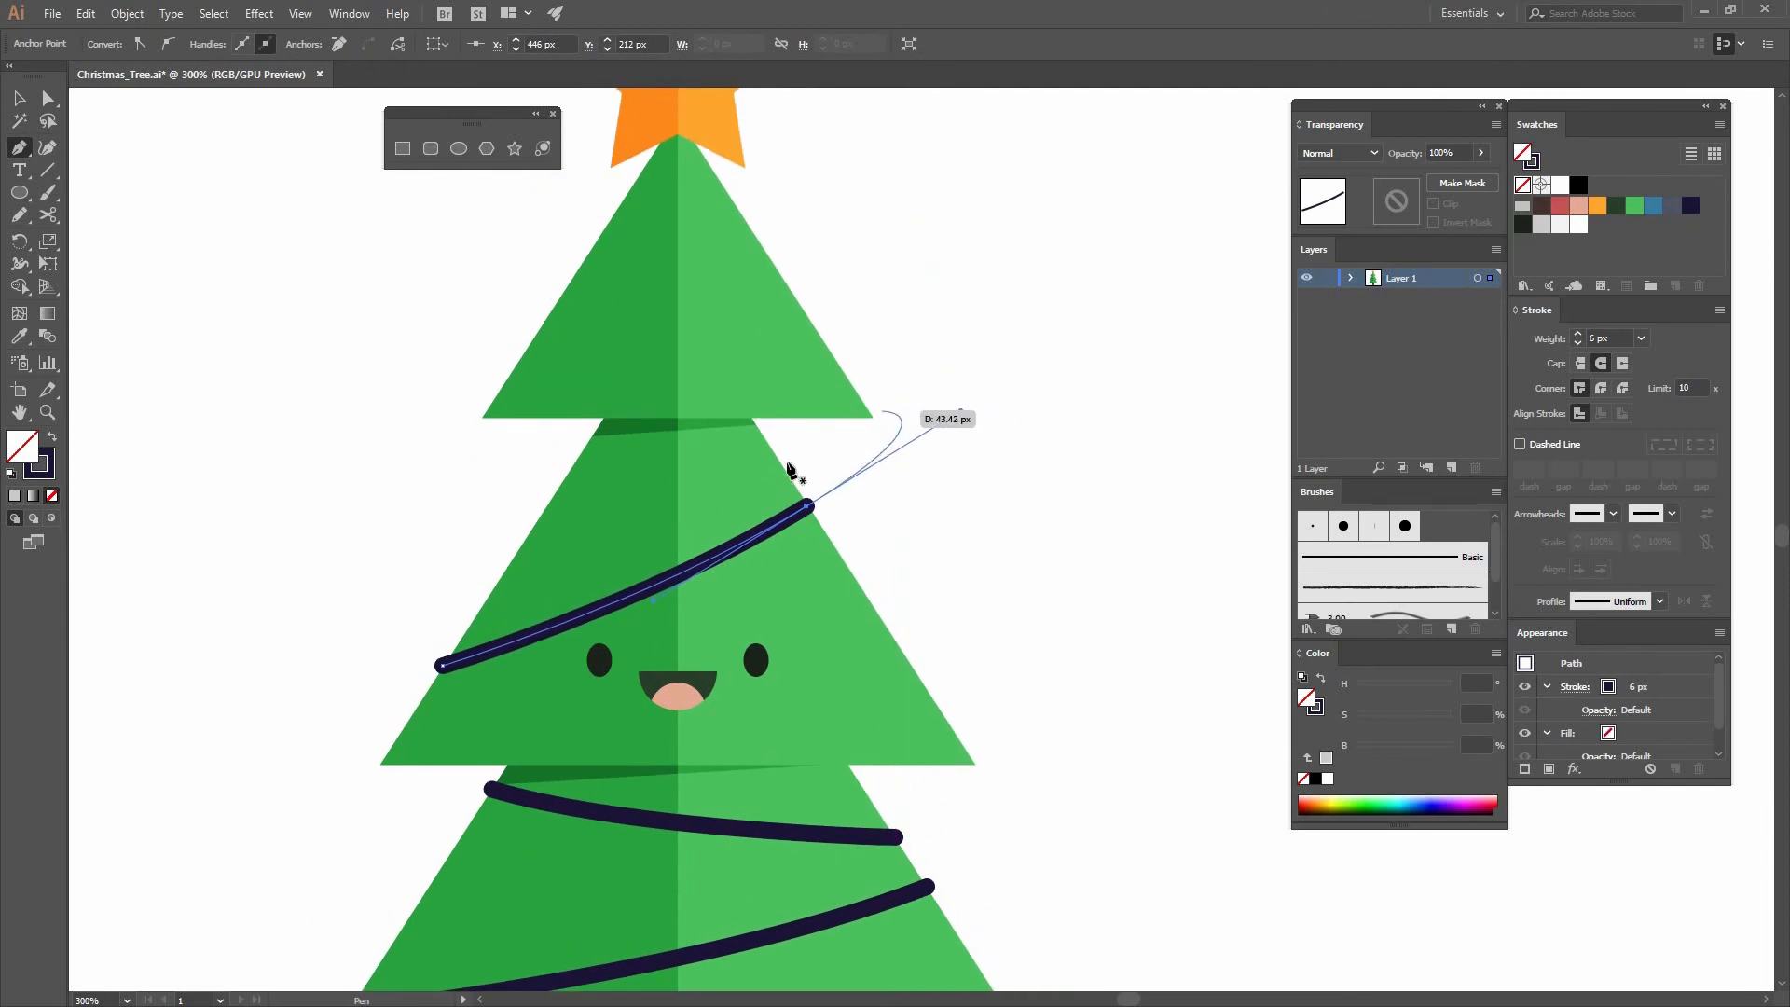
left_click(563, 347, "ctrl")
Draw two more curved garlands, one from the middle triangle's right edge to the top triangle's left edge and one across the top triangle
left_click_drag(541, 327, 483, 267)
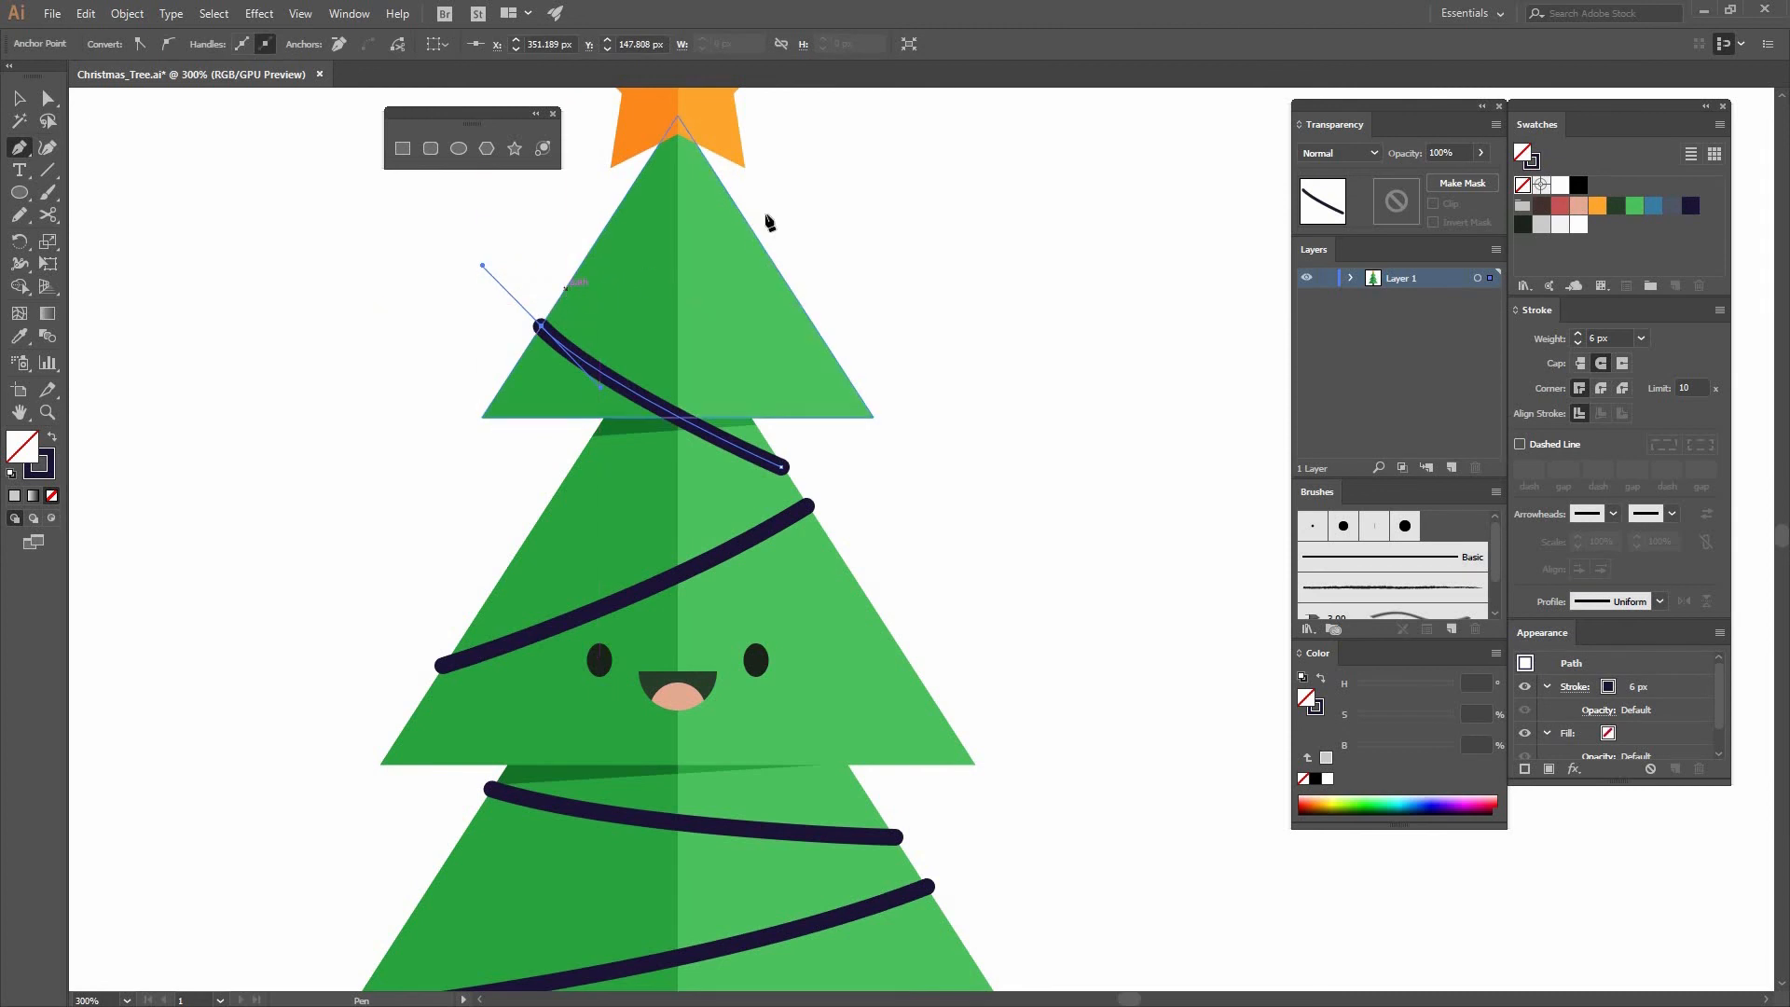
left_click(564, 287)
left_click_drag(736, 201, 770, 164)
left_click(847, 205, "ctrl")
Draw a 20 px circle beside the tree with a dark navy fill and no stroke
key("l")
left_click(915, 245)
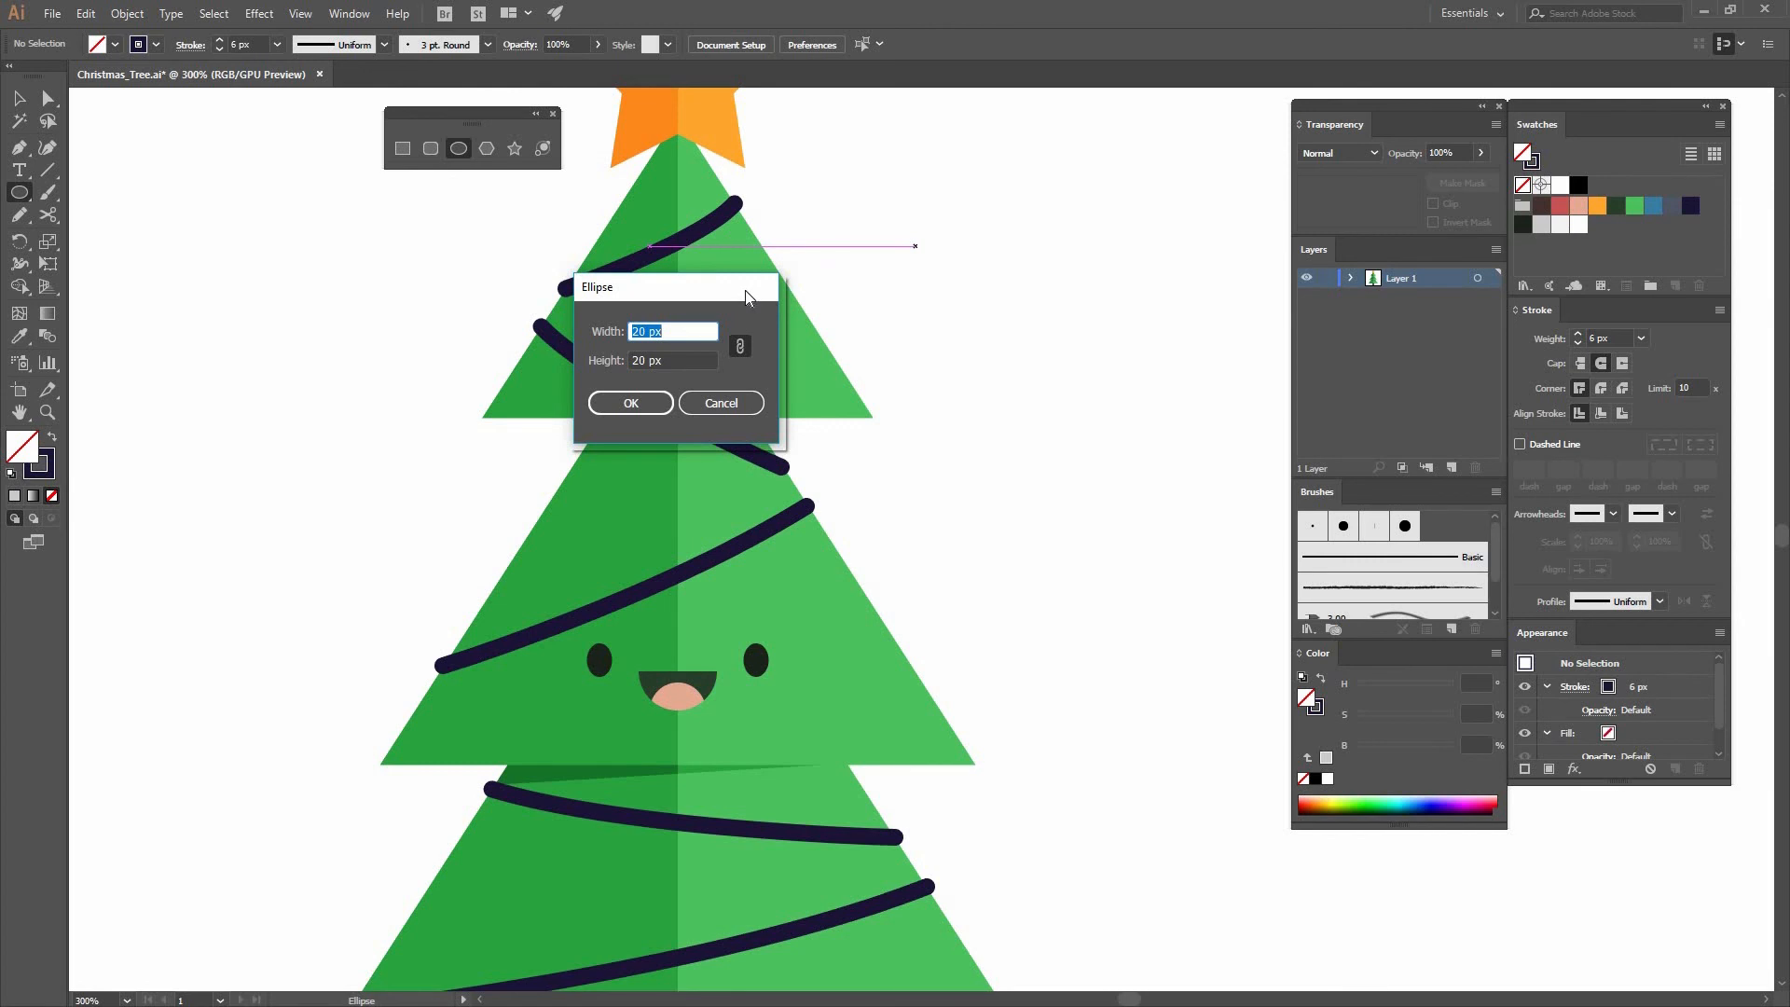
type("20")
key("Return")
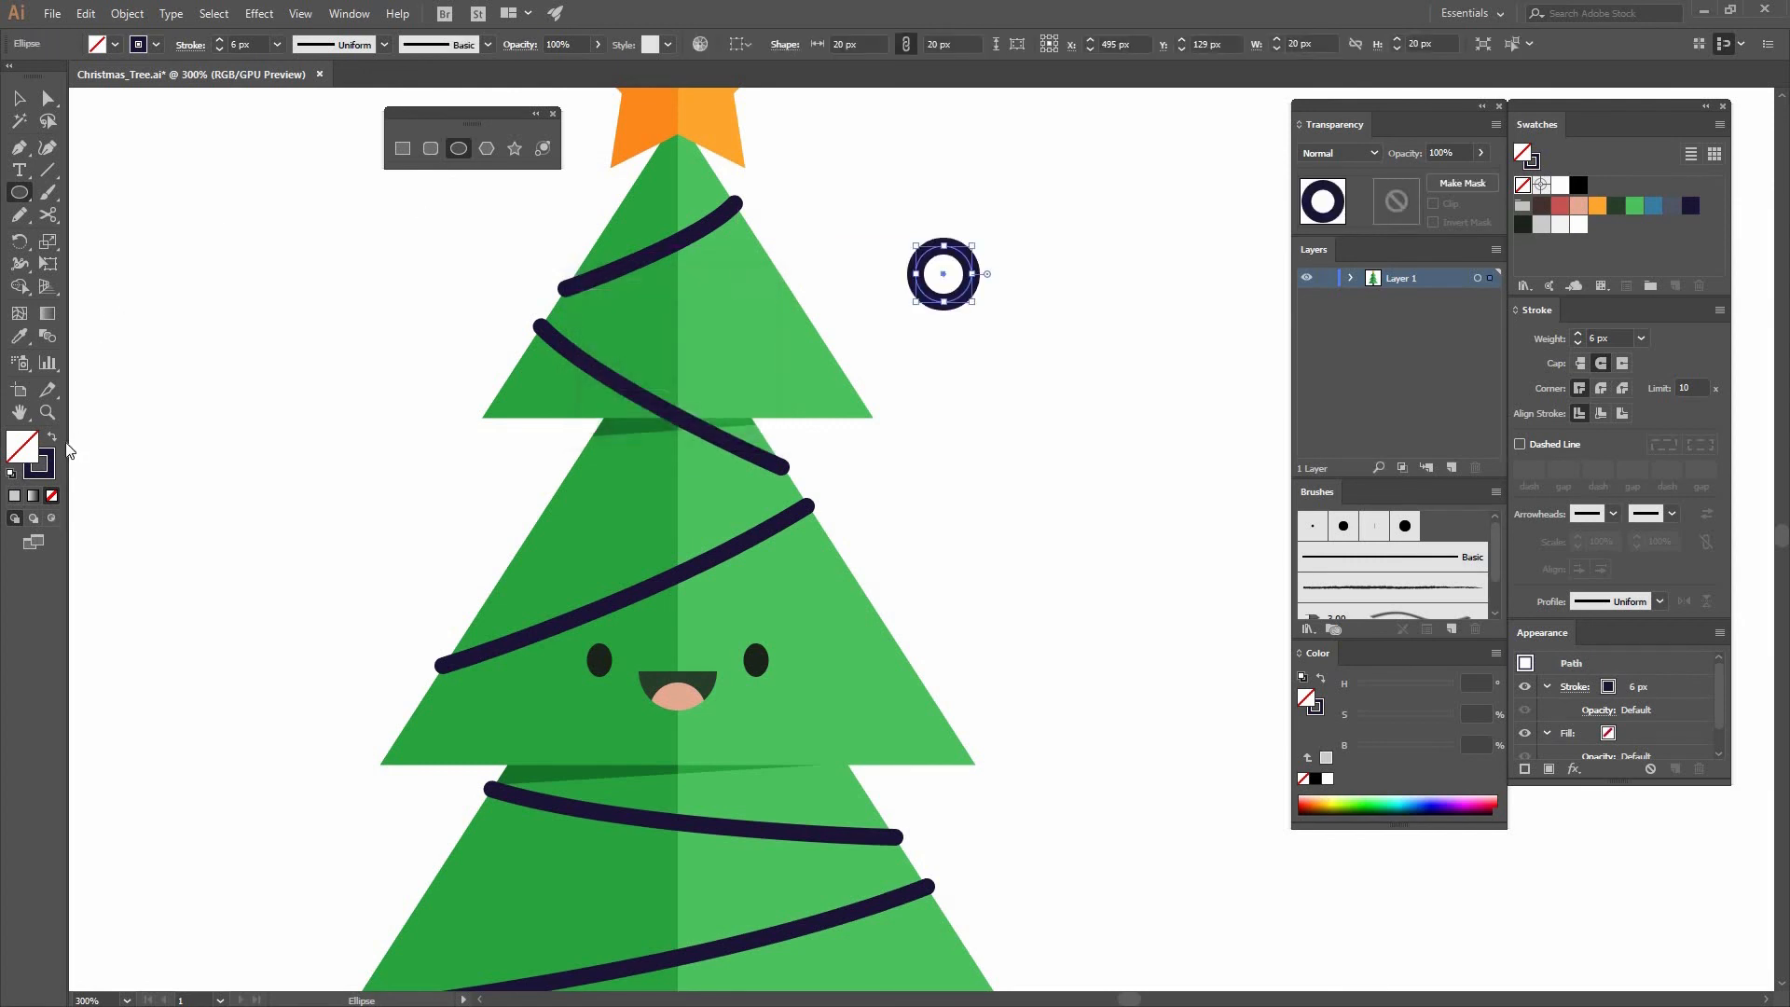
left_click(52, 436)
key("v")
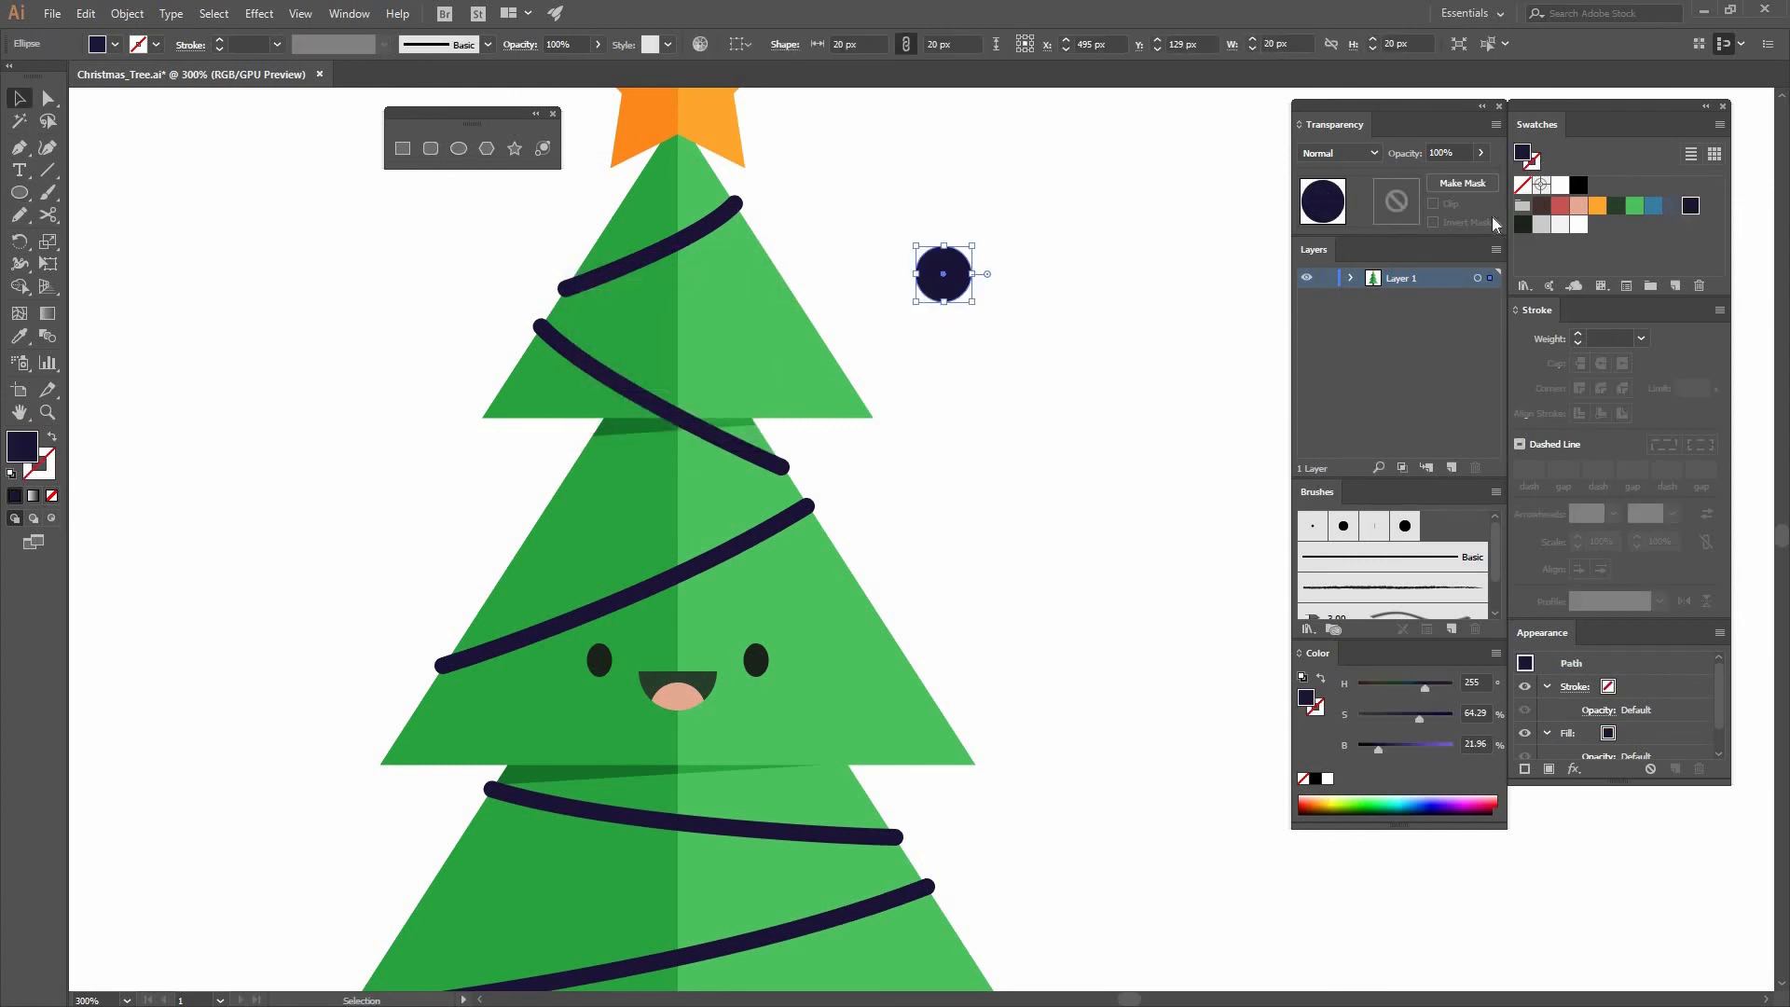
Fill the small circle white and place copies of it as ornaments on the top and bottom triangles
left_click_drag(940, 280, 597, 893)
left_click_drag(853, 475, 820, 185)
left_click_drag(578, 578, 708, 600)
key("ctrl+shift+a")
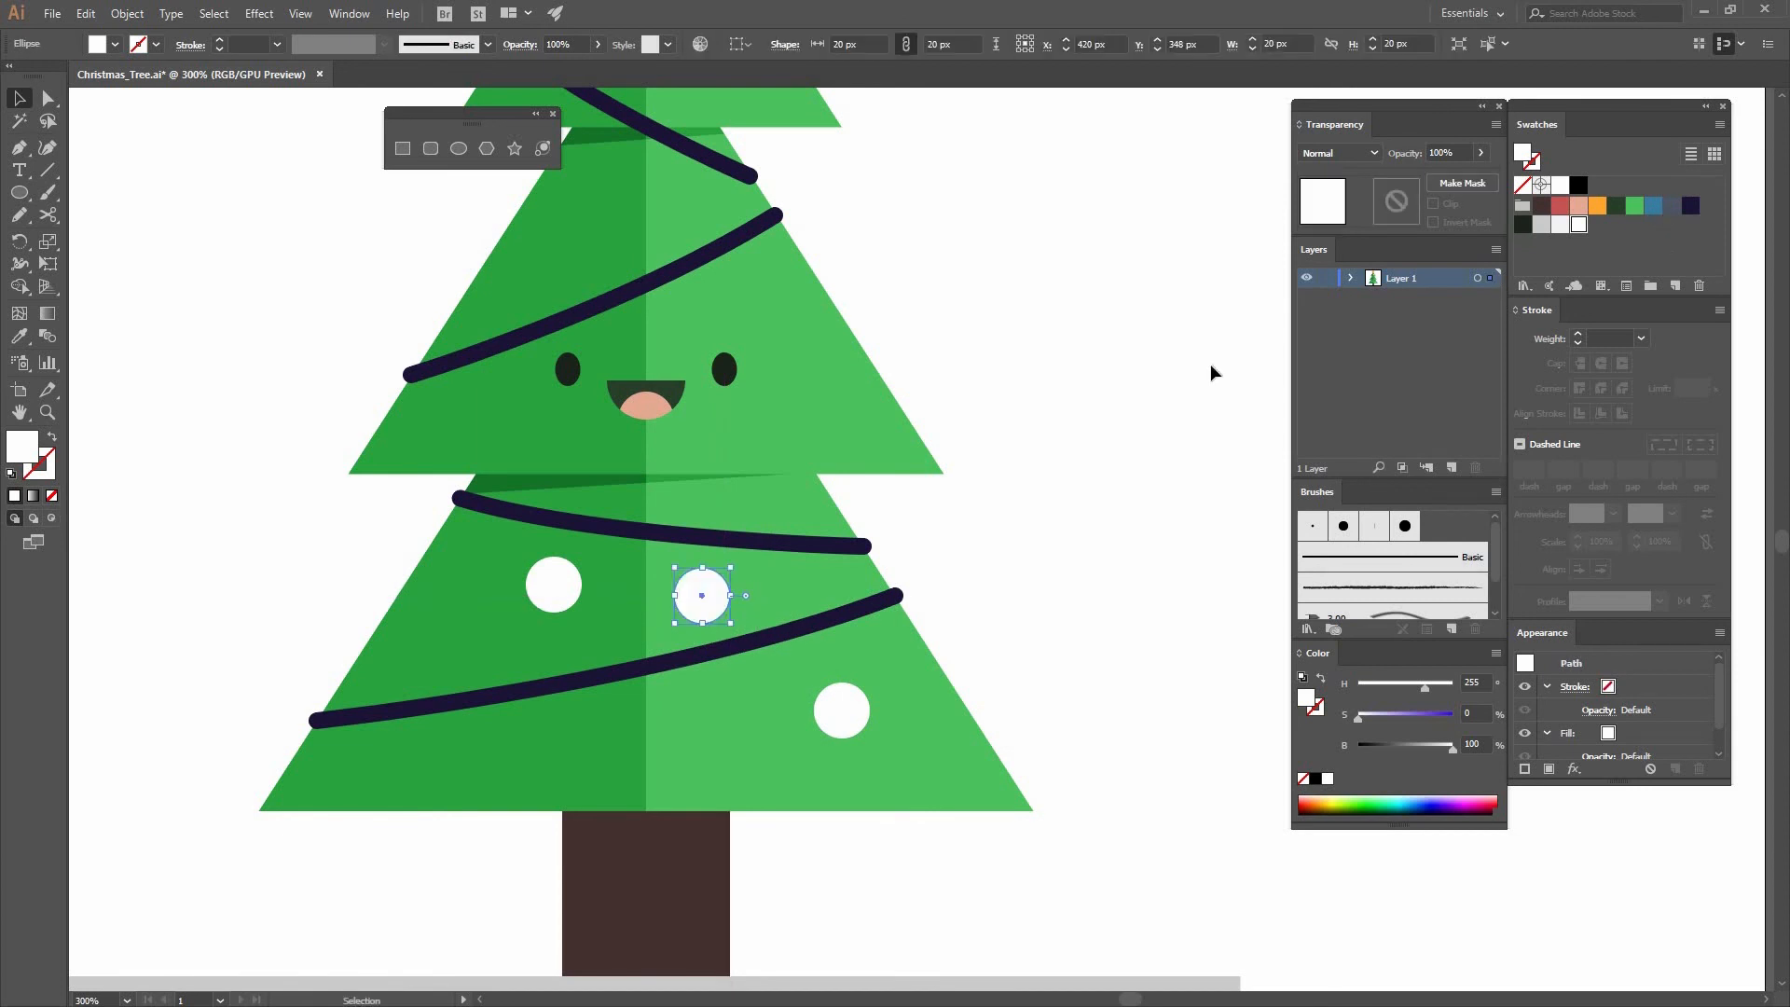
Recolour the bottom triangle's central ornament blue and add a matching blue circle on the middle triangle's upper left side
left_click(1653, 205)
key("ctrl+shift+a")
key("l")
left_click_drag(551, 193, 607, 249)
key("v")
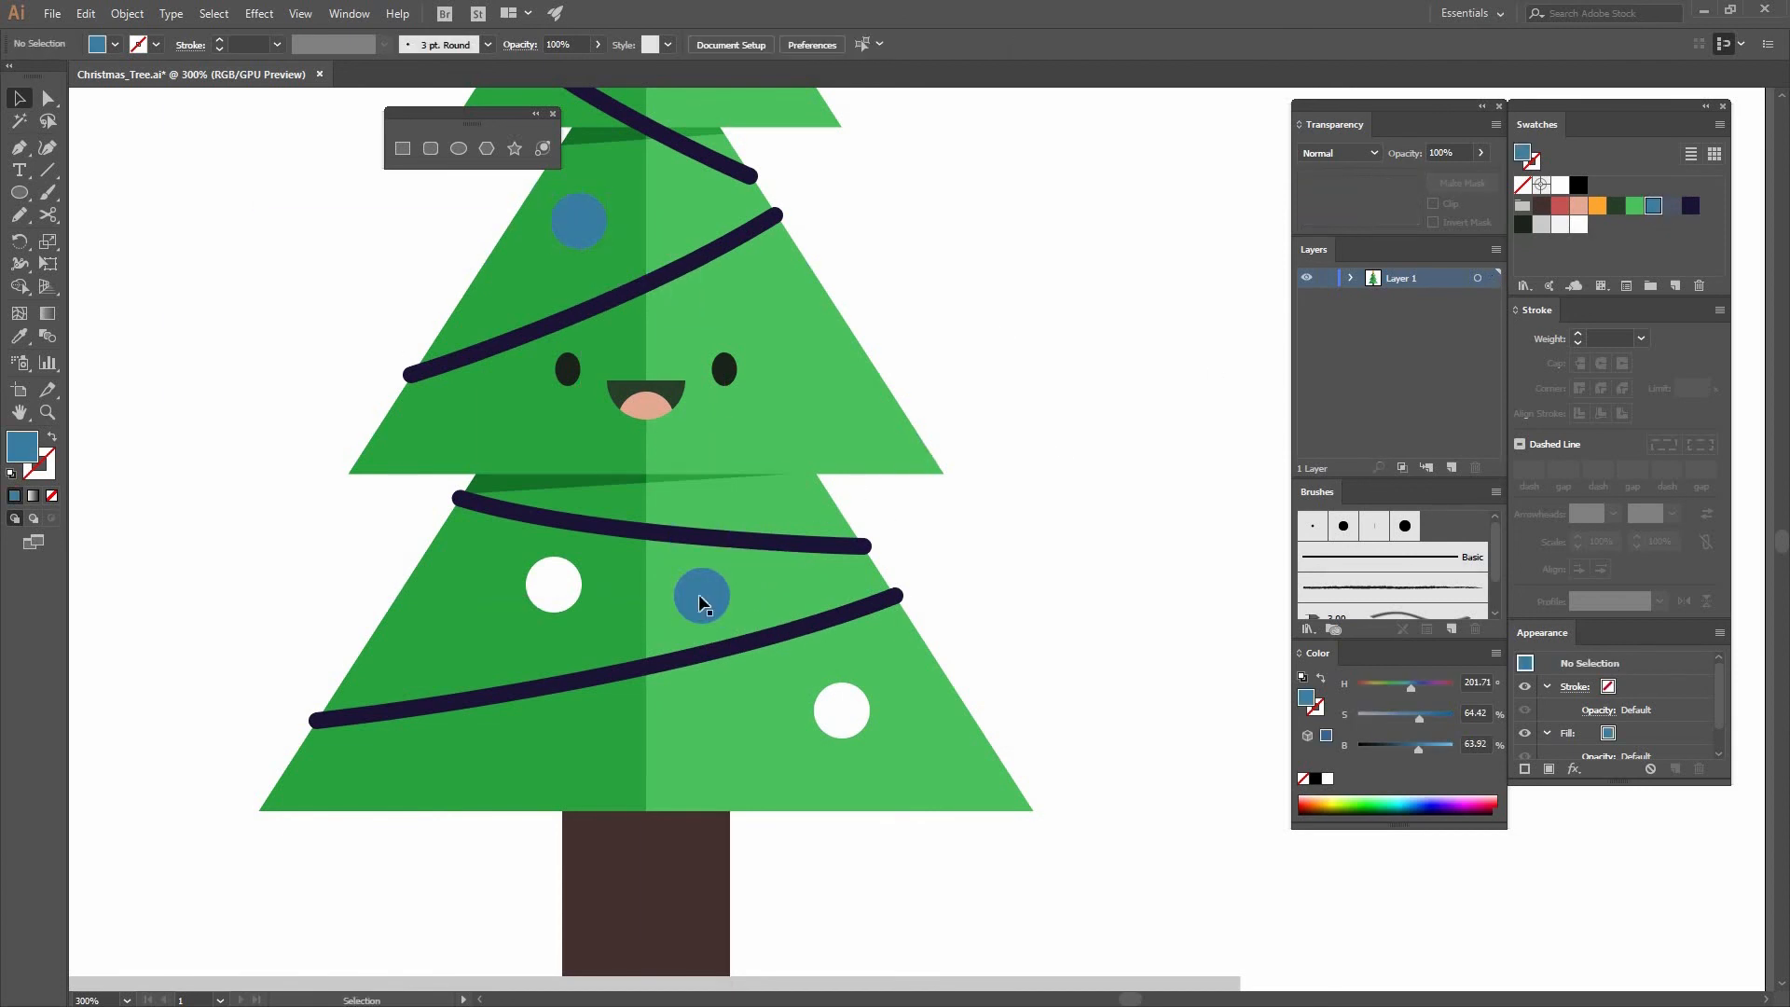
Add red circle ornaments on the middle triangle's right side and the bottom triangle's left side
key("l")
mouse_move(747, 276)
left_mouse_down()
mouse_move(802, 332)
mouse_move(522, 541)
mouse_move(438, 645)
left_mouse_up()
key("v")
key("ctrl+shift+a")
key("ctrl+shift+a")
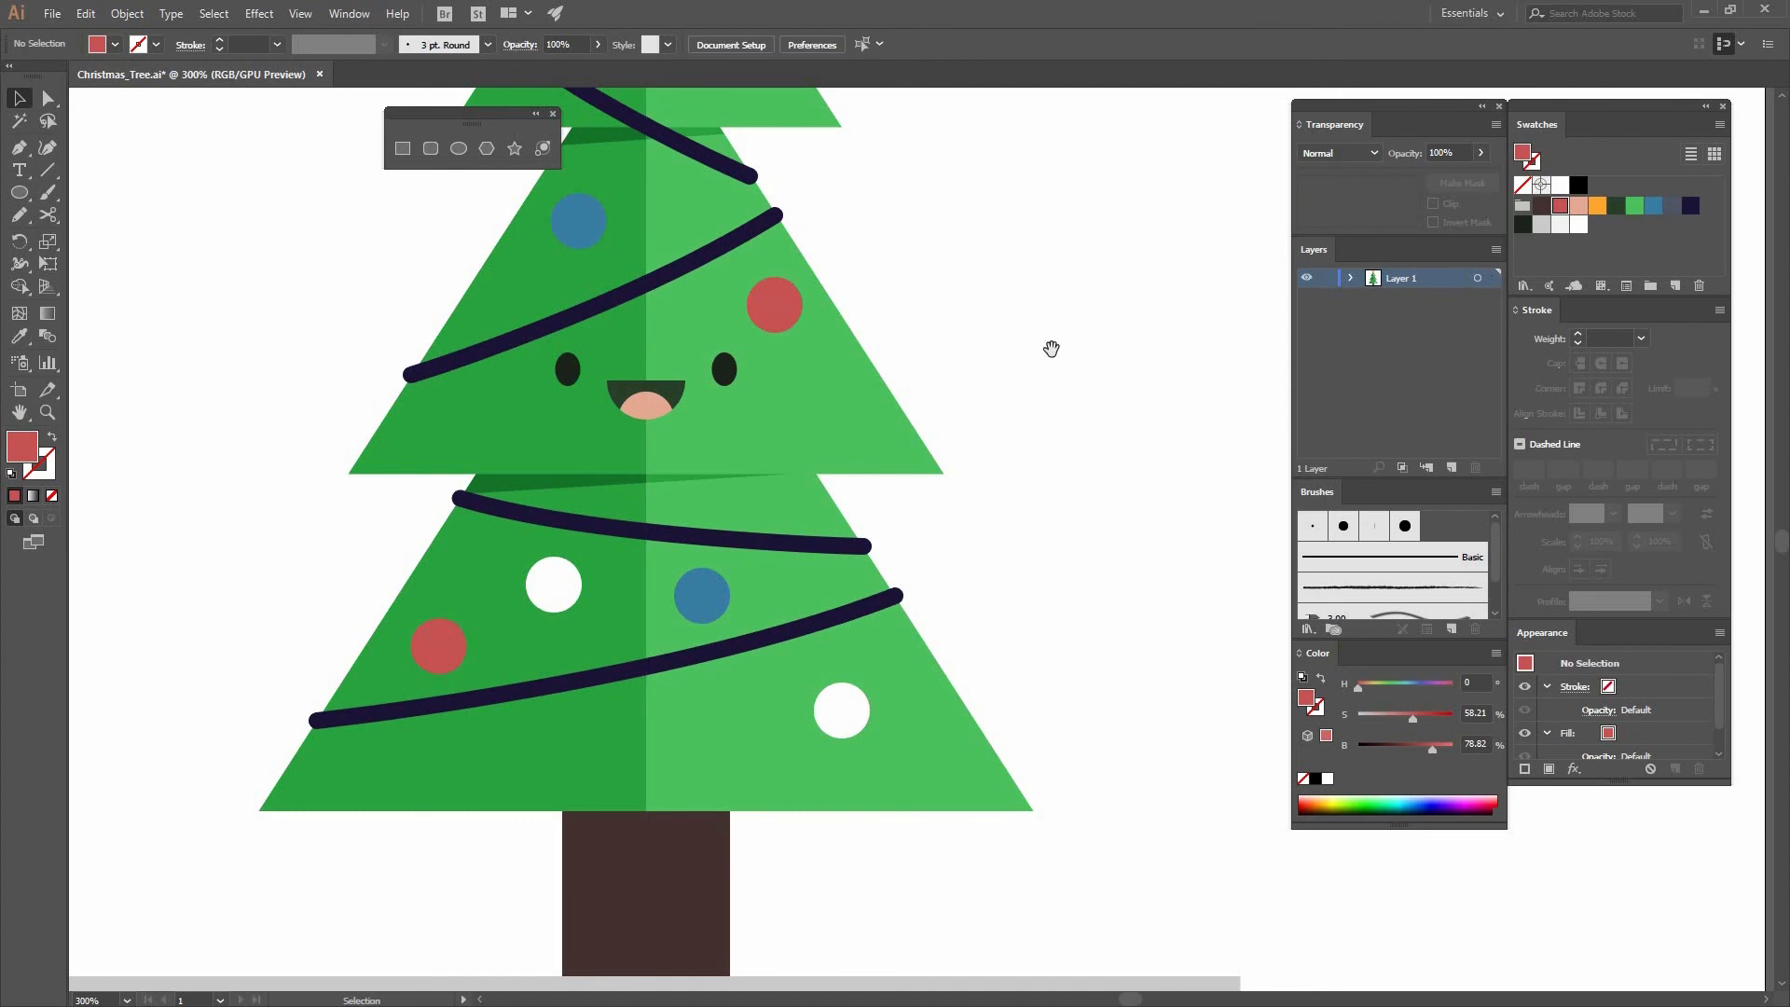
Draw a 380 px circle over the lower part of the tree
key("ctrl+minus")
key("ctrl+minus")
key("ctrl+minus")
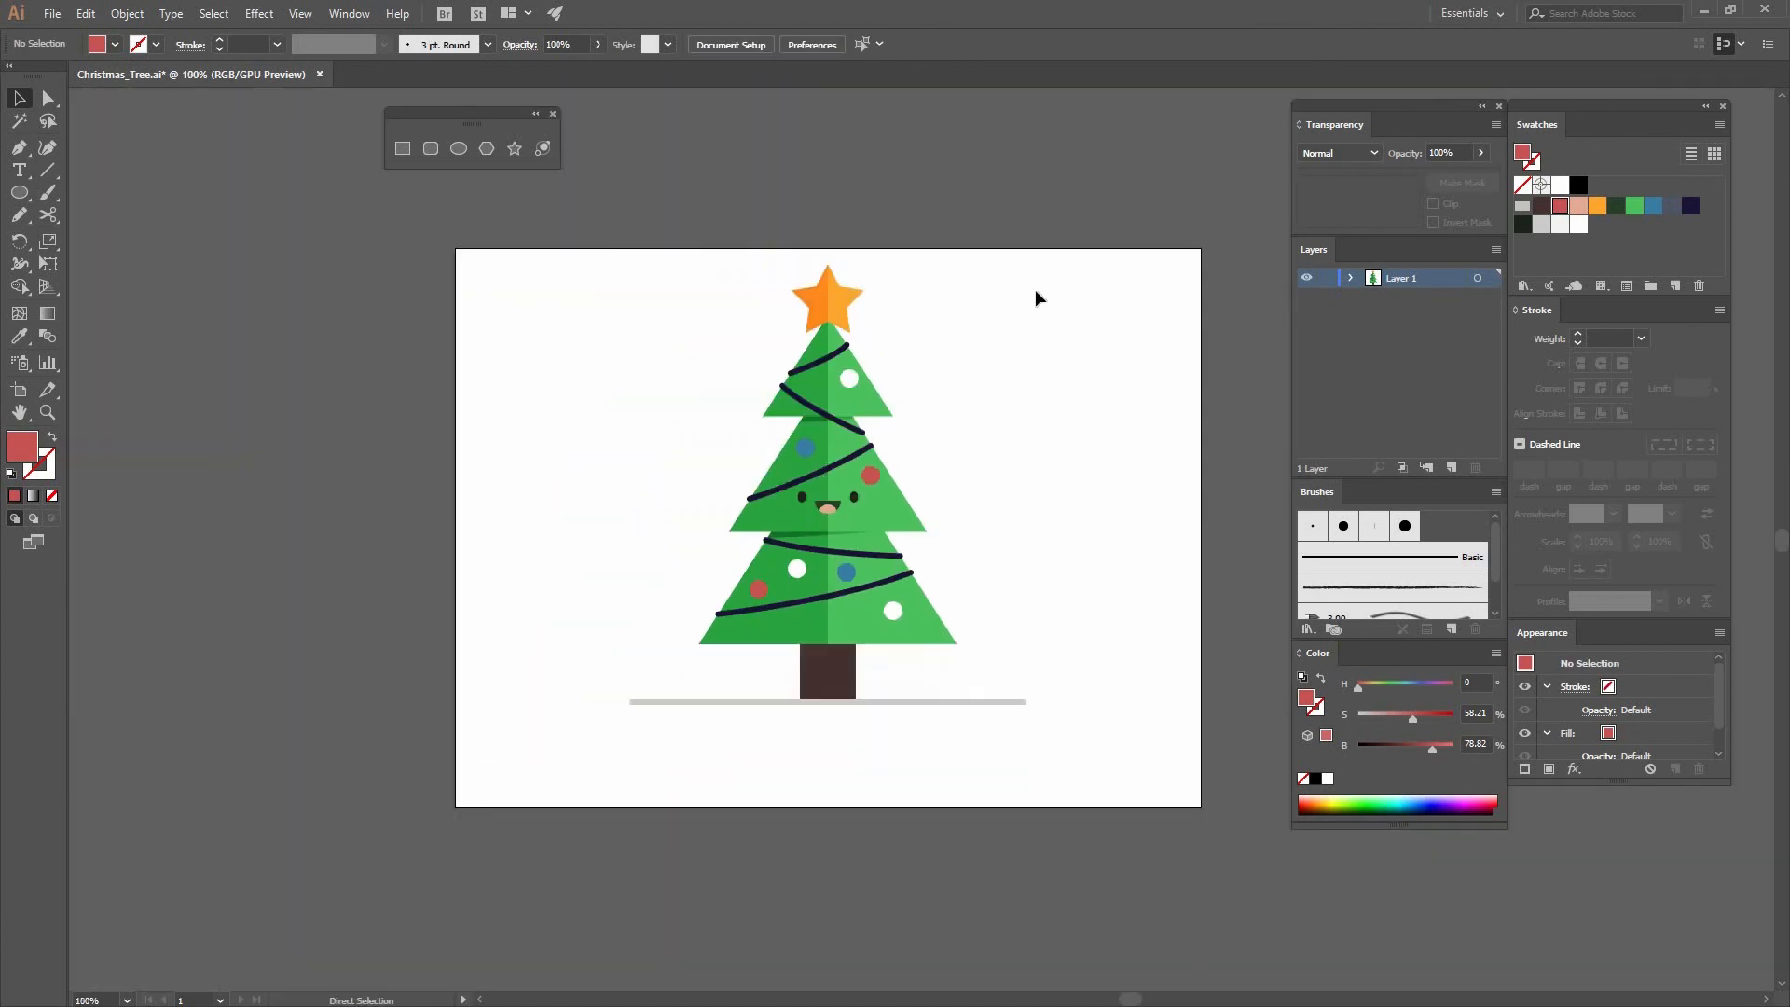
left_click(459, 150)
left_click(684, 437)
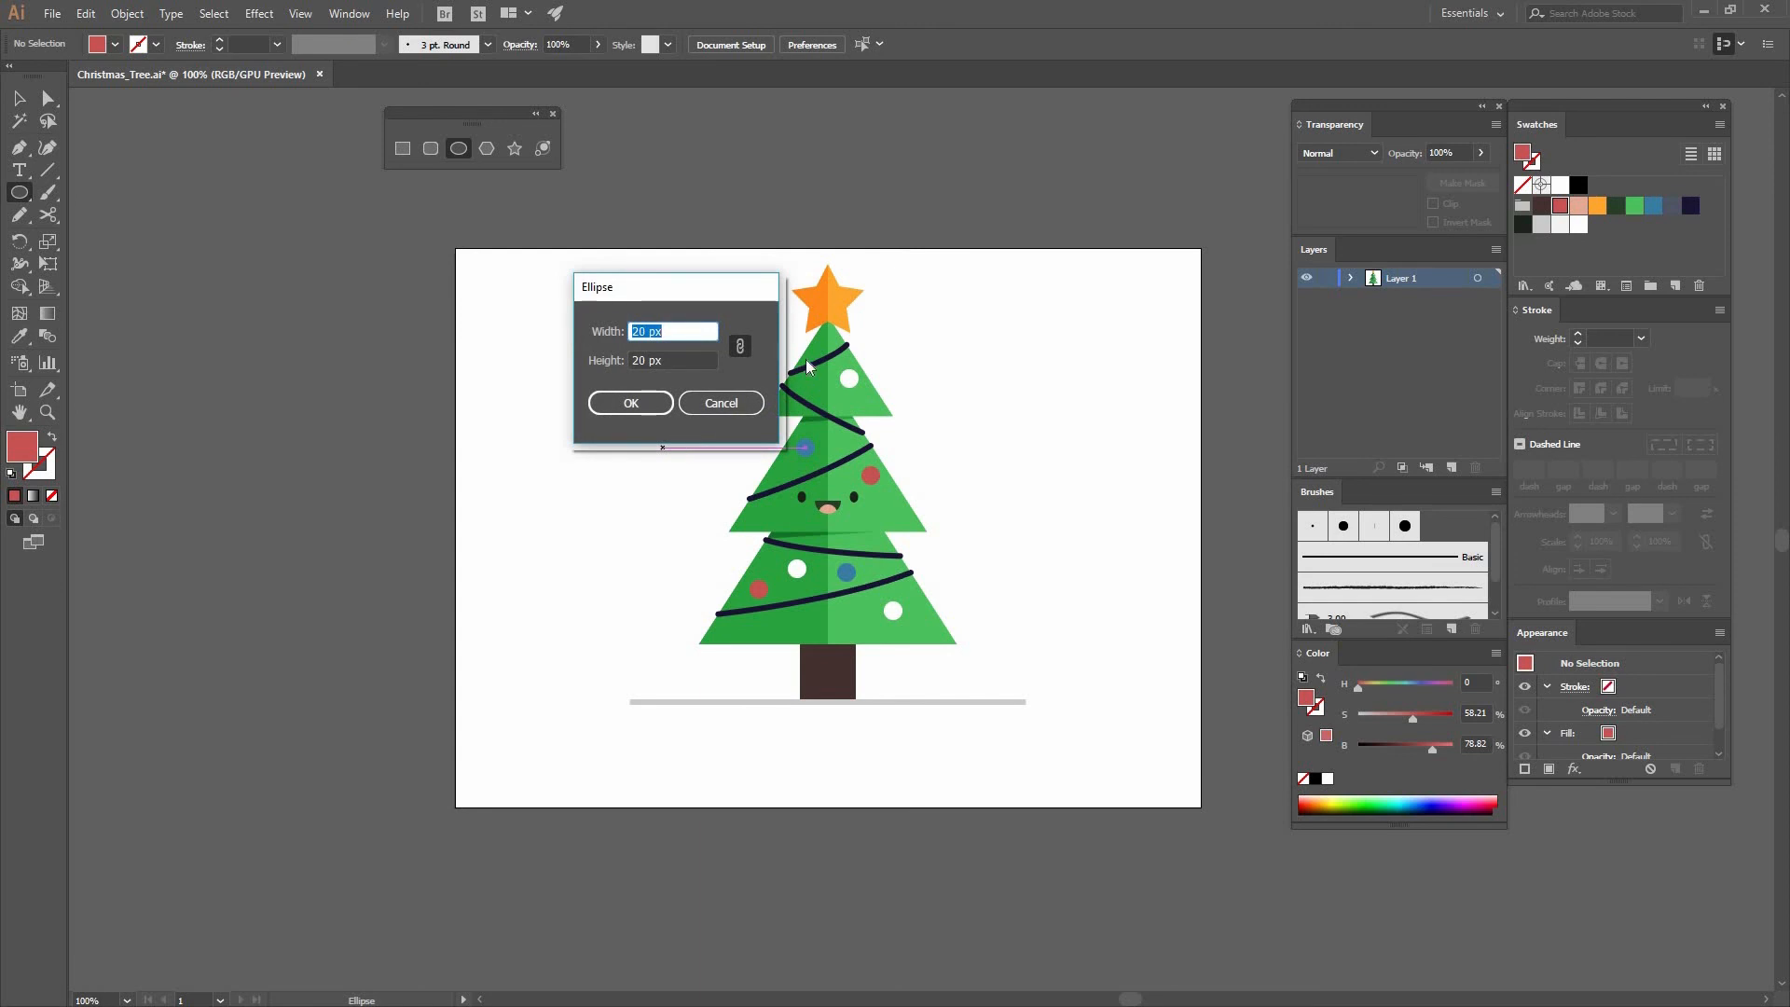
type("380")
left_click(630, 403)
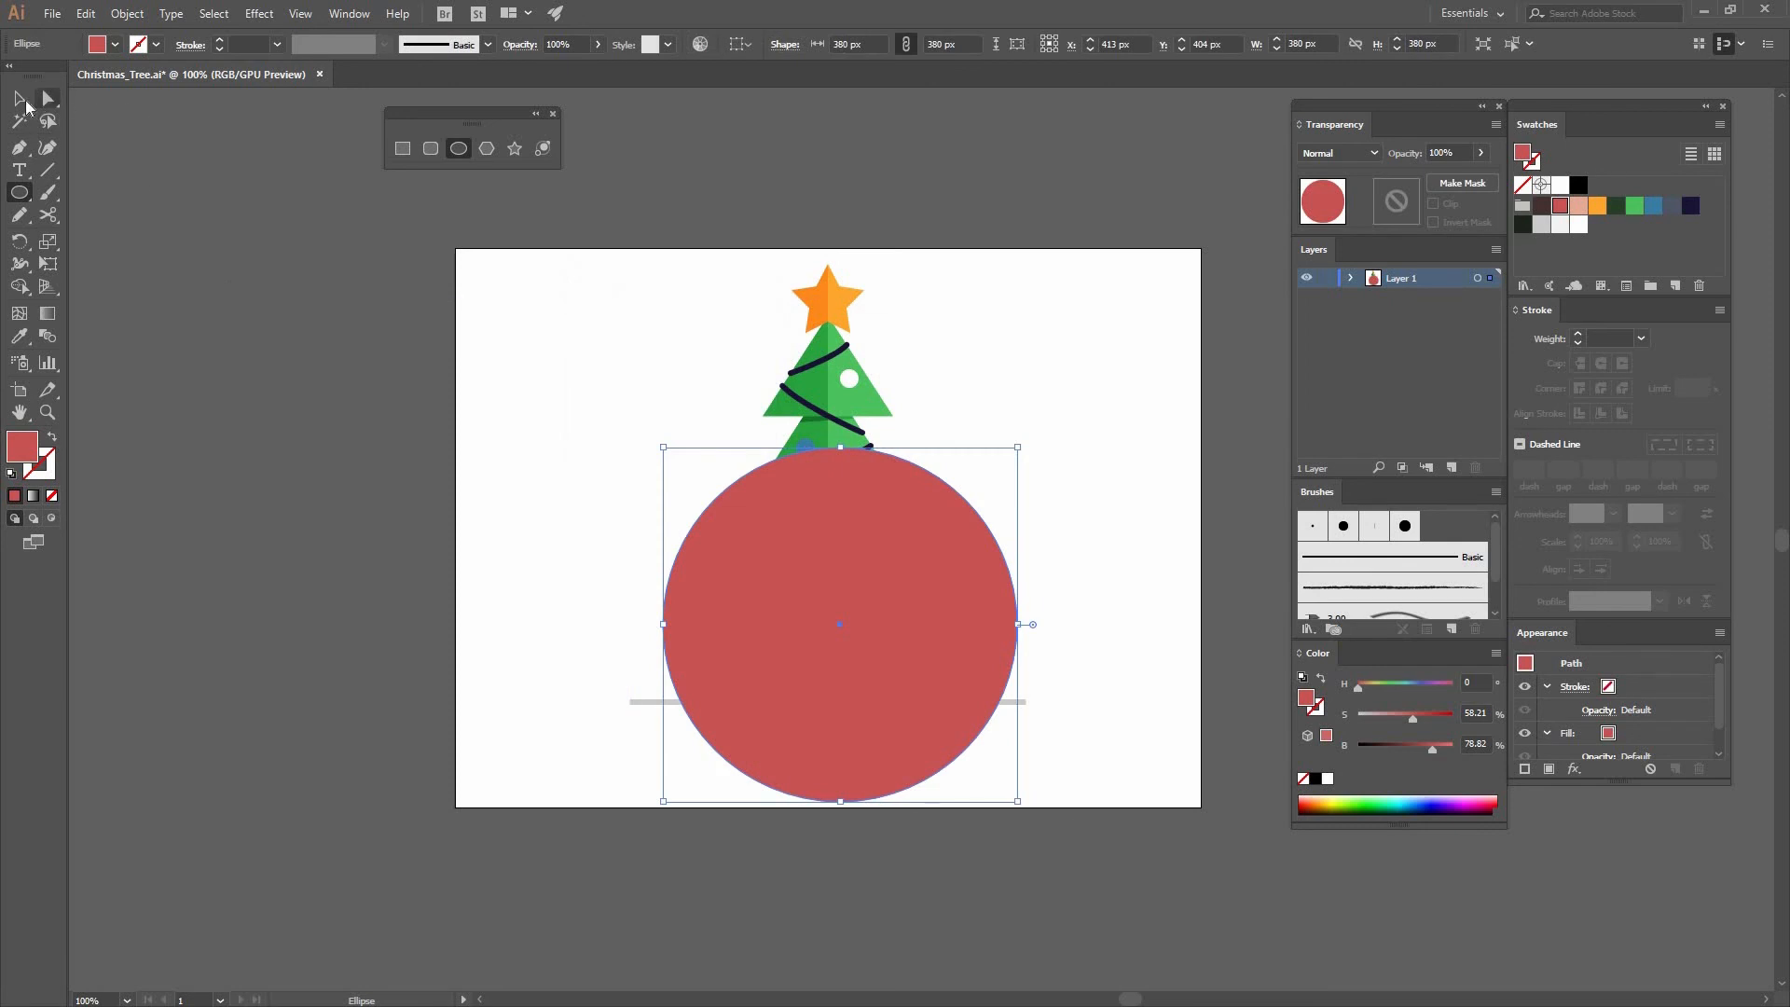
Fill the large circle light grey, centre it horizontally on the ground line and raise it so its lower edge dips below the line
key("v")
left_click(1555, 225)
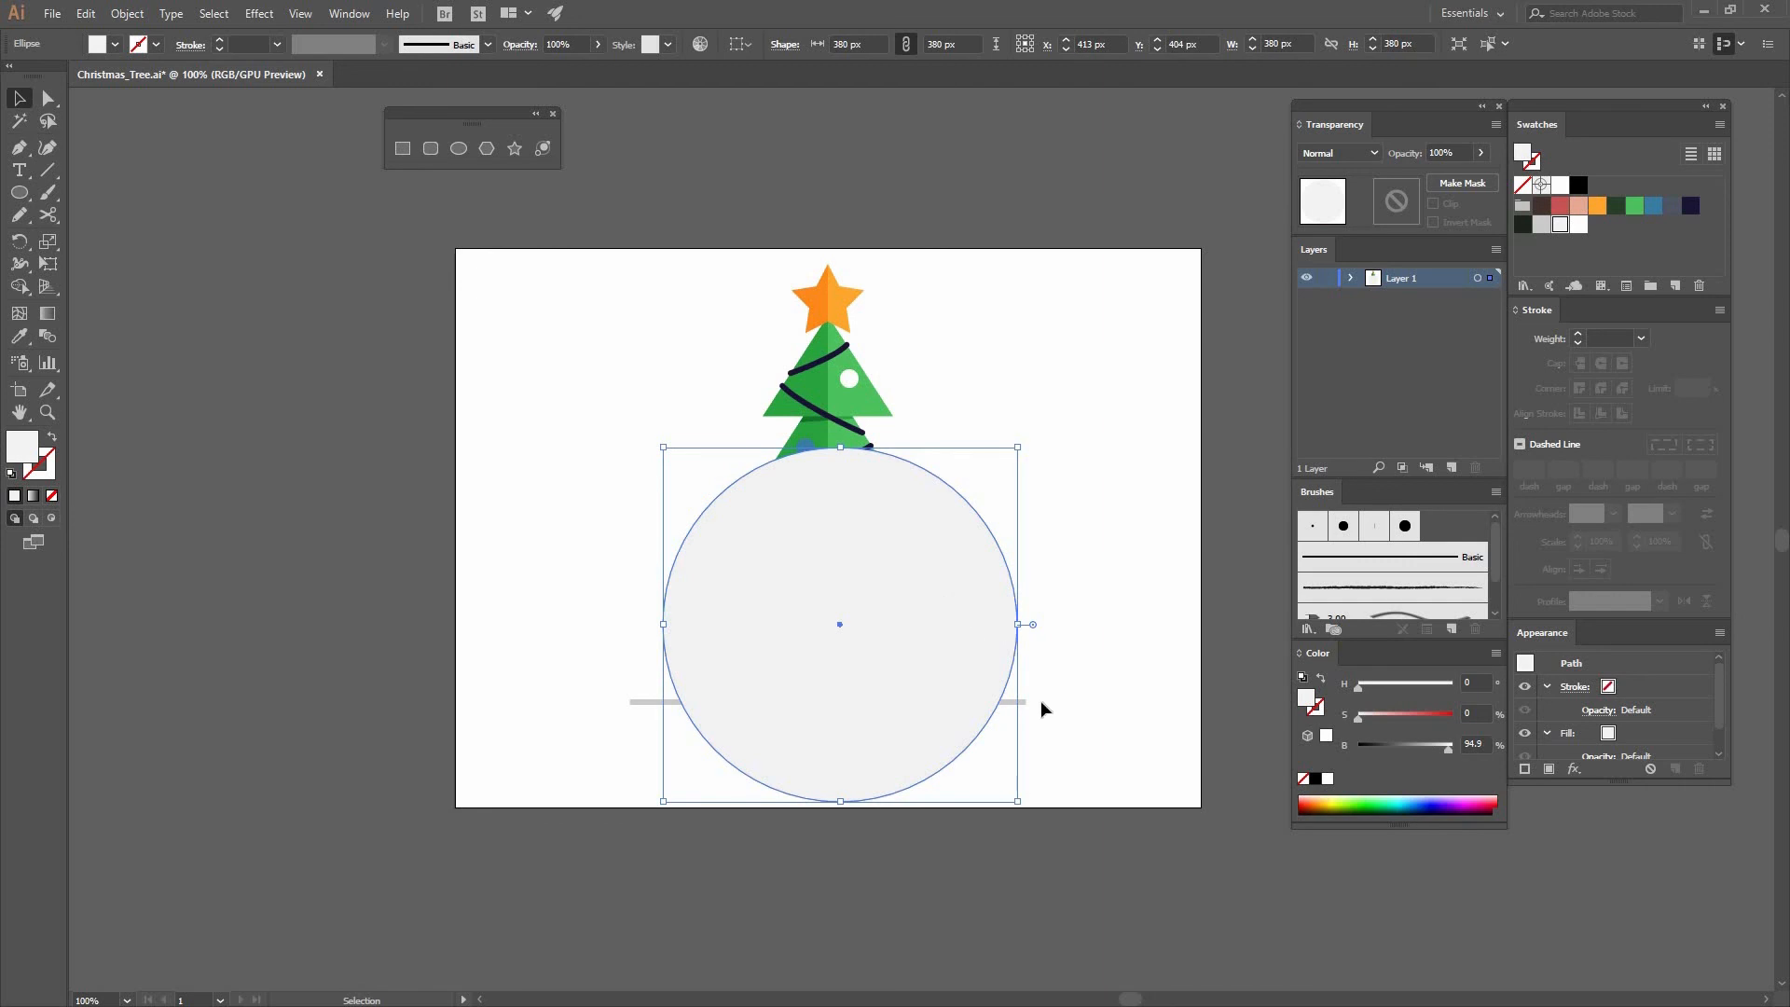
left_click(1017, 702, "shift")
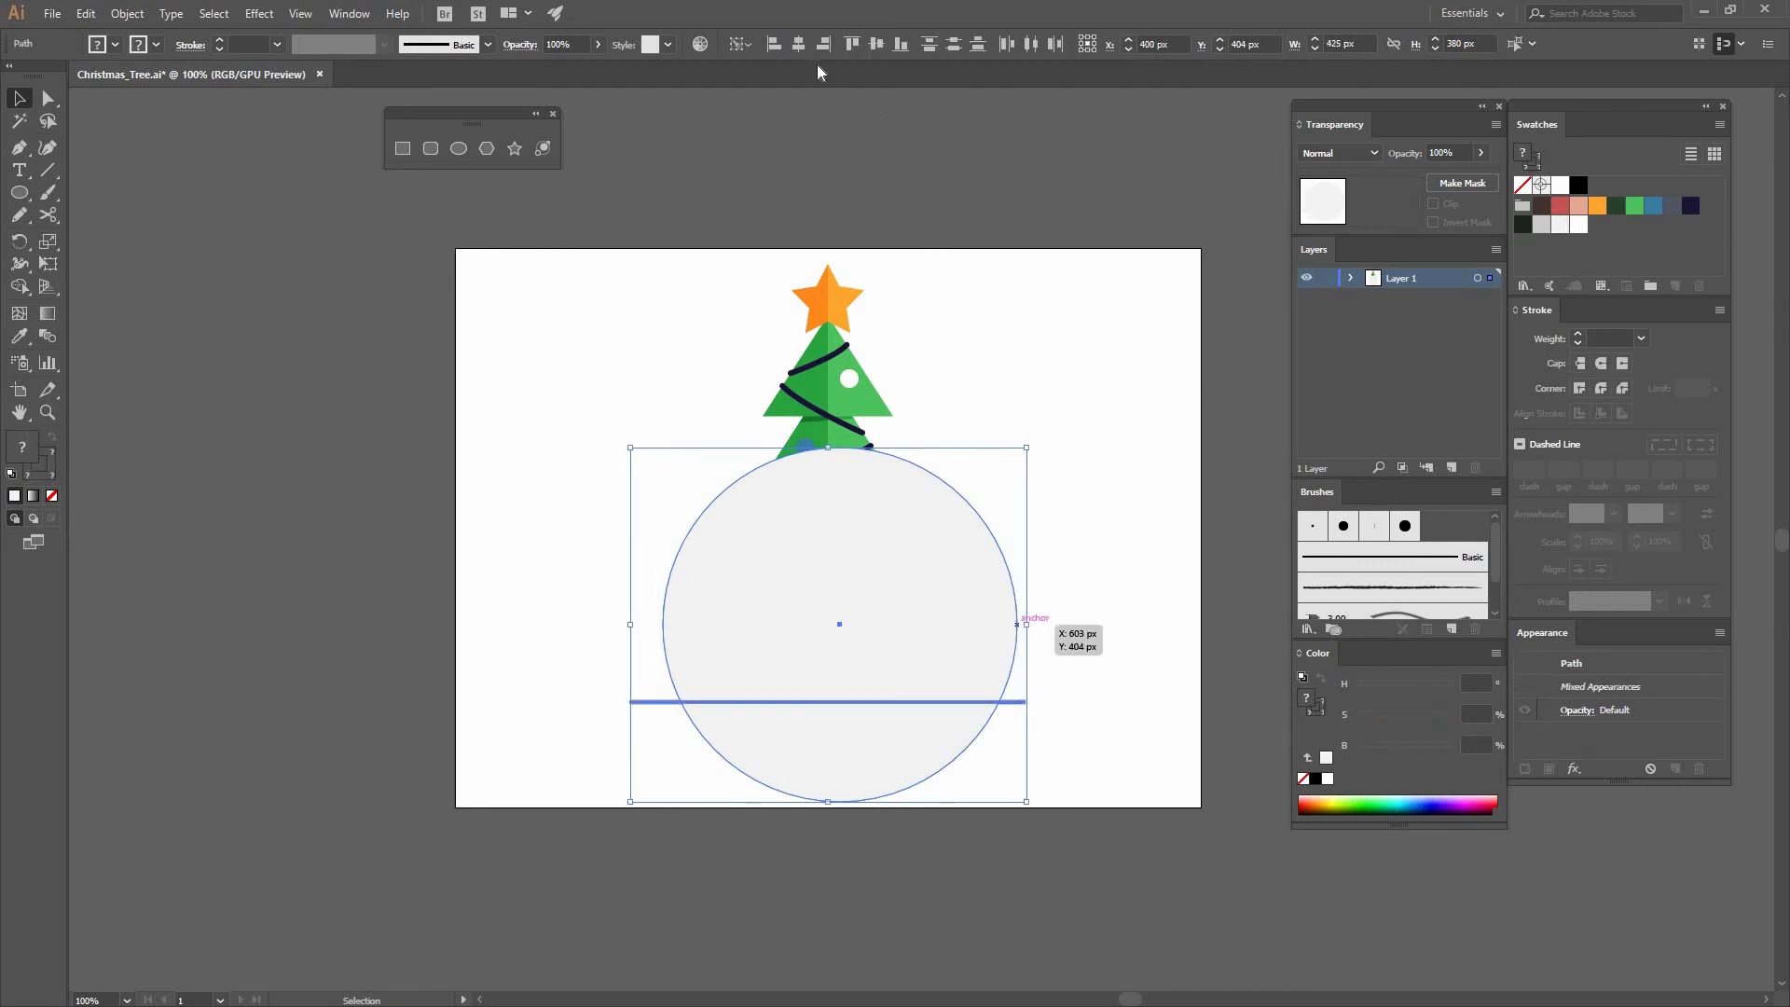
left_click_drag(936, 606, 1004, 701)
Divide the large grey circle along the ground line with the Pathfinder Divide operation
left_click(1004, 702)
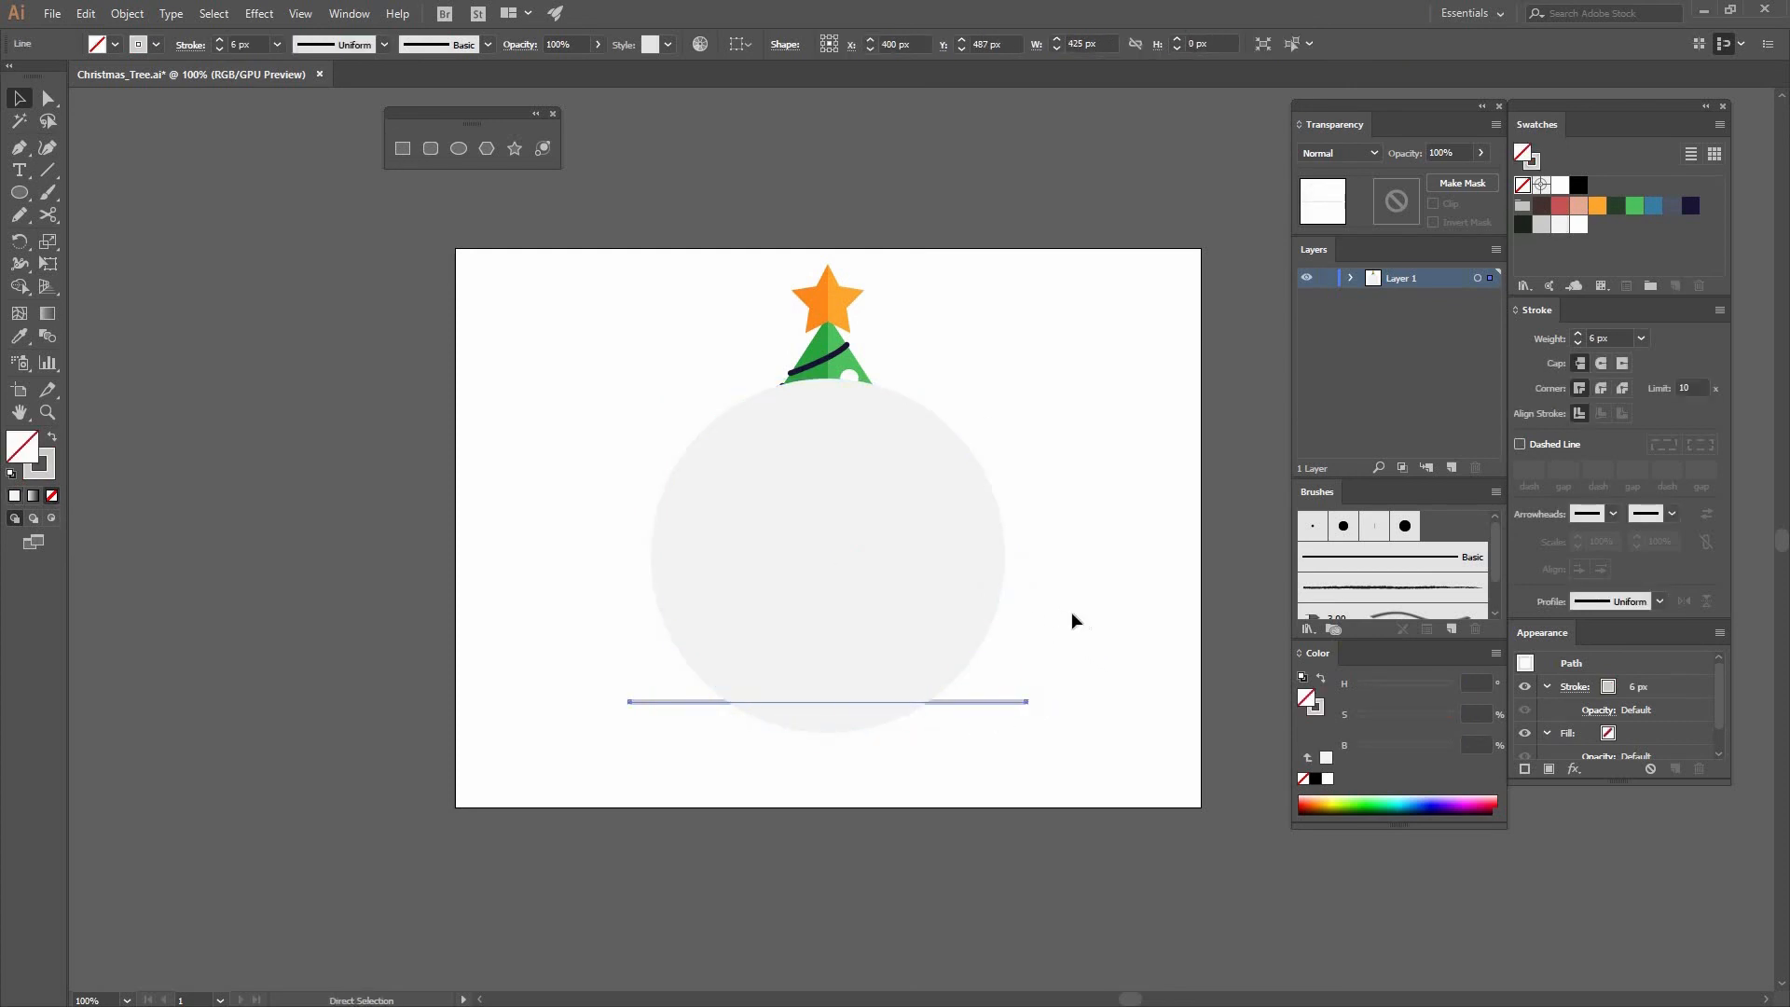
left_click(1024, 546, "shift")
left_click(350, 13)
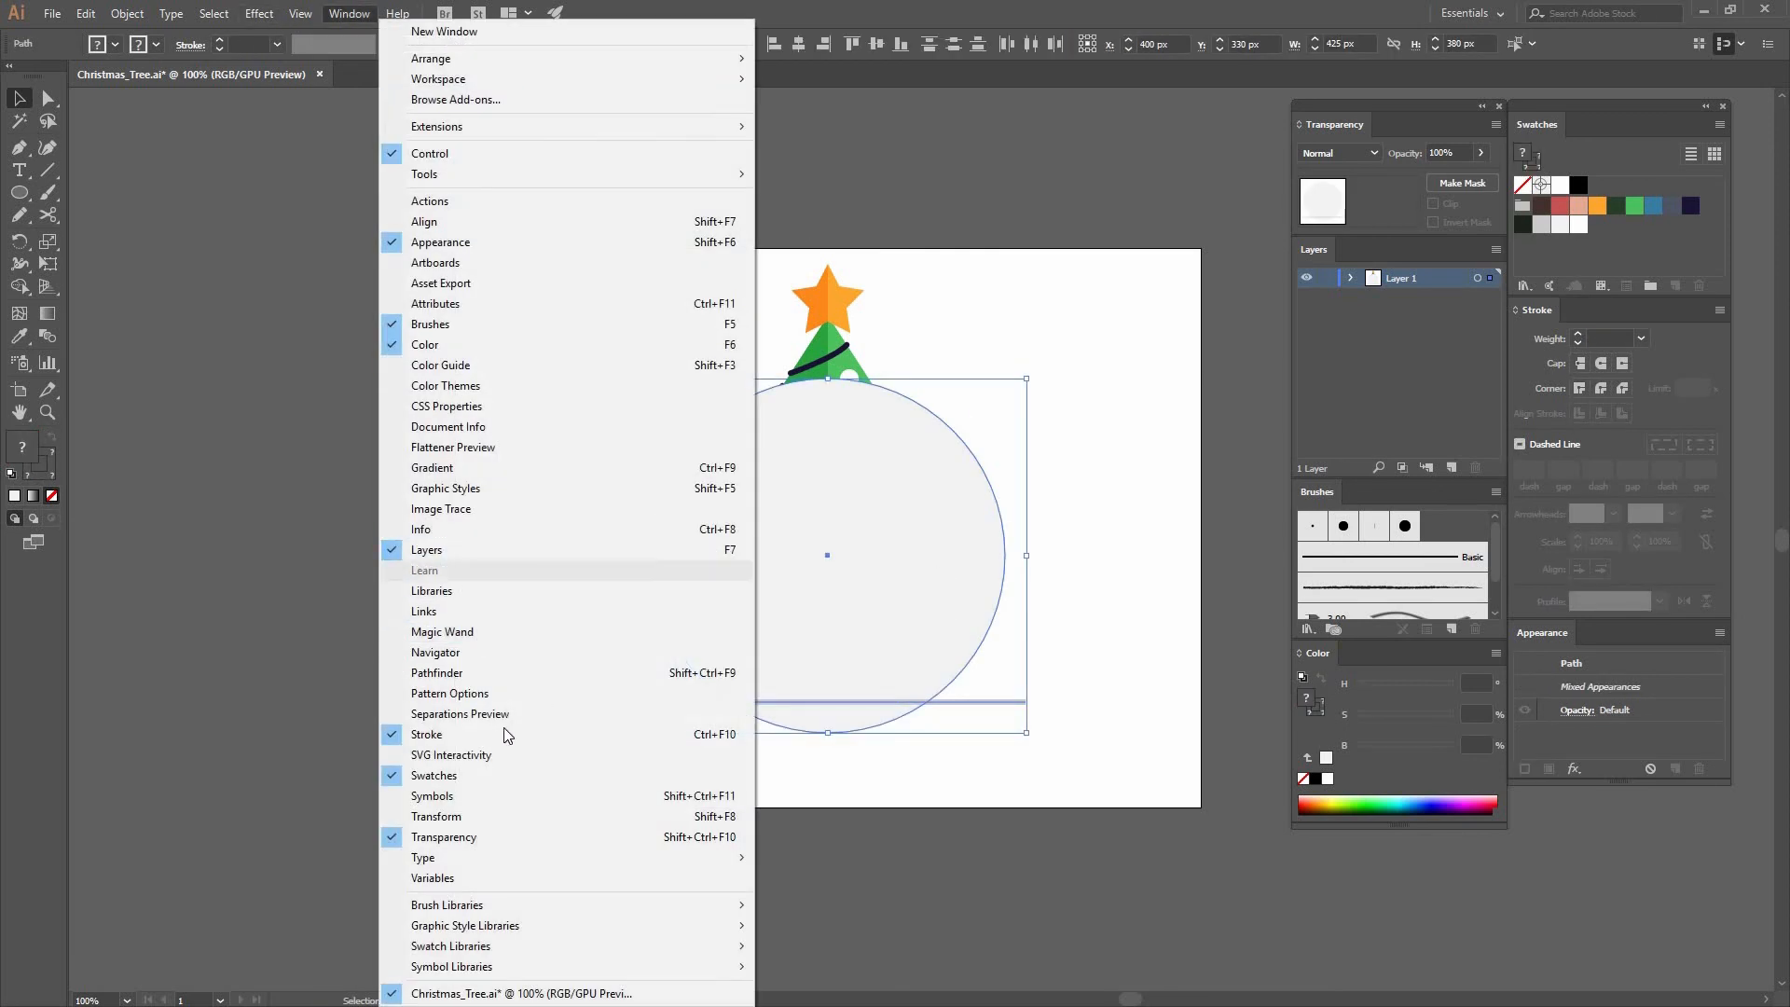
left_click(512, 675)
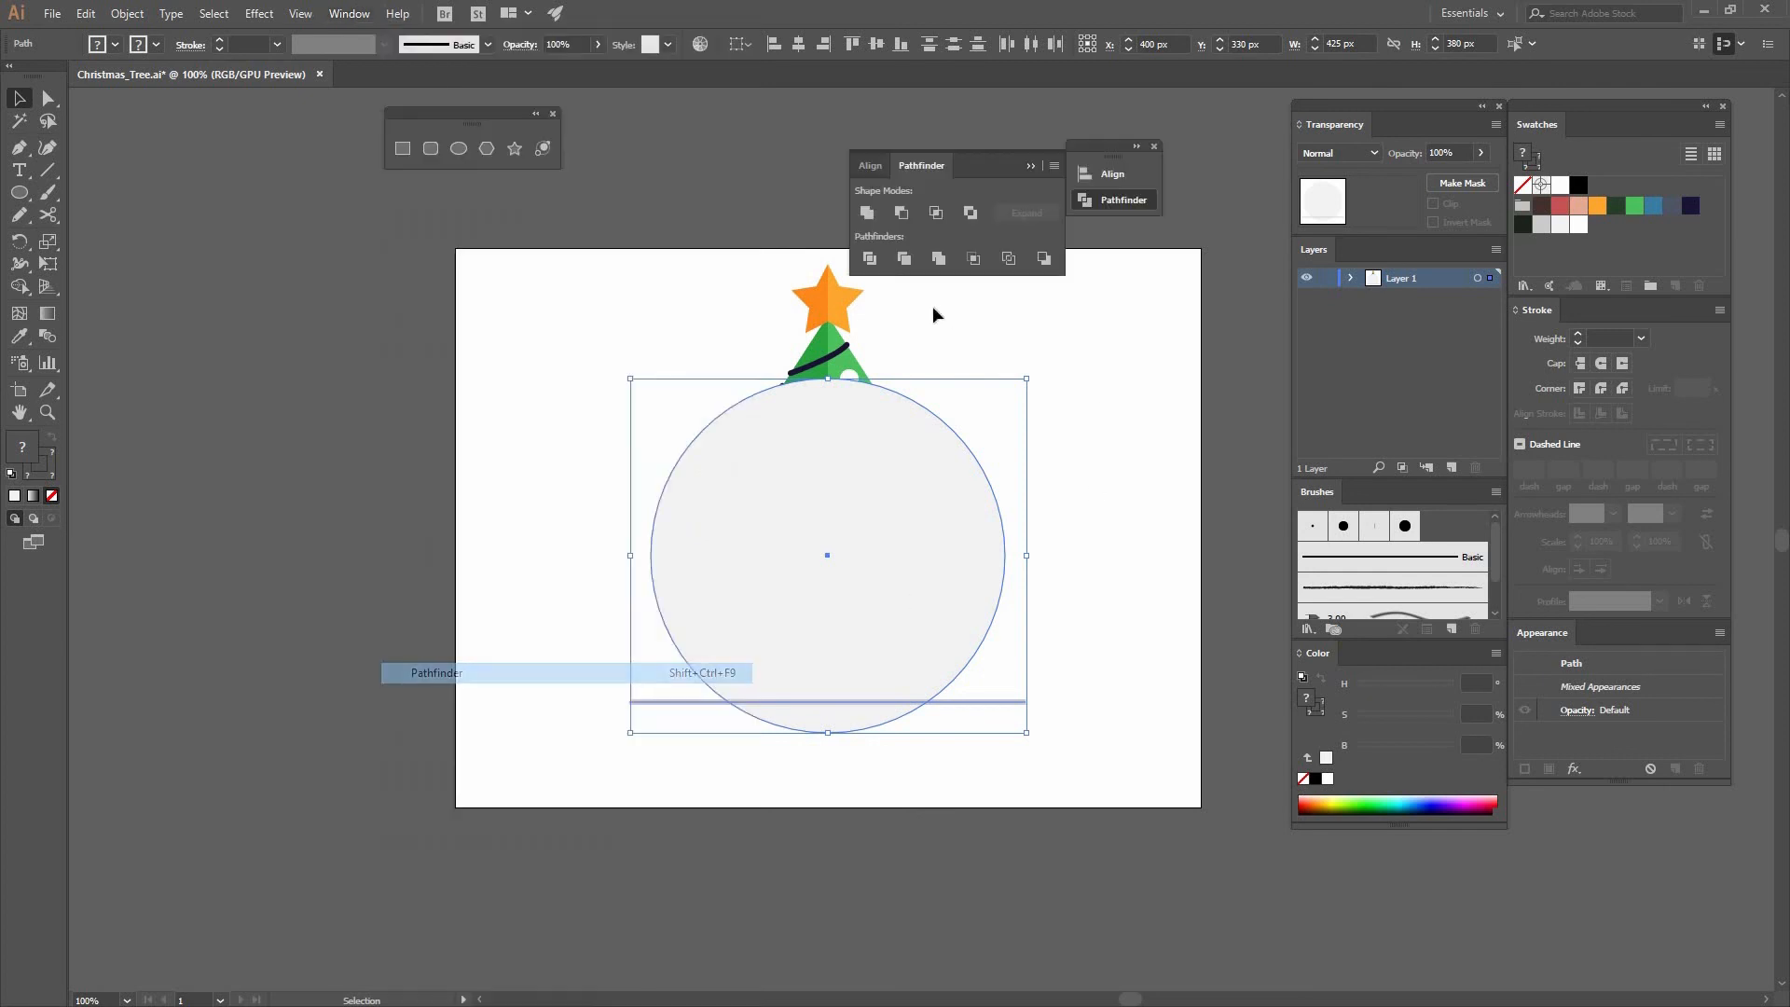
left_click(875, 255)
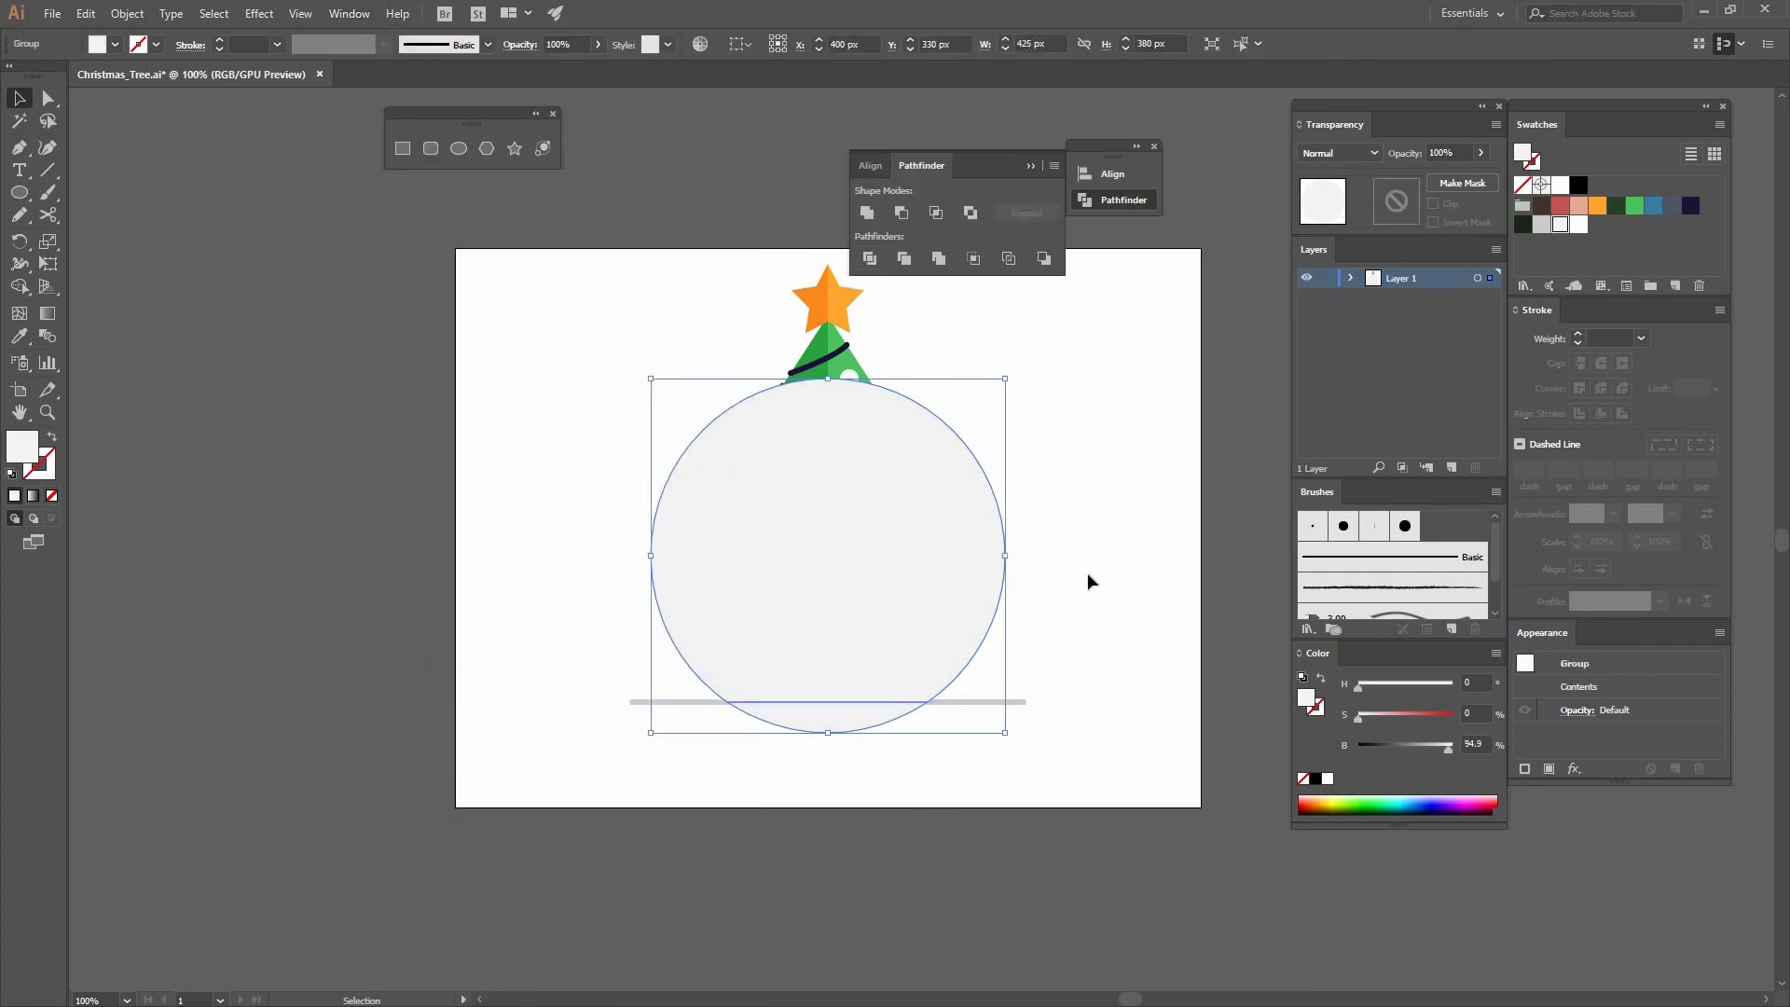
Ungroup the divided circle and delete the segment below the ground line
right_click(899, 558)
left_click(850, 721)
left_click(843, 715)
key("Delete")
Send the remaining light grey circle shape to the back, behind the tree
left_click(875, 617)
right_click(1001, 546)
mouse_move(1054, 830)
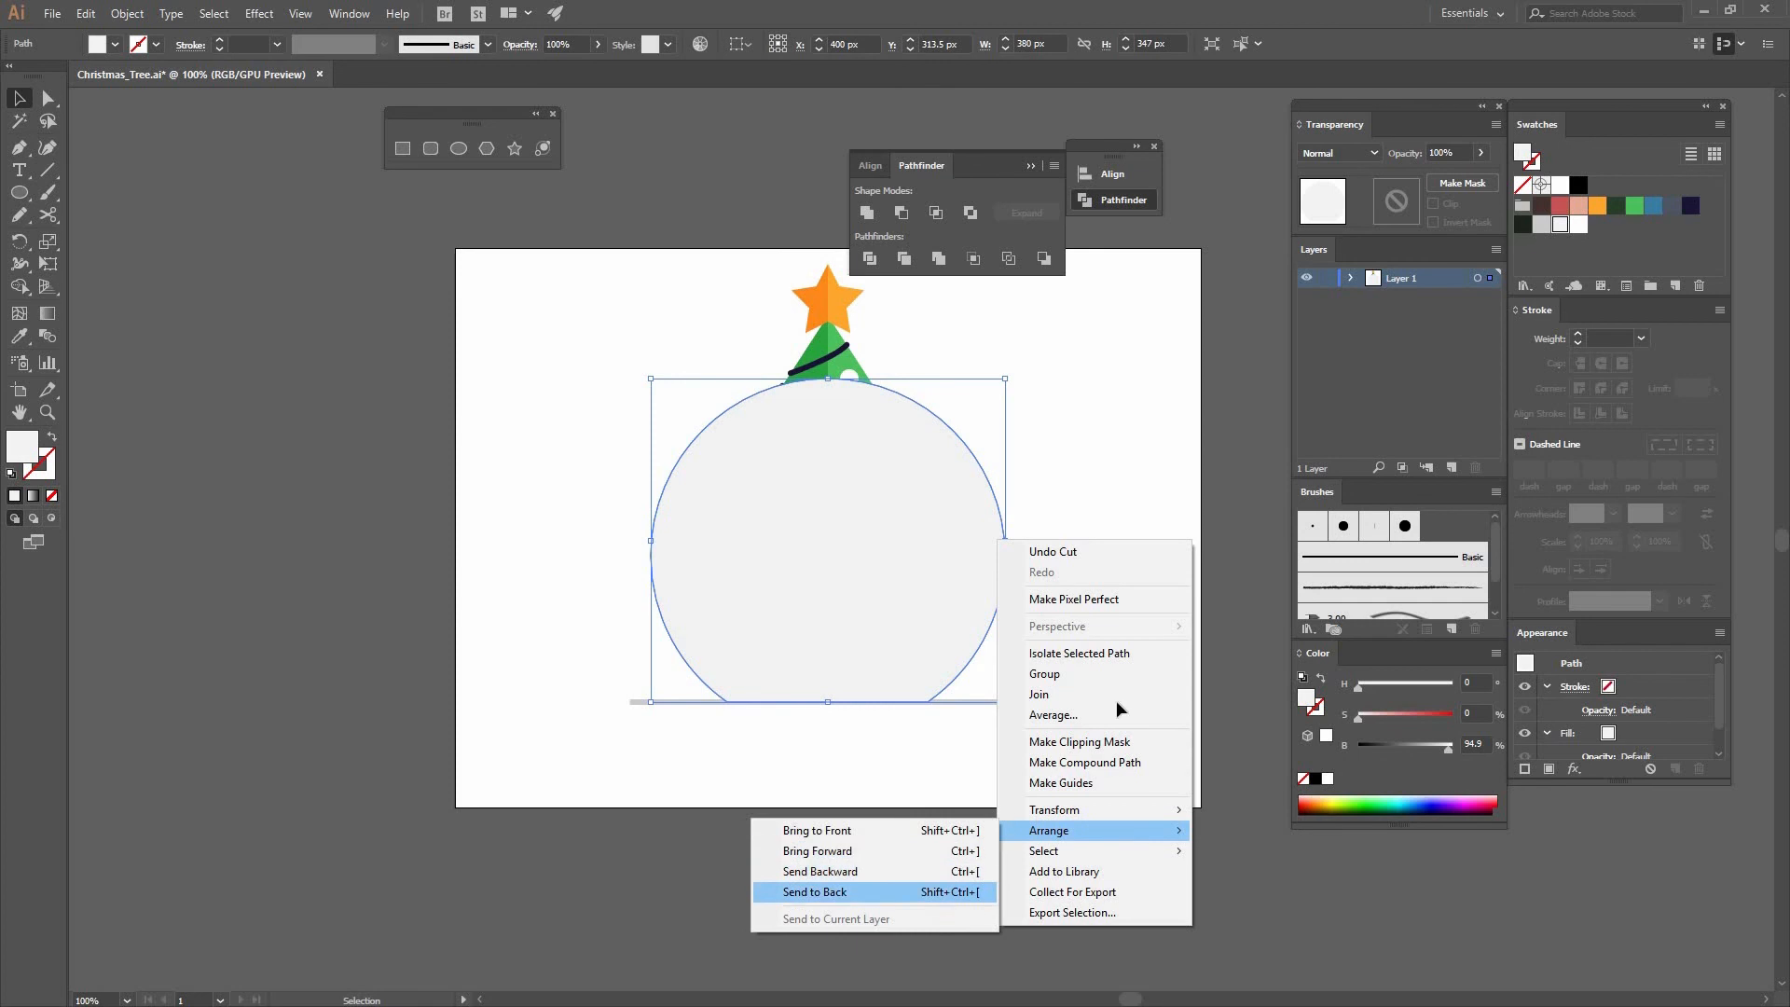
key("Return")
left_click(1098, 678)
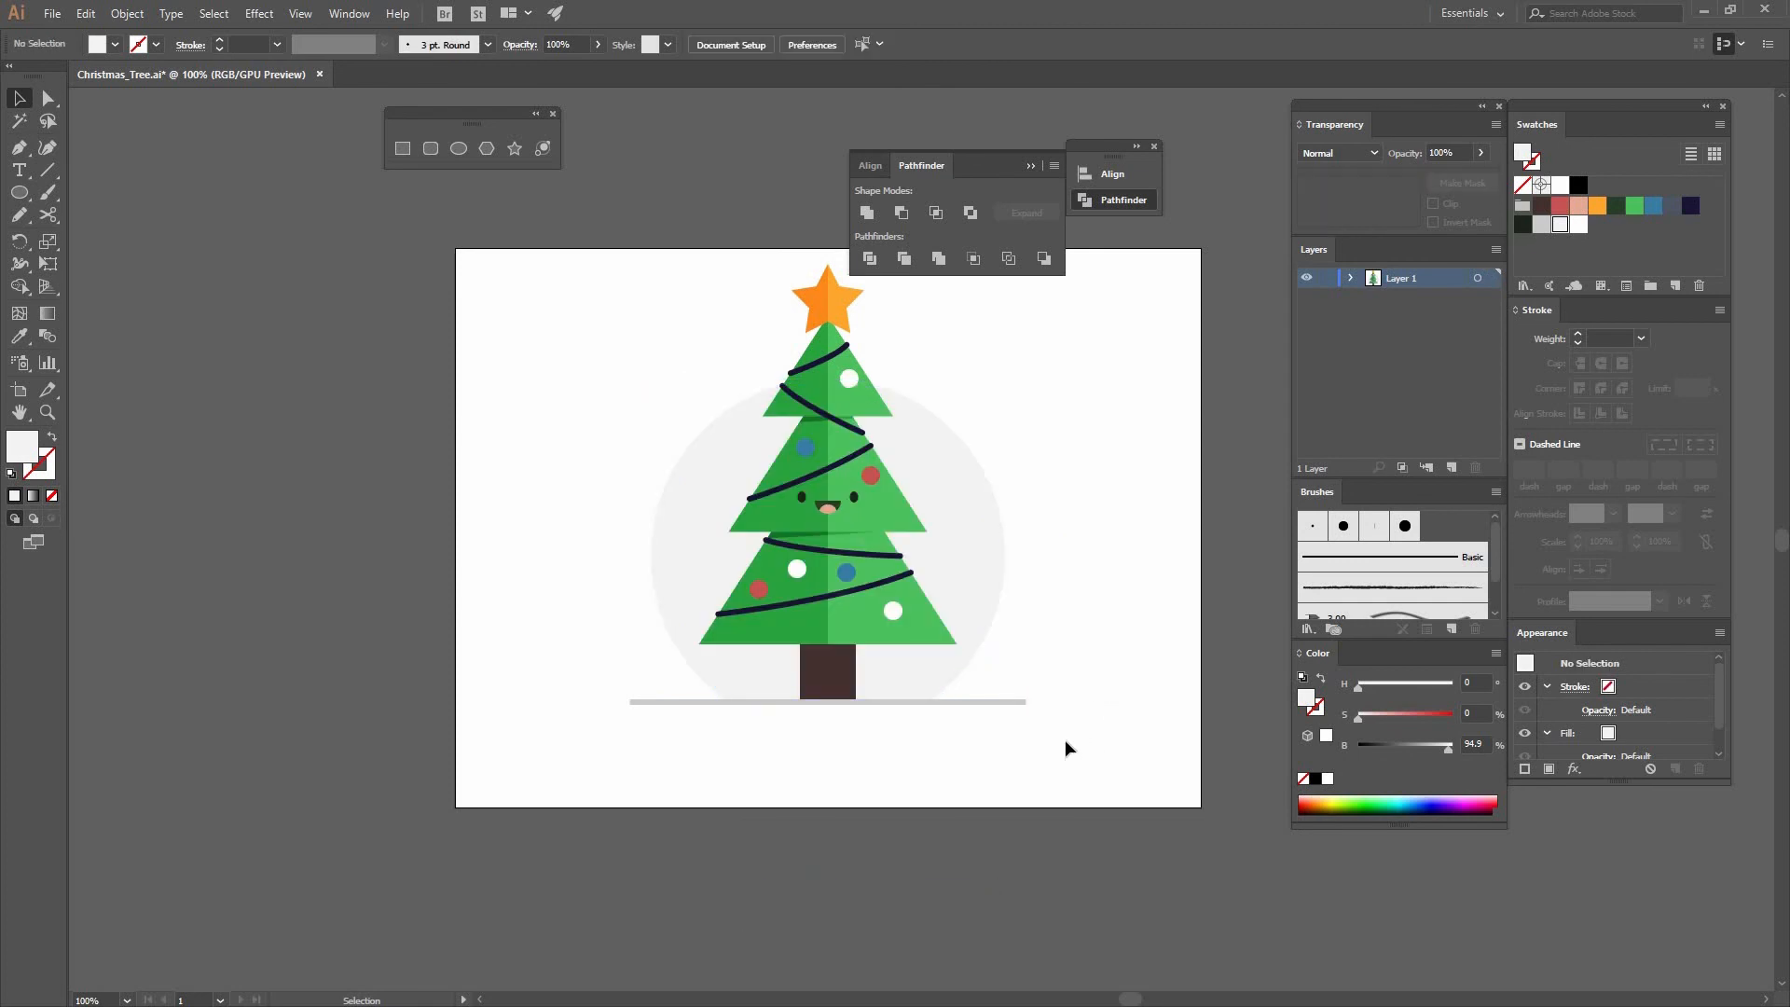
Group all the artwork and centre it on the artboard horizontally and vertically
left_click_drag(1048, 732, 638, 220)
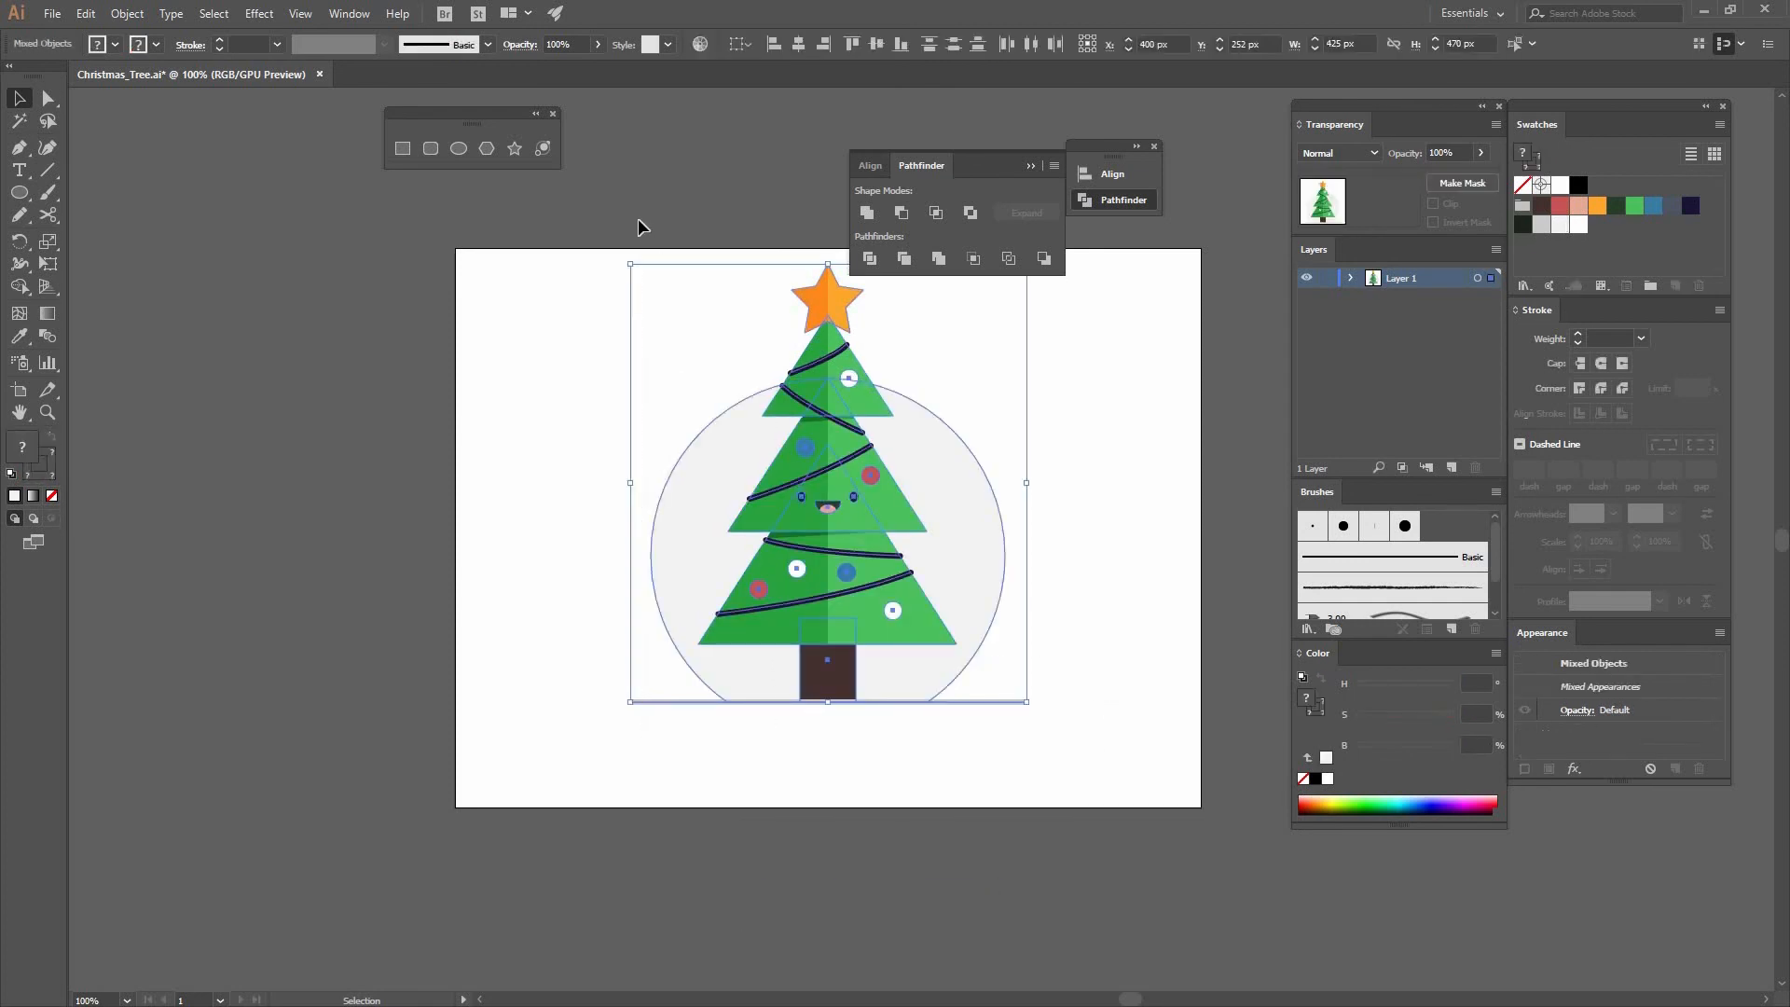
key("a")
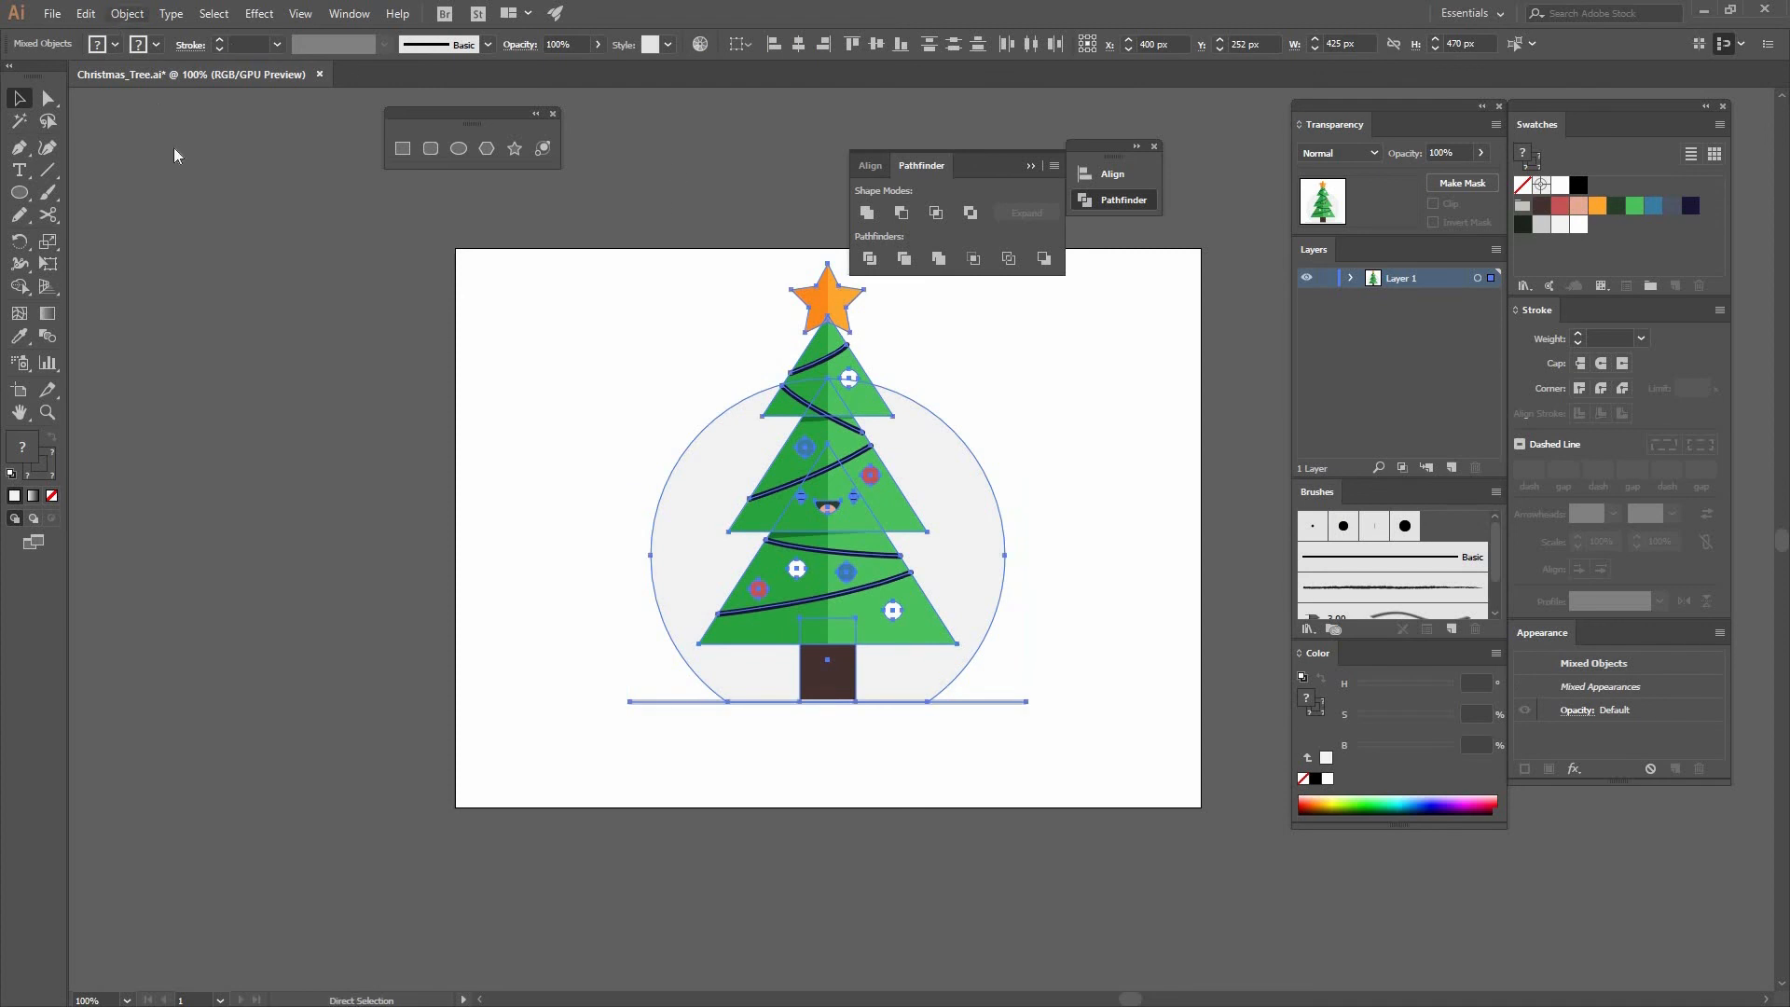
left_click(127, 13)
left_click(140, 108)
left_click(741, 44)
left_click(788, 103)
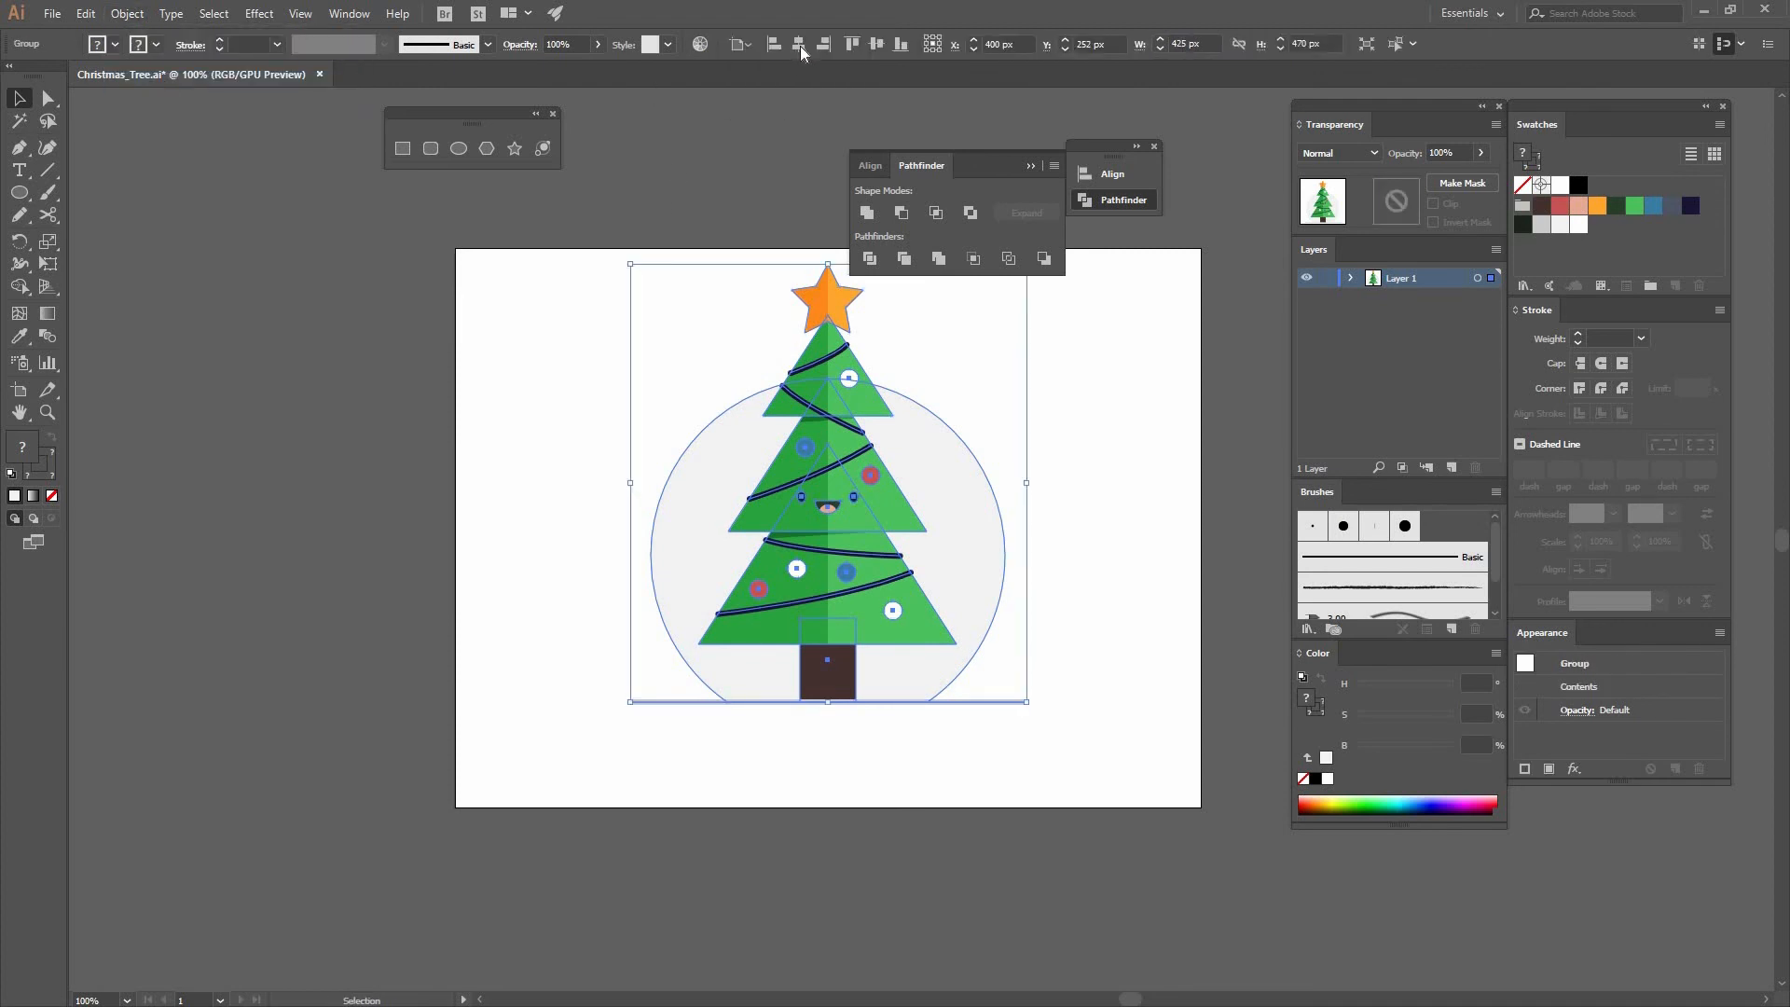
left_click(1031, 440)
Add the text "Happy Holidays" just below the artboard, beneath the tree
left_click_drag(1031, 440, 882, 394)
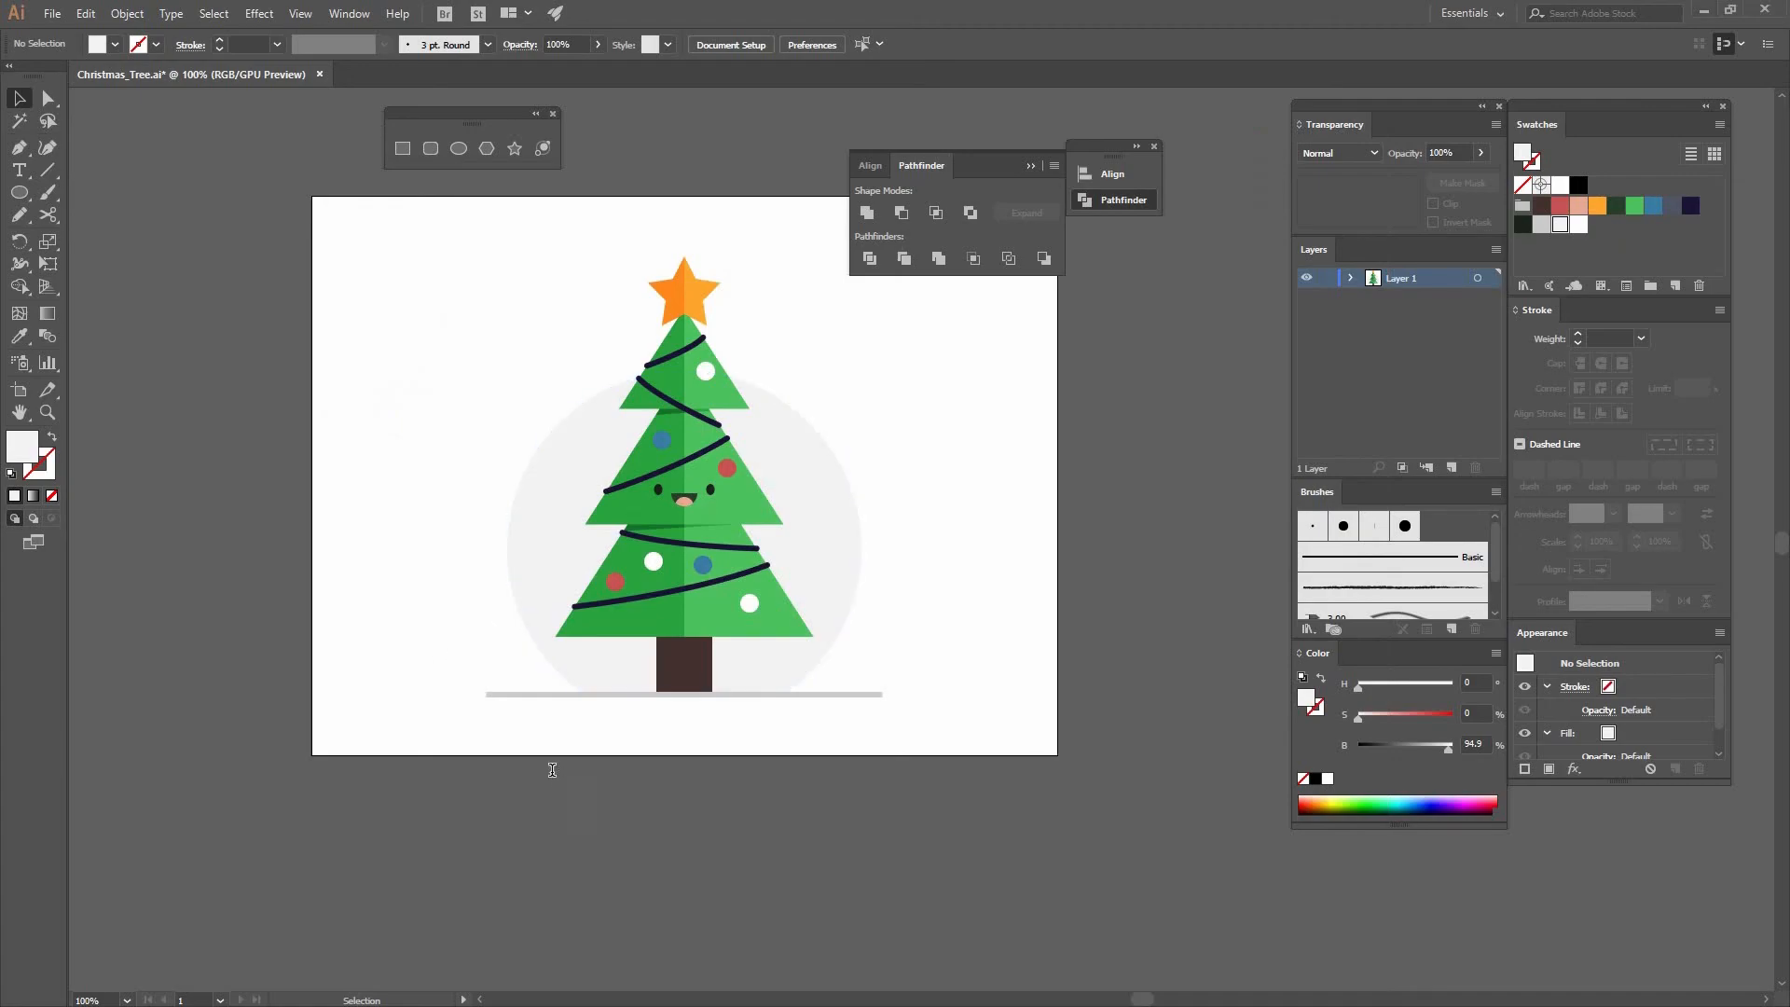
key("t")
left_click(552, 770)
type("Happy Holidays!")
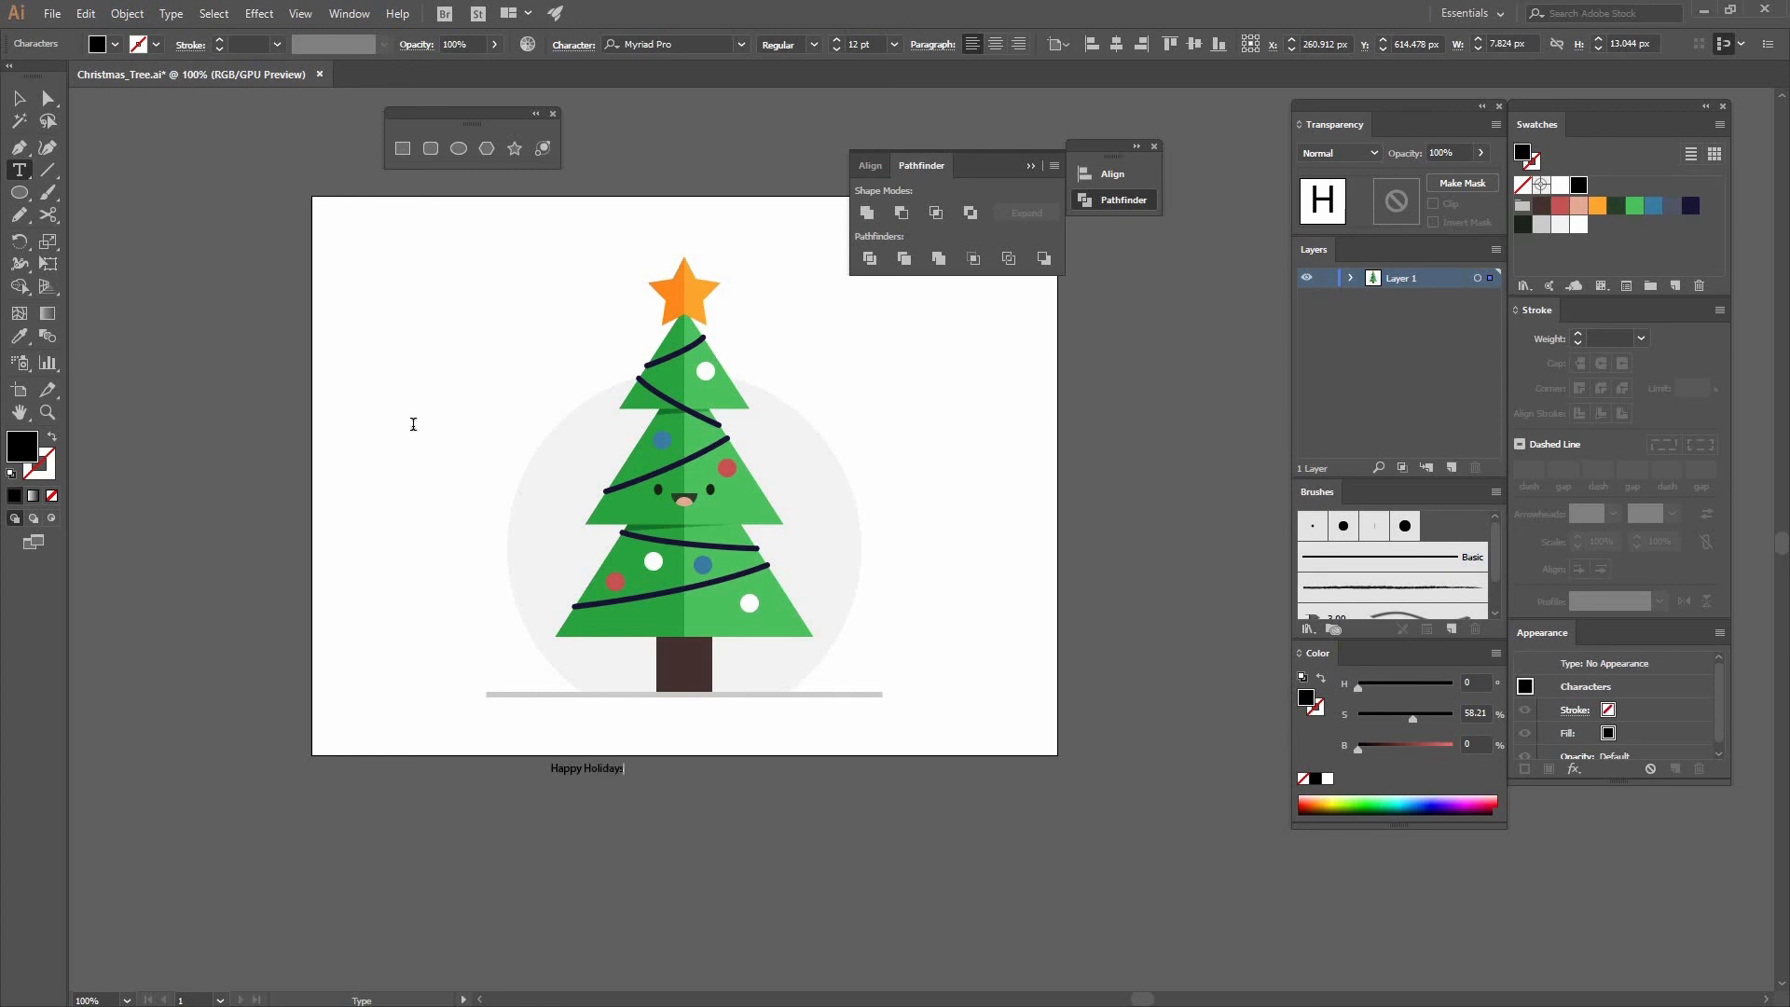
key("Escape")
Format the greeting text in Caveat Brush at 32 pt with the dark navy fill
left_click(655, 42)
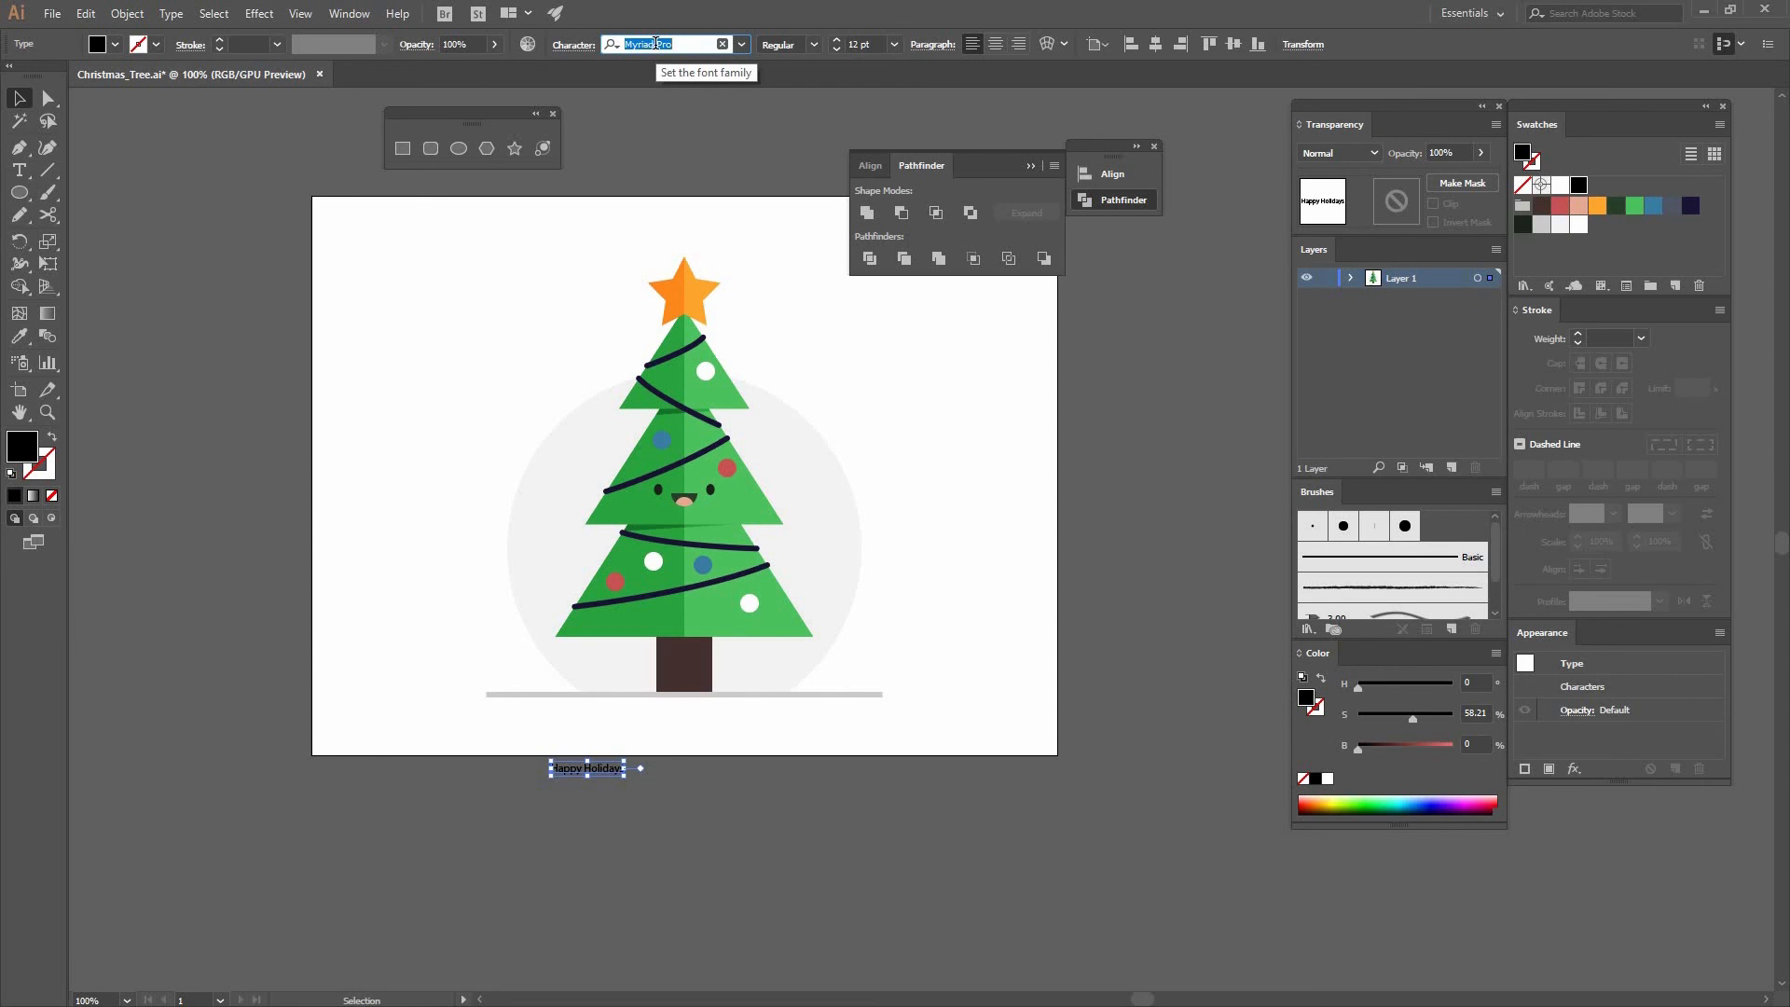
type("Cav")
left_click(654, 97)
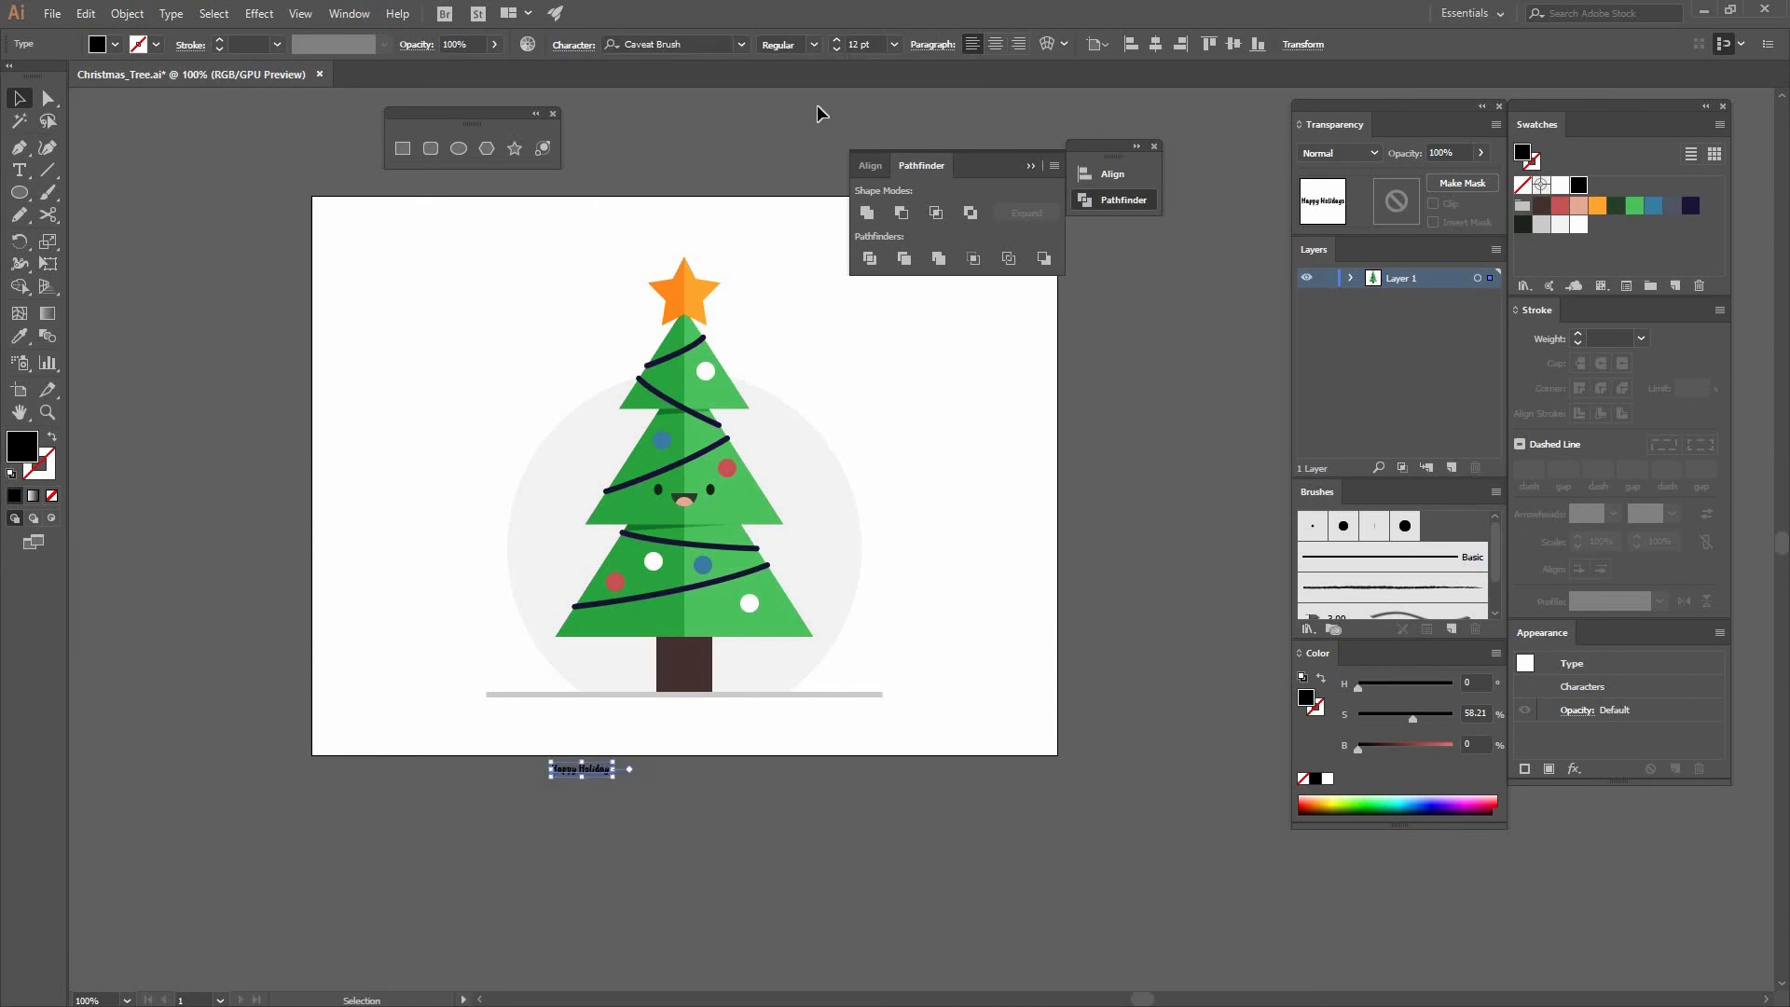
left_click(865, 44)
type("32")
key("Return")
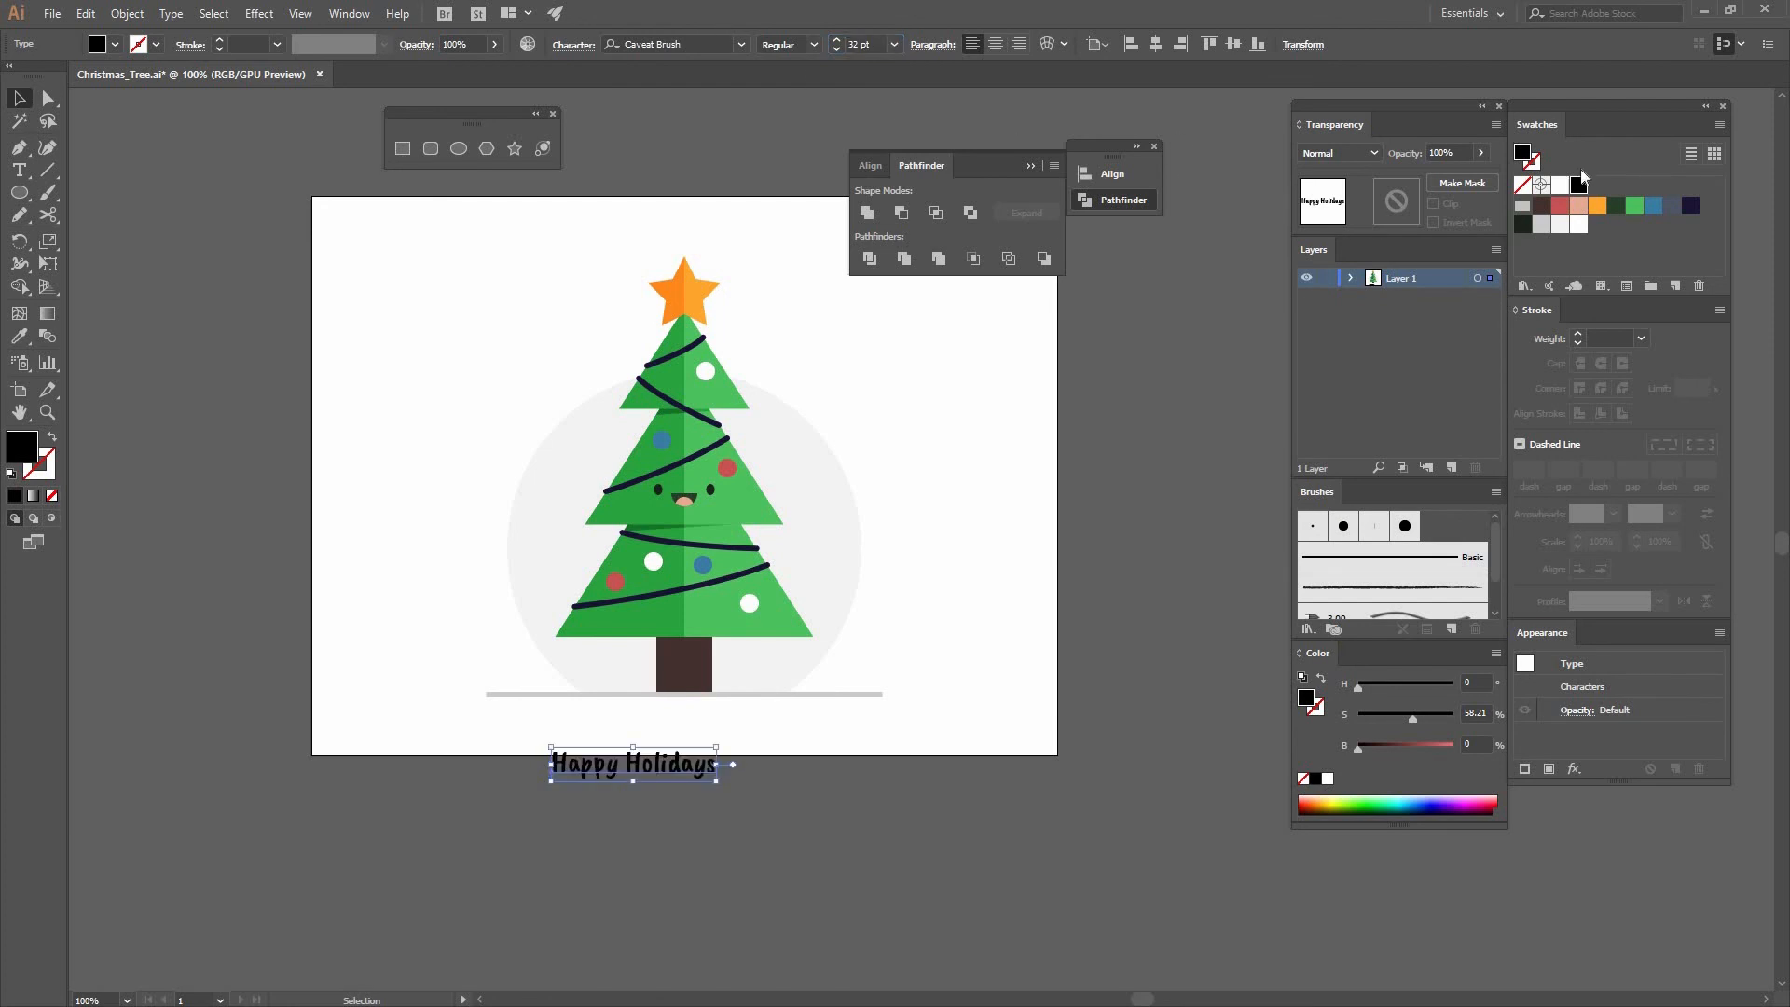
left_click(1691, 206)
left_click(679, 783)
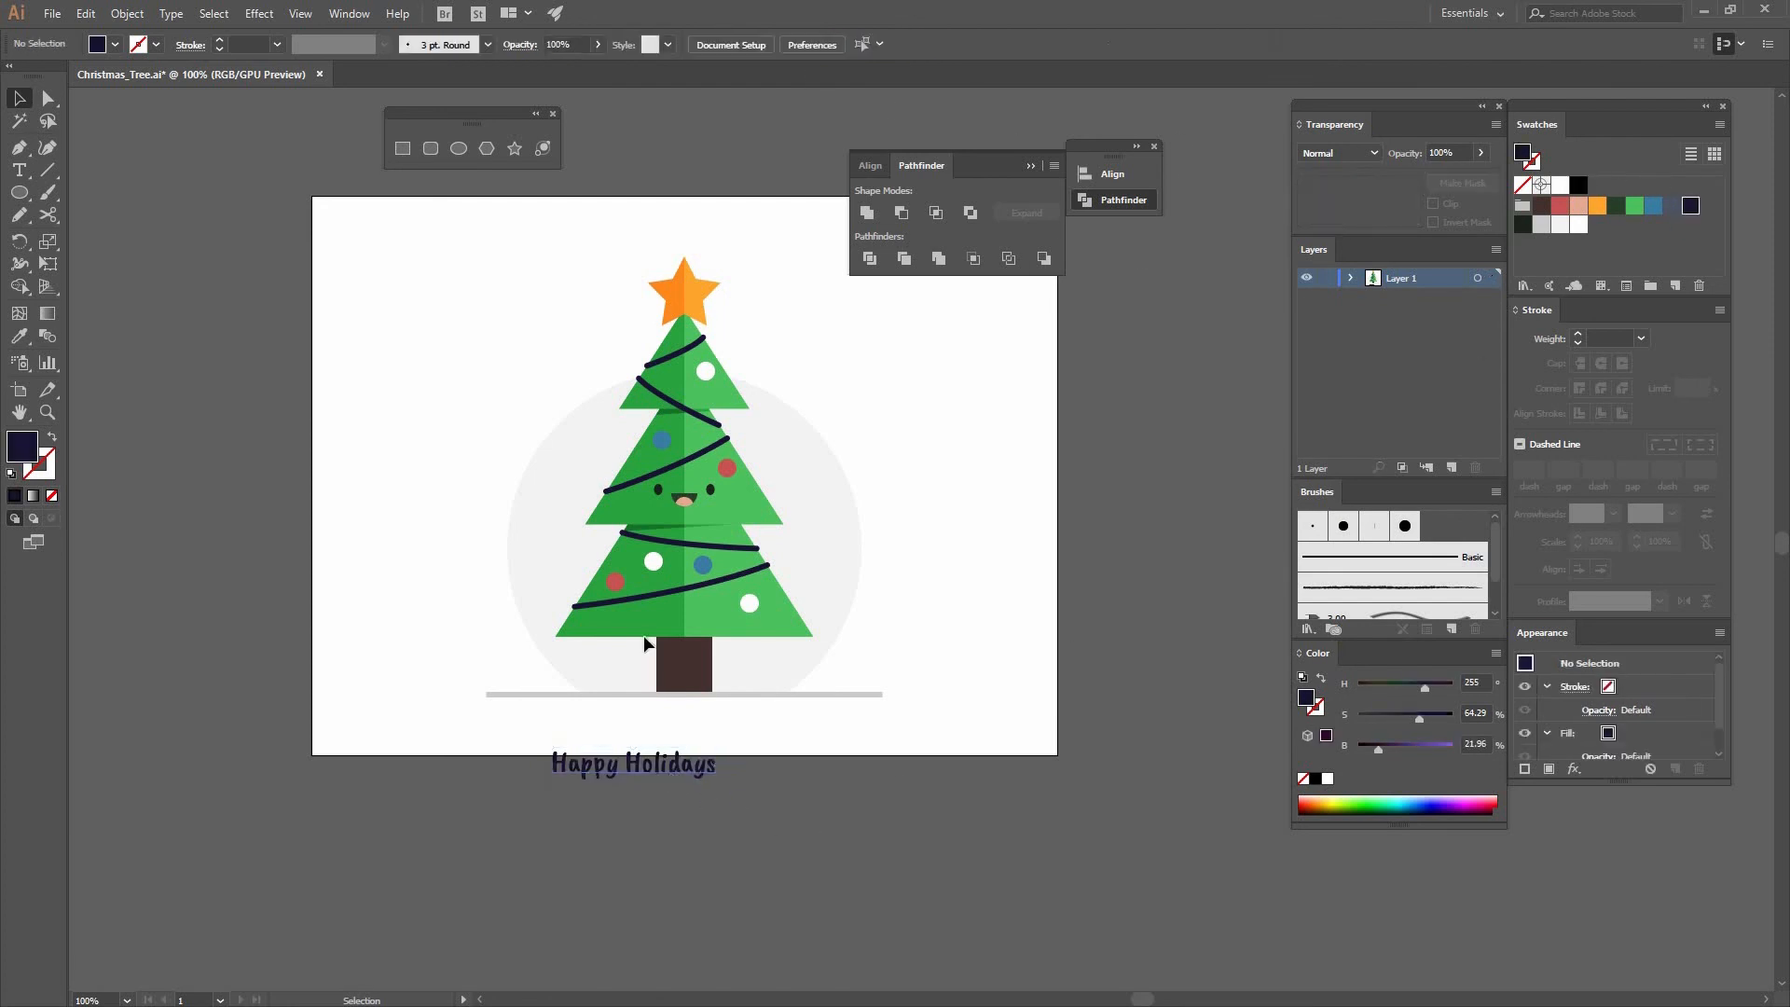
Centre the greeting horizontally with the tree artwork and move it up onto the artboard, just beneath the grey ground line
key("ctrl+a")
left_click(621, 44)
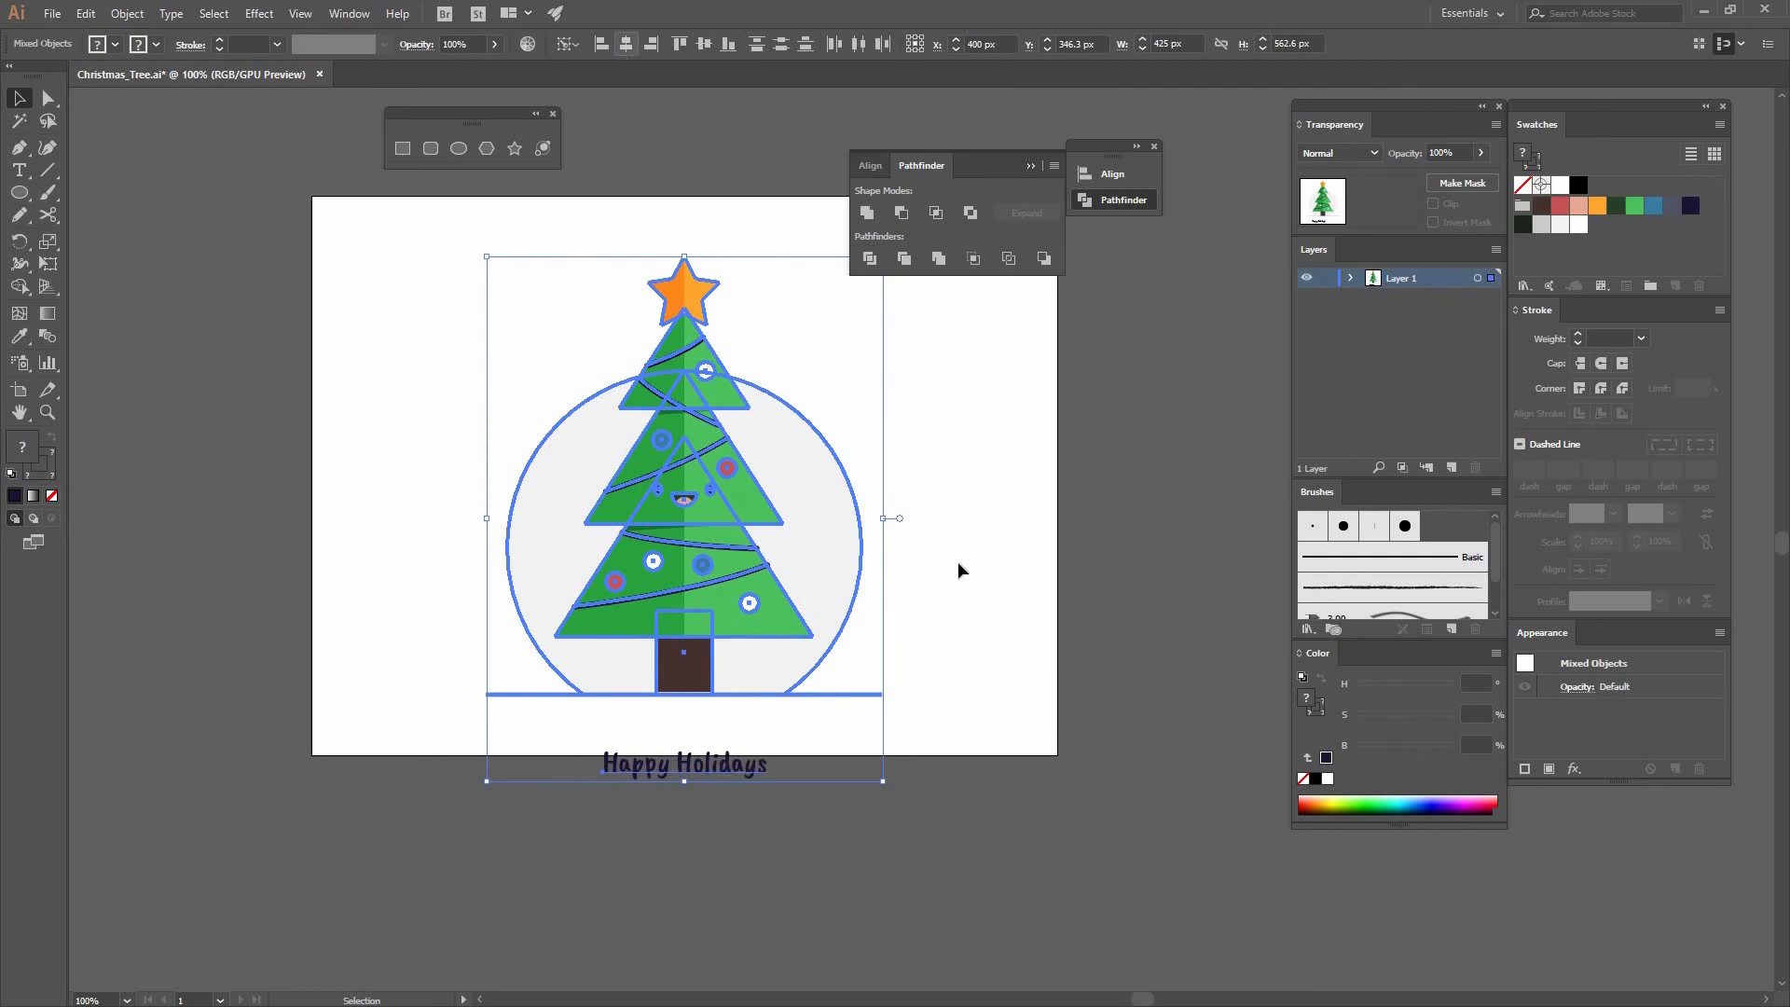
left_click(709, 782)
left_click_drag(760, 769, 773, 742)
left_click(837, 780)
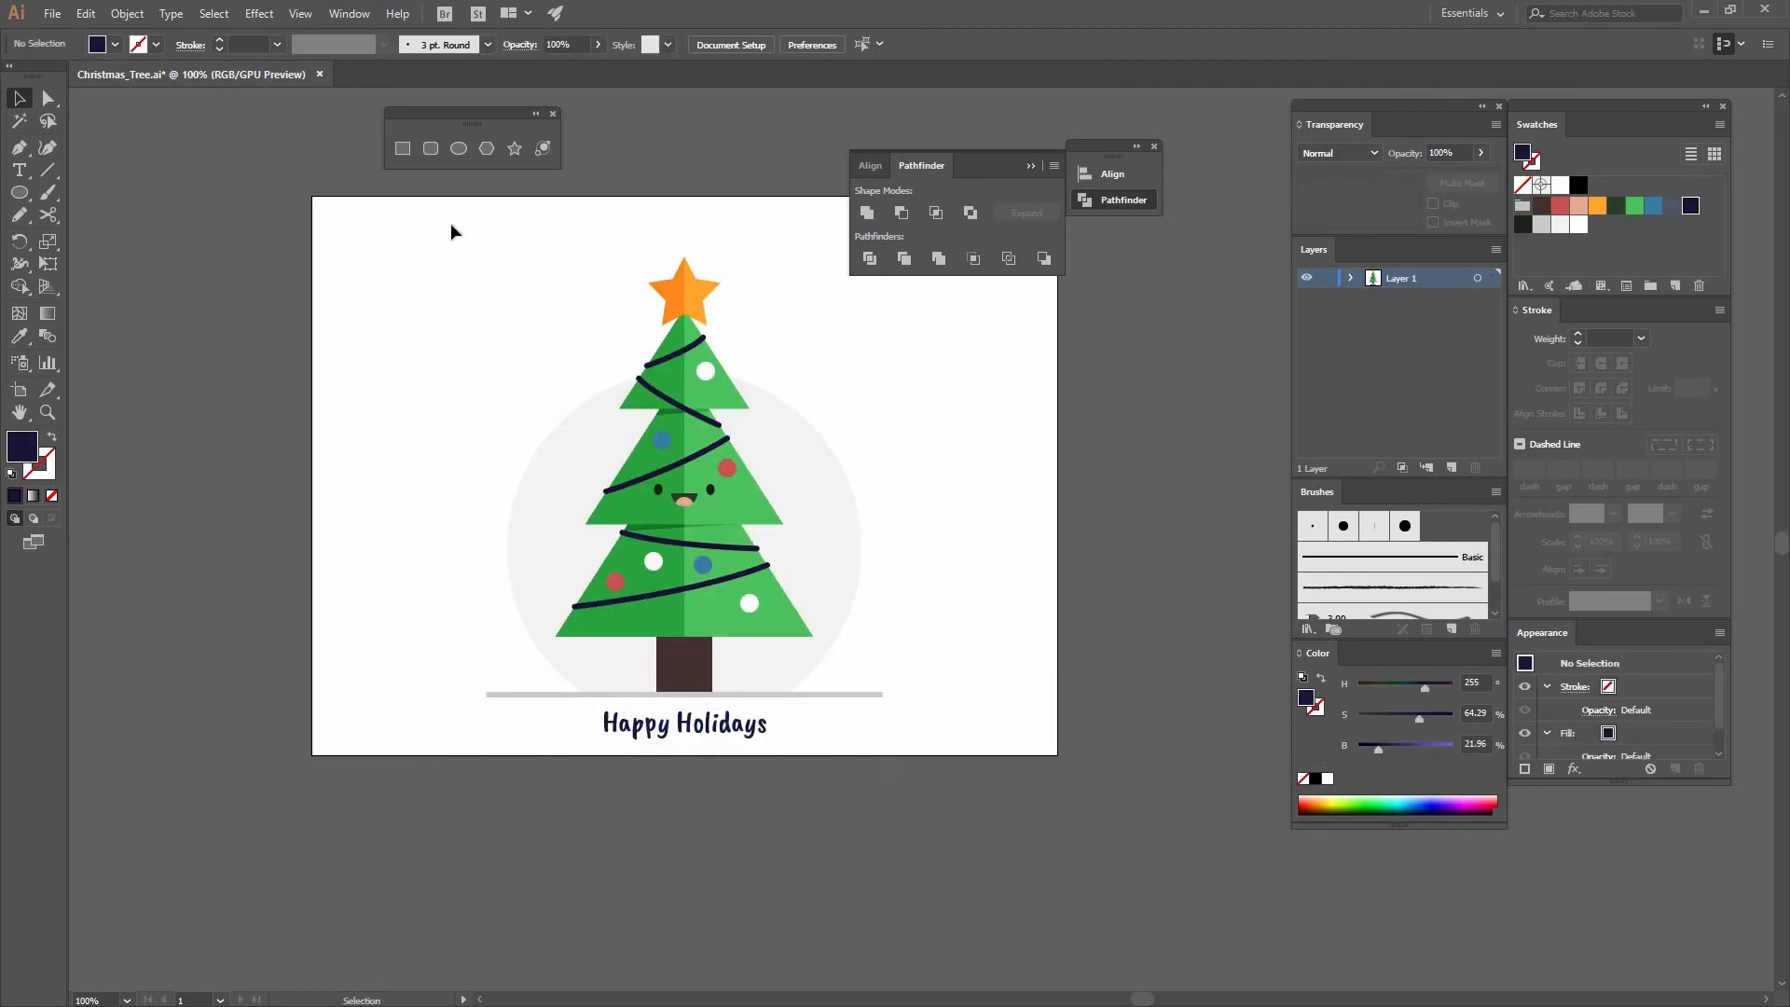
Group the tree artwork with the greeting and centre the group on the artboard horizontally and vertically
key("ctrl+a")
left_click(127, 13)
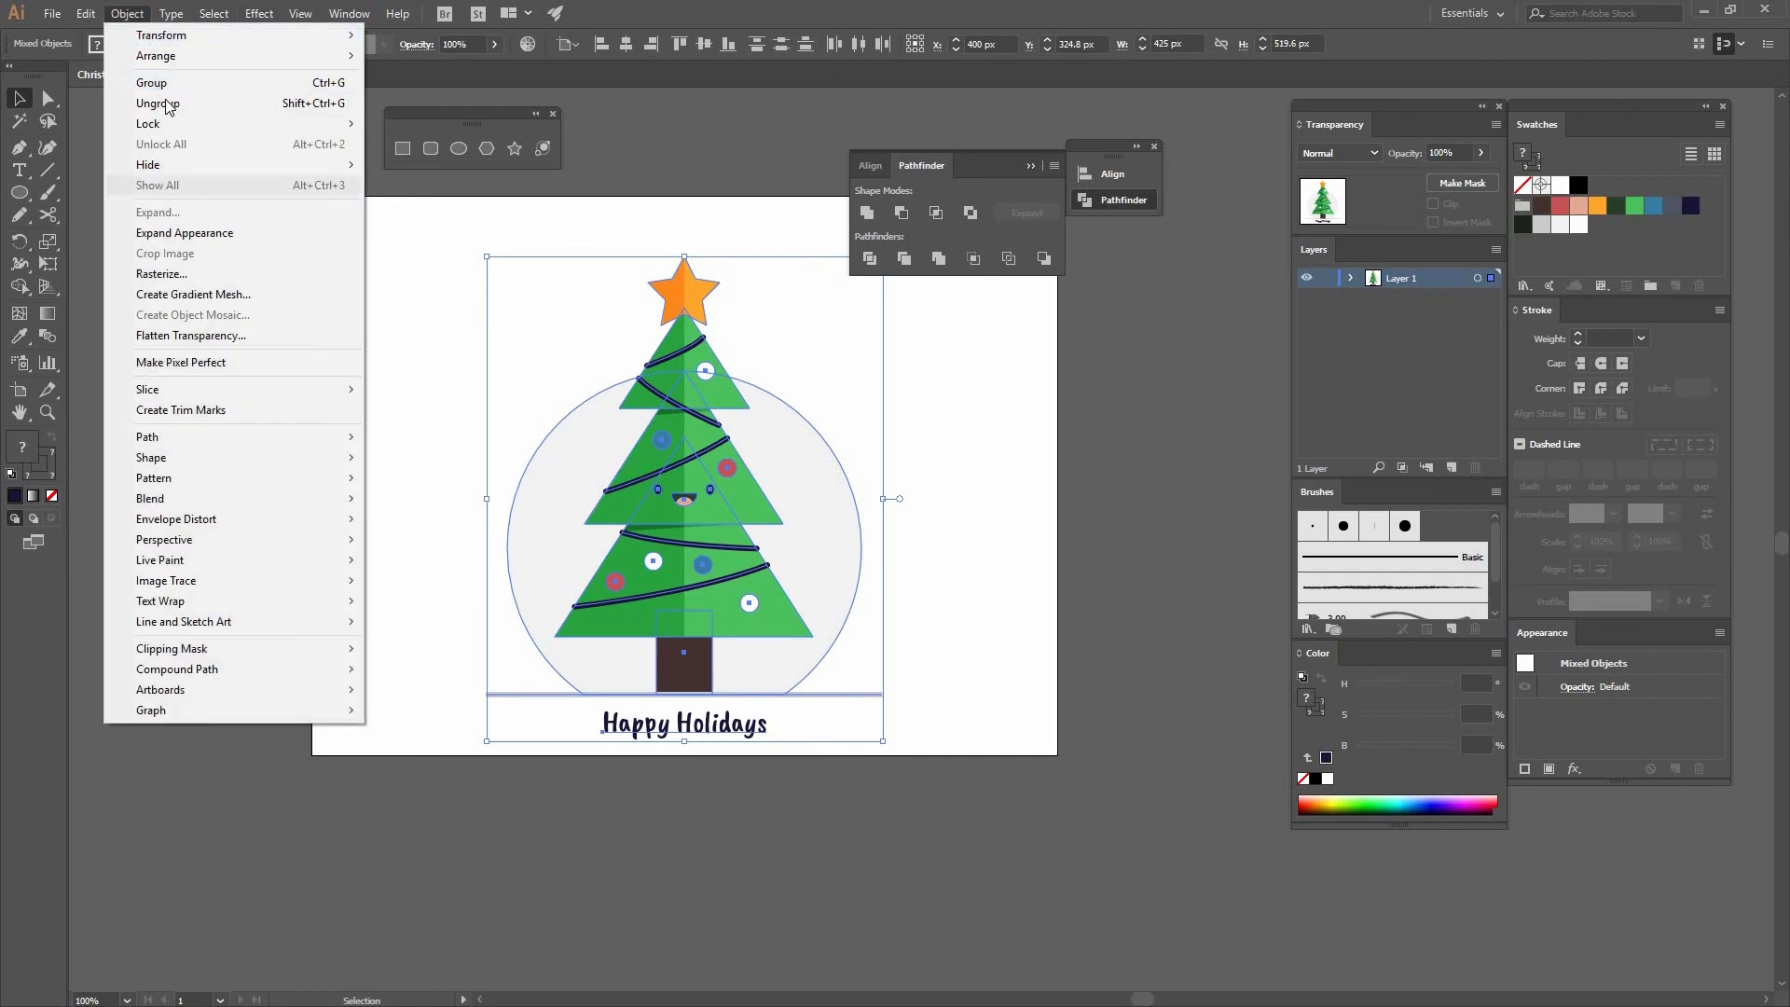
left_click(247, 82)
left_click(568, 44)
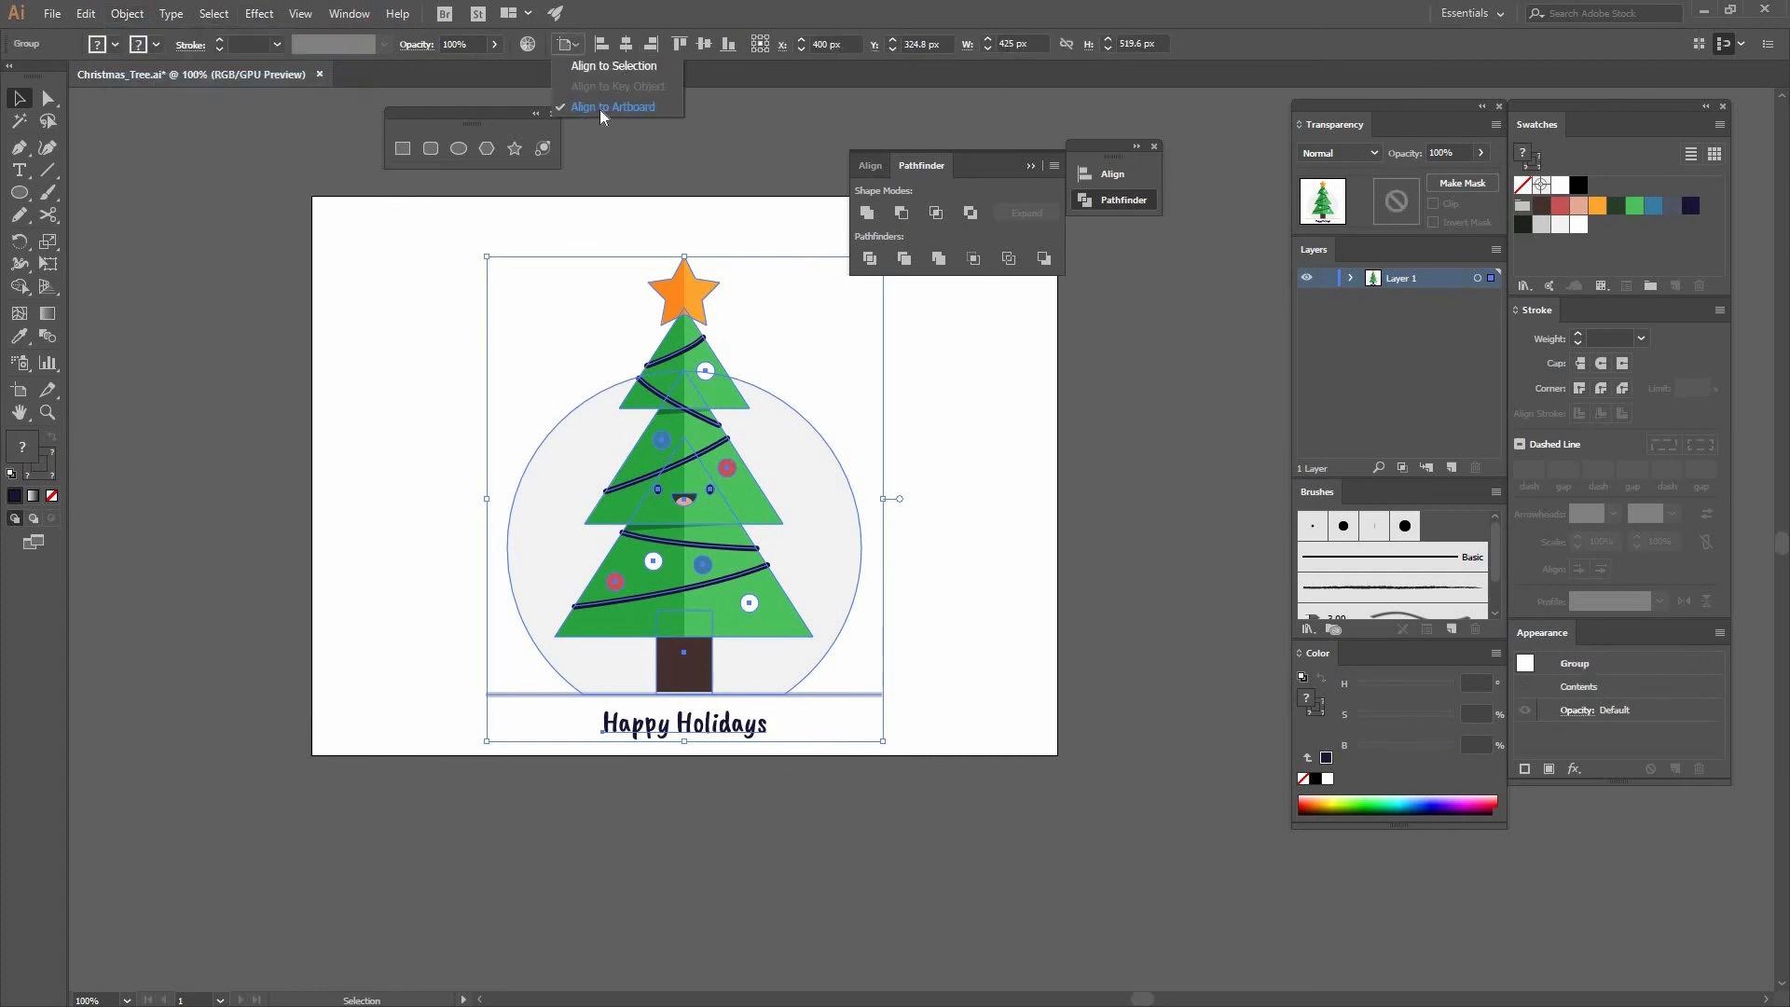
left_click(625, 50)
left_click(704, 44)
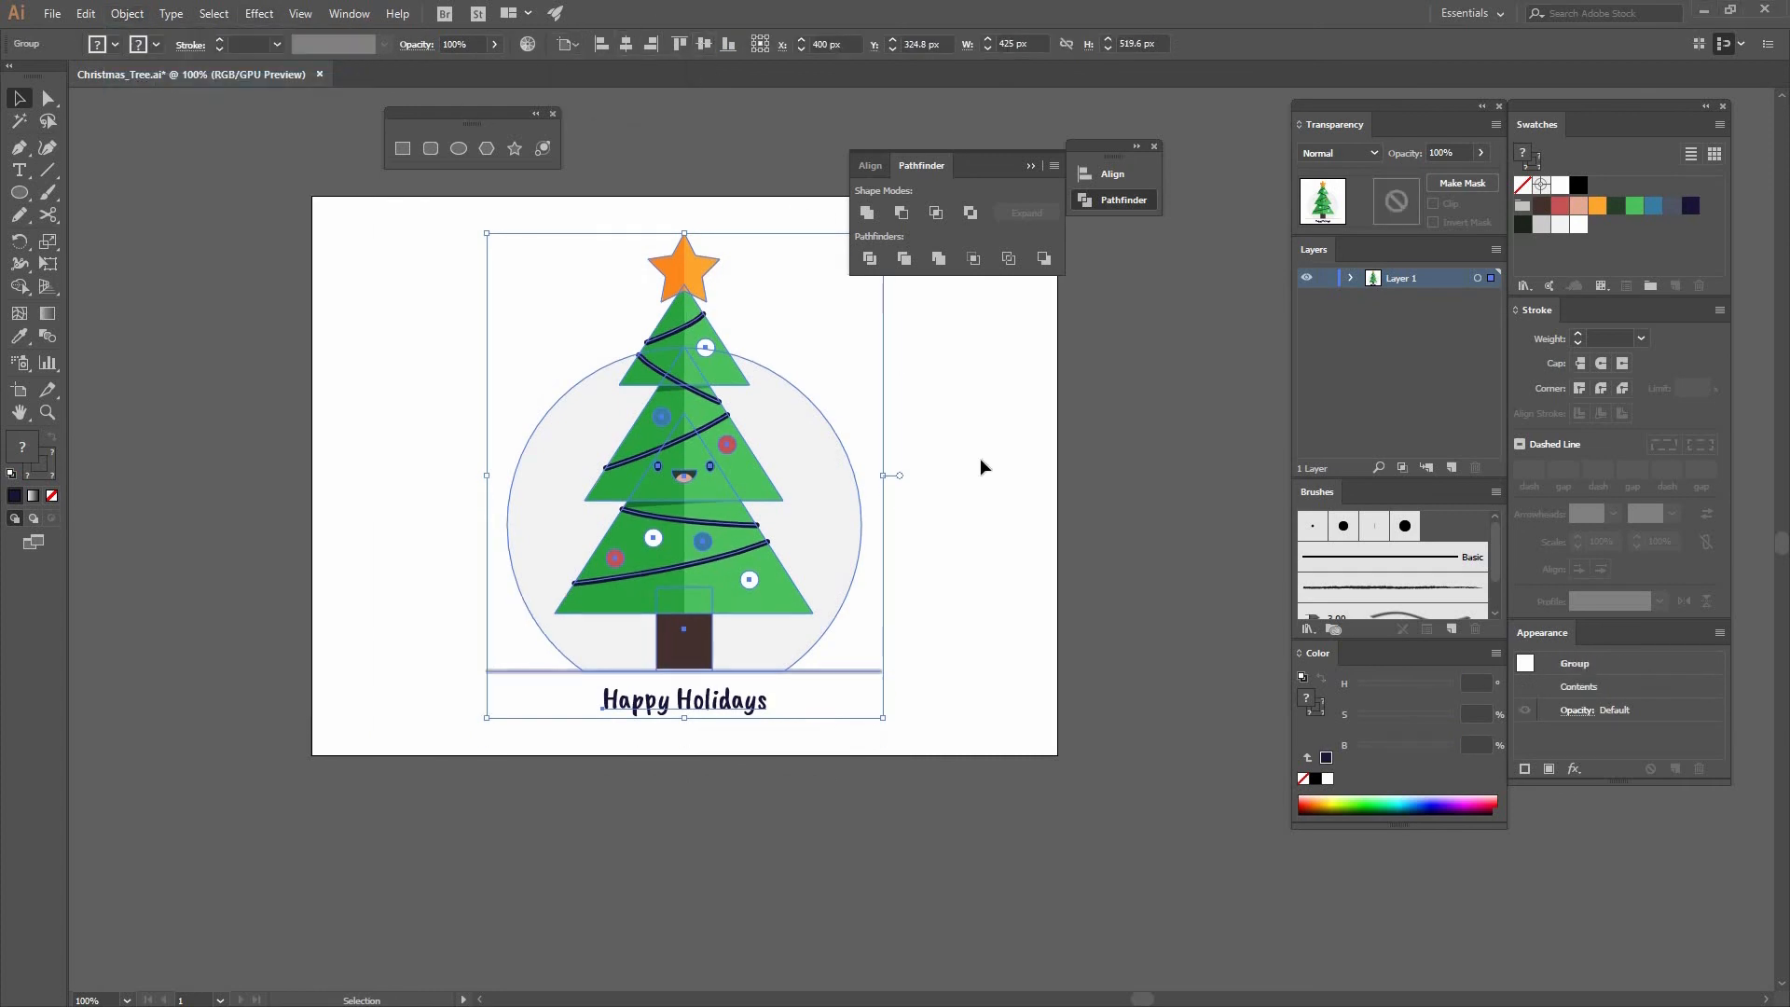
left_click(981, 482)
left_click_drag(895, 464, 908, 533)
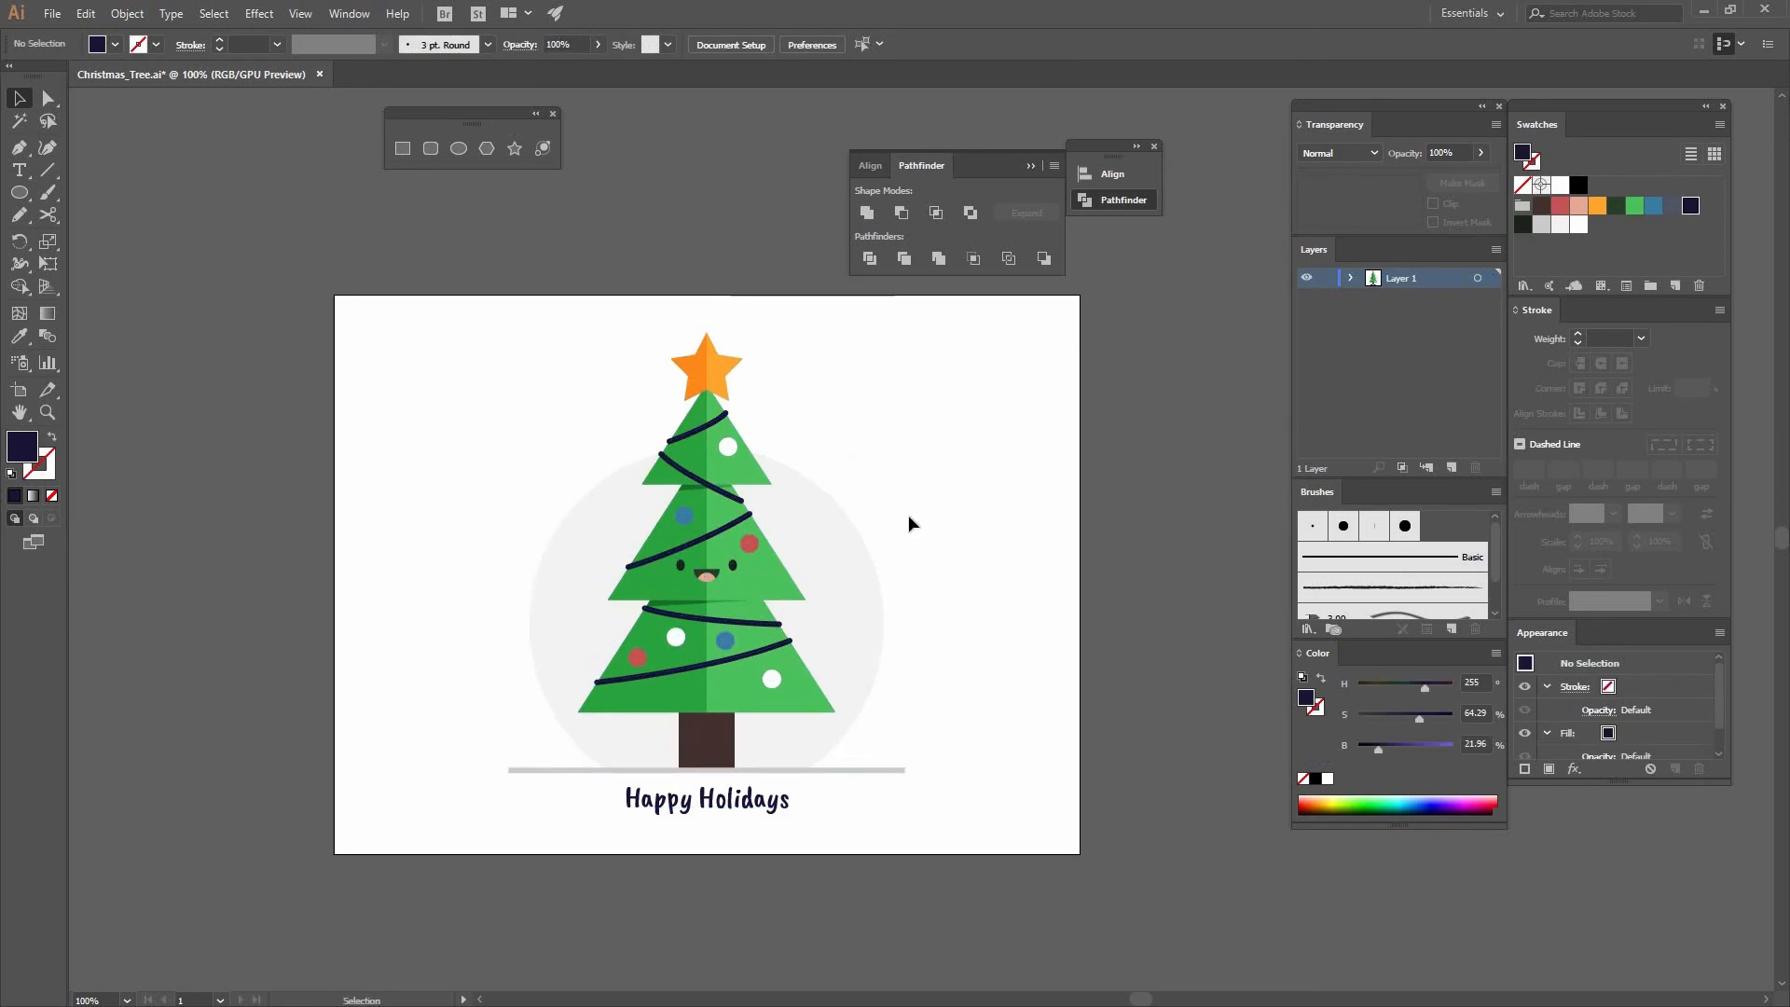